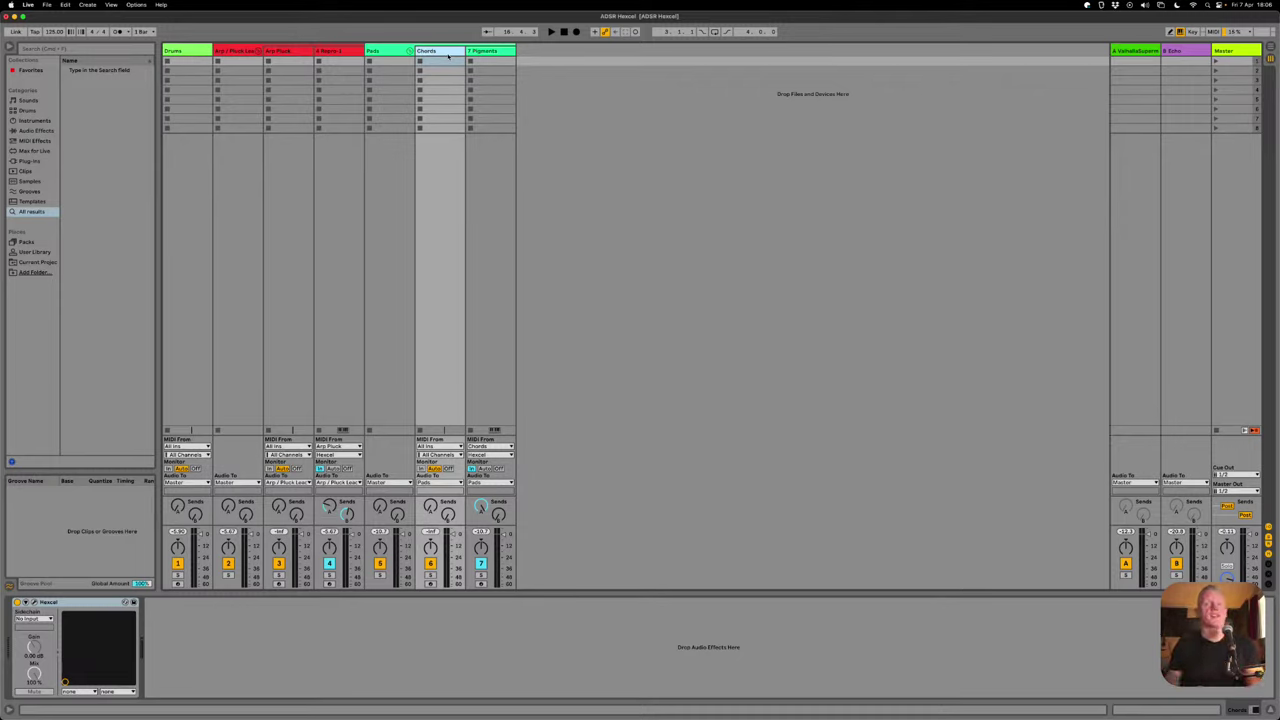
- Review the device chains of the Pigments and Repro-1 tracks and the Drum Machine kit on the Drums track
{"action": "left_click", "coordinate": [471, 57]}
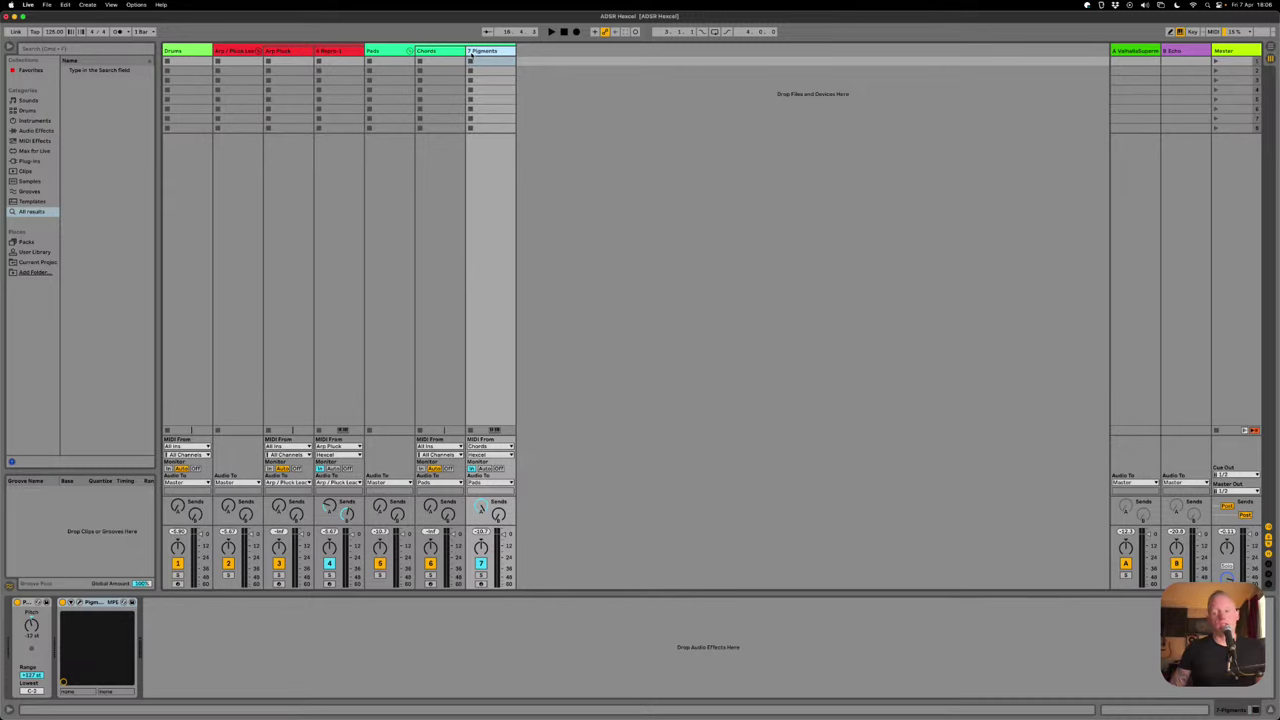
{"action": "left_click", "coordinate": [353, 55]}
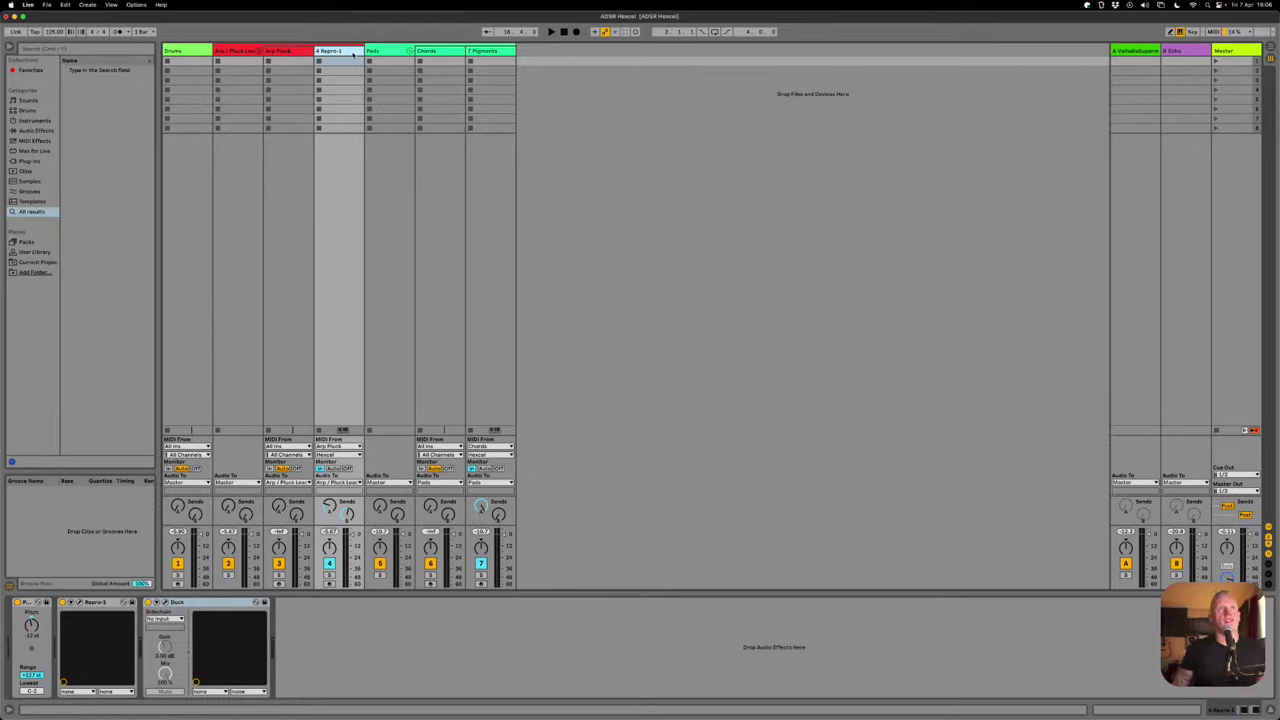
{"action": "left_click", "coordinate": [200, 53]}
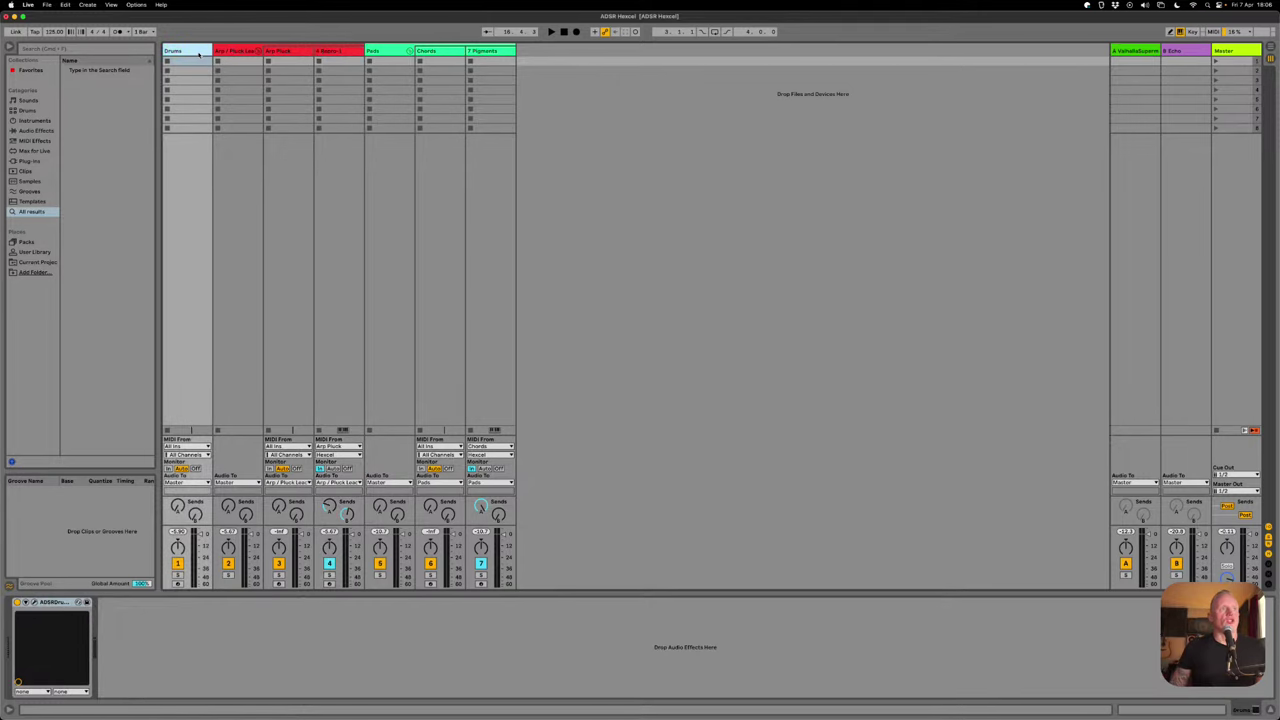
{"action": "left_click", "coordinate": [34, 603]}
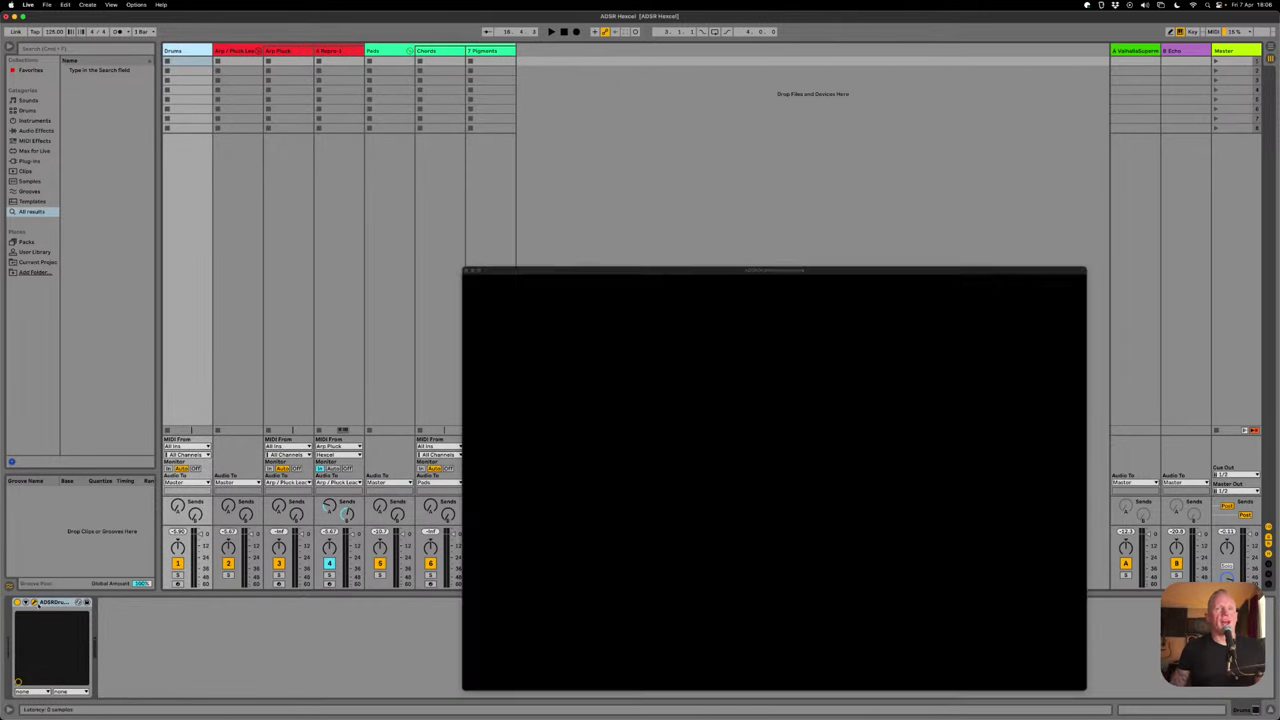
{"action": "left_click_drag", "start_coordinate": [652, 273], "coordinate": [455, 193]}
{"action": "left_click", "coordinate": [720, 208]}
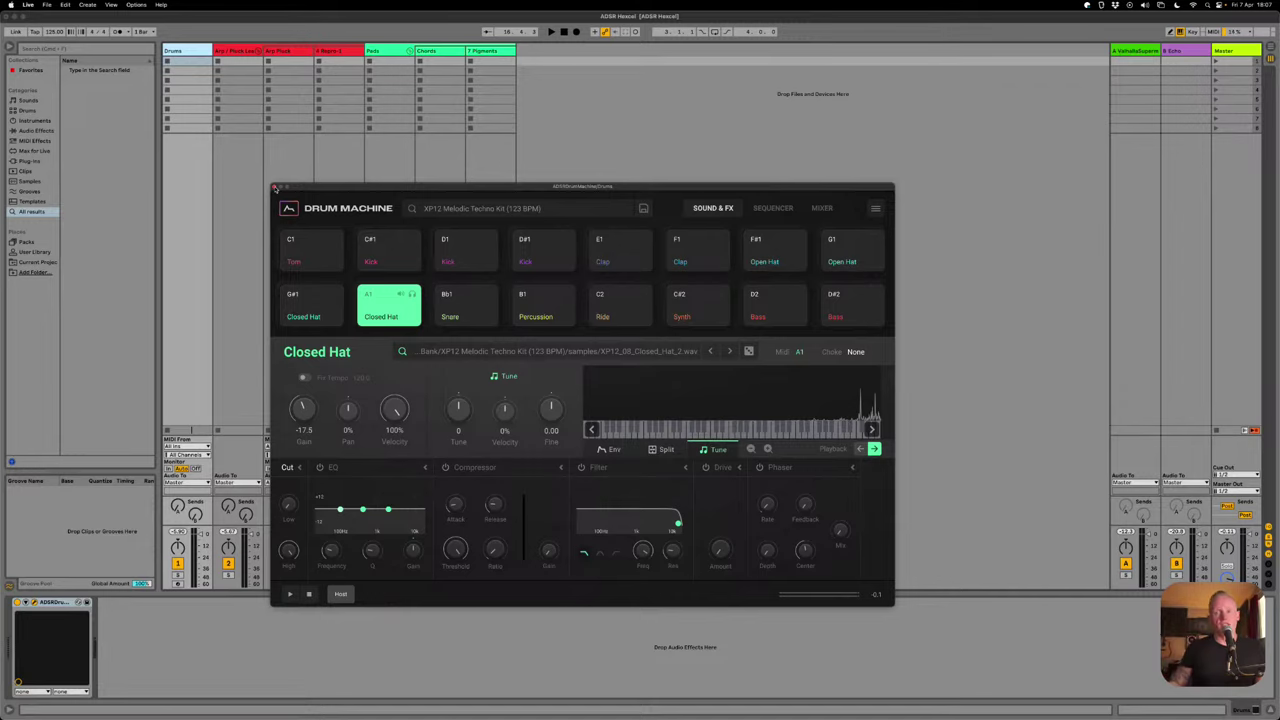
{"action": "left_click", "coordinate": [275, 187]}
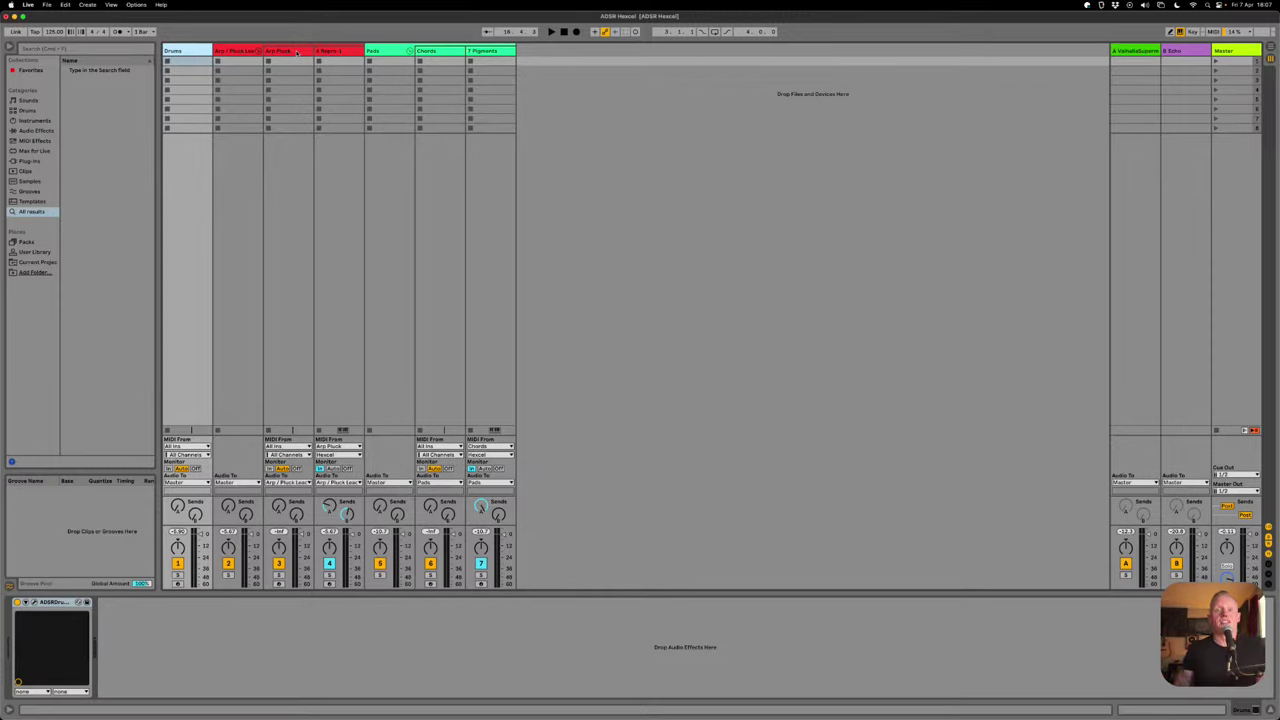
- Open the Hexcel plug-in on the Arp Pluck track and move its window so the whole note grid shows
{"action": "left_click", "coordinate": [290, 51]}
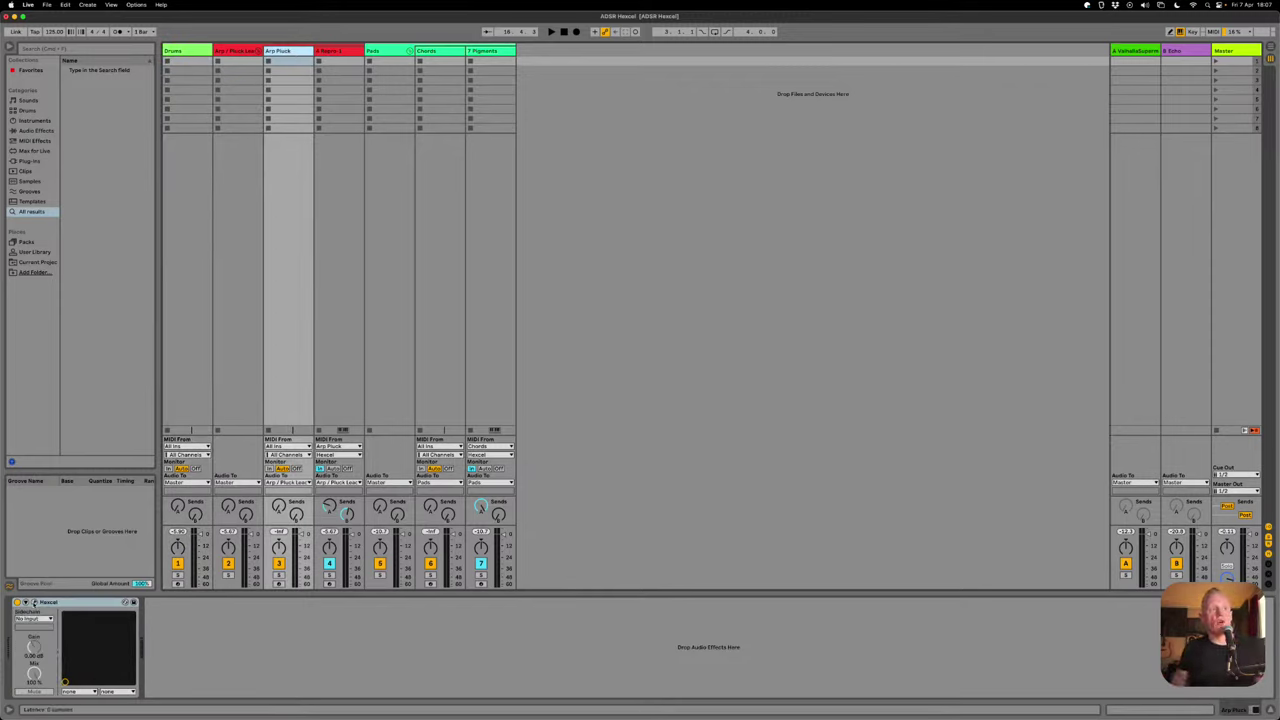
{"action": "left_click", "coordinate": [24, 602]}
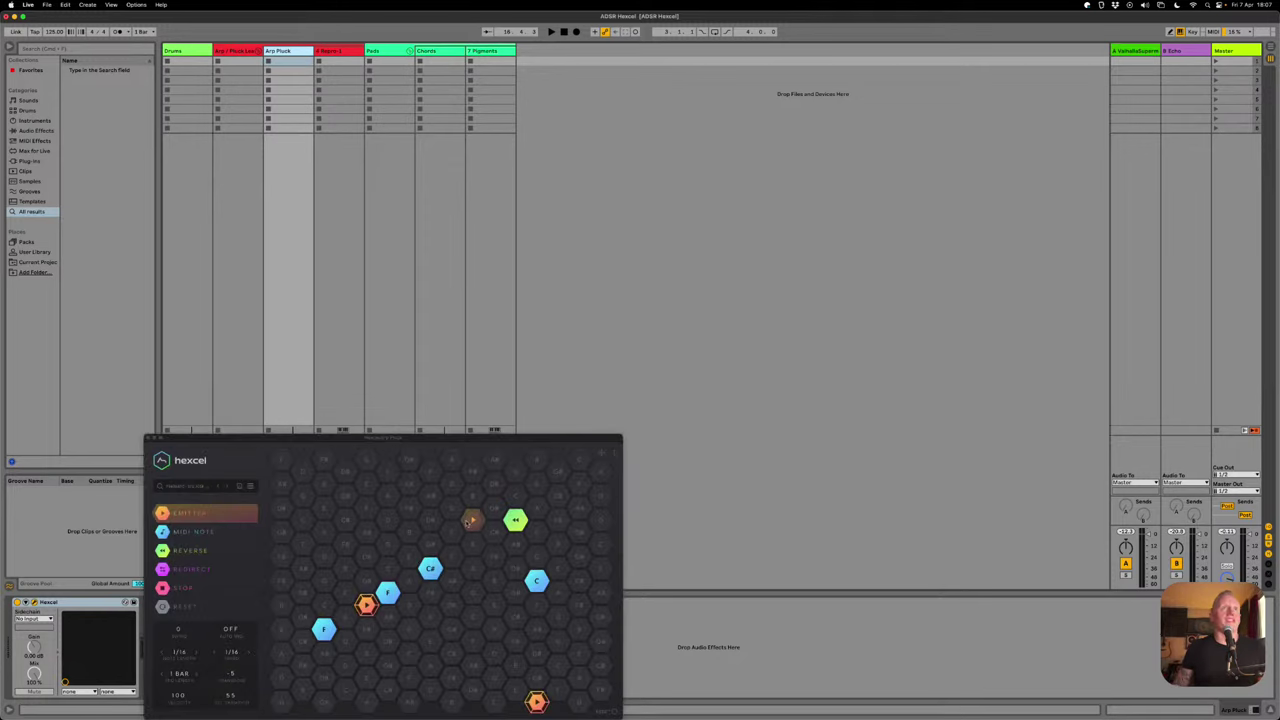
{"action": "left_click_drag", "start_coordinate": [409, 438], "coordinate": [540, 238]}
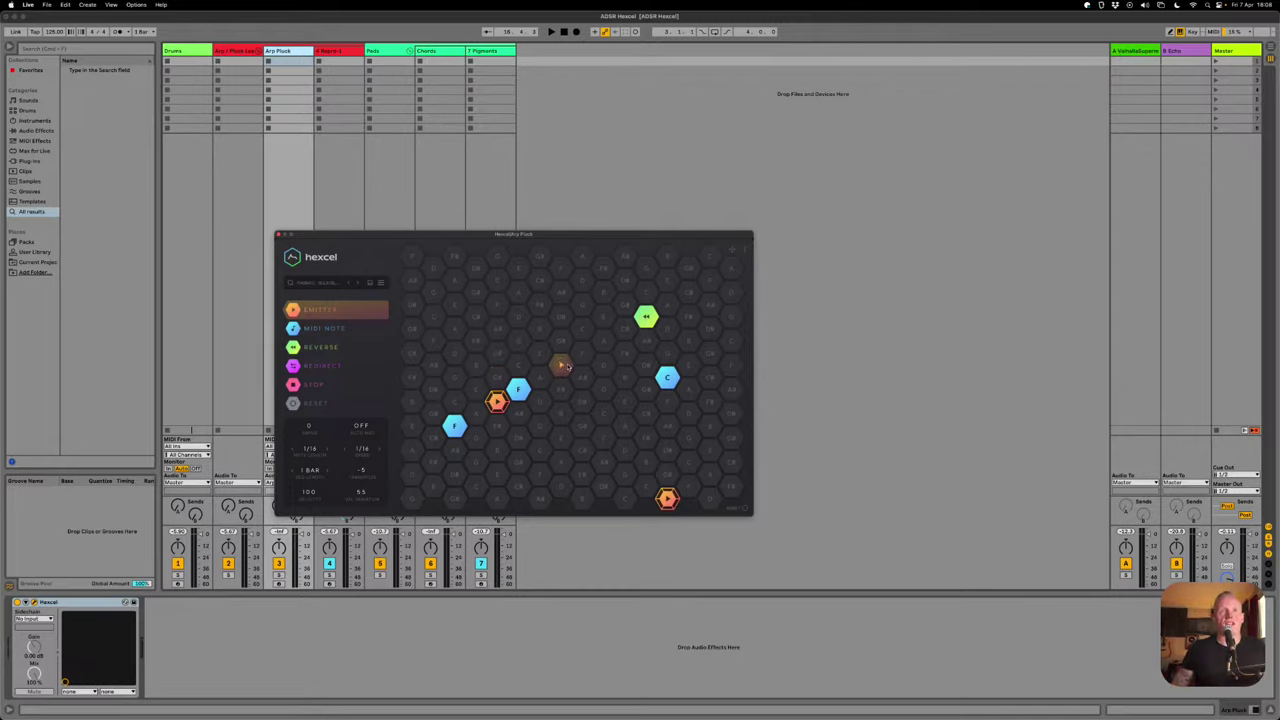
{"action": "left_click", "coordinate": [674, 378]}
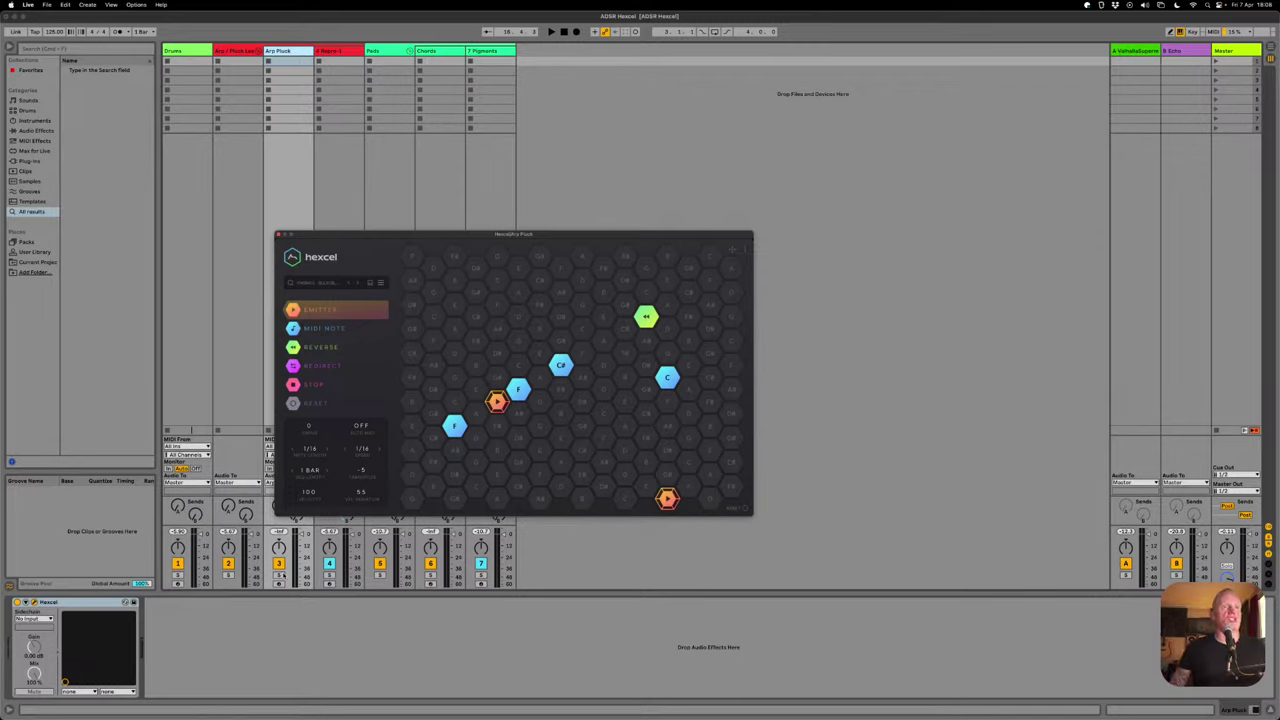
- Solo the Arp / Pluck Lead group and audition the existing Hexcel pattern of emitters and notes
{"action": "left_click", "coordinate": [228, 575]}
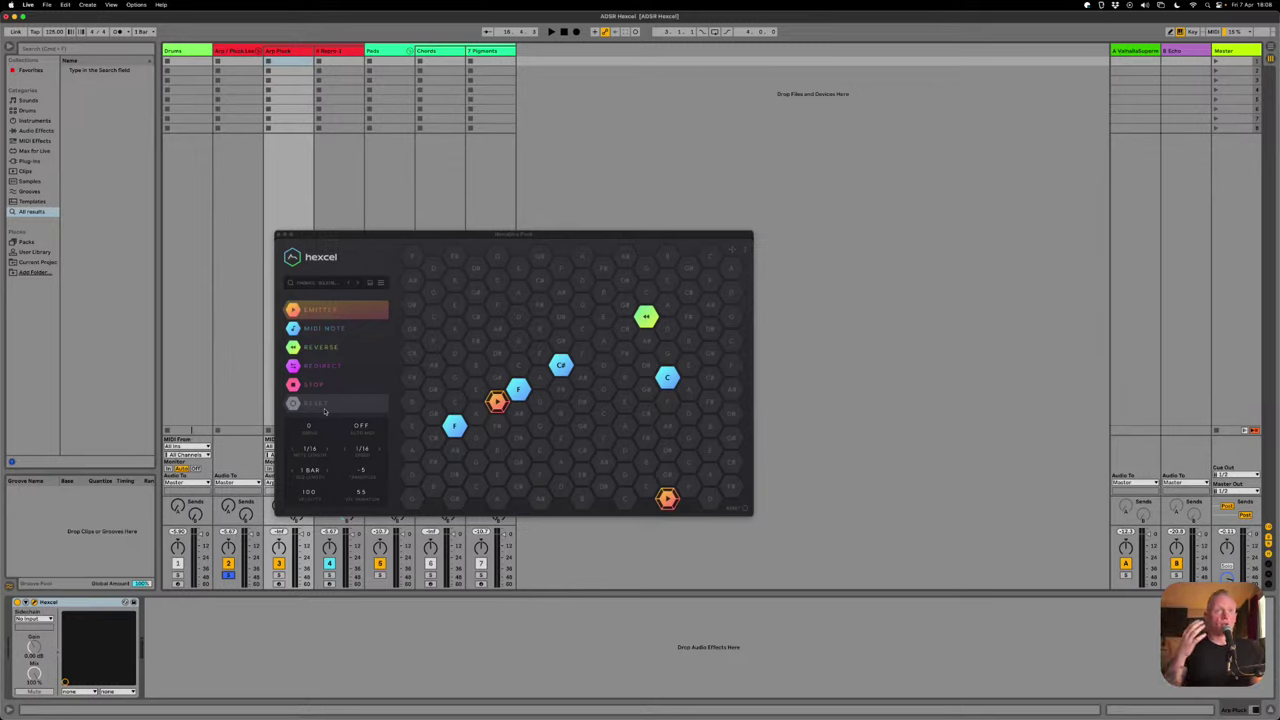
{"action": "key", "text": "space"}
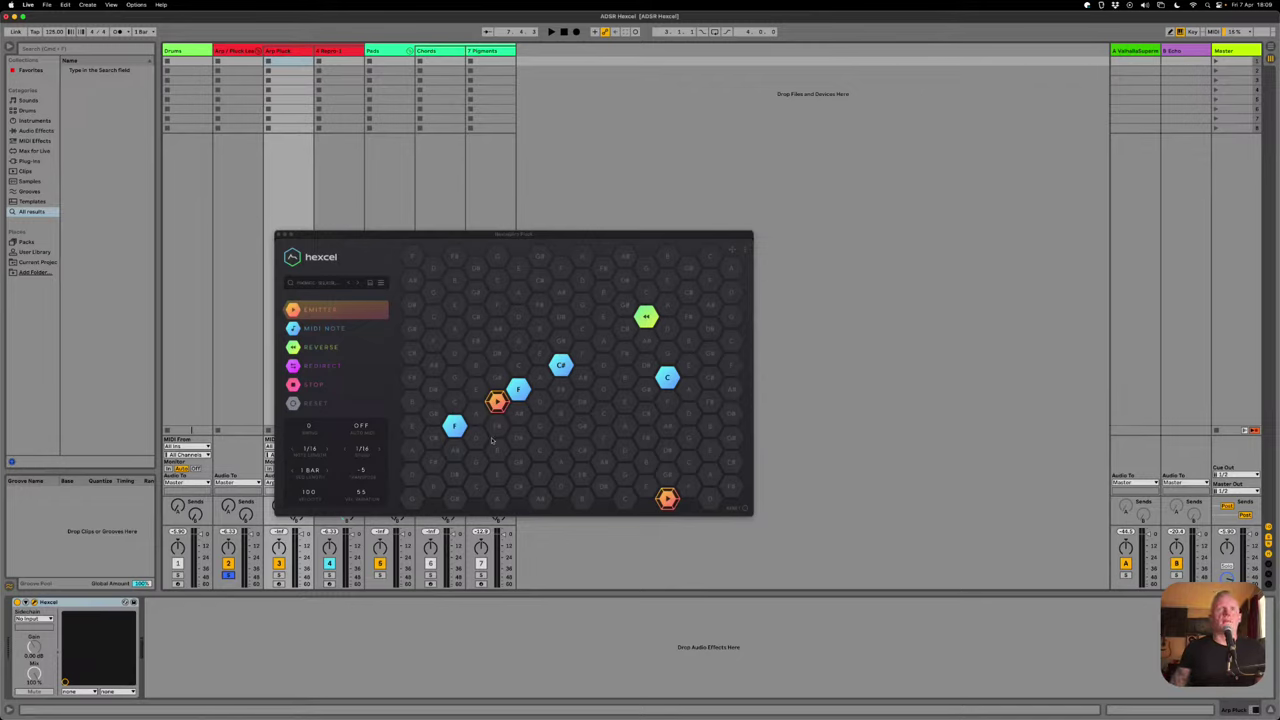
{"action": "left_click", "coordinate": [518, 395]}
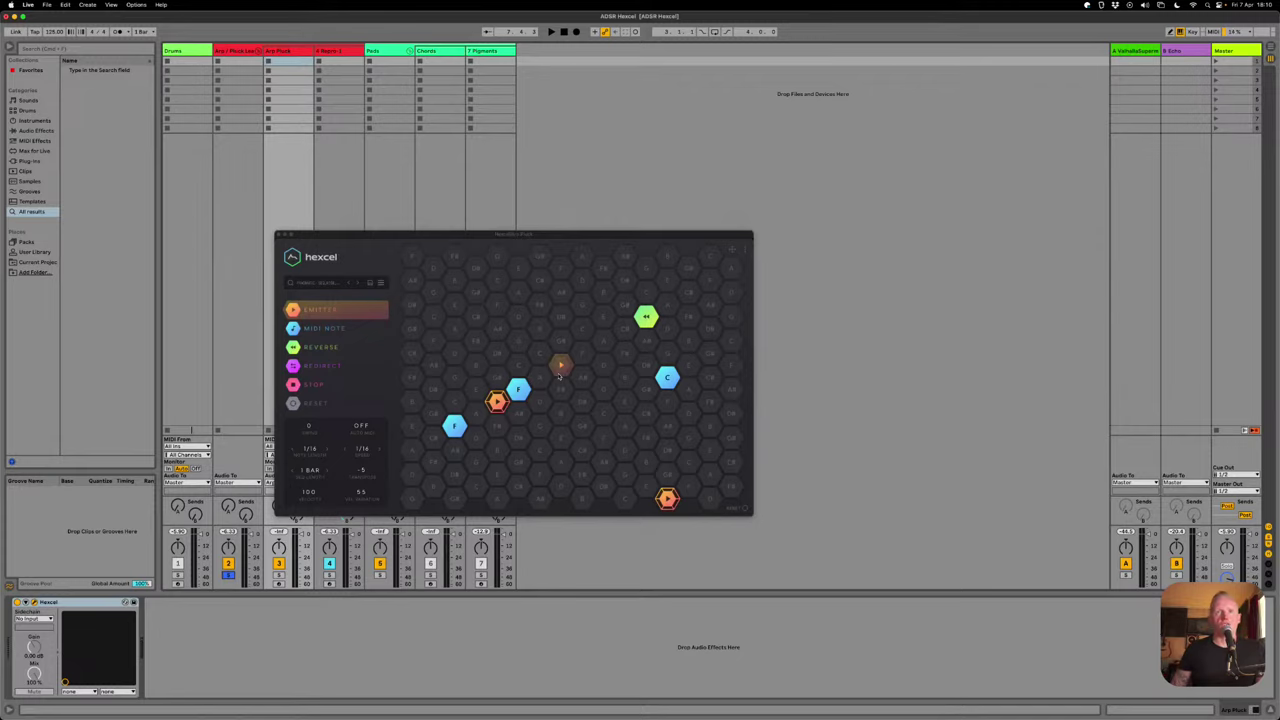
{"action": "left_click", "coordinate": [560, 370]}
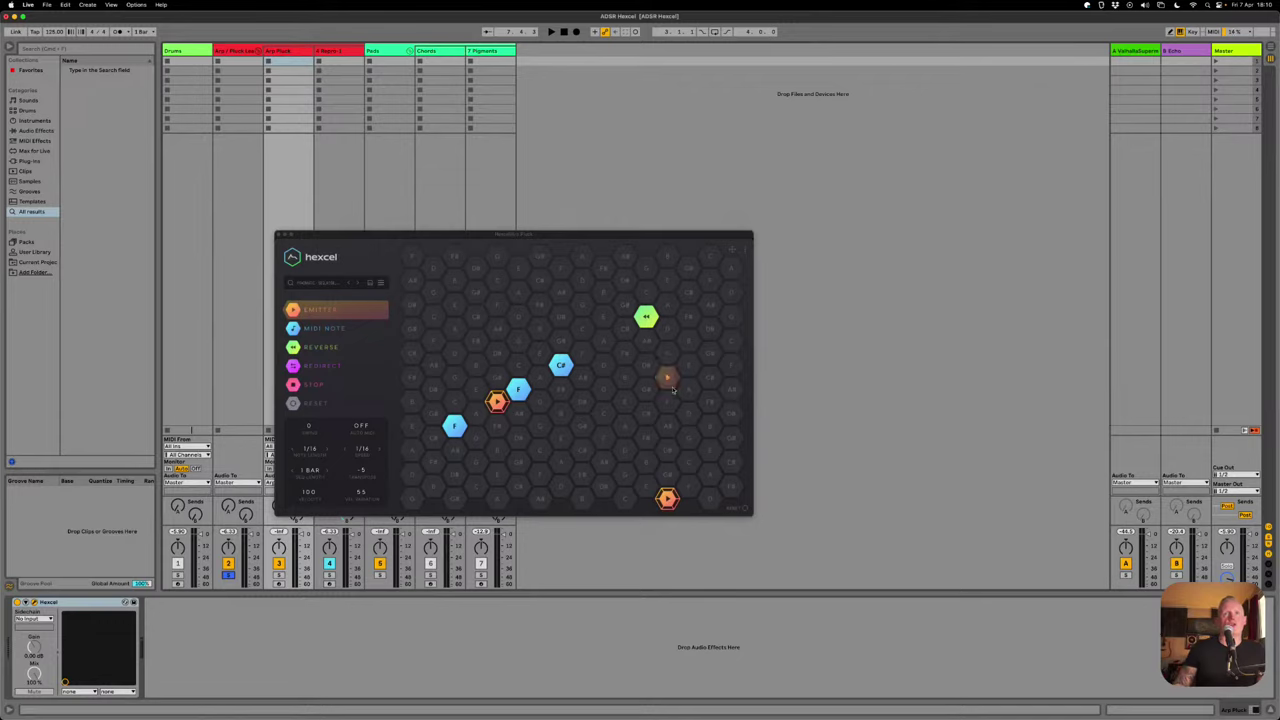
{"action": "left_click", "coordinate": [667, 378]}
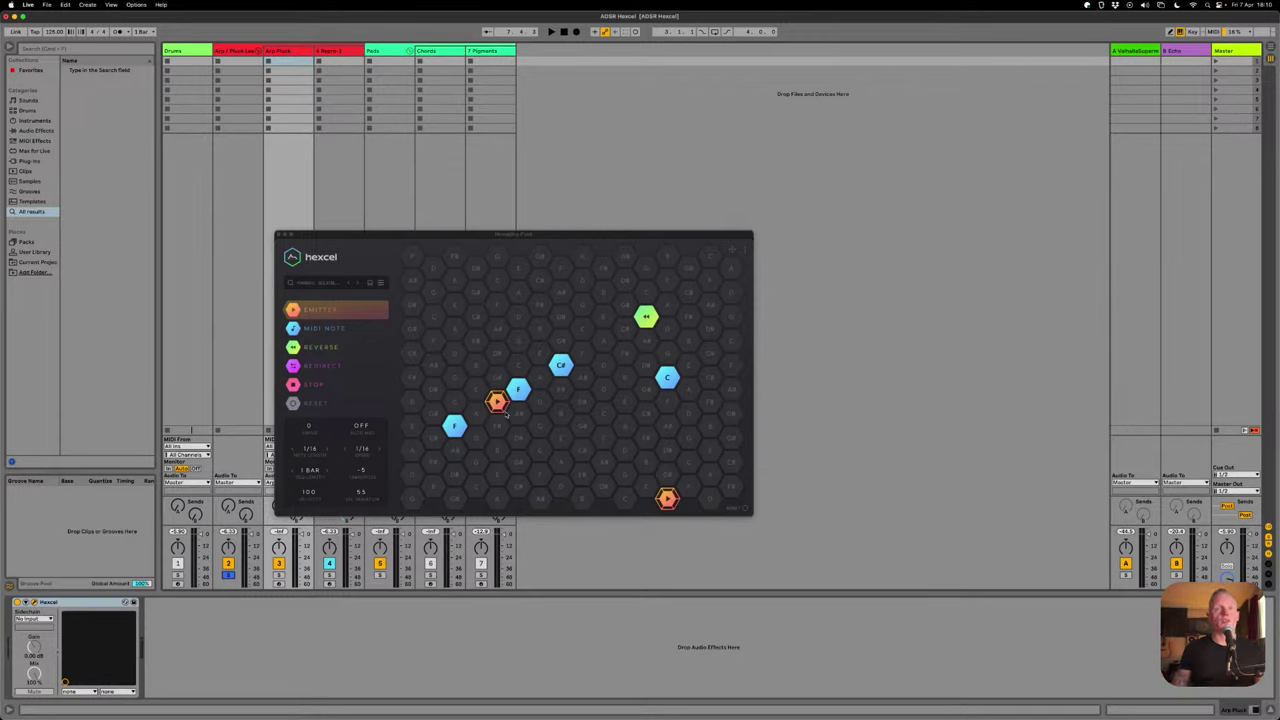
{"action": "key", "text": "space"}
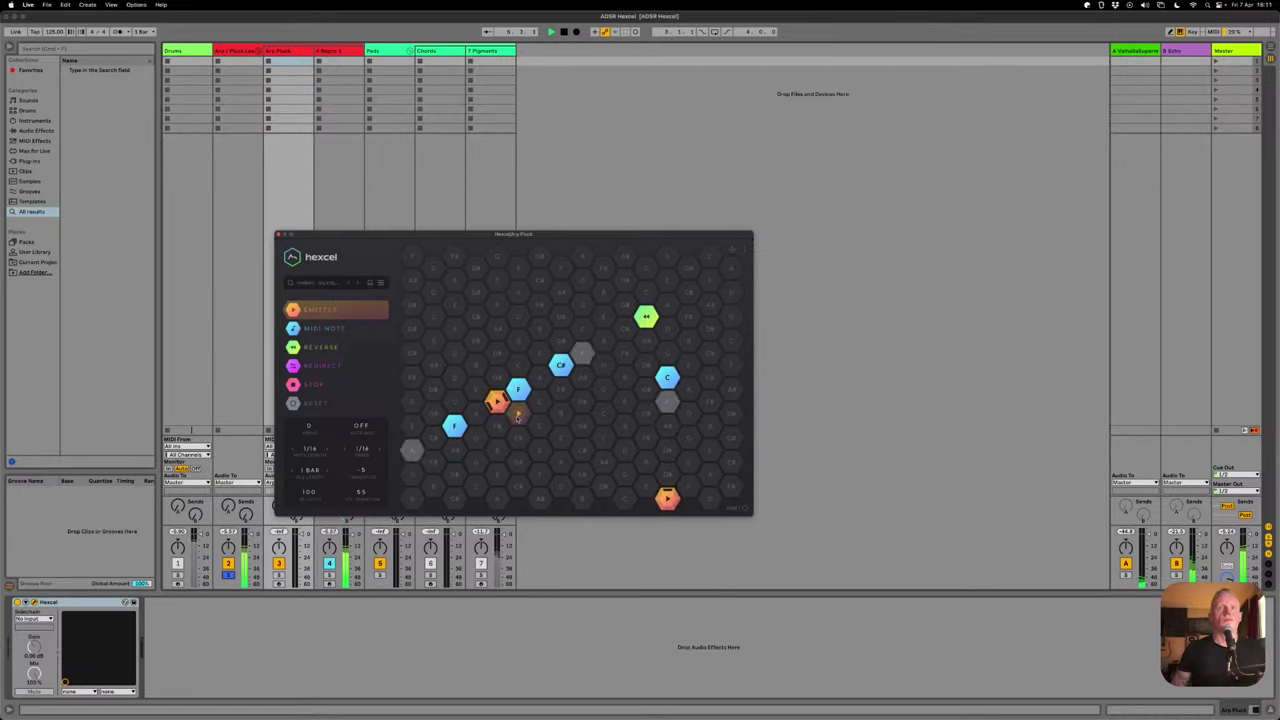
{"action": "key", "text": "space"}
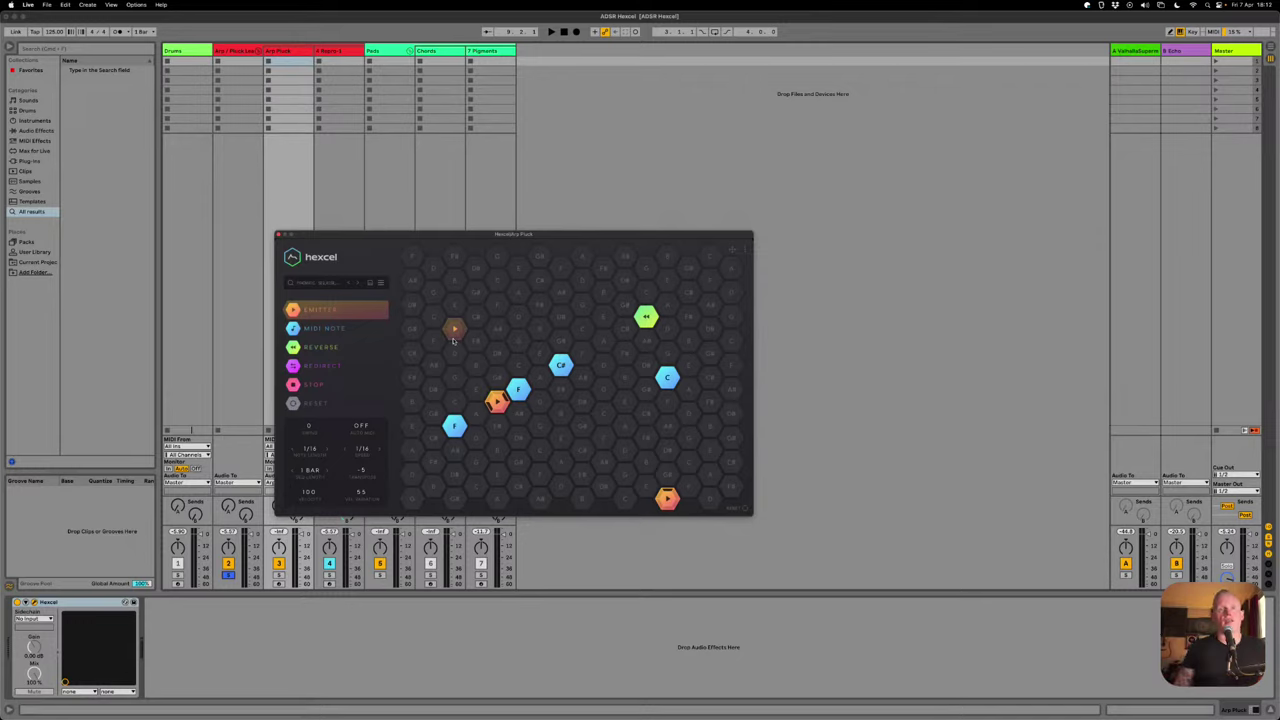
- Add a MIDI note to the diagonal line during playback, trying the A and C# cells before settling on the F beside the C# note
{"action": "left_click_drag", "start_coordinate": [453, 341], "coordinate": [405, 328]}
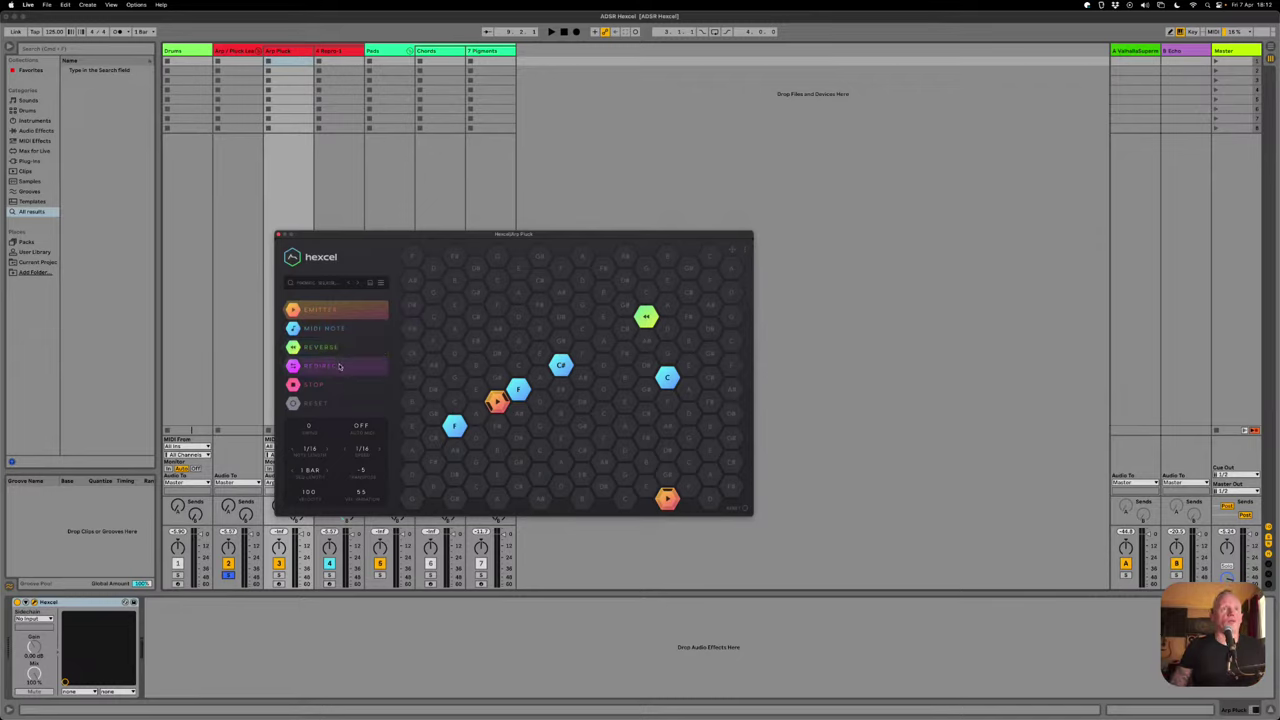
{"action": "left_click_drag", "start_coordinate": [318, 328], "coordinate": [603, 344]}
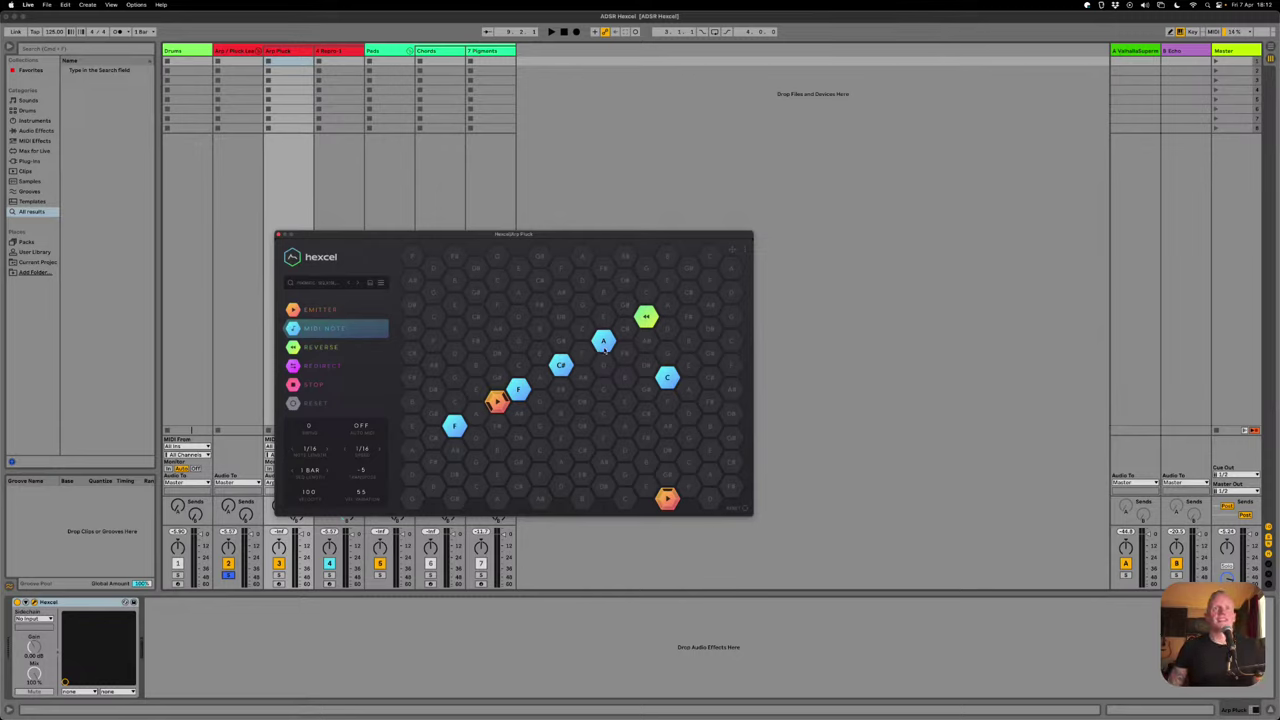
{"action": "key", "text": "space"}
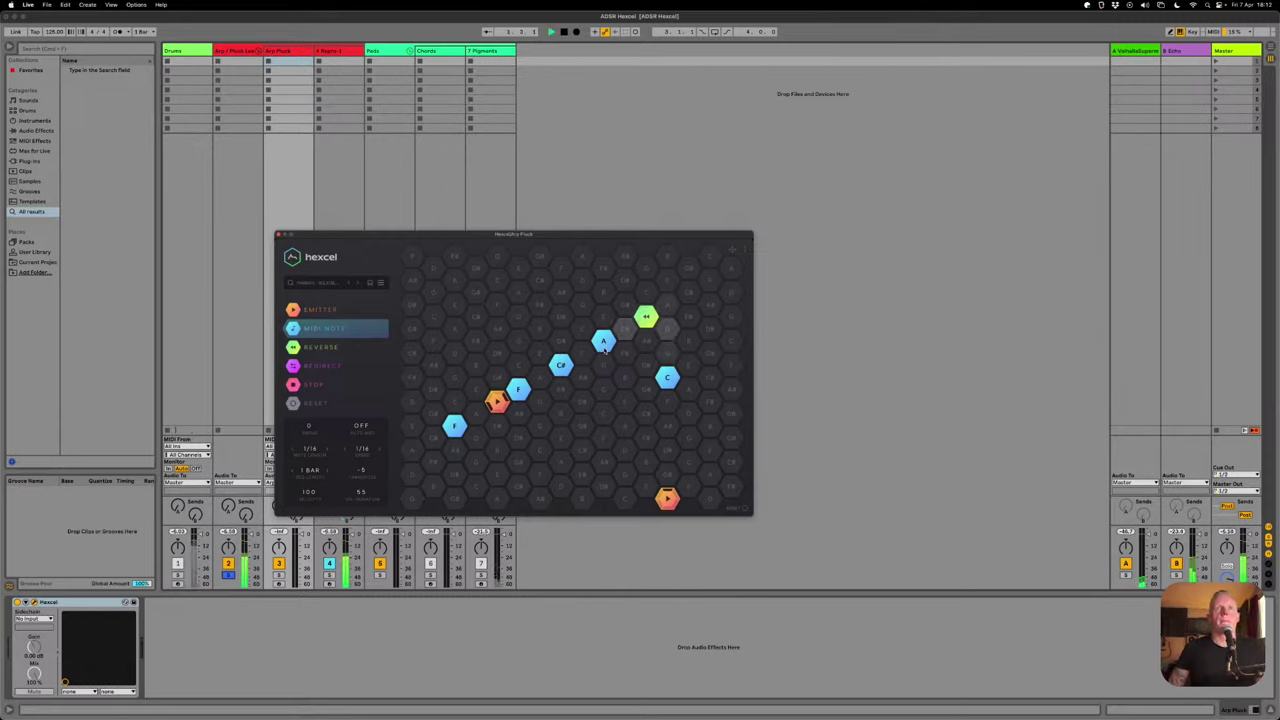
{"action": "left_click_drag", "start_coordinate": [603, 343], "coordinate": [582, 354]}
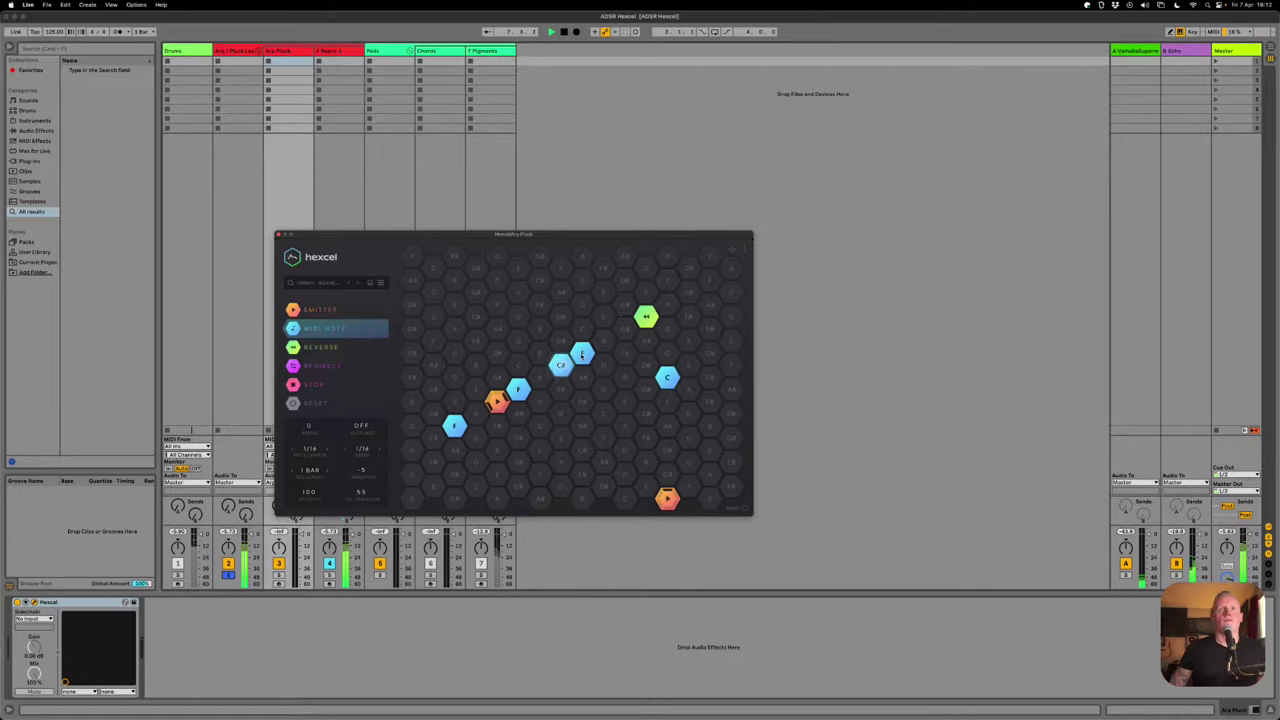
{"action": "left_click_drag", "start_coordinate": [581, 356], "coordinate": [624, 331]}
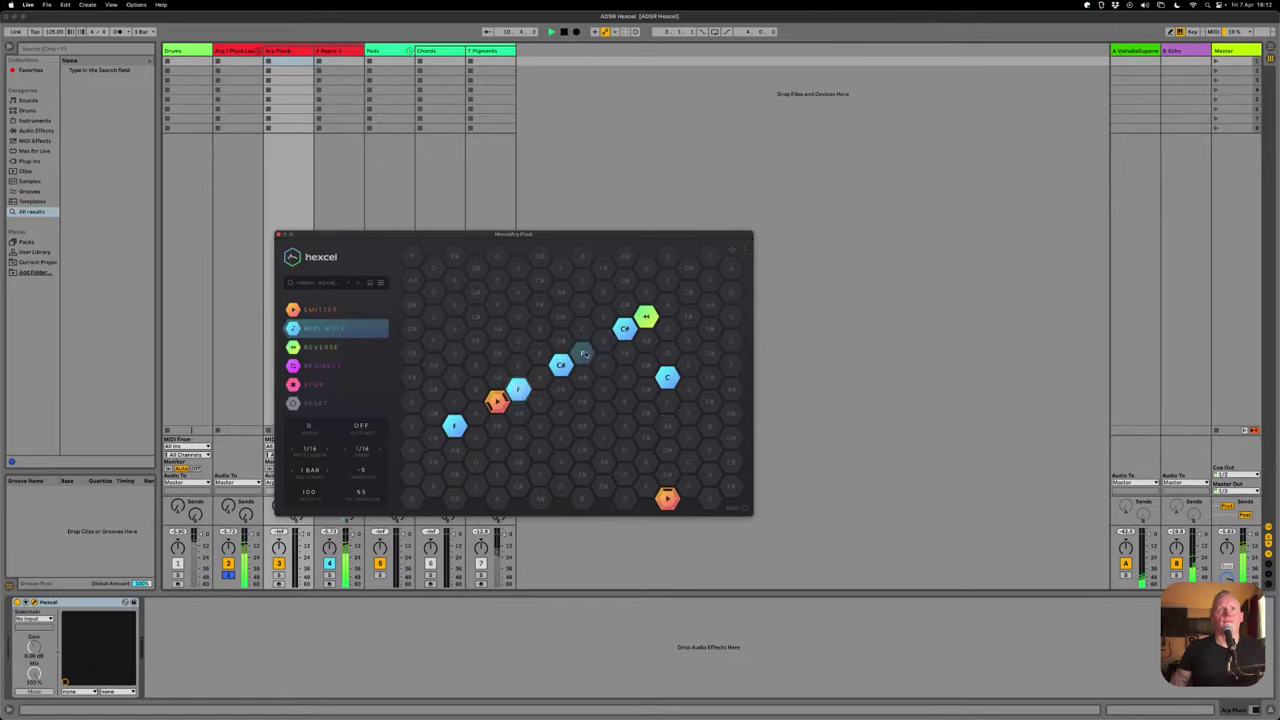
{"action": "left_click", "coordinate": [584, 354]}
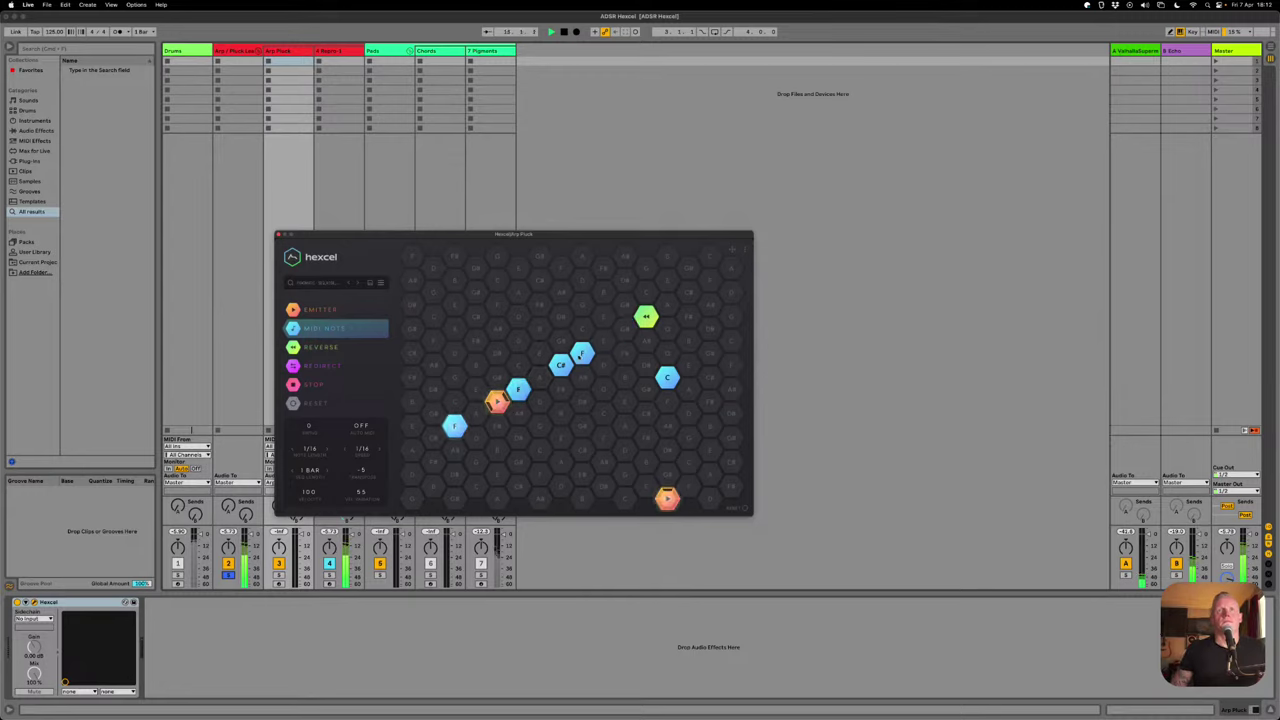
- Try a MIDI note on the F cell directly below the C note, and reposition the Hexcel window
{"action": "left_click_drag", "start_coordinate": [625, 328], "coordinate": [666, 402]}
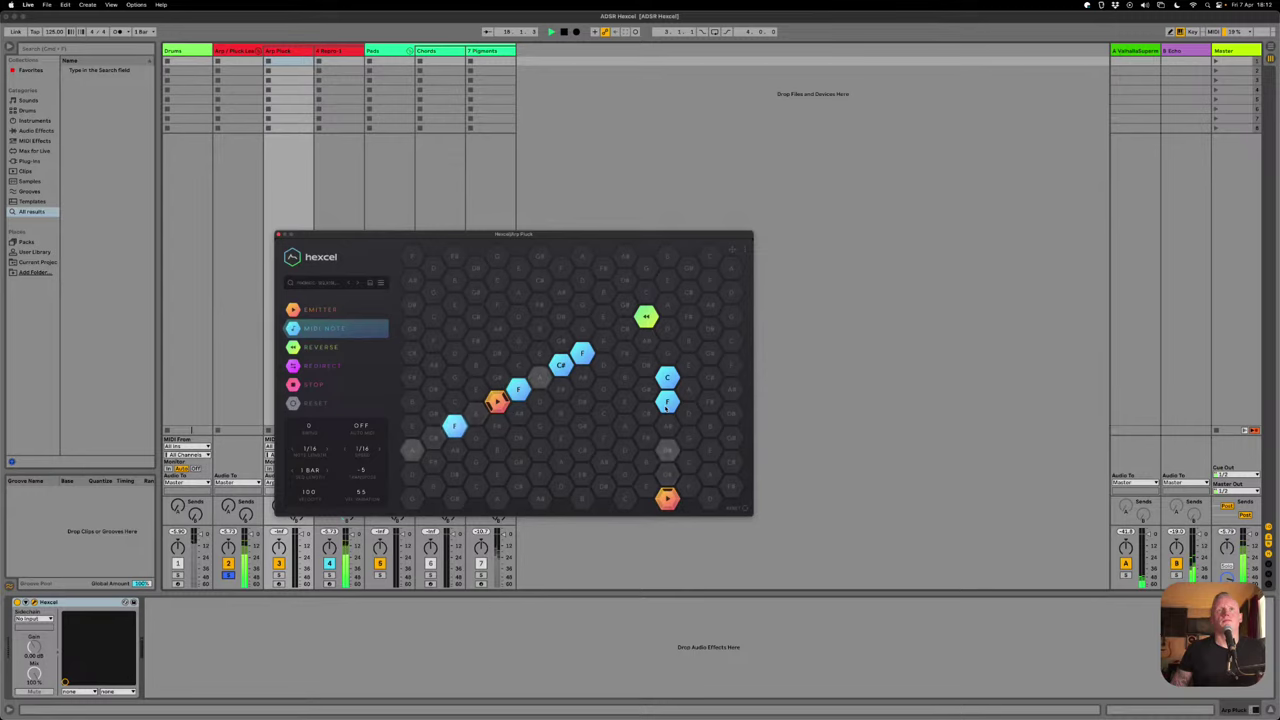
{"action": "left_click_drag", "start_coordinate": [667, 404], "coordinate": [672, 353]}
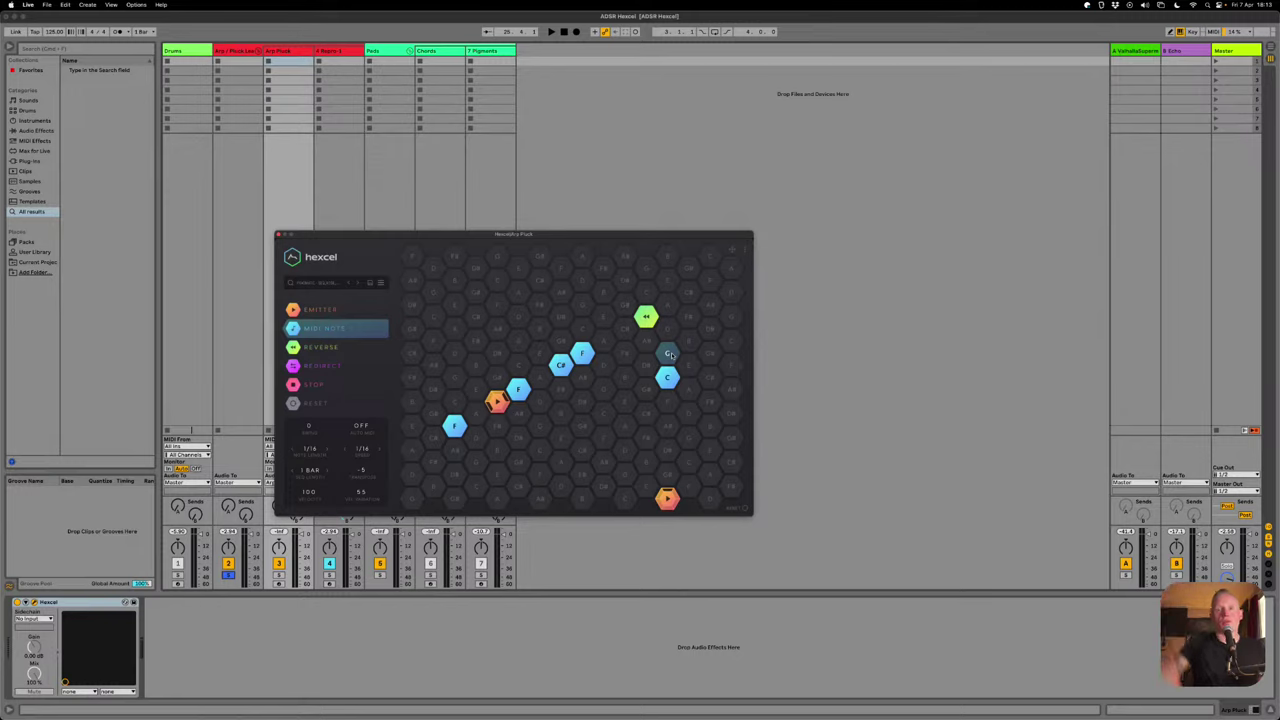
{"action": "left_click_drag", "start_coordinate": [577, 234], "coordinate": [696, 266]}
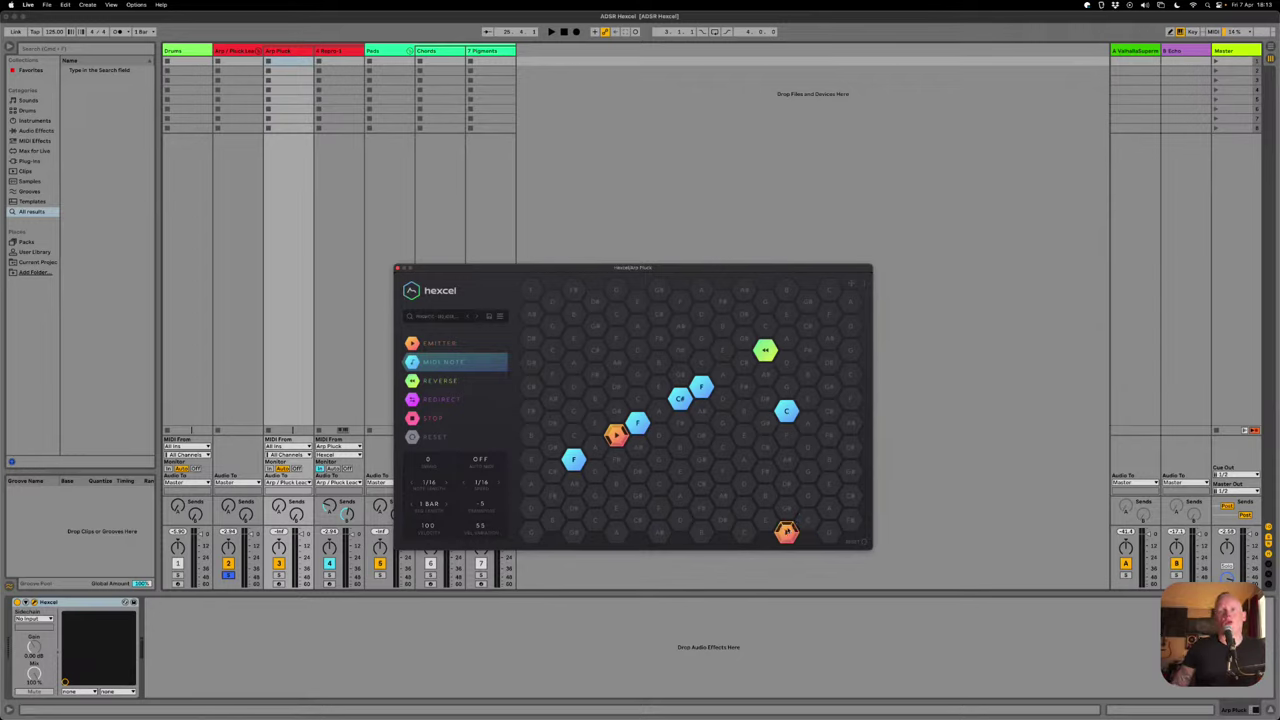
- Try MIDI notes on the C# cells in the lower middle and at the lower right edge of the grid during playback
{"action": "left_click", "coordinate": [702, 485]}
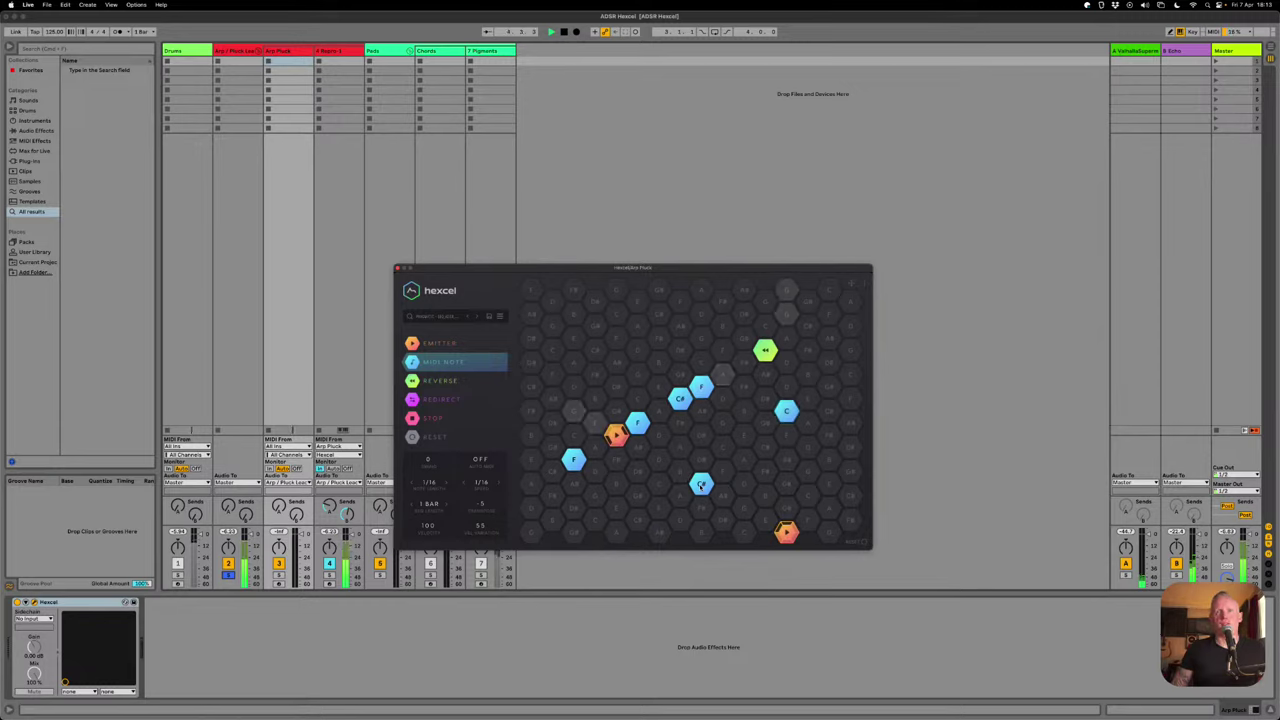
{"action": "left_click", "coordinate": [701, 484]}
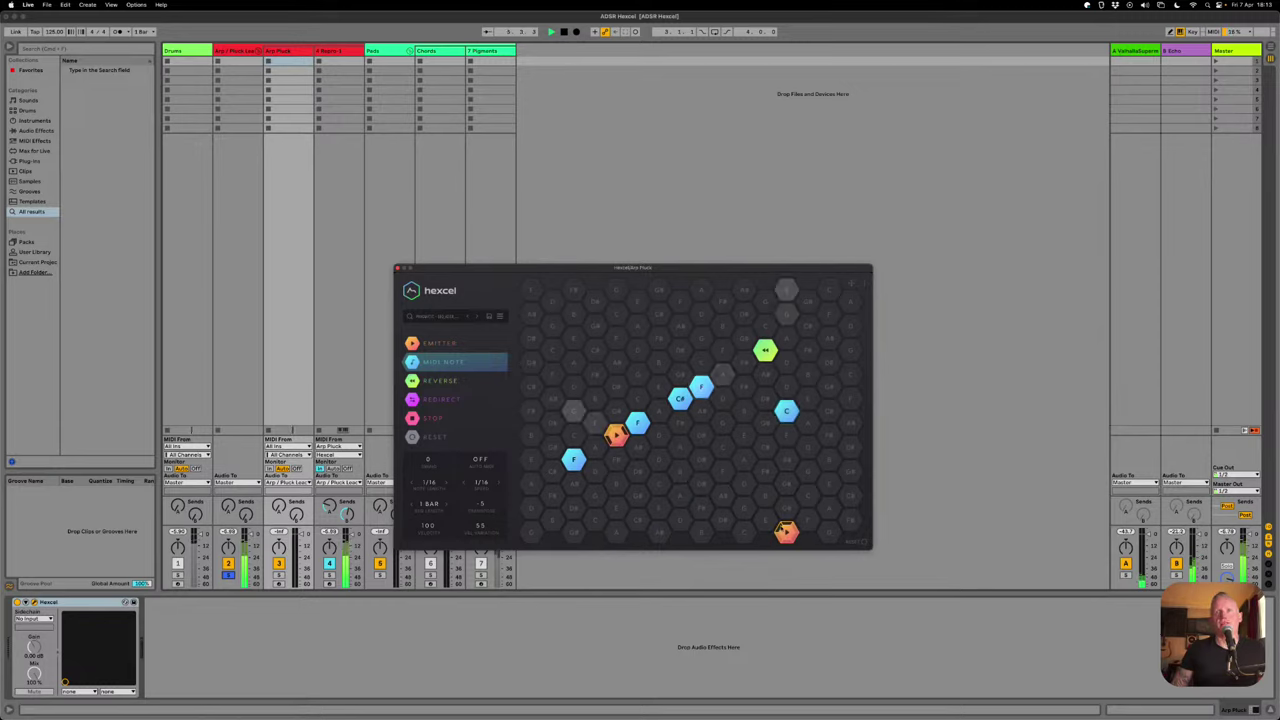
{"action": "left_click", "coordinate": [850, 497]}
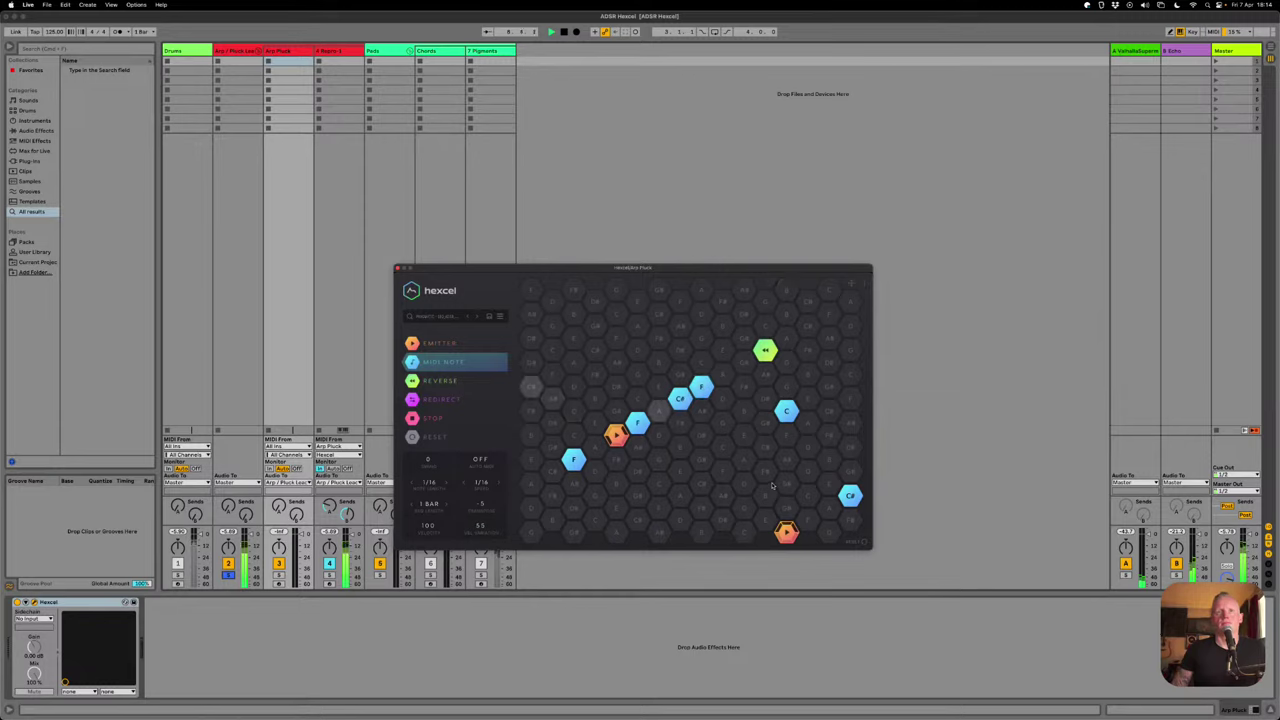
{"action": "left_click", "coordinate": [829, 485]}
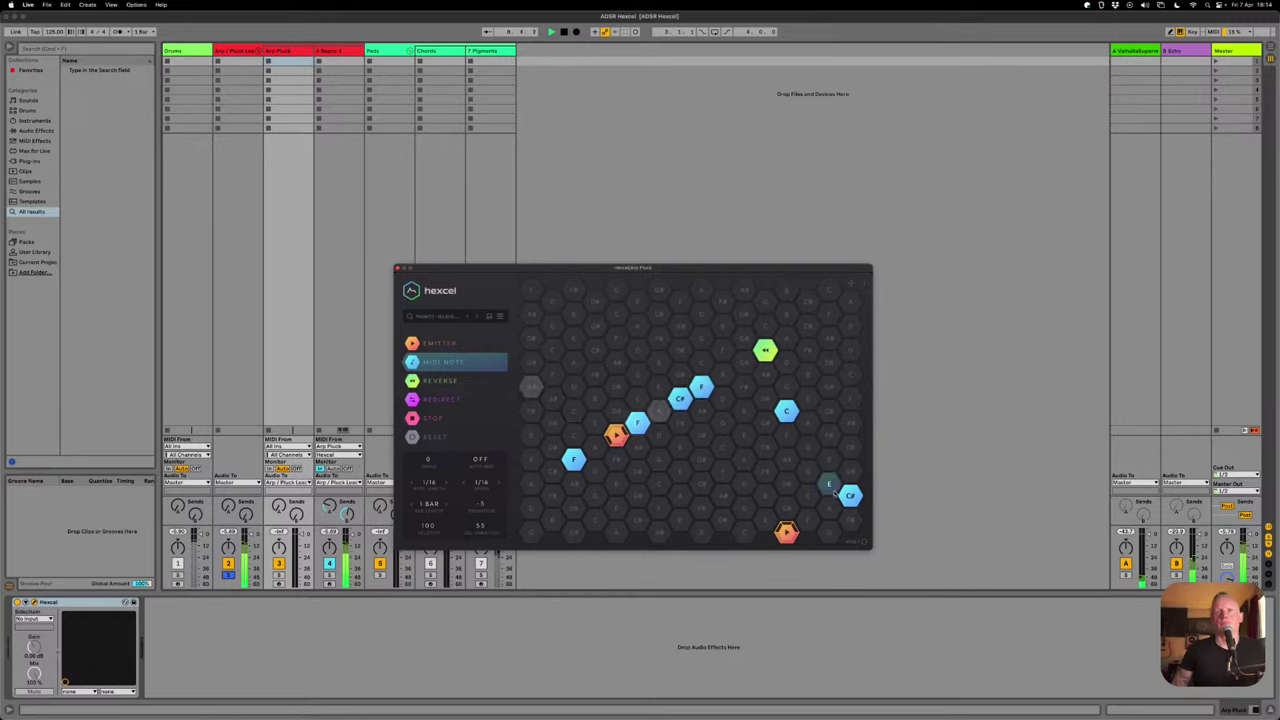
{"action": "left_click_drag", "start_coordinate": [829, 485], "coordinate": [703, 485]}
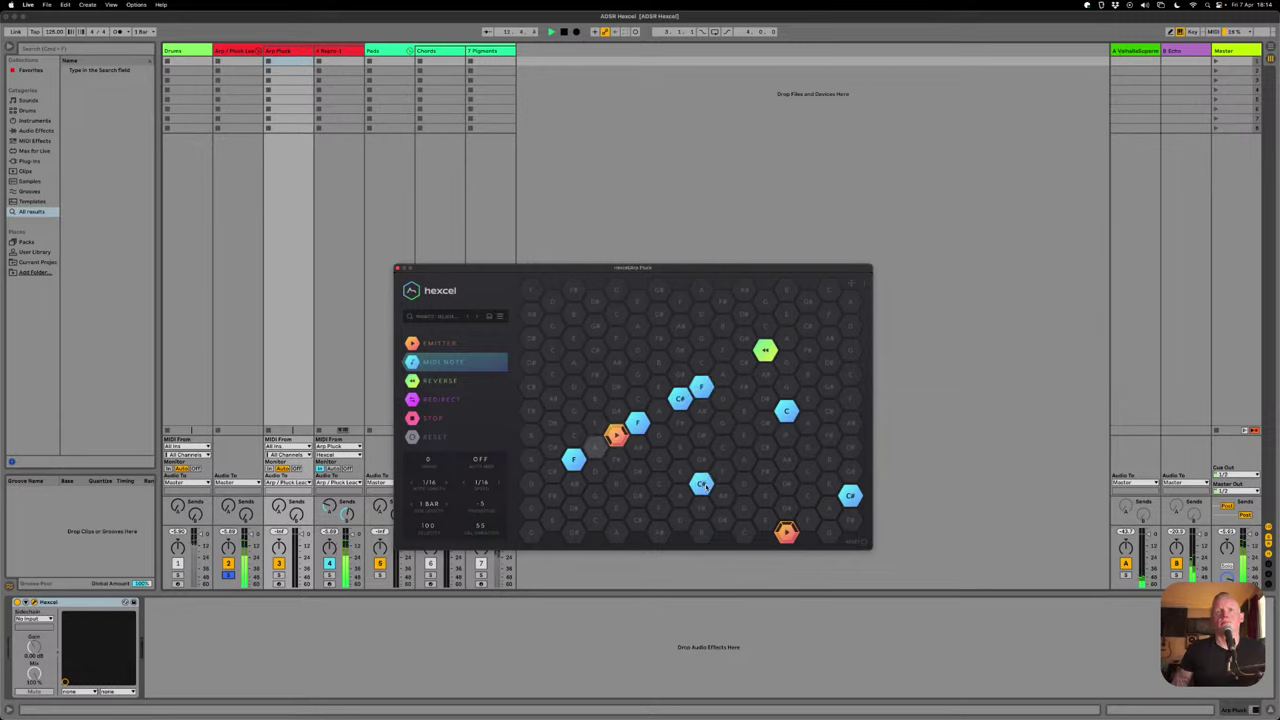
{"action": "right_click", "coordinate": [703, 485]}
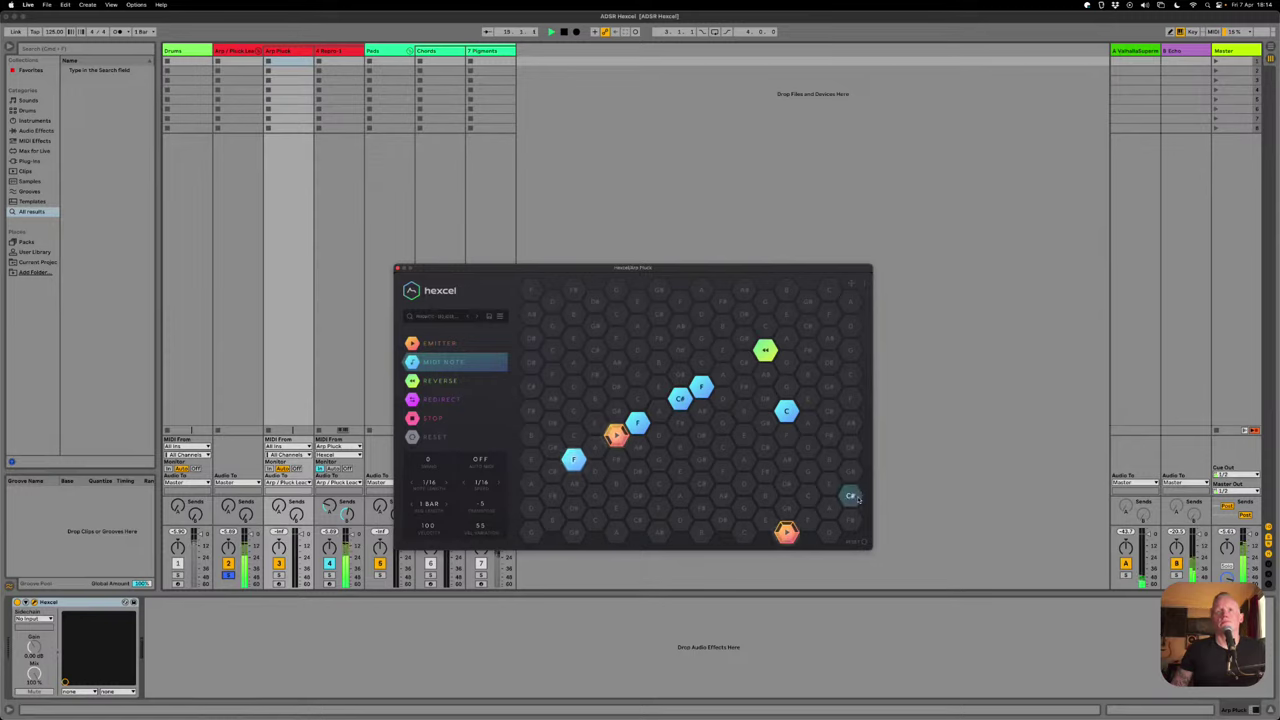
- Place a MIDI note on the F cell touching the upper right side of the lower emitter, and audition the pattern
{"action": "left_click_drag", "start_coordinate": [856, 497], "coordinate": [810, 520]}
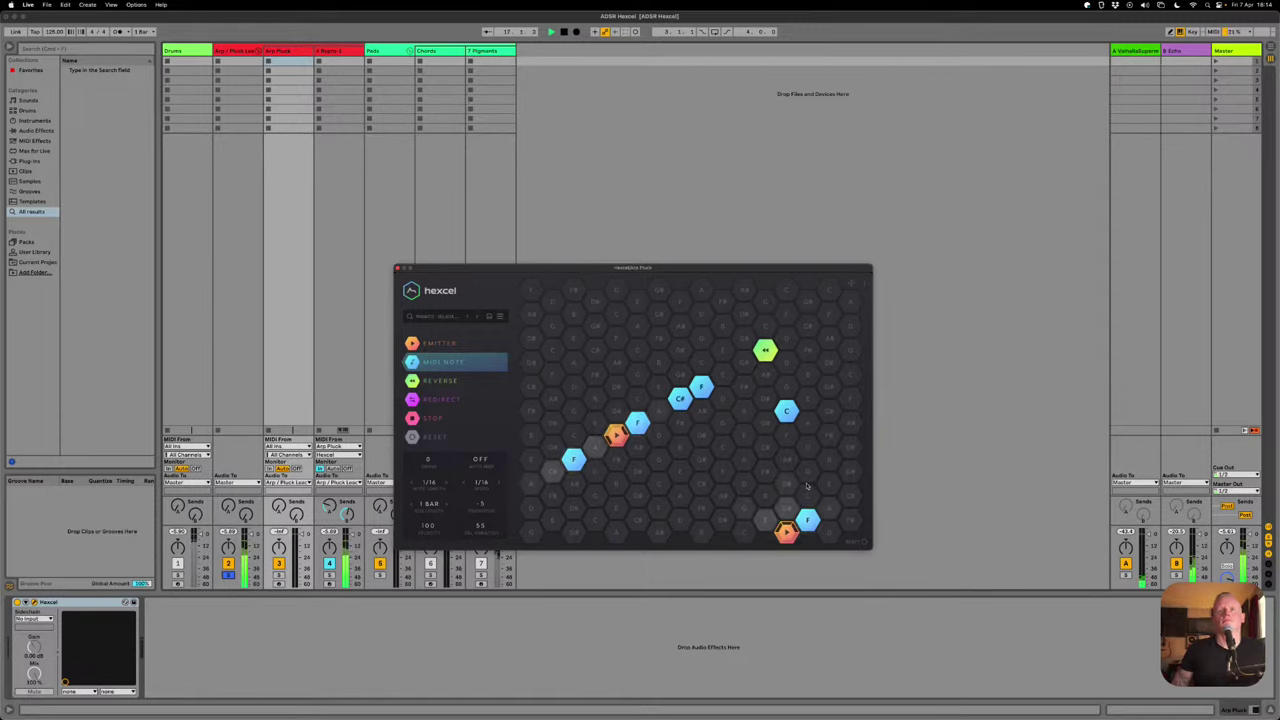
{"action": "left_click", "coordinate": [746, 468]}
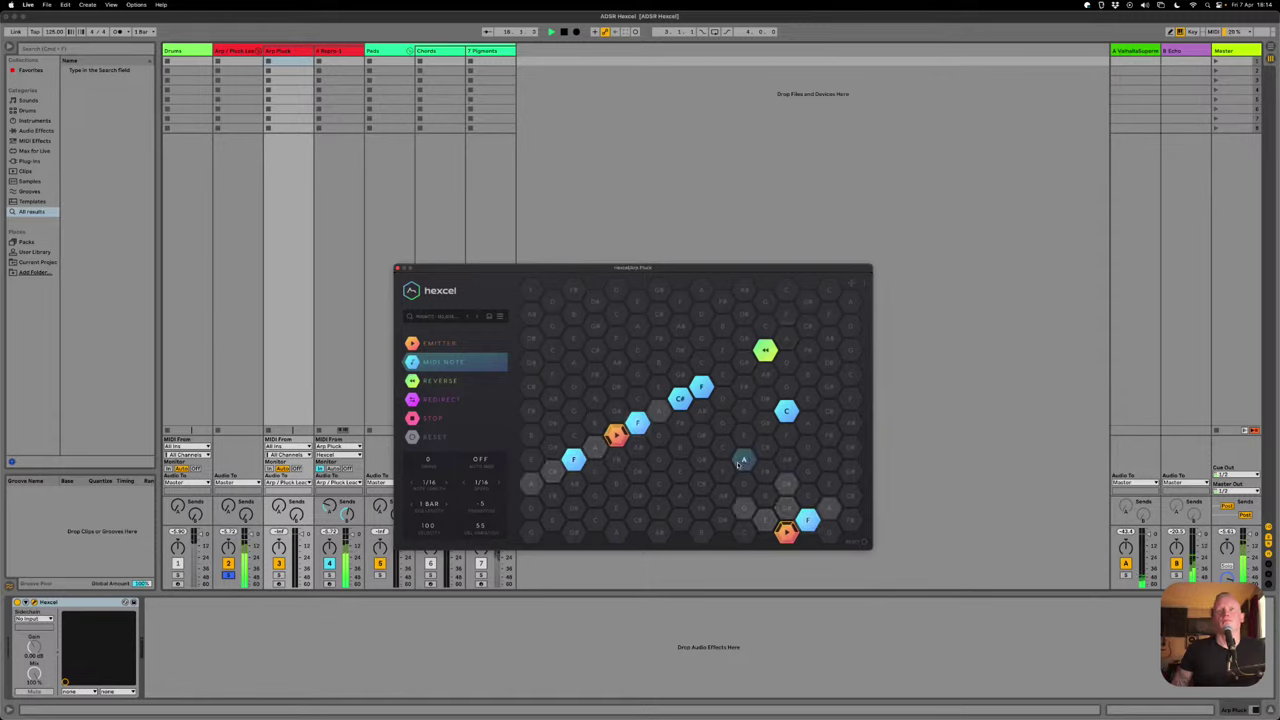
{"action": "left_click_drag", "start_coordinate": [746, 468], "coordinate": [826, 533]}
{"action": "right_click", "coordinate": [821, 529]}
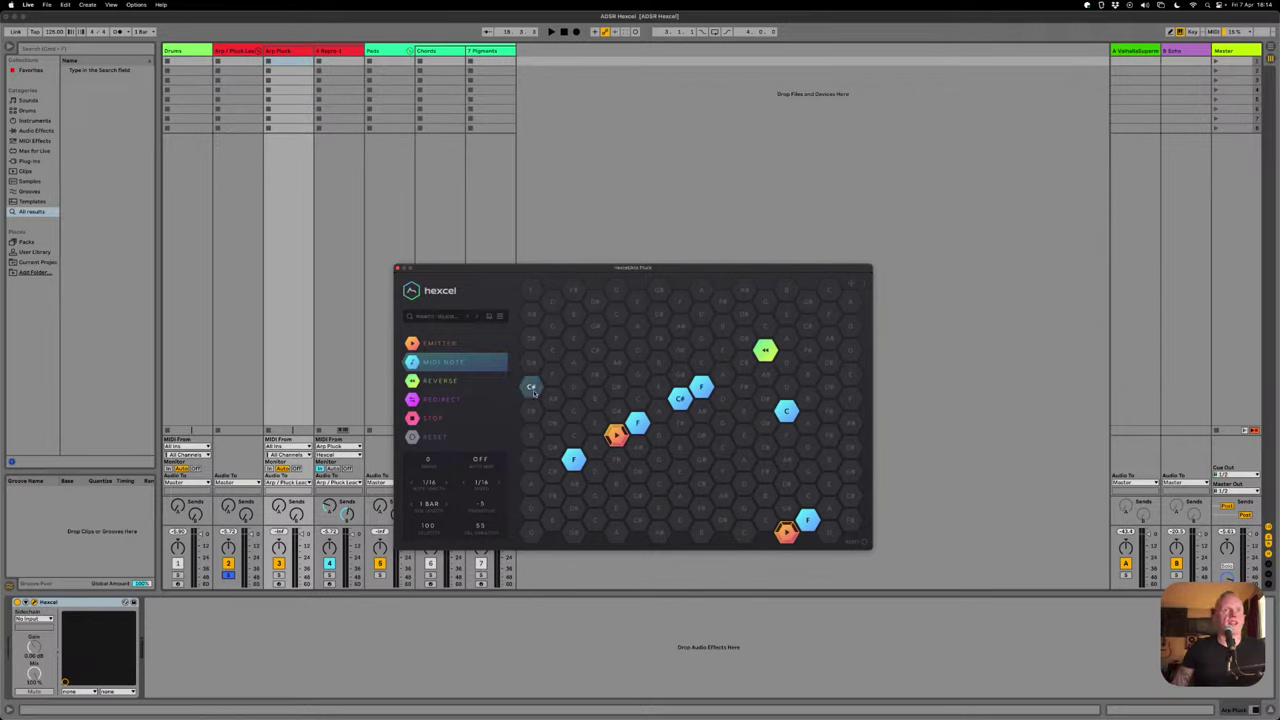
- Place a Redirect cell at the lower right side of the Reverse cell, and try one in place of the C note below
{"action": "left_click", "coordinate": [470, 402]}
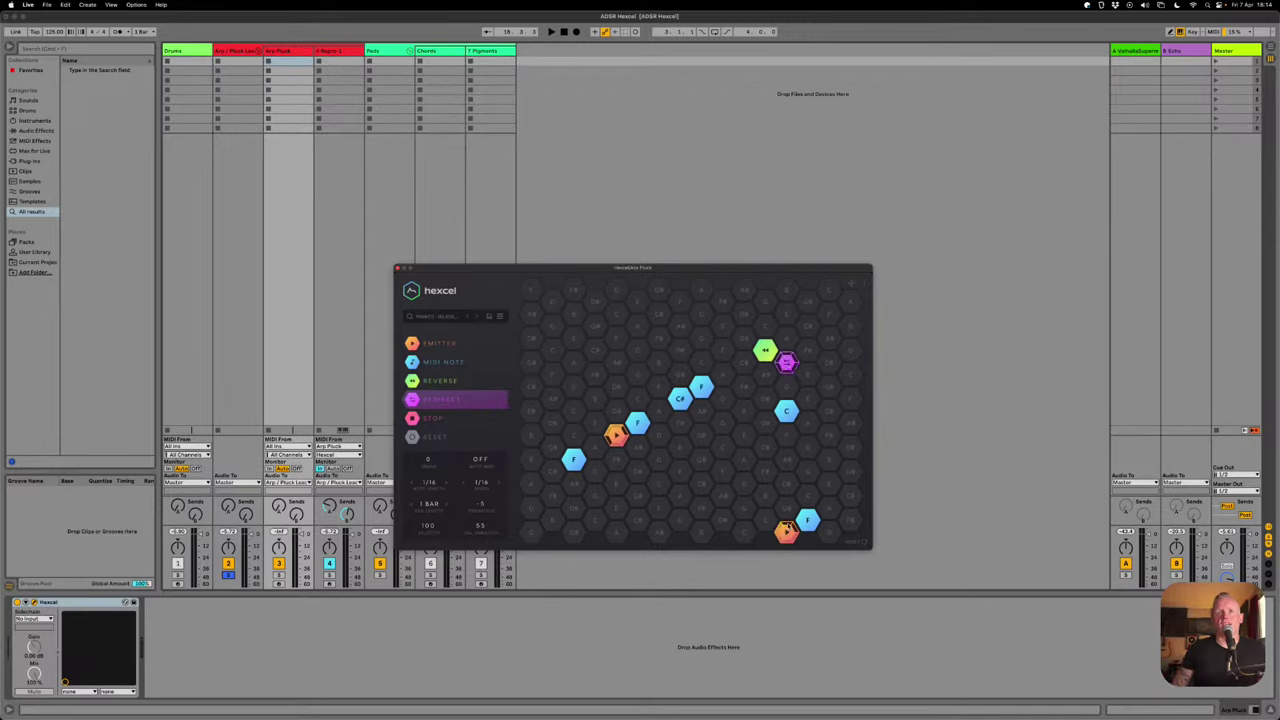
{"action": "right_click", "coordinate": [786, 414]}
{"action": "left_click", "coordinate": [788, 413]}
{"action": "right_click", "coordinate": [790, 414]}
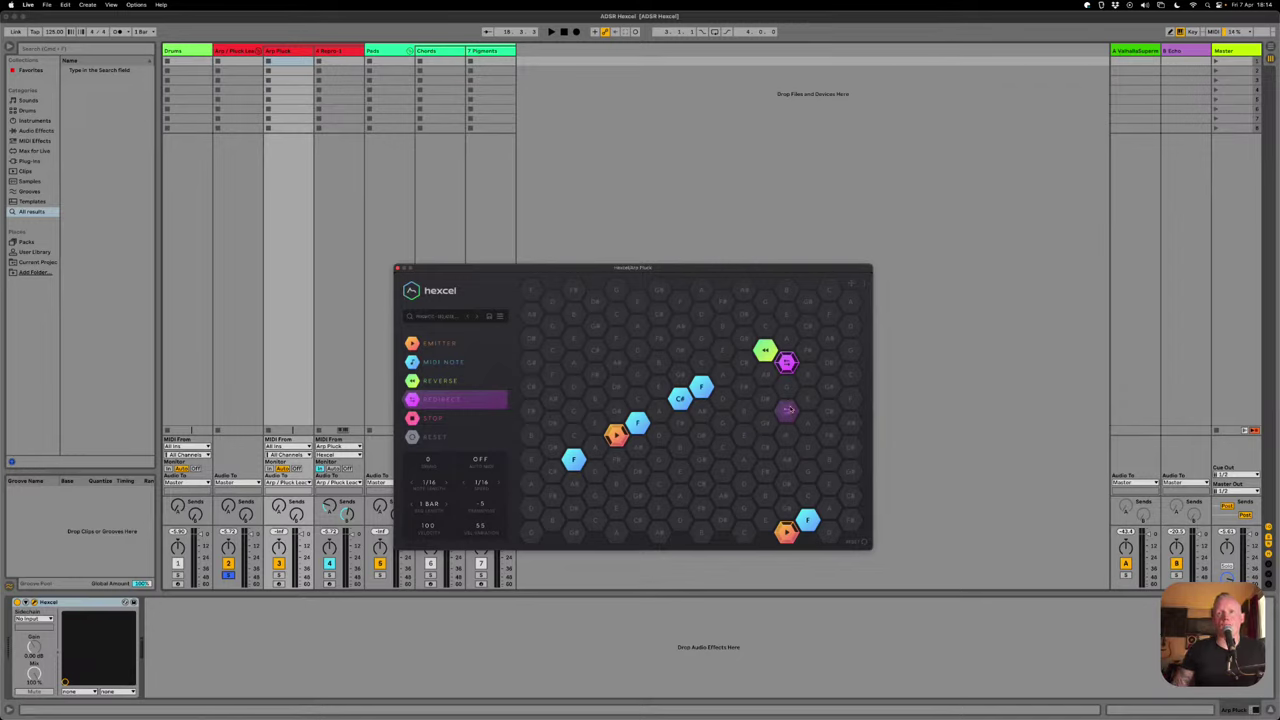
{"action": "left_click", "coordinate": [788, 410]}
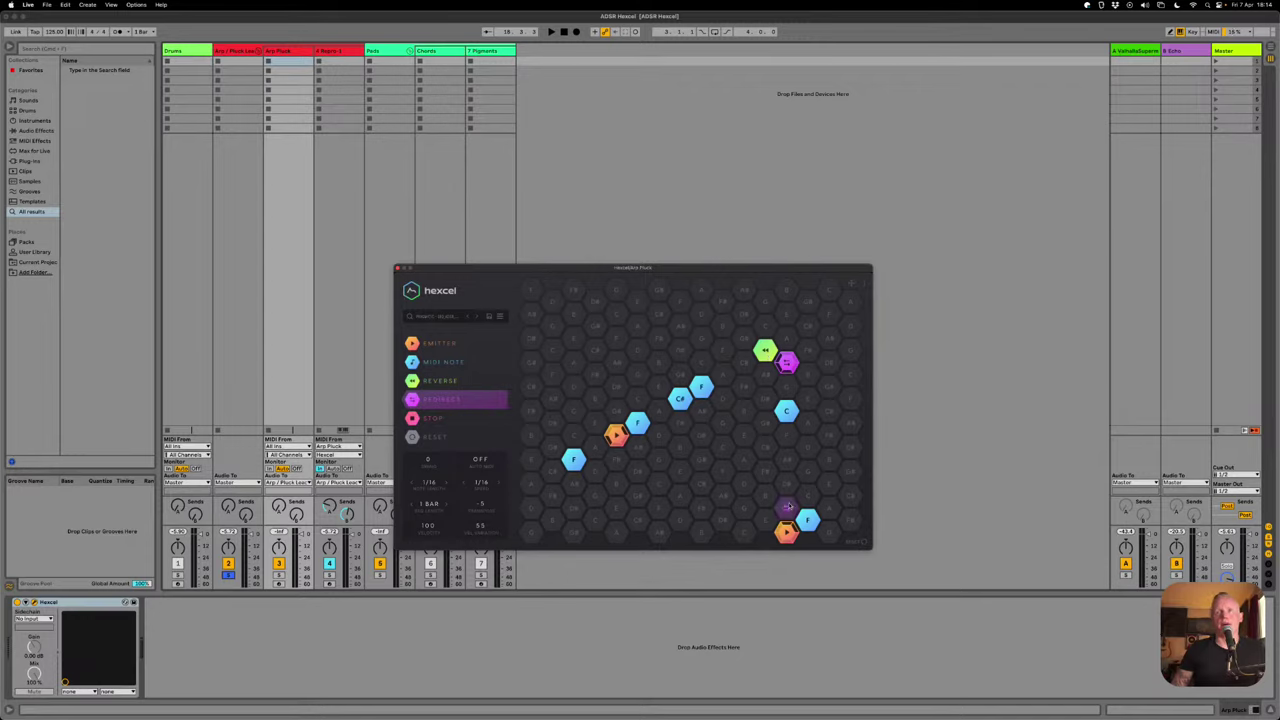
- Place a MIDI note on the F cell at the grid's right edge, and audition the pattern with swing set to 5
{"action": "left_click", "coordinate": [437, 366]}
{"action": "left_click", "coordinate": [850, 399]}
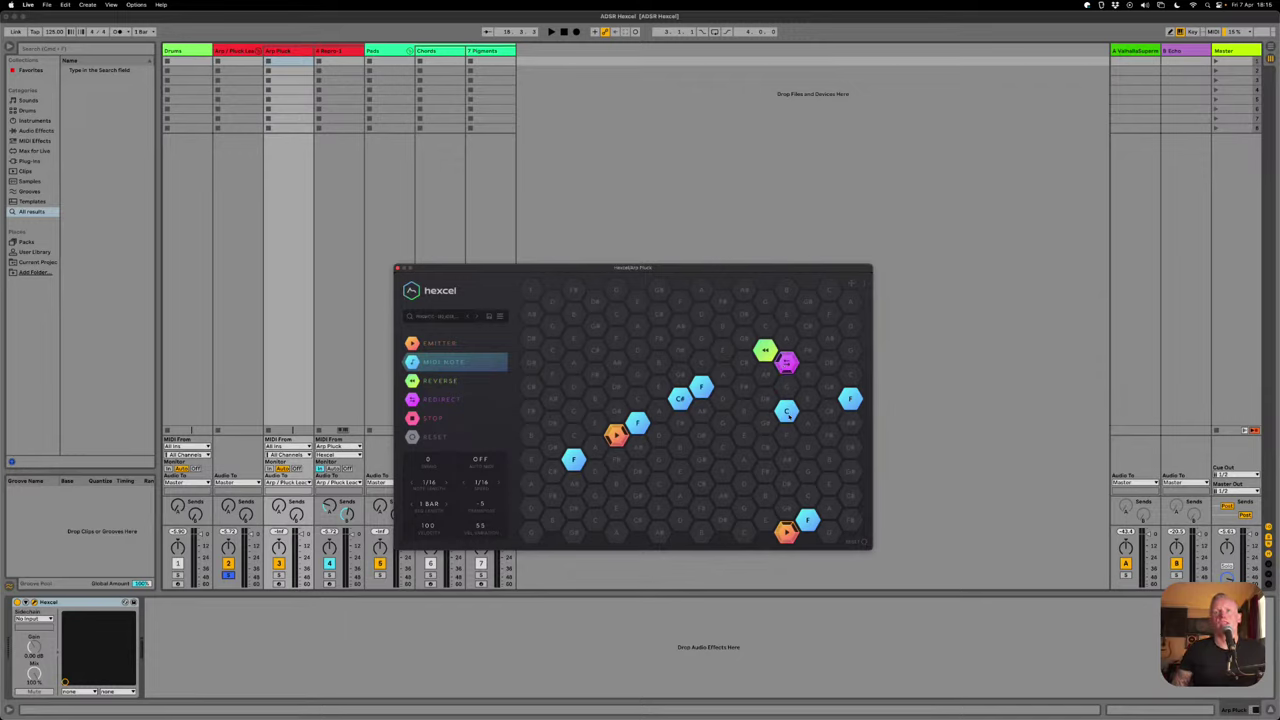
{"action": "key", "text": "space"}
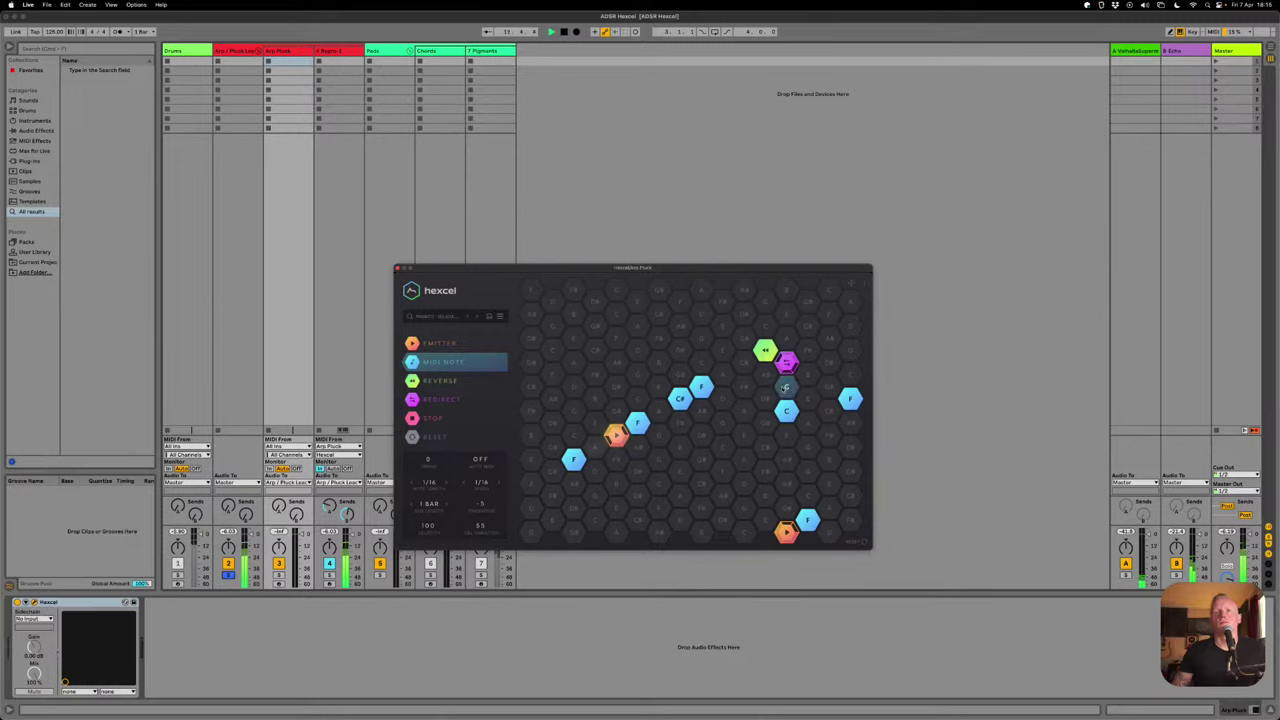
{"action": "key", "text": "space"}
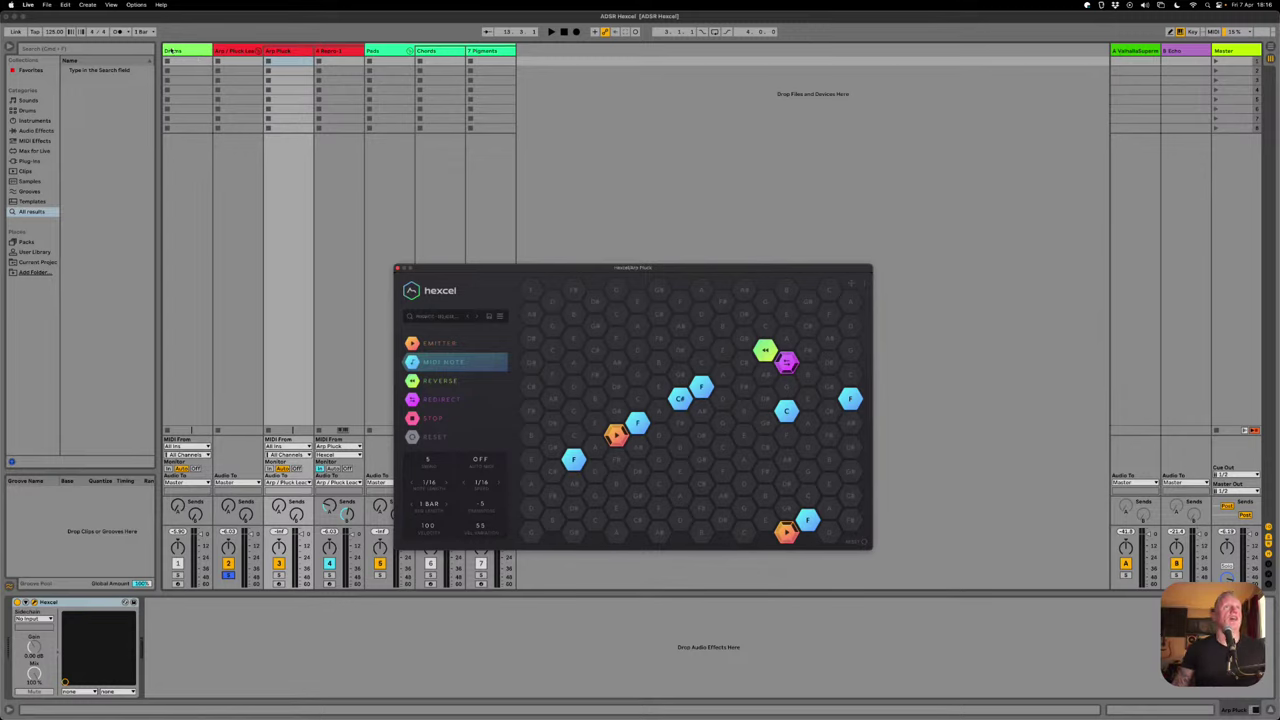
- Solo the Drums track alongside the arp group, and check the drum machine's sequencer pattern and D1 Kick pad before playing everything together
{"action": "left_click", "coordinate": [184, 51]}
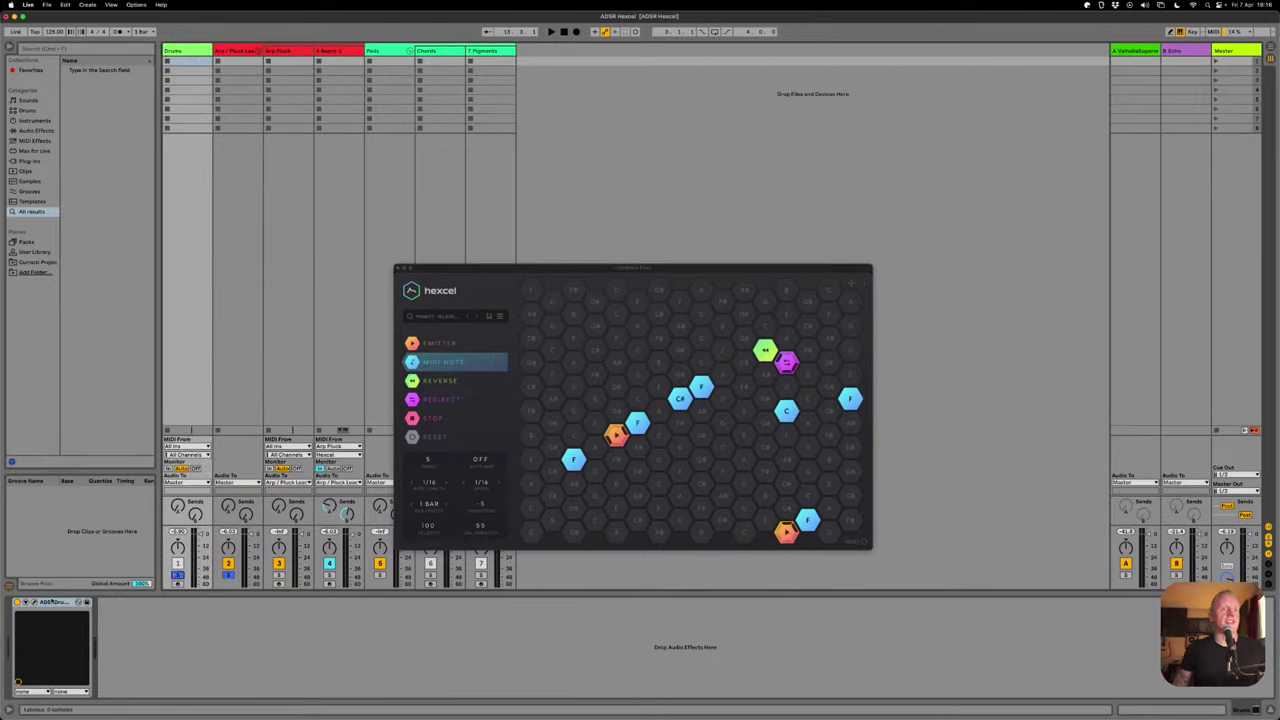
{"action": "left_click", "coordinate": [34, 603]}
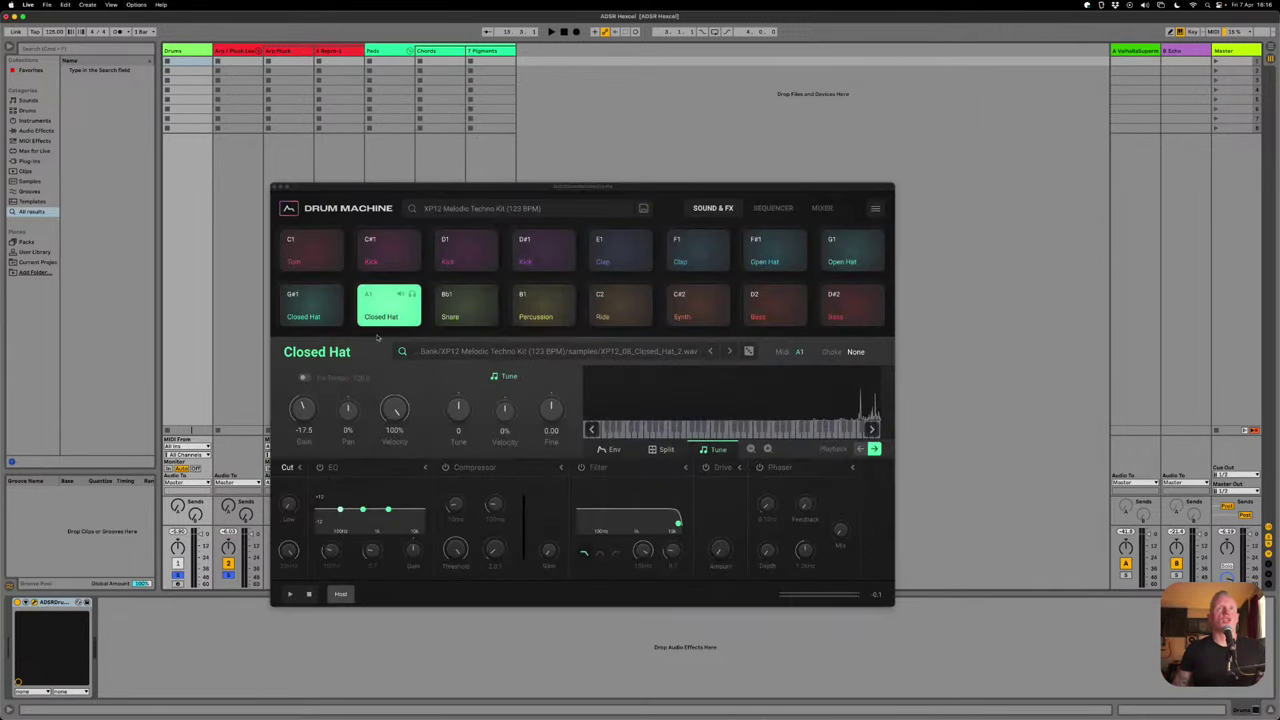
{"action": "left_click", "coordinate": [773, 208]}
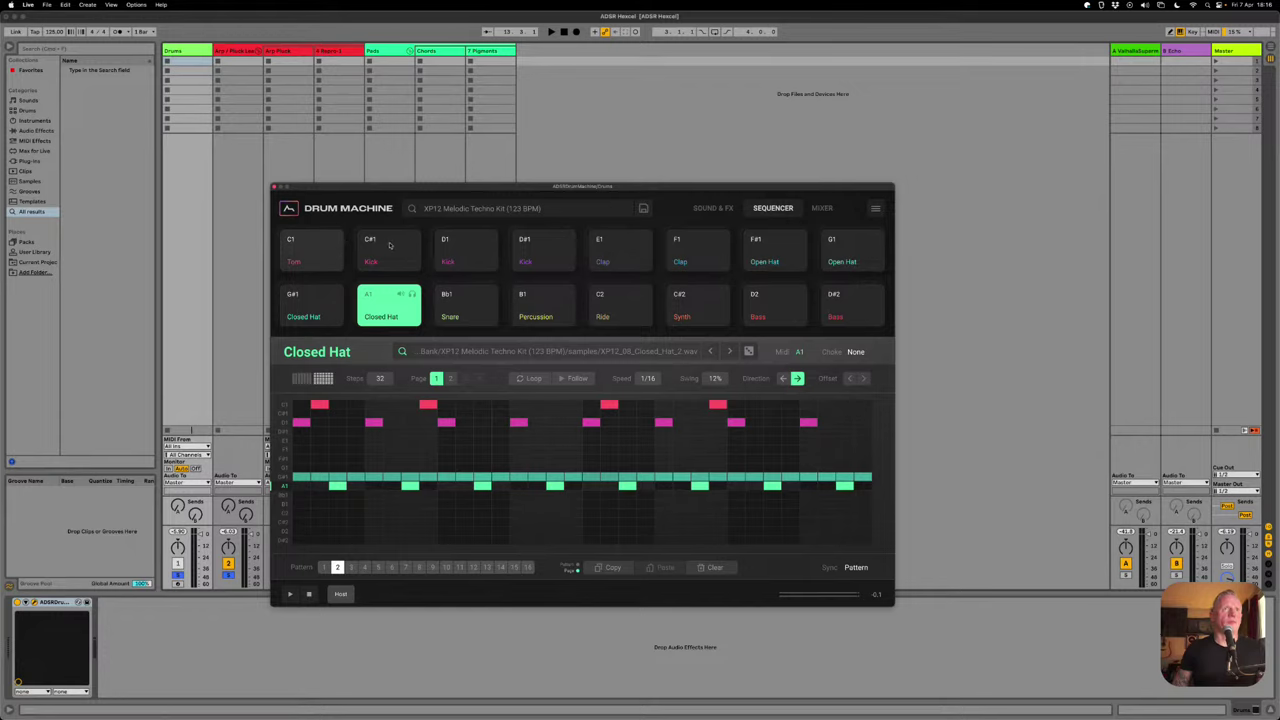
{"action": "left_click", "coordinate": [476, 244]}
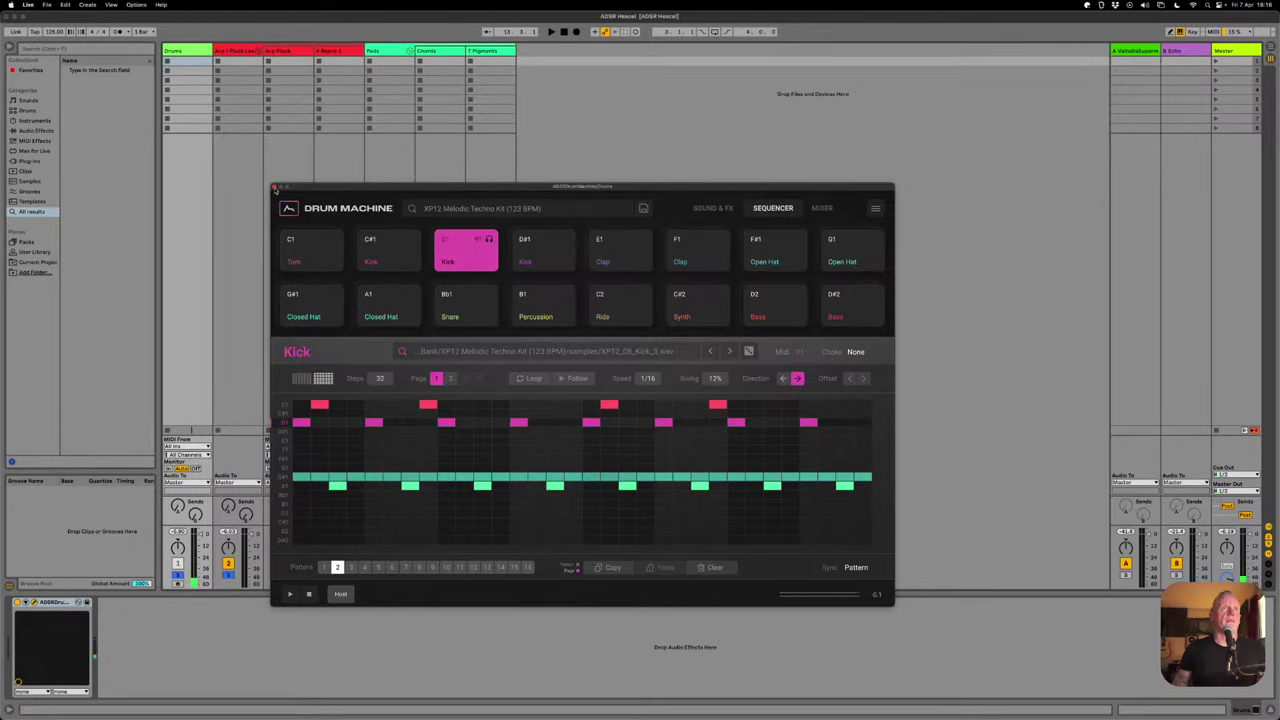
{"action": "left_click", "coordinate": [296, 325]}
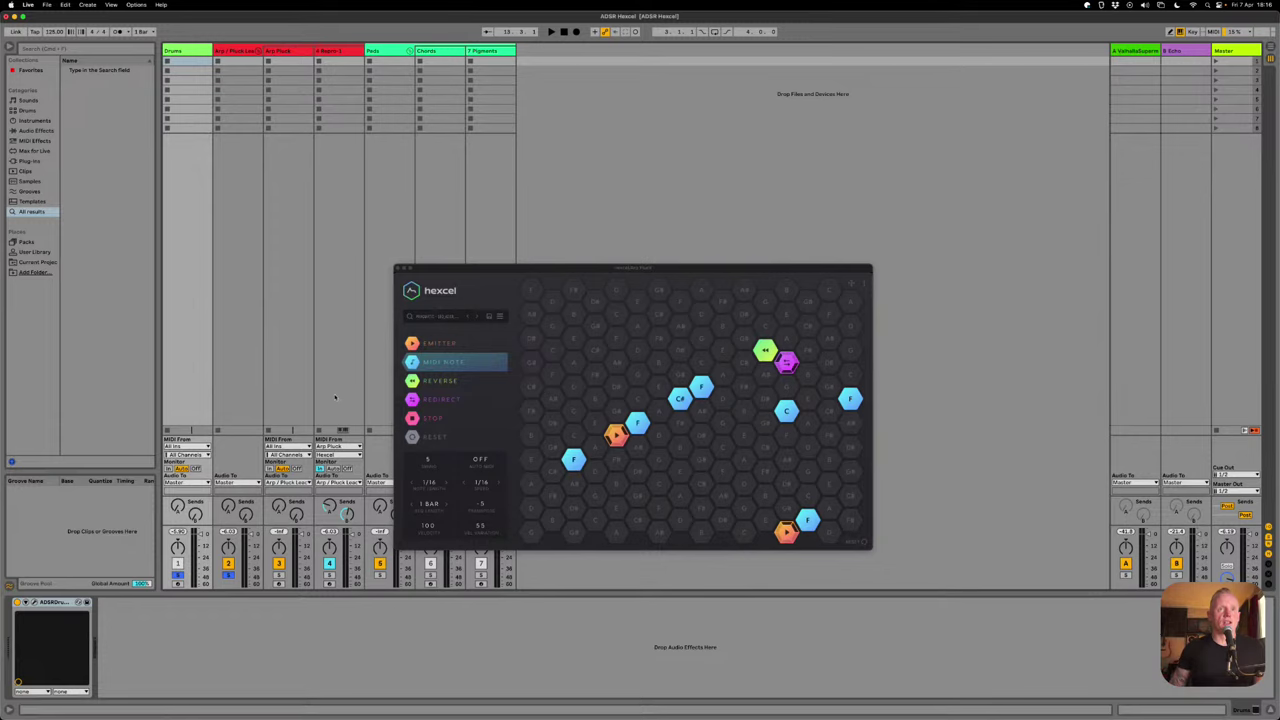
{"action": "key", "text": "space"}
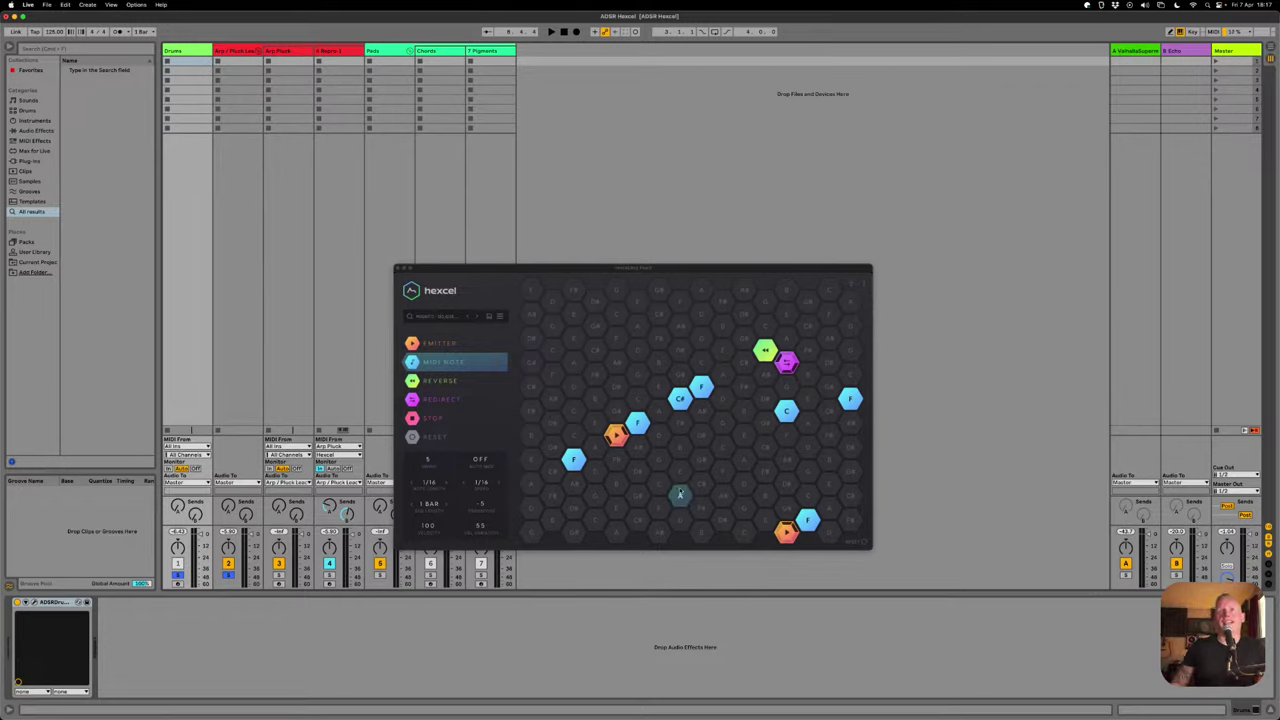
- Export the Hexcel pattern as a MIDI clip into the Repro-1 track's first slot, and open its notes with the Hexcel window moved clear
{"action": "left_click", "coordinate": [850, 284]}
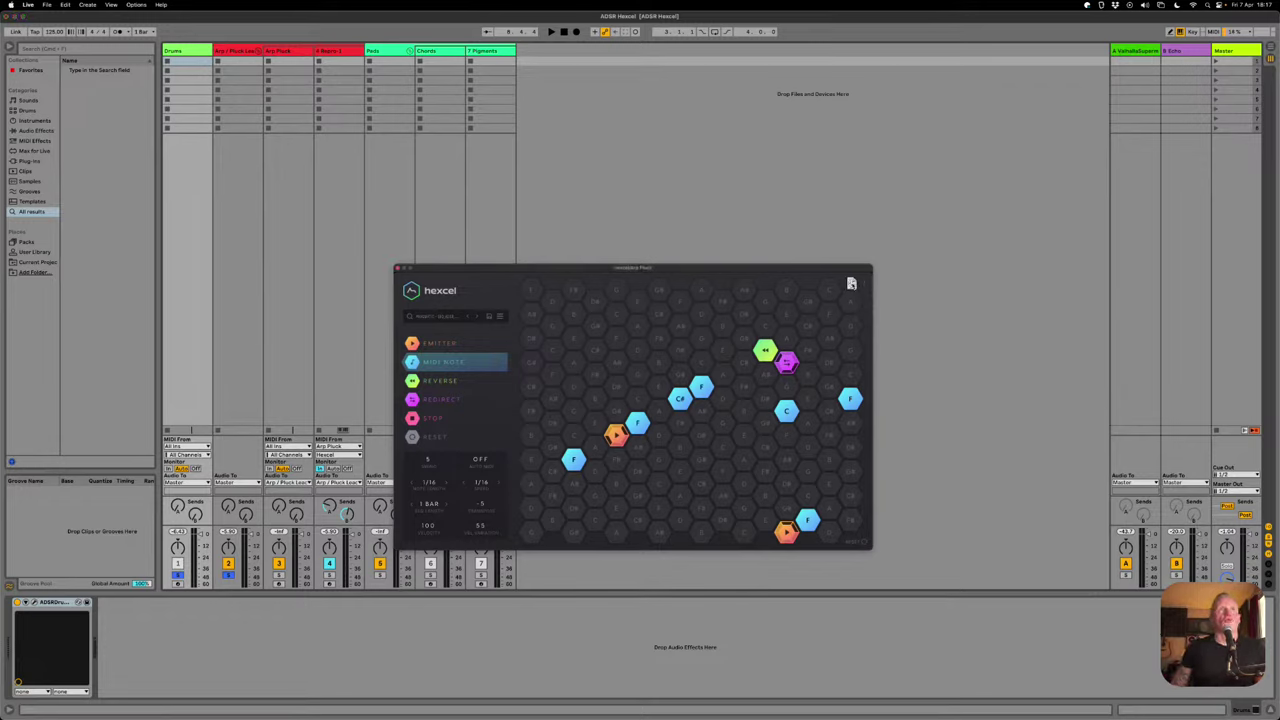
{"action": "left_click_drag", "start_coordinate": [340, 58], "coordinate": [341, 62]}
{"action": "double_click", "coordinate": [340, 62]}
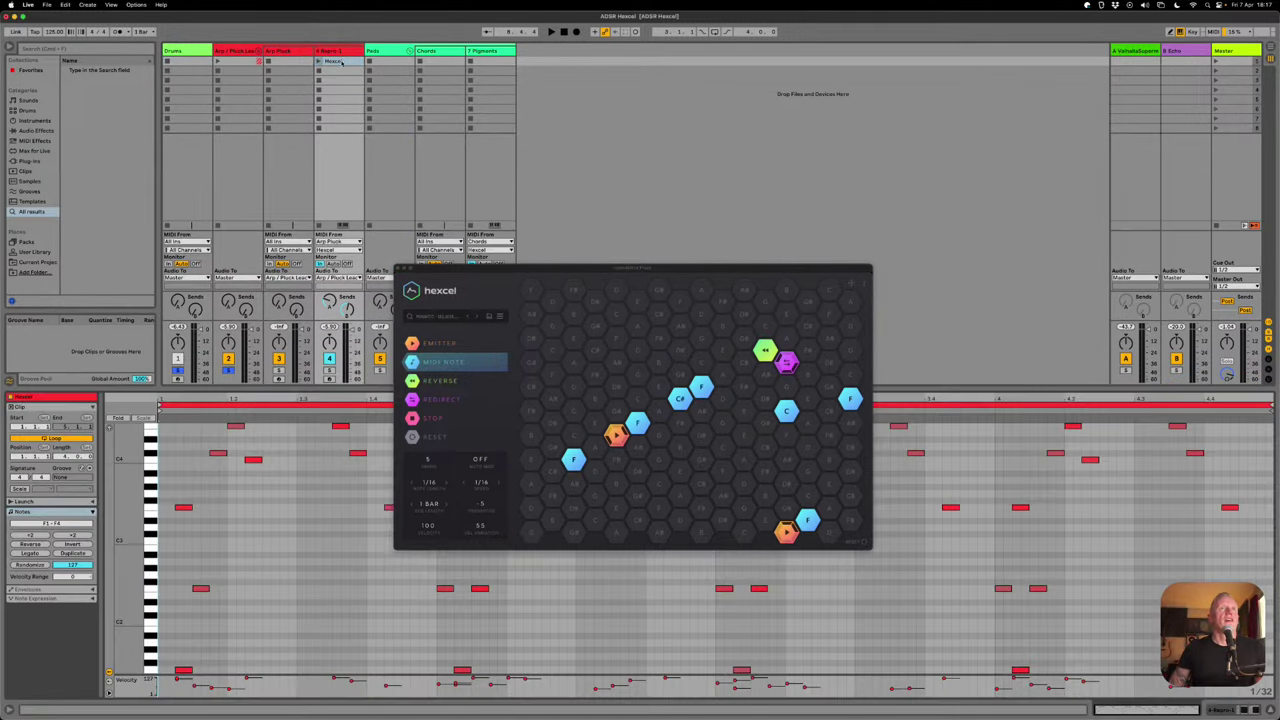
{"action": "left_click_drag", "start_coordinate": [500, 268], "coordinate": [638, 90]}
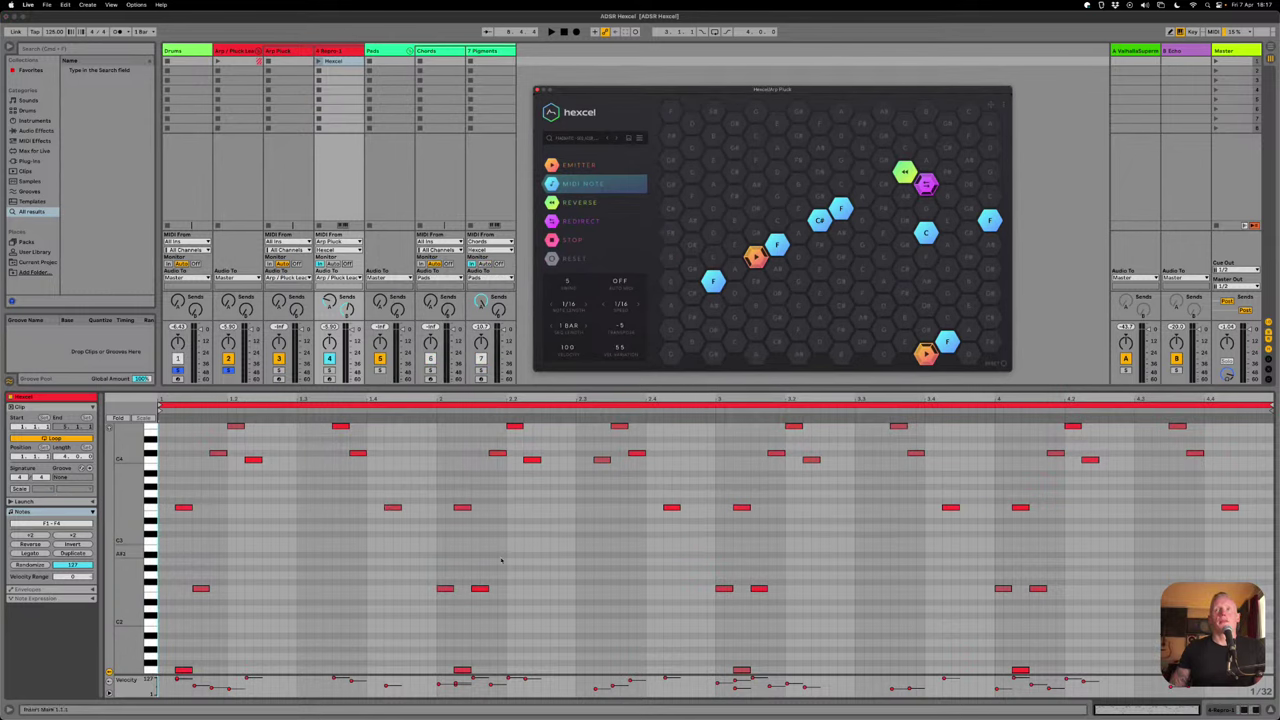
- Fold the Hexcel clip's piano roll so only the pitches in use are shown
{"action": "scroll", "coordinate": [300, 560], "scroll_direction": "up", "scroll_amount": 2}
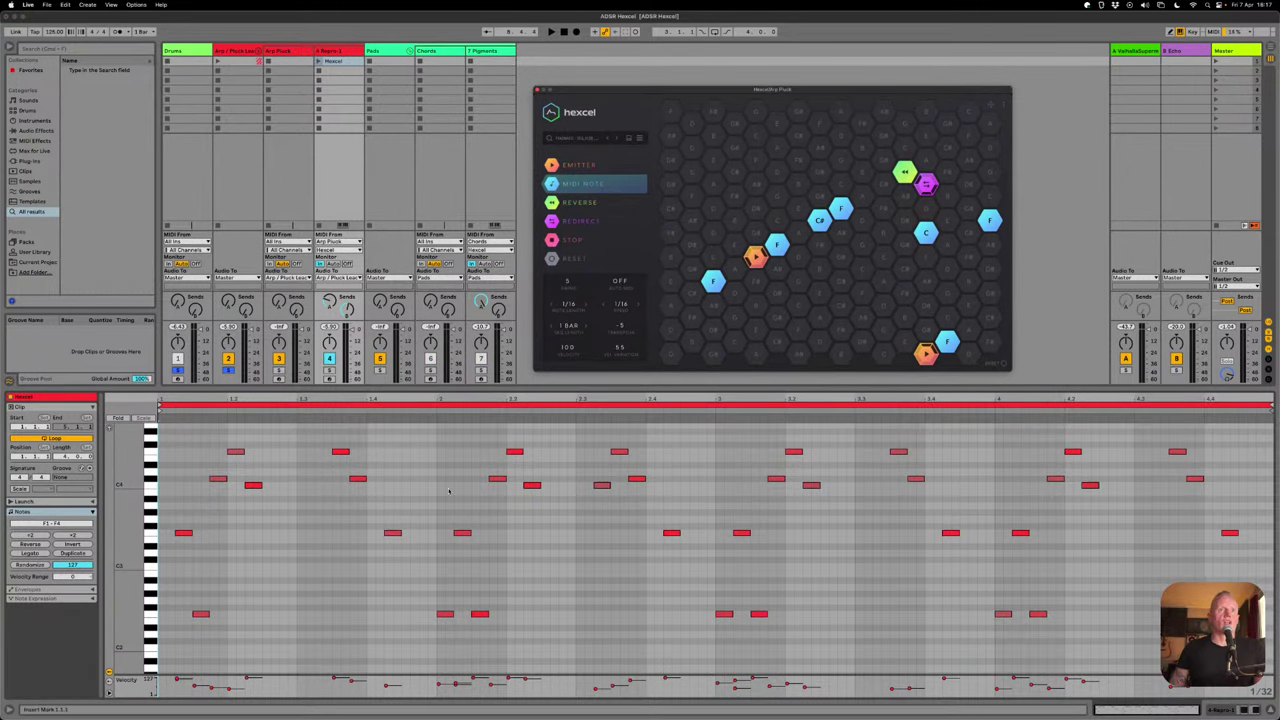
{"action": "scroll", "coordinate": [460, 490], "scroll_direction": "up", "scroll_amount": 1}
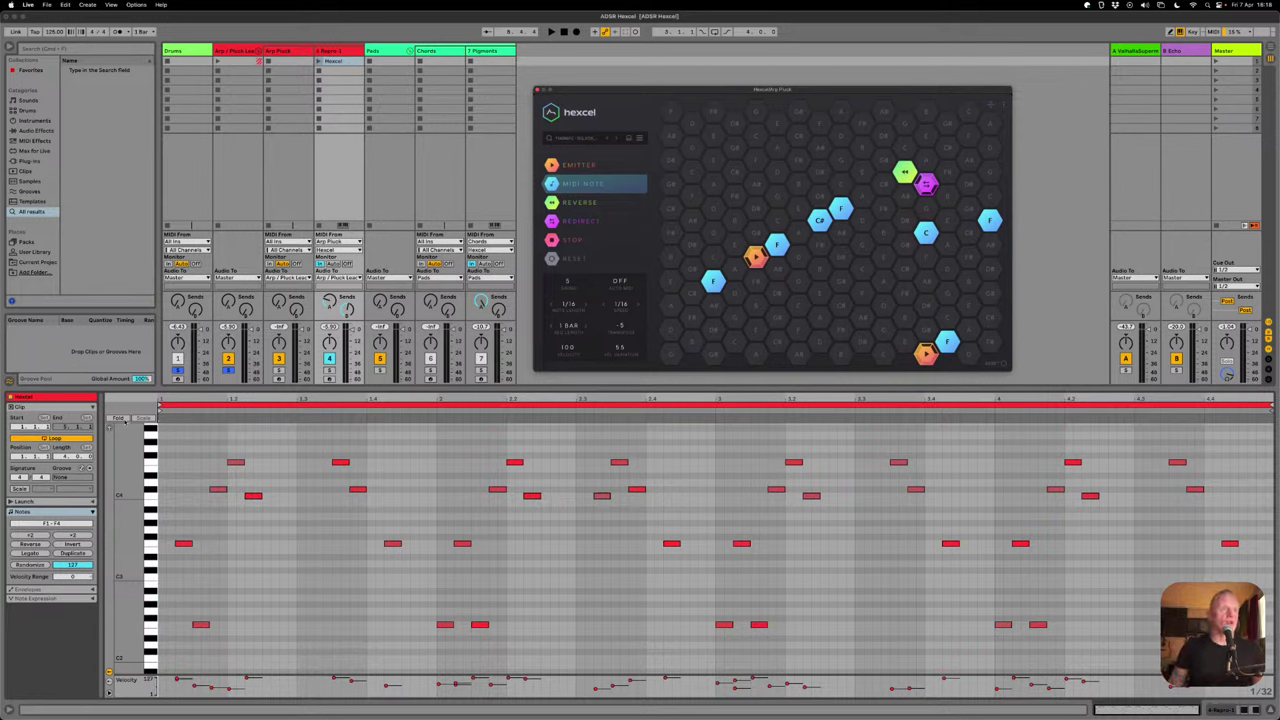
{"action": "left_click", "coordinate": [120, 418]}
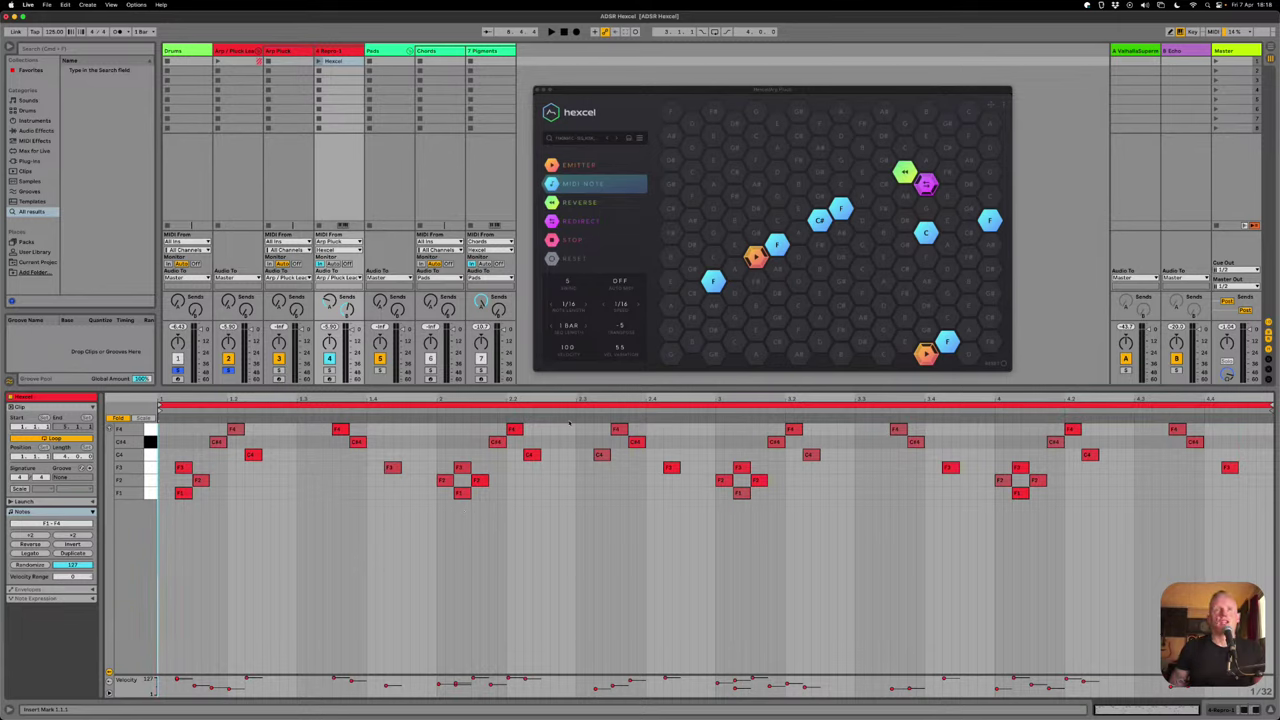
- Try inverting, reversing and randomizing the notes in the second half of bar 2
{"action": "left_click_drag", "start_coordinate": [575, 430], "coordinate": [712, 493]}
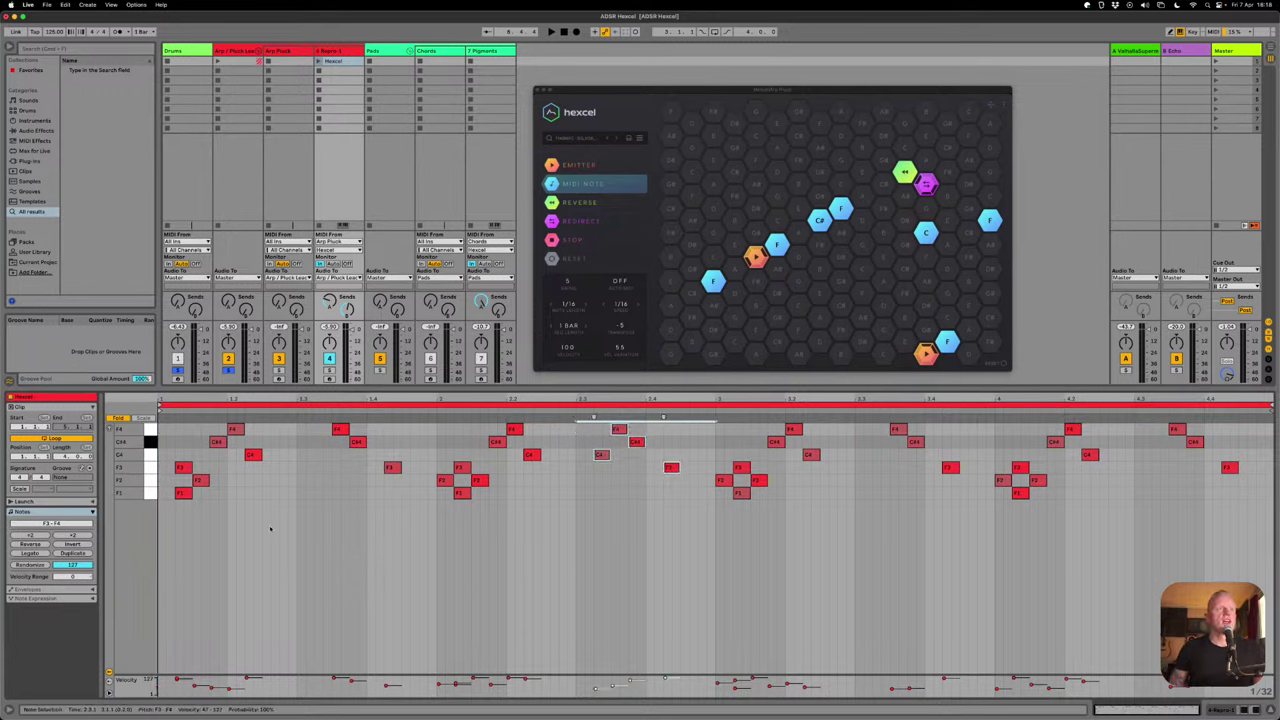
{"action": "left_click", "coordinate": [84, 546]}
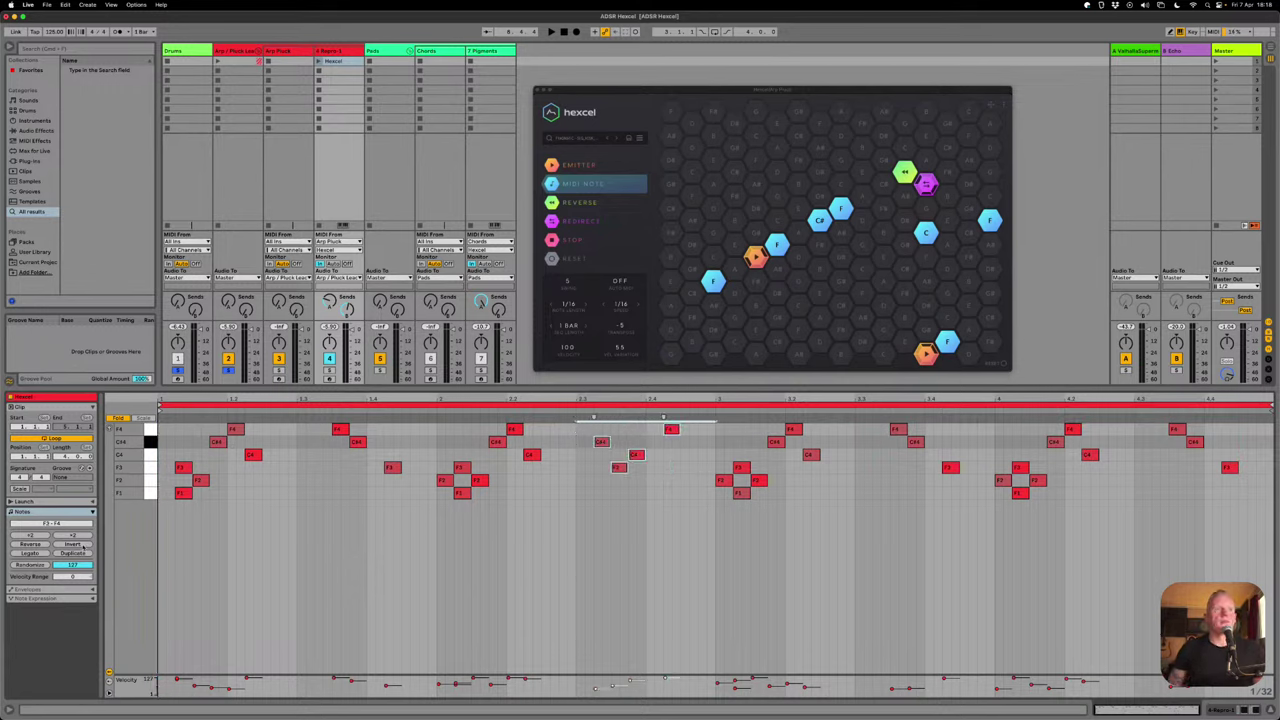
{"action": "left_click", "coordinate": [30, 544]}
{"action": "left_click", "coordinate": [30, 544]}
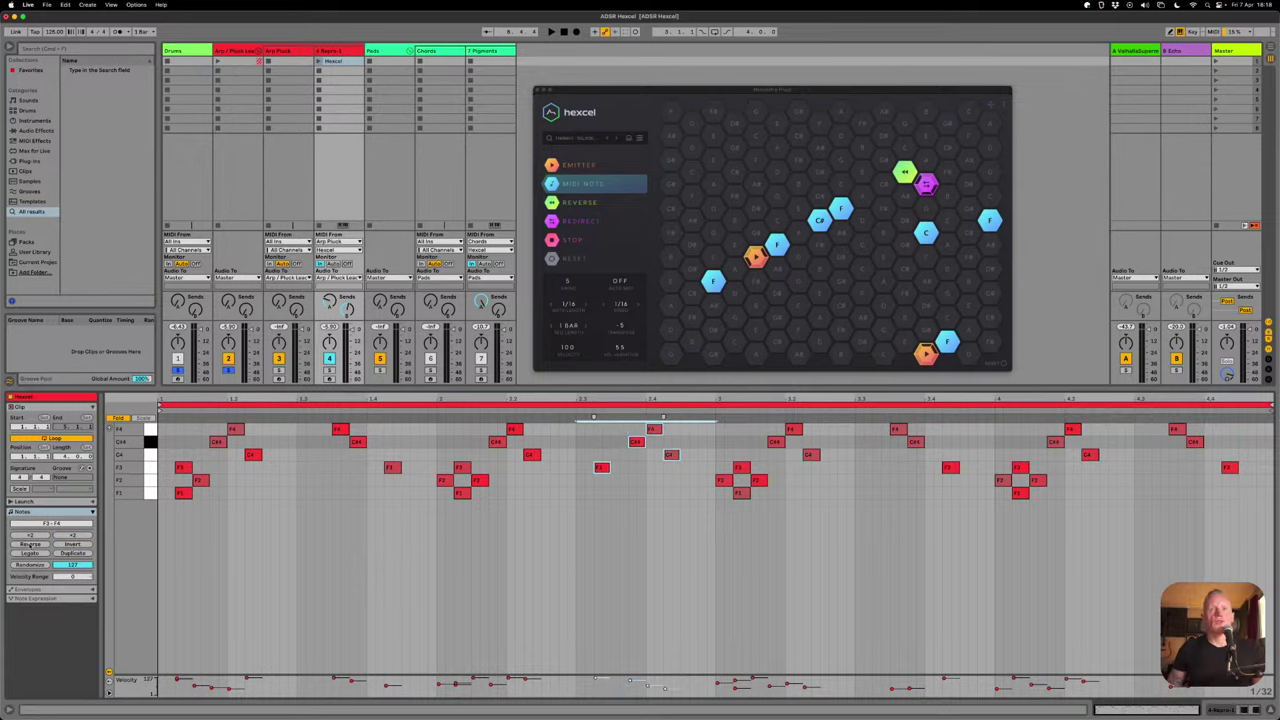
{"action": "left_click", "coordinate": [30, 544]}
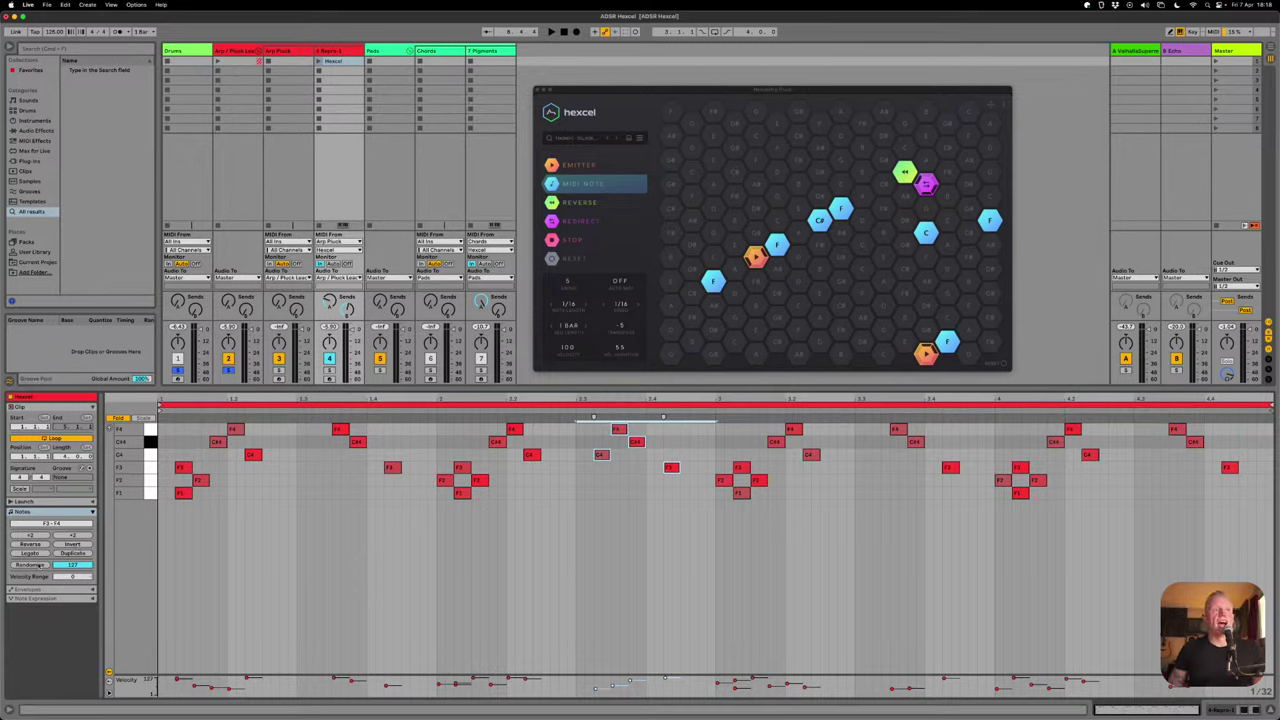
{"action": "left_click", "coordinate": [36, 565]}
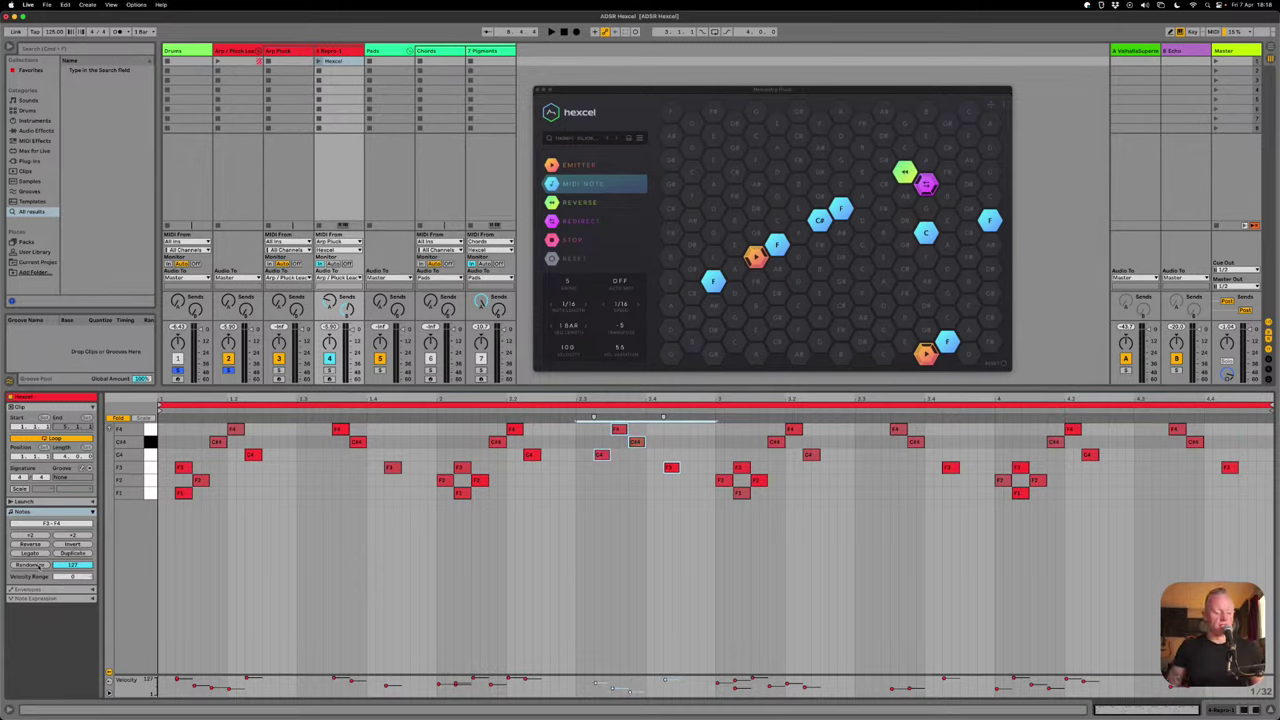
{"action": "left_click", "coordinate": [36, 565]}
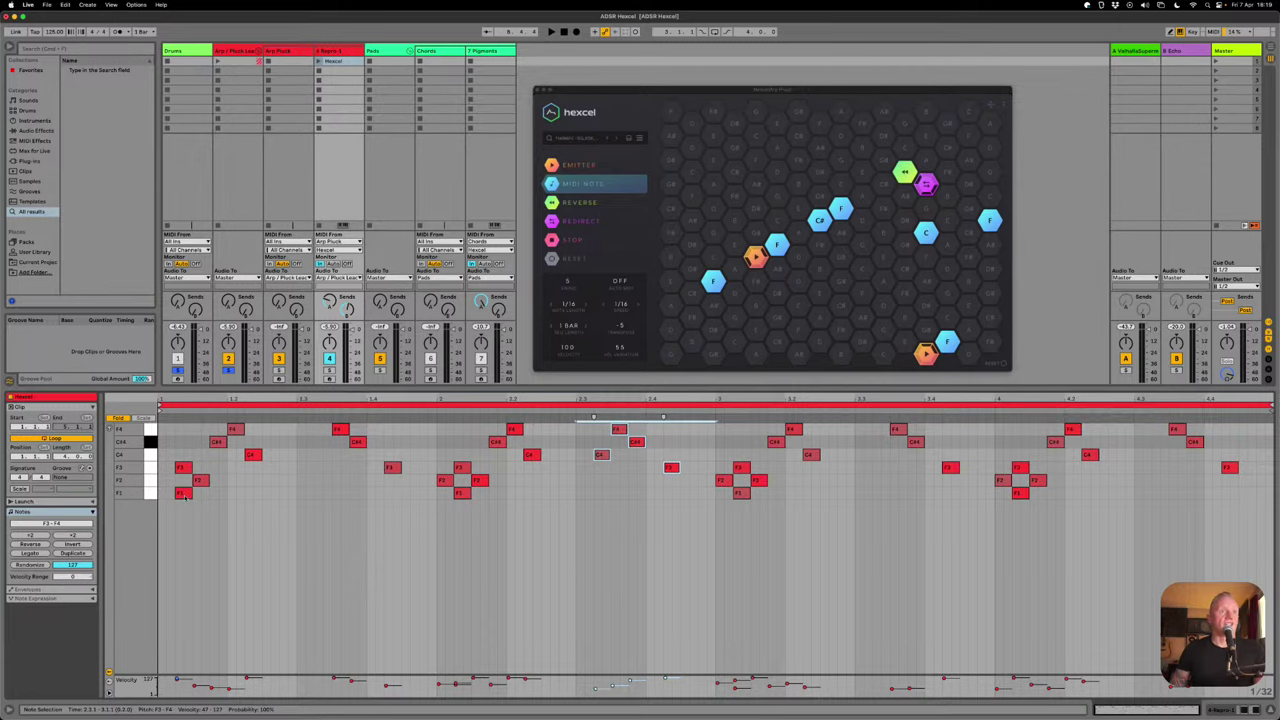
- Move the four F1 notes in the clip to its start, 2.2.3, 3.2.4 and 4.2.4
{"action": "left_click_drag", "start_coordinate": [182, 493], "coordinate": [166, 493]}
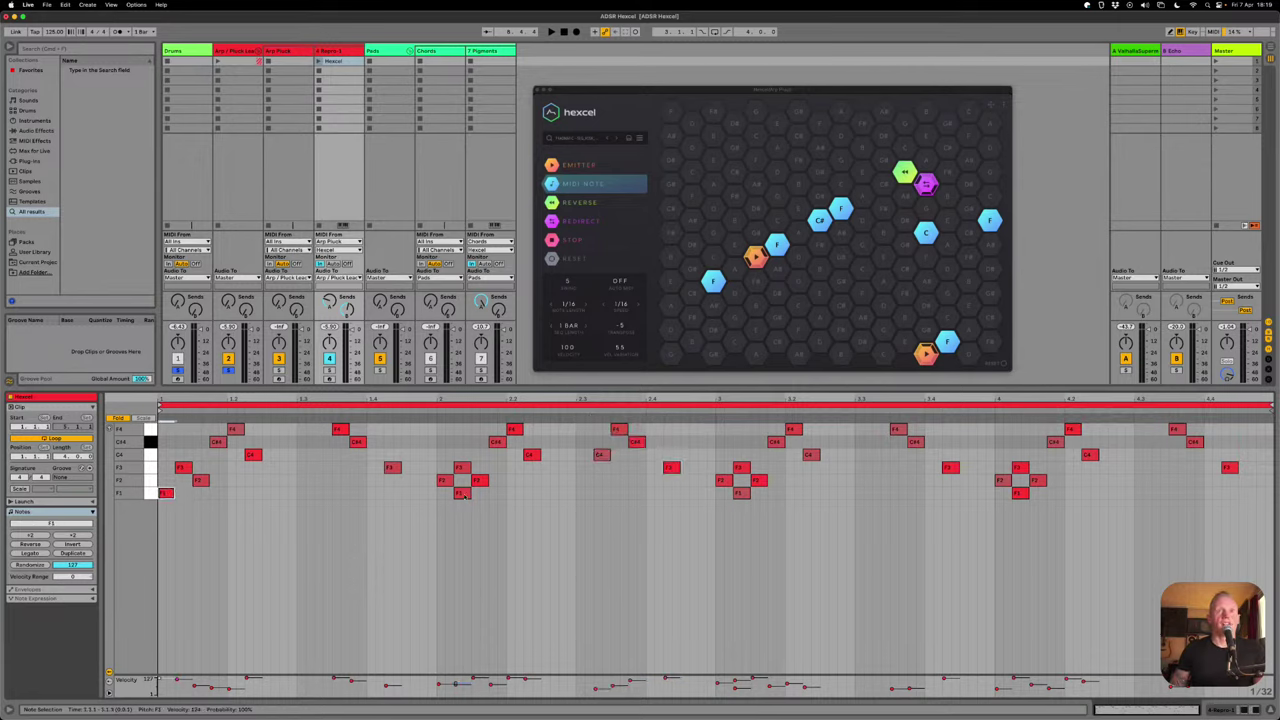
{"action": "left_click_drag", "start_coordinate": [463, 495], "coordinate": [552, 502]}
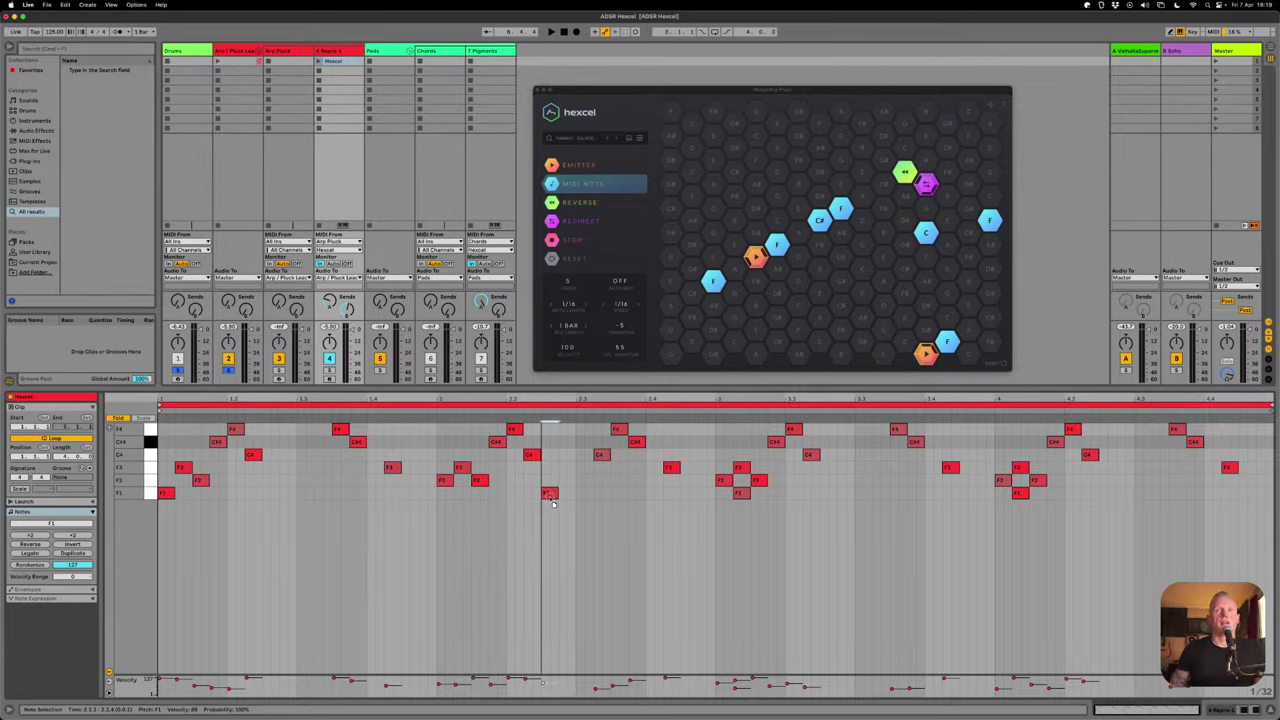
{"action": "left_click_drag", "start_coordinate": [745, 495], "coordinate": [848, 500]}
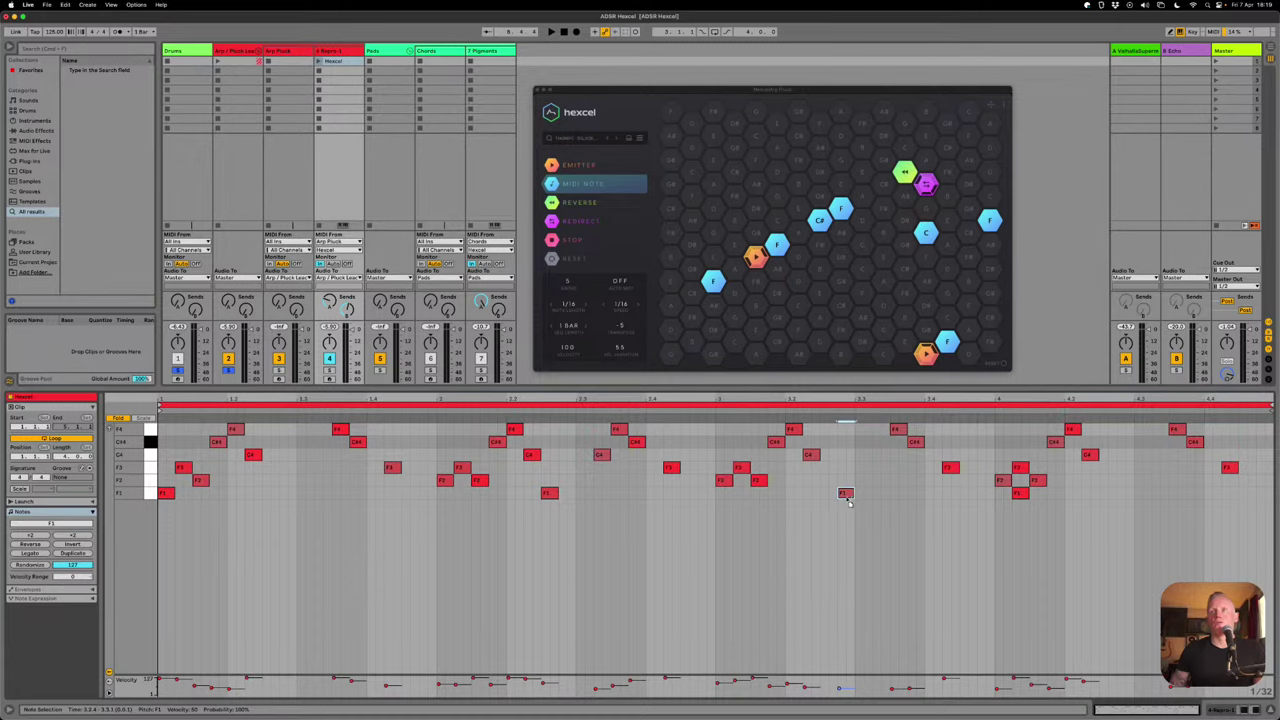
{"action": "left_click_drag", "start_coordinate": [1020, 493], "coordinate": [1126, 497]}
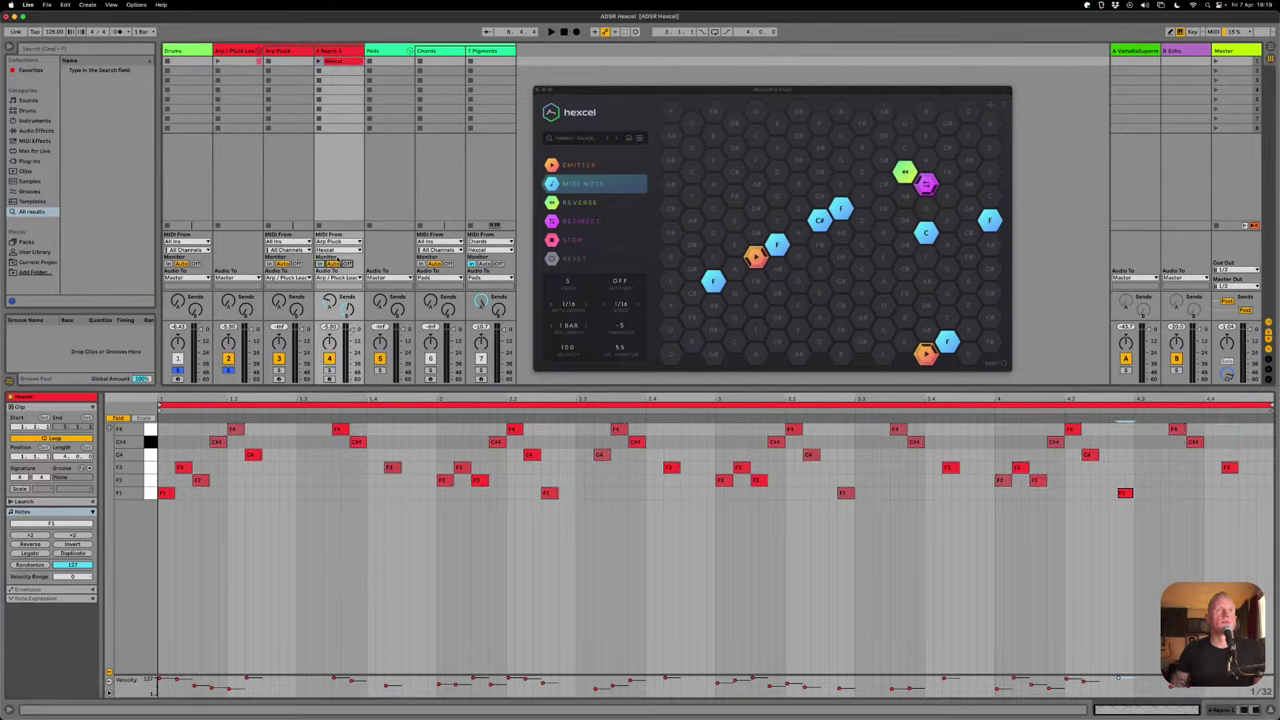
- Set the Repro-1 track's monitoring to Off, and show the Arp Pluck track's device chain
{"action": "left_click", "coordinate": [346, 264]}
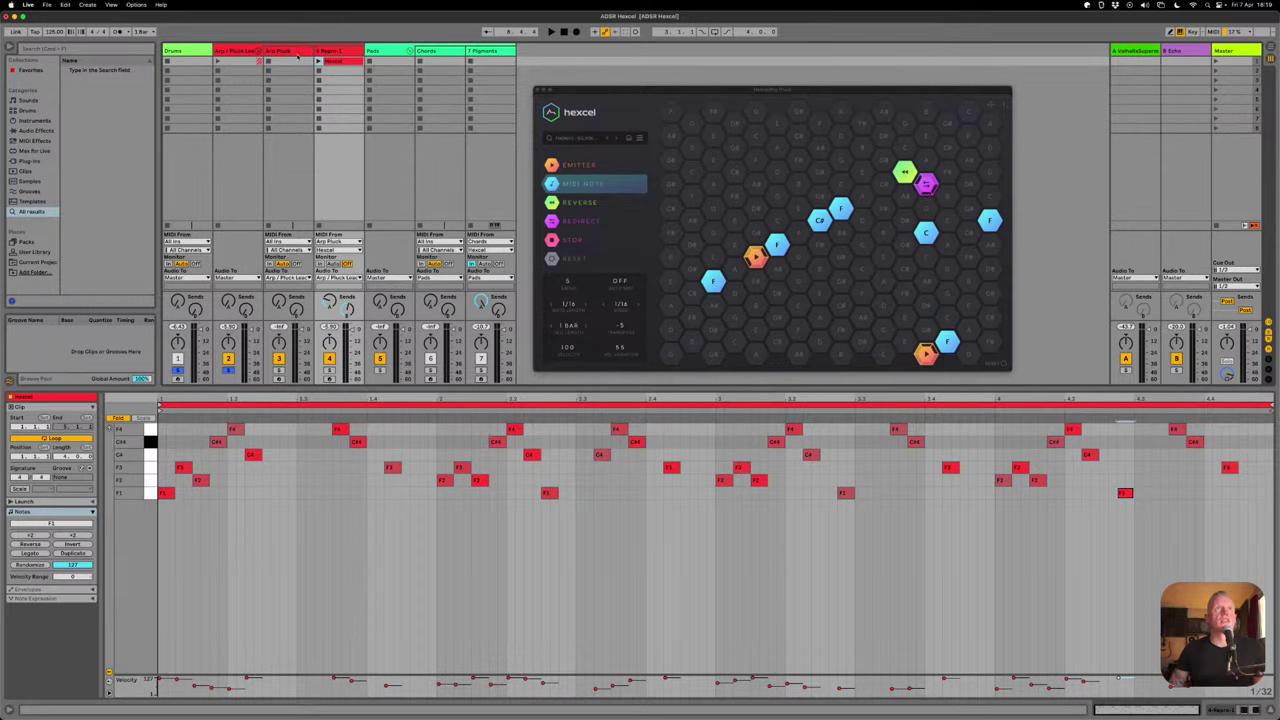
{"action": "left_click", "coordinate": [292, 52]}
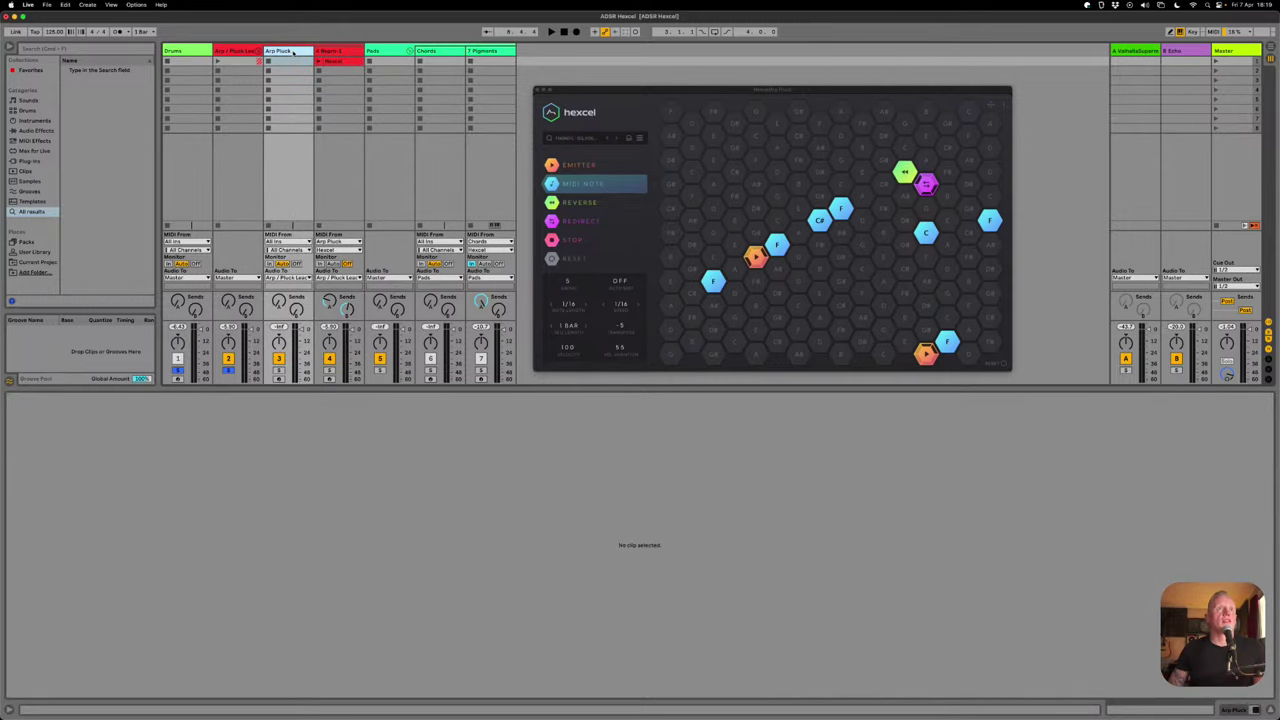
{"action": "double_click", "coordinate": [292, 52]}
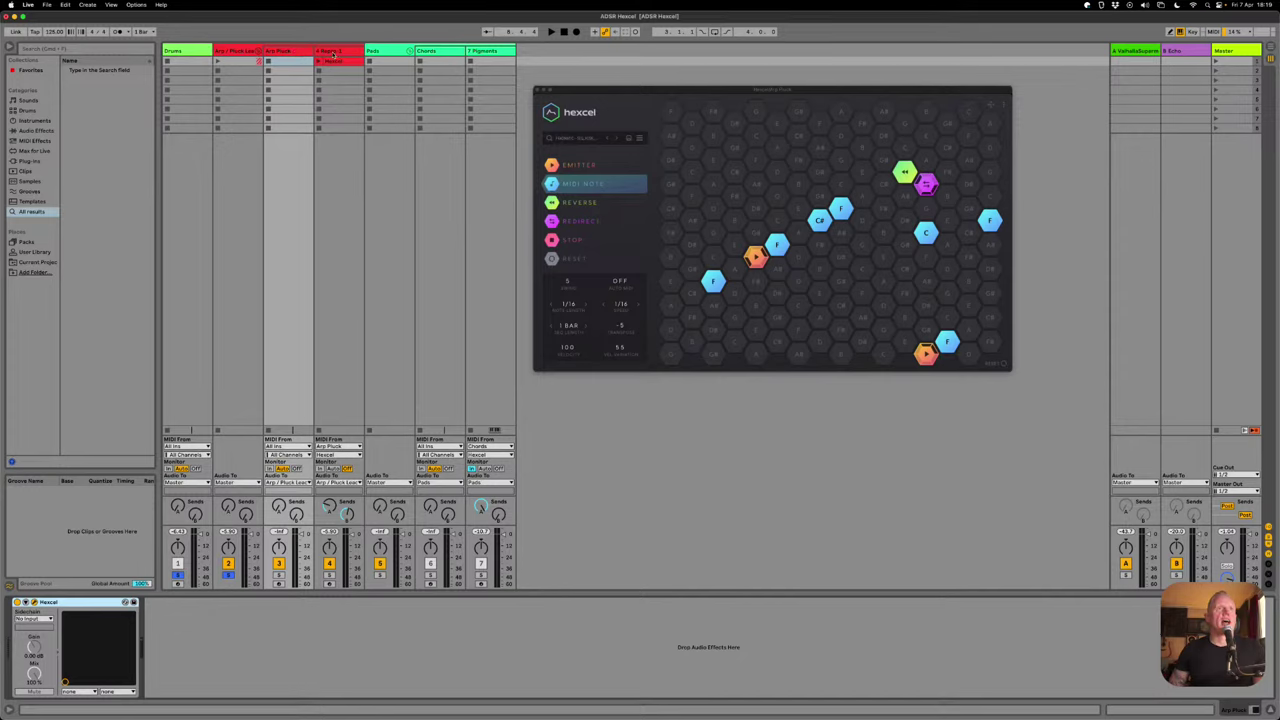
- Inspect the Repro-1 synth on its track, close its window, and check Hexcel's transpose setting
{"action": "left_click", "coordinate": [332, 52]}
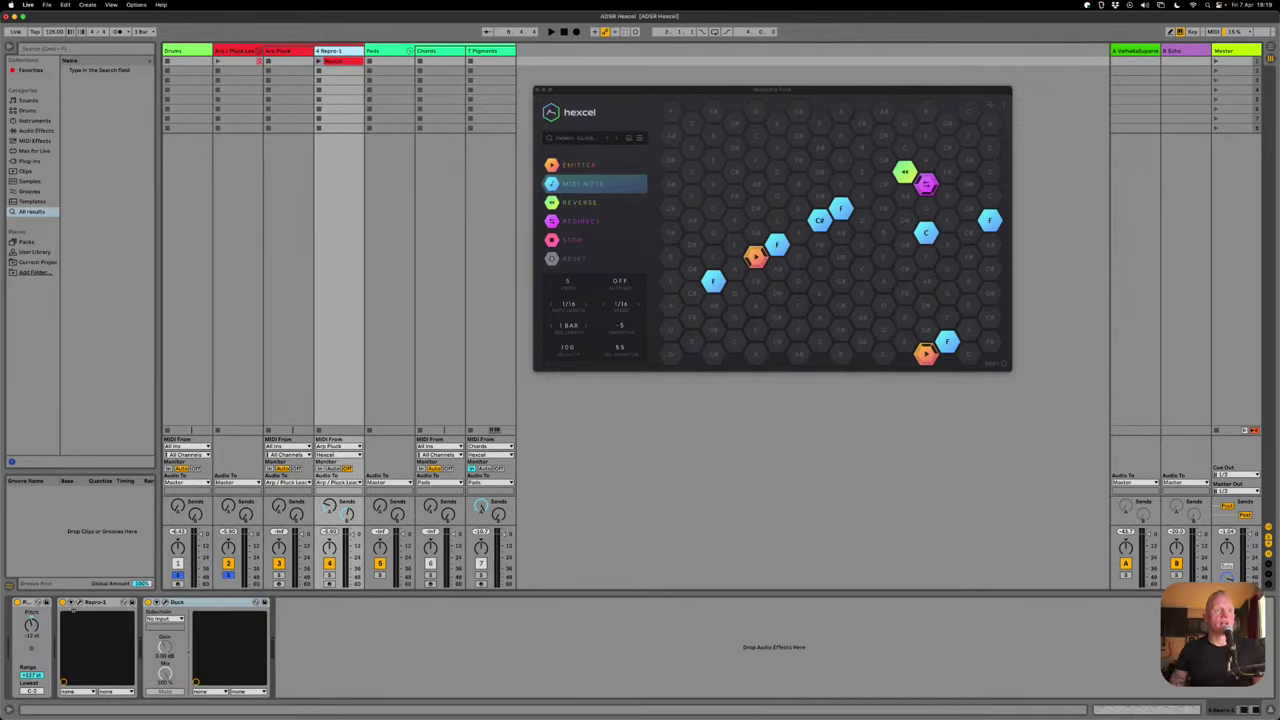
{"action": "left_click", "coordinate": [80, 603]}
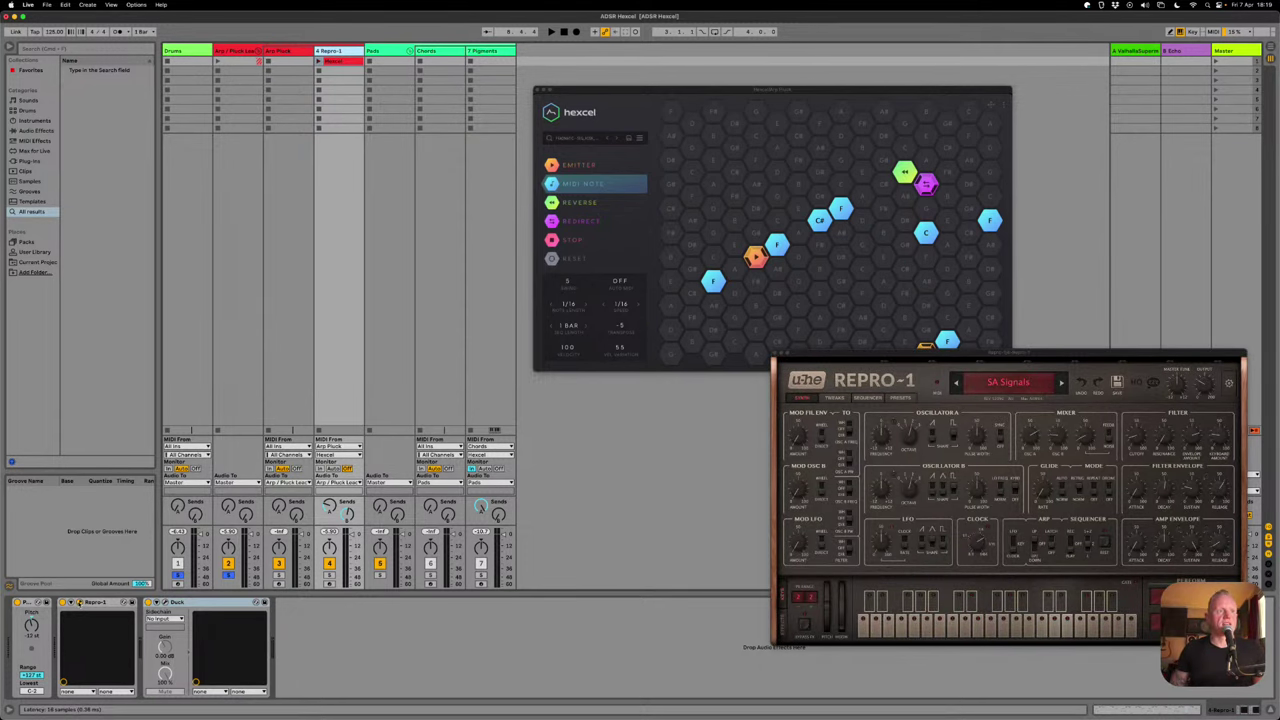
{"action": "left_click", "coordinate": [80, 603]}
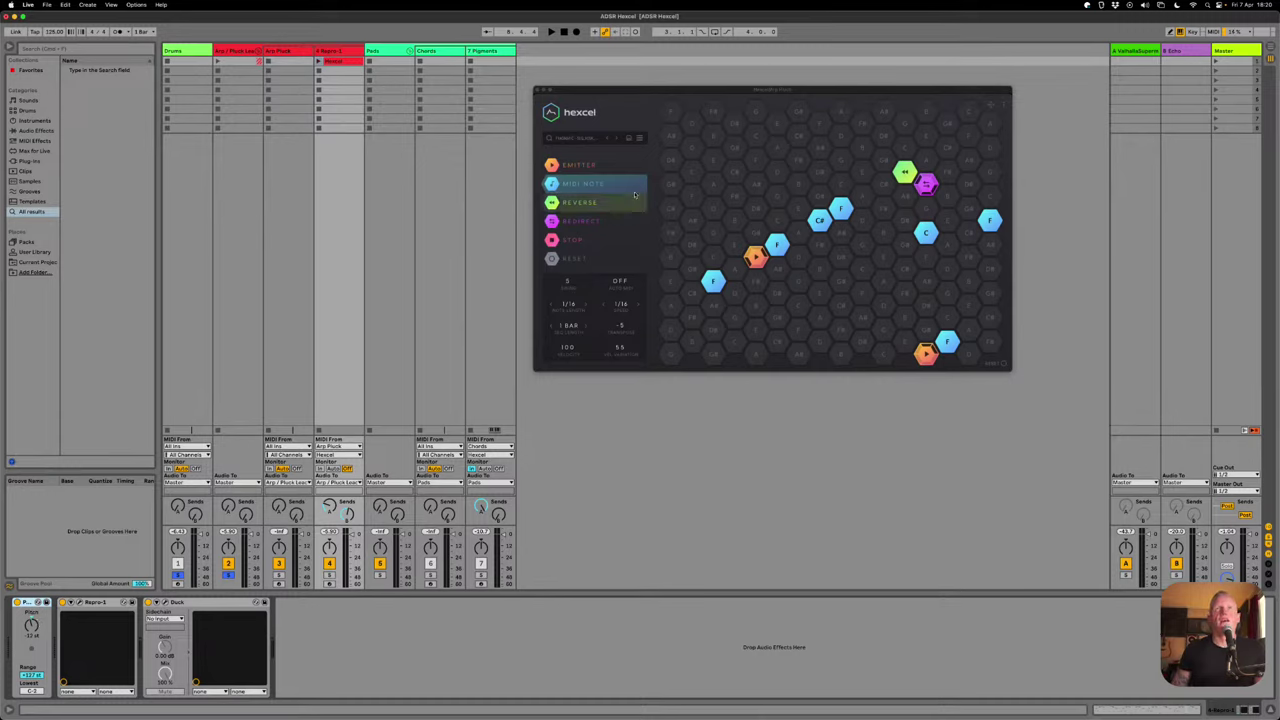
{"action": "left_click_drag", "start_coordinate": [619, 329], "coordinate": [620, 328]}
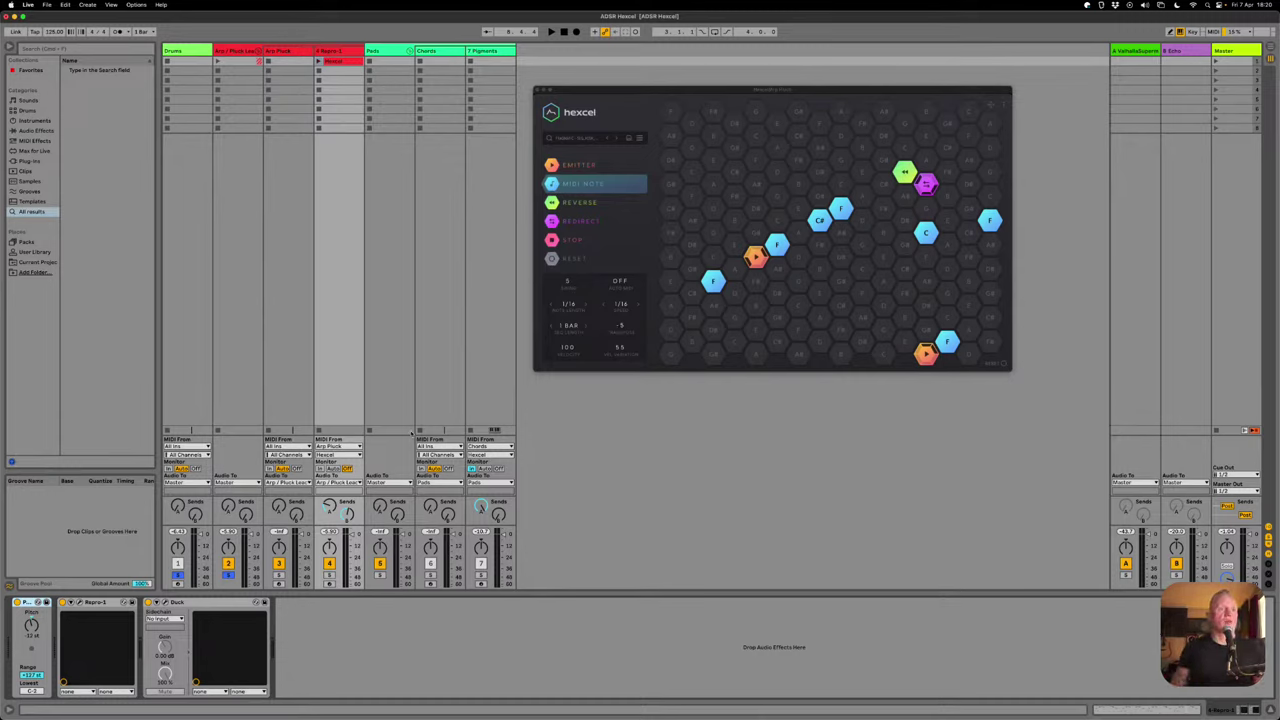
- Set the Repro-1 track's MIDI input to the Arp Pluck track, taking its signal from Hexcel
{"action": "left_click", "coordinate": [203, 603]}
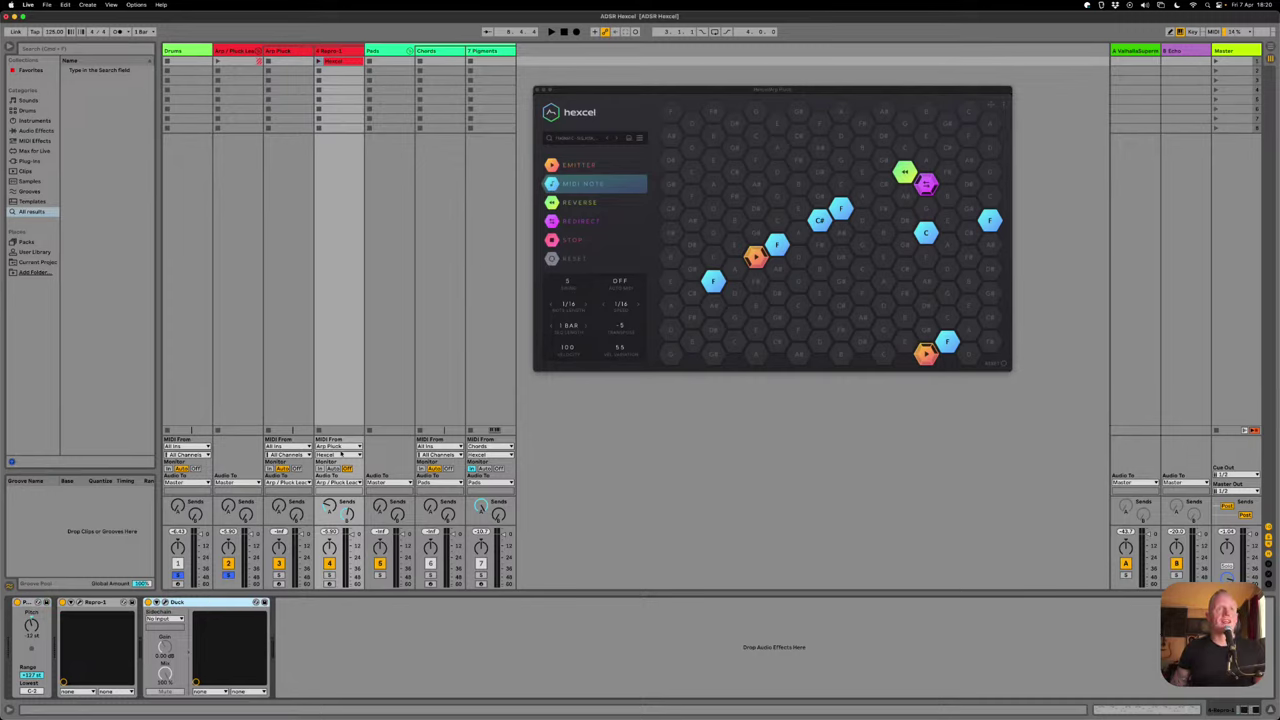
{"action": "left_click", "coordinate": [330, 446]}
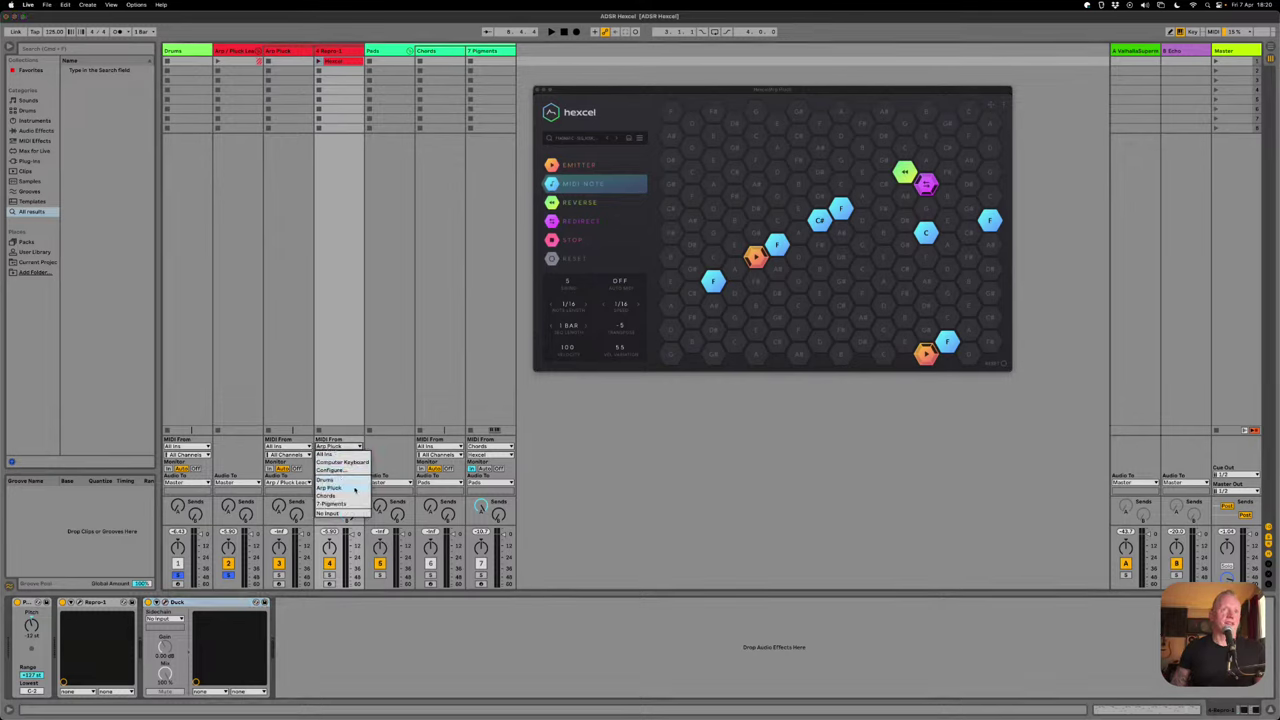
{"action": "left_click", "coordinate": [355, 489]}
{"action": "left_click", "coordinate": [336, 455]}
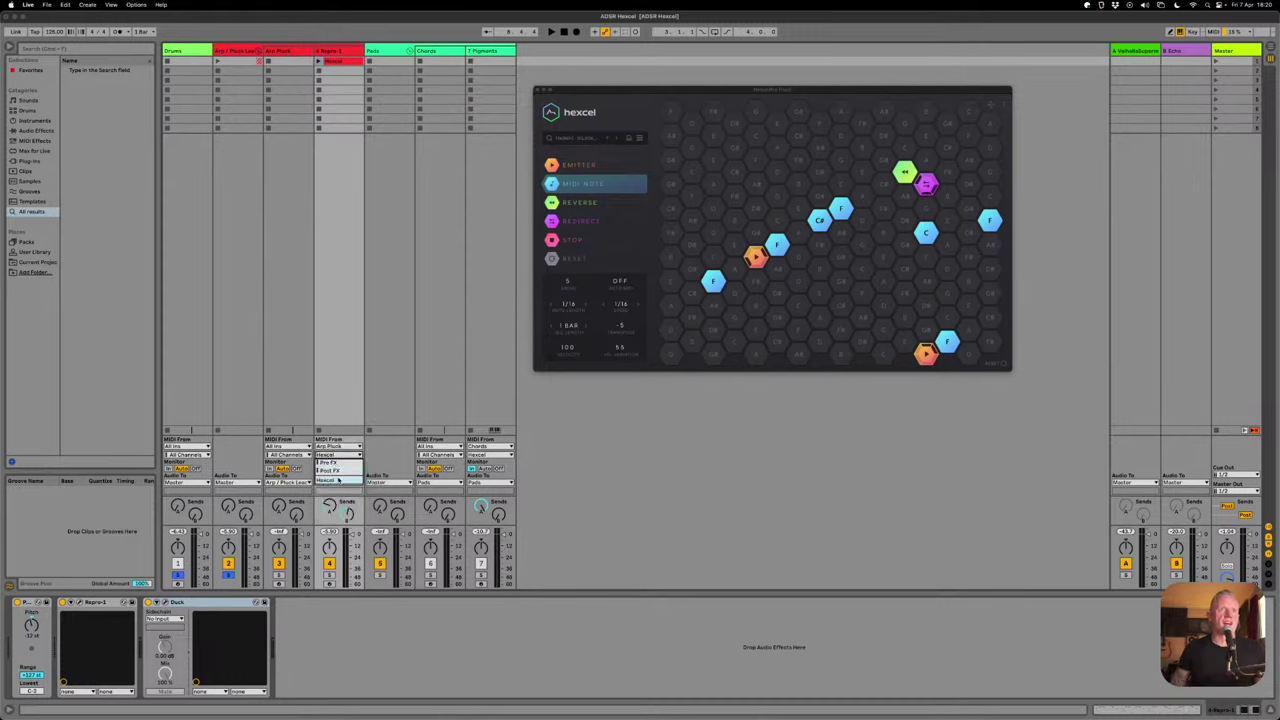
{"action": "left_click", "coordinate": [338, 480]}
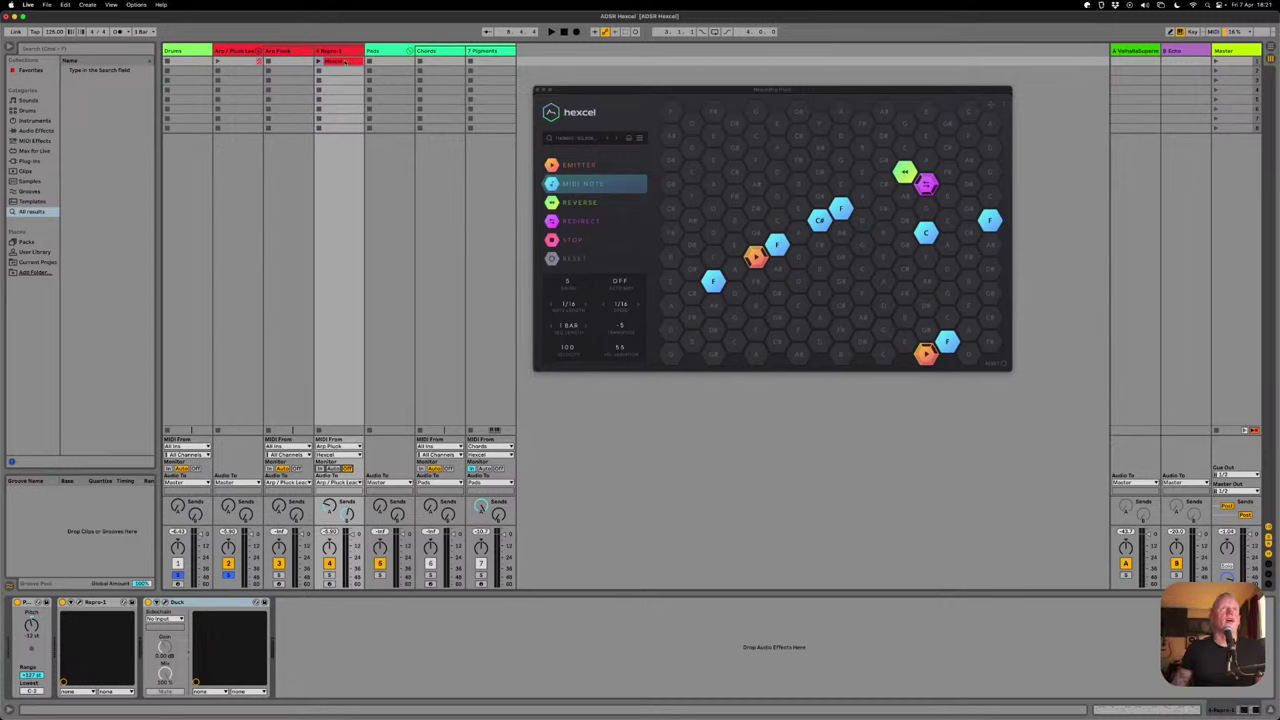
- Close the Hexcel window, and open and launch the Hexcel clip on the Repro-1 track
{"action": "left_click", "coordinate": [537, 90]}
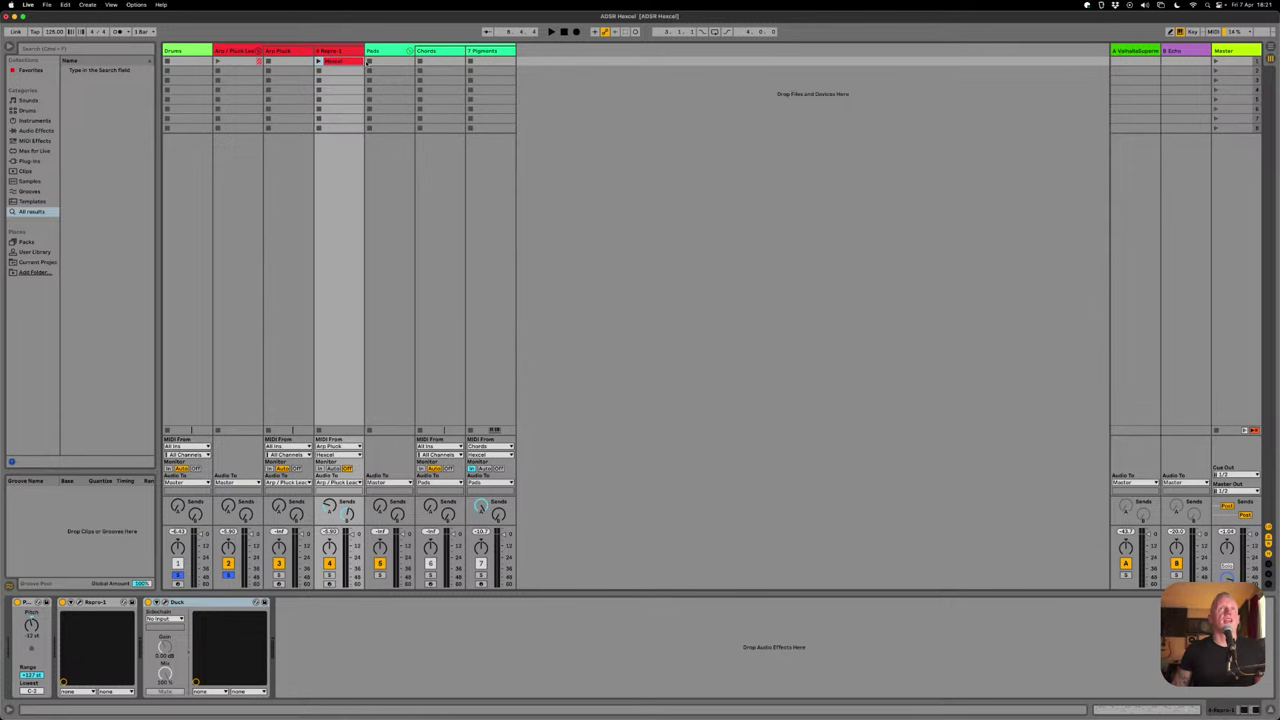
{"action": "double_click", "coordinate": [320, 61]}
{"action": "left_click", "coordinate": [318, 61]}
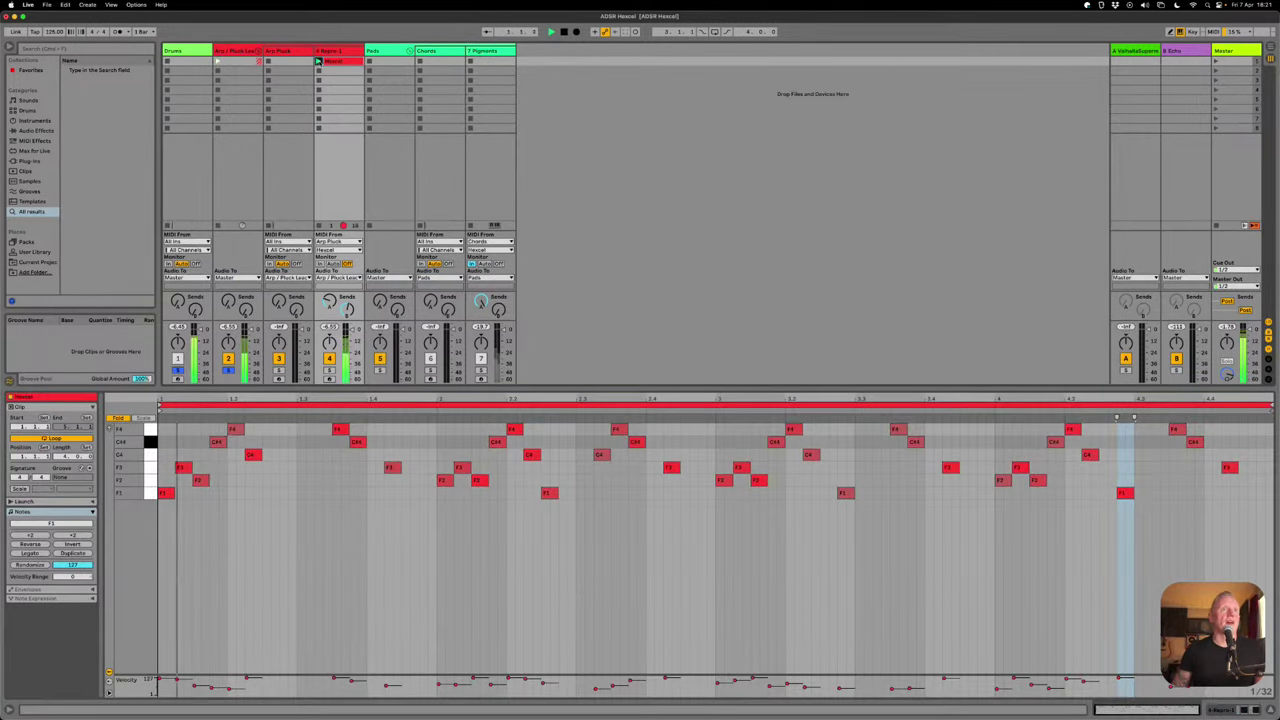
- Move the clip's first F1 note to 1.2.4 and its last F1 note to 4.2.3, and stop playback
{"action": "left_click", "coordinate": [681, 487]}
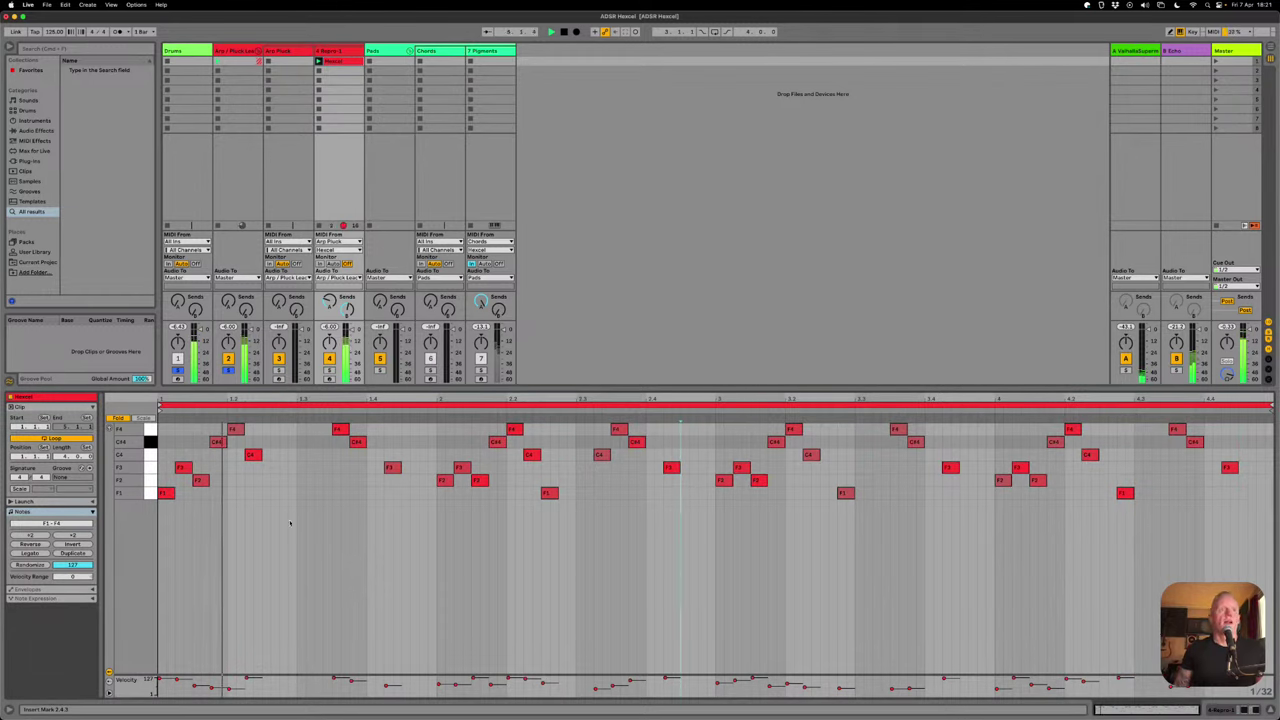
{"action": "left_click", "coordinate": [166, 492]}
{"action": "left_click_drag", "start_coordinate": [166, 492], "coordinate": [288, 492]}
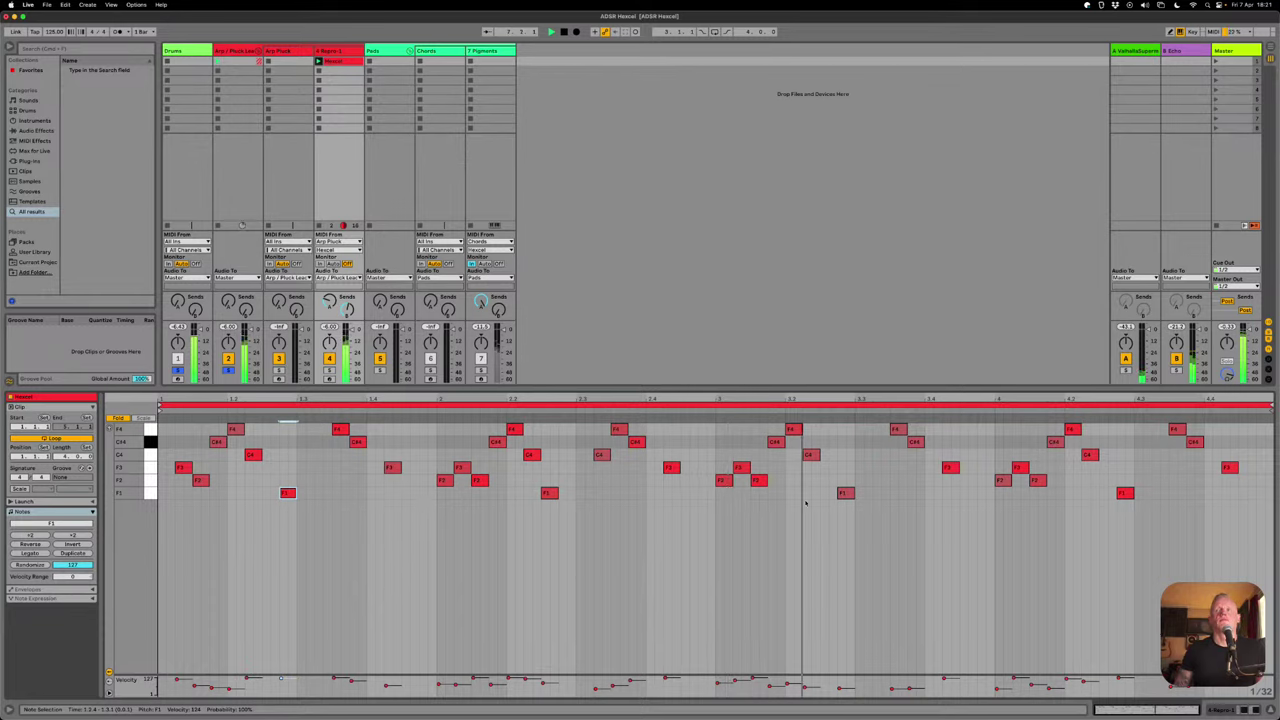
{"action": "double_click", "coordinate": [1107, 493]}
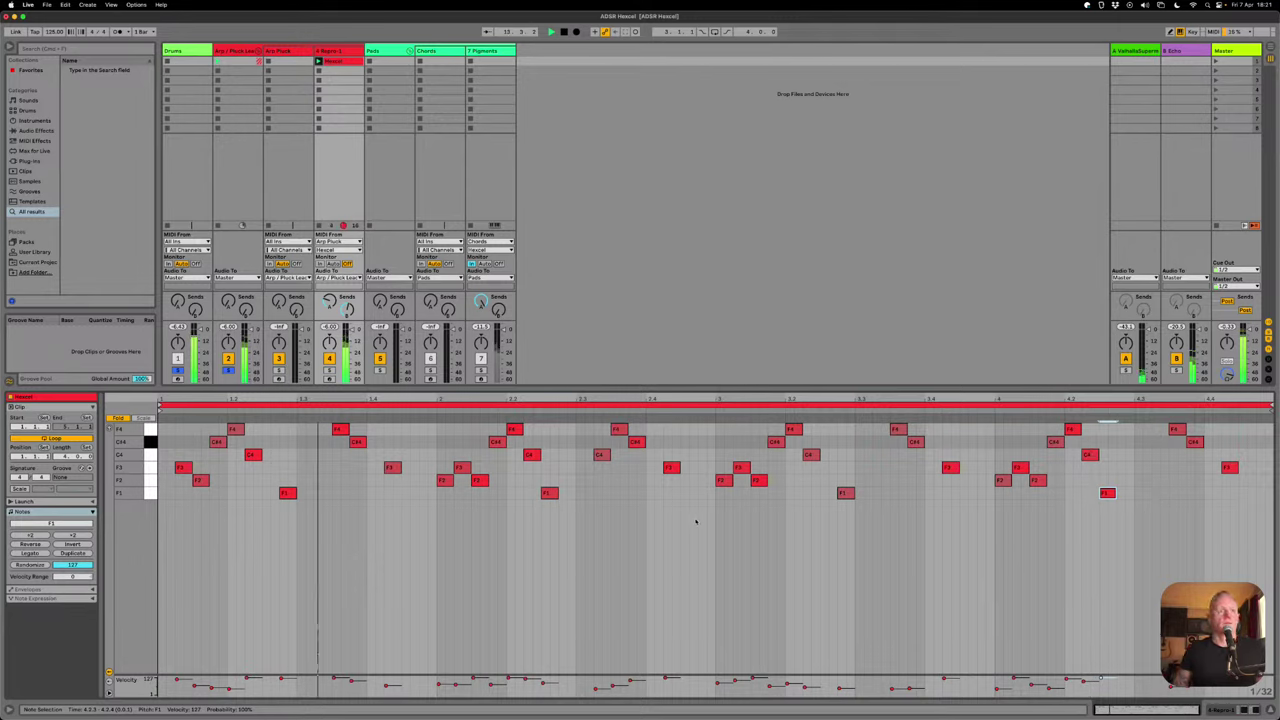
{"action": "key", "text": "space"}
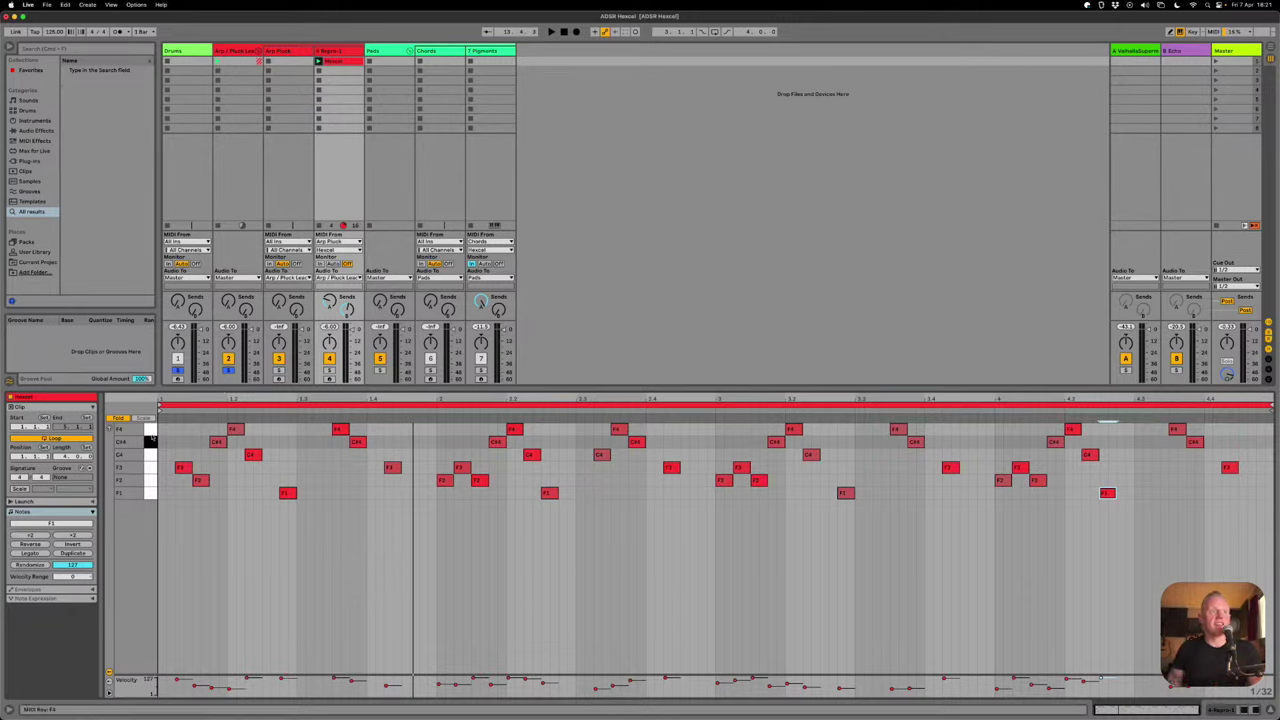
- Apply the Swing Logic 16ths 54 groove to the Hexcel clip
{"action": "left_click", "coordinate": [82, 468]}
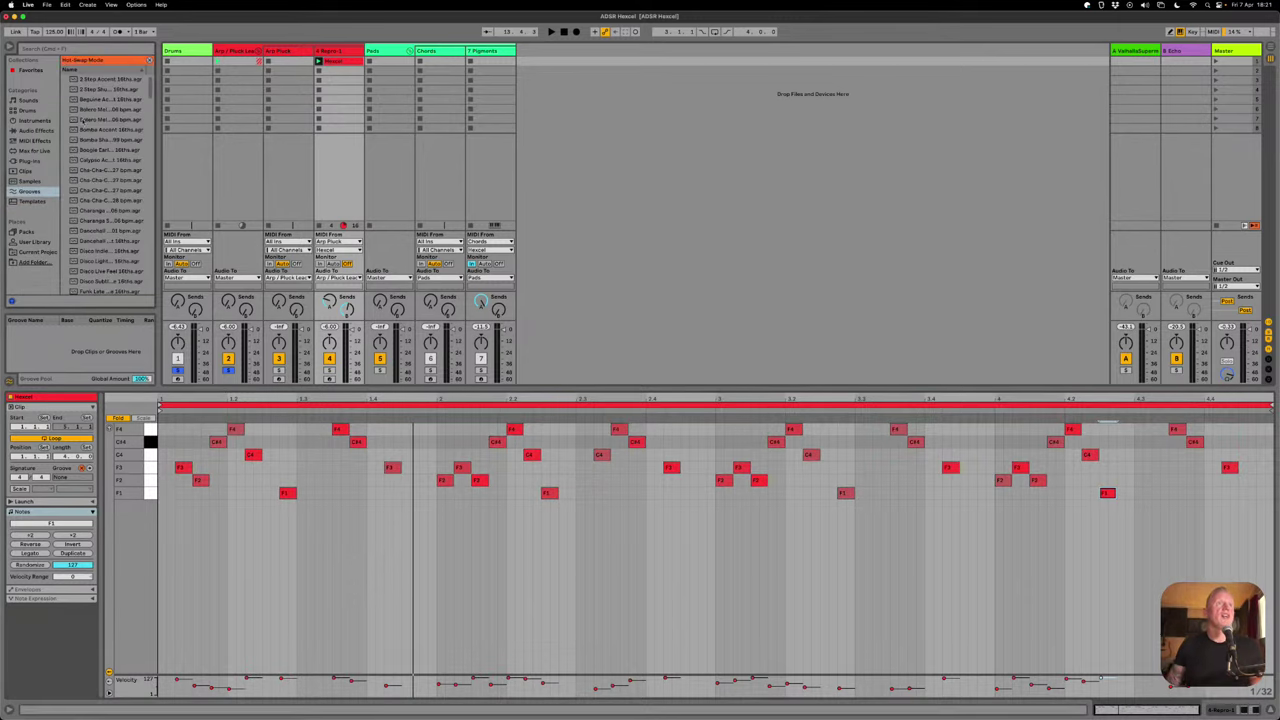
{"action": "scroll", "coordinate": [82, 121], "scroll_direction": "down", "scroll_amount": 20}
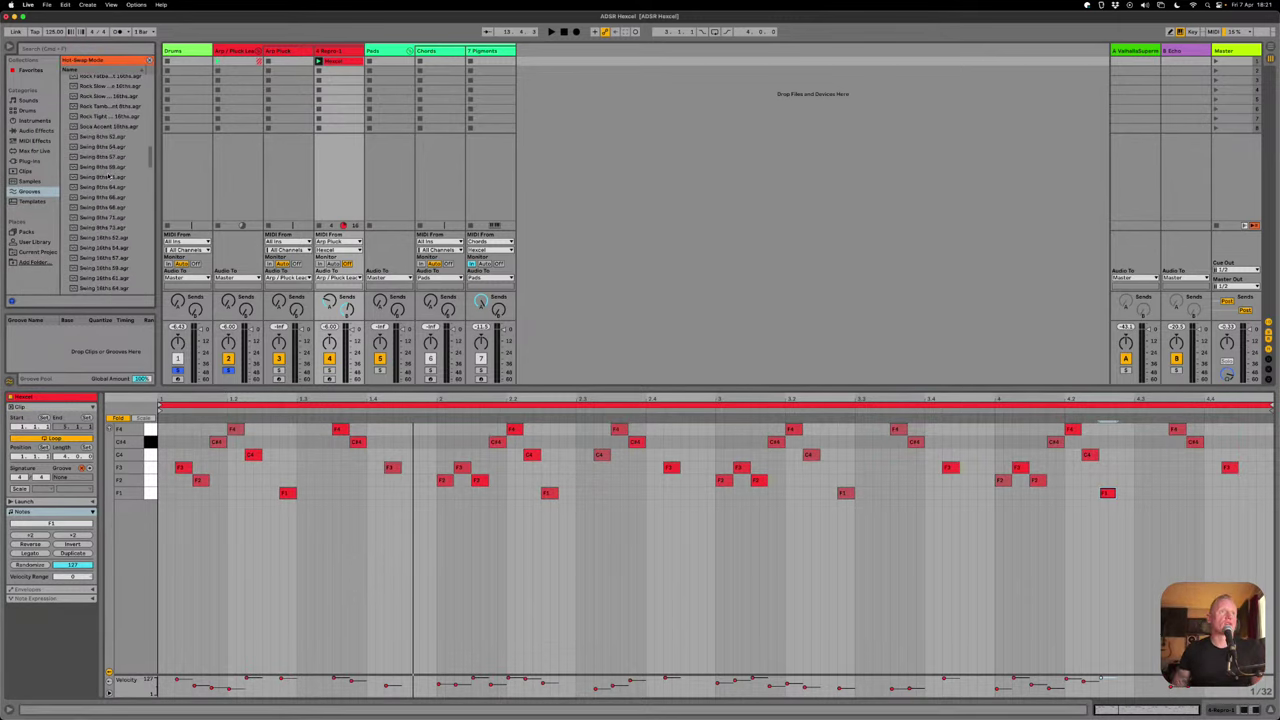
{"action": "scroll", "coordinate": [108, 176], "scroll_direction": "down", "scroll_amount": 5}
{"action": "scroll", "coordinate": [108, 176], "scroll_direction": "down", "scroll_amount": 3}
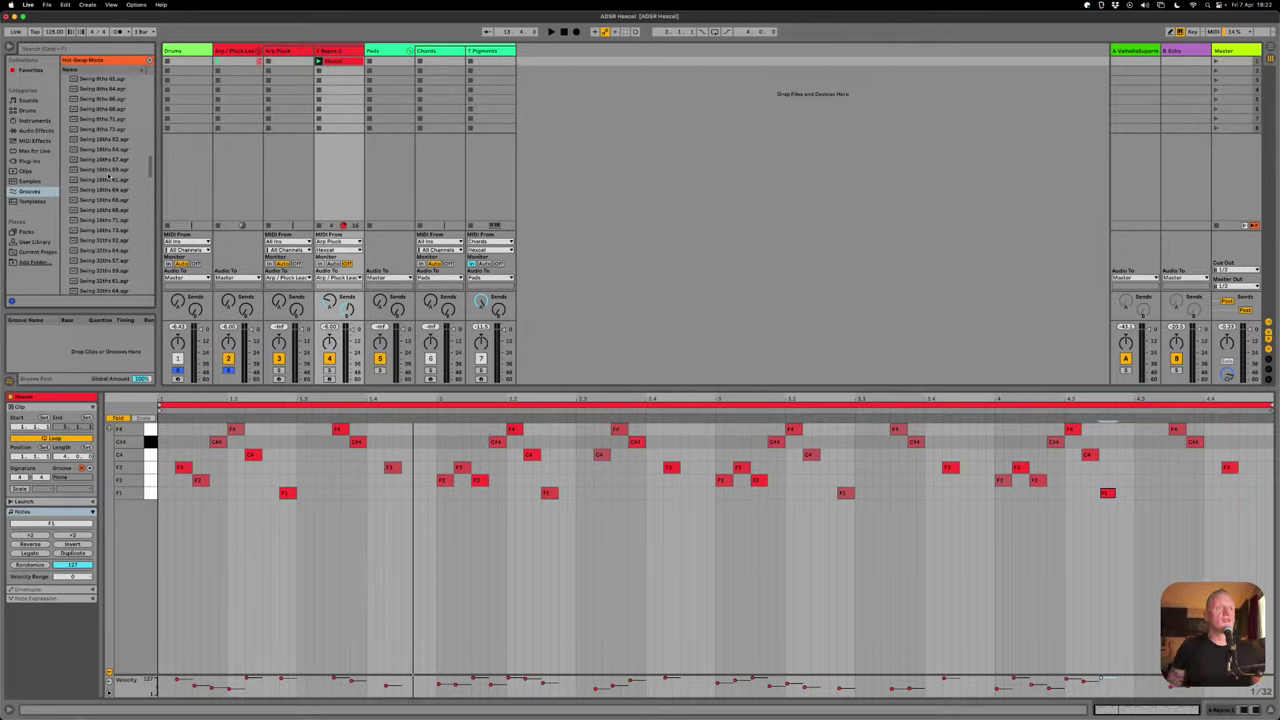
{"action": "scroll", "coordinate": [101, 172], "scroll_direction": "down", "scroll_amount": 5}
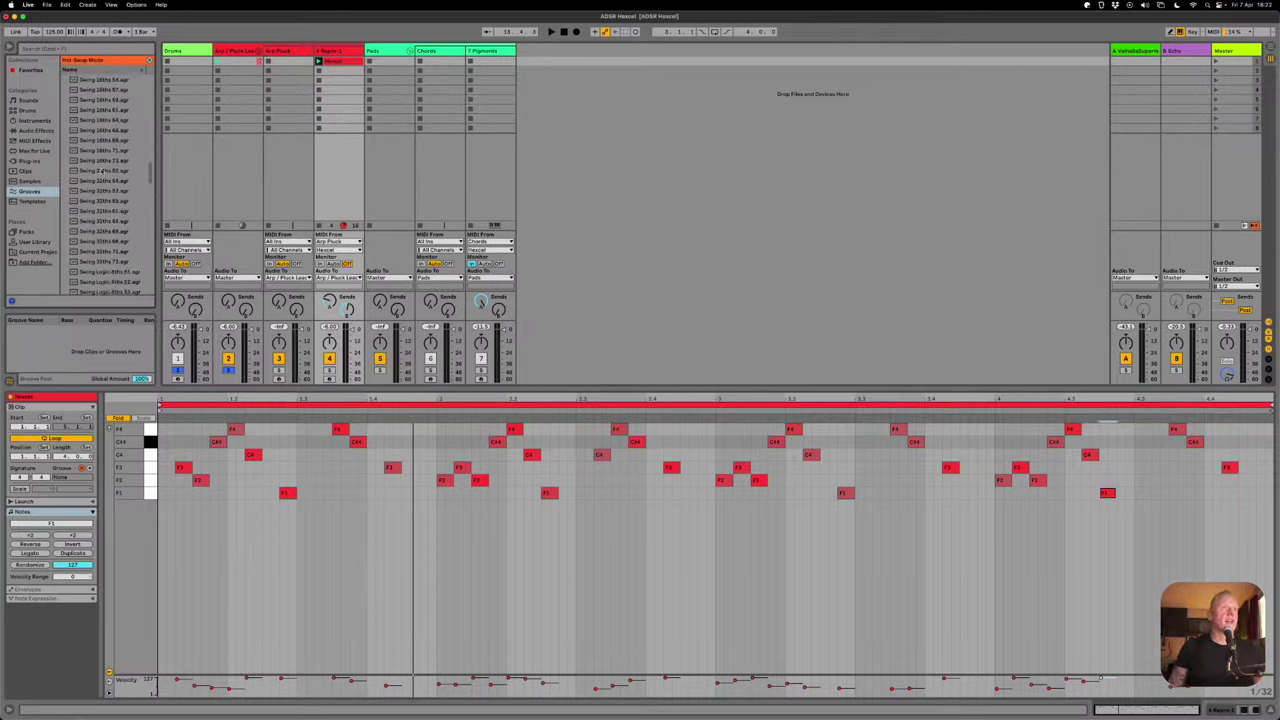
{"action": "scroll", "coordinate": [101, 172], "scroll_direction": "down", "scroll_amount": 10}
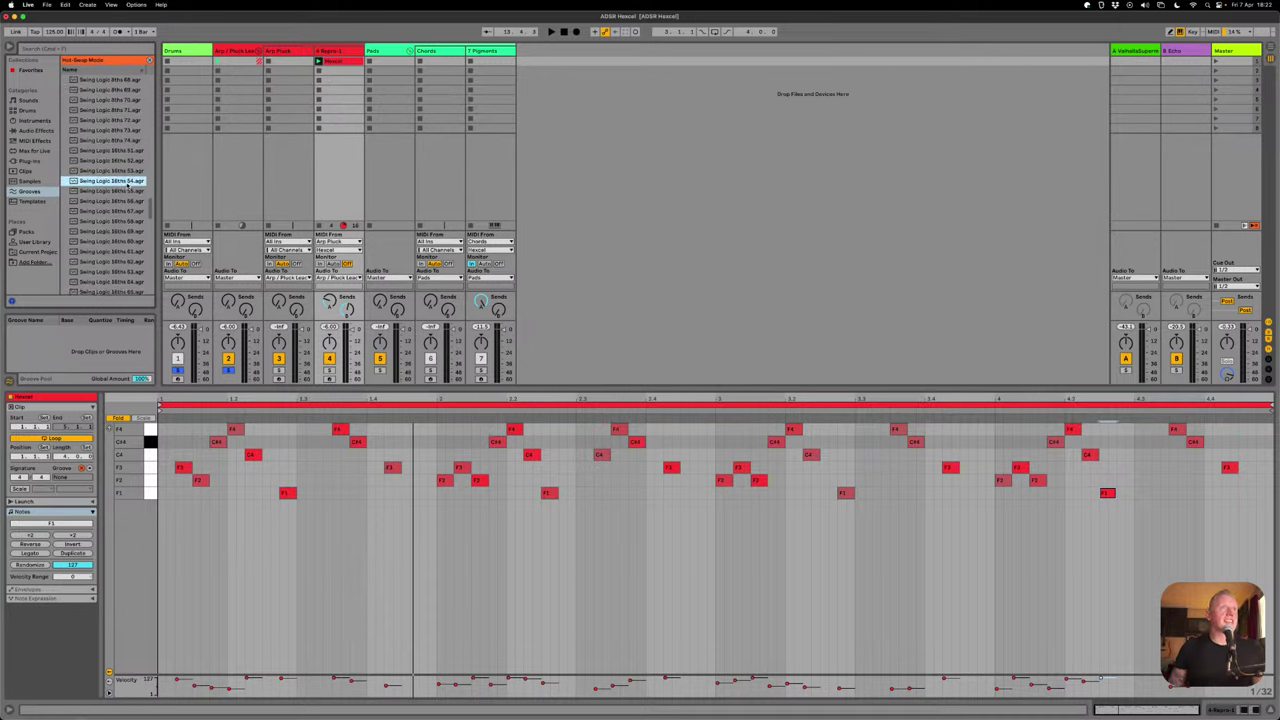
{"action": "left_click", "coordinate": [128, 181]}
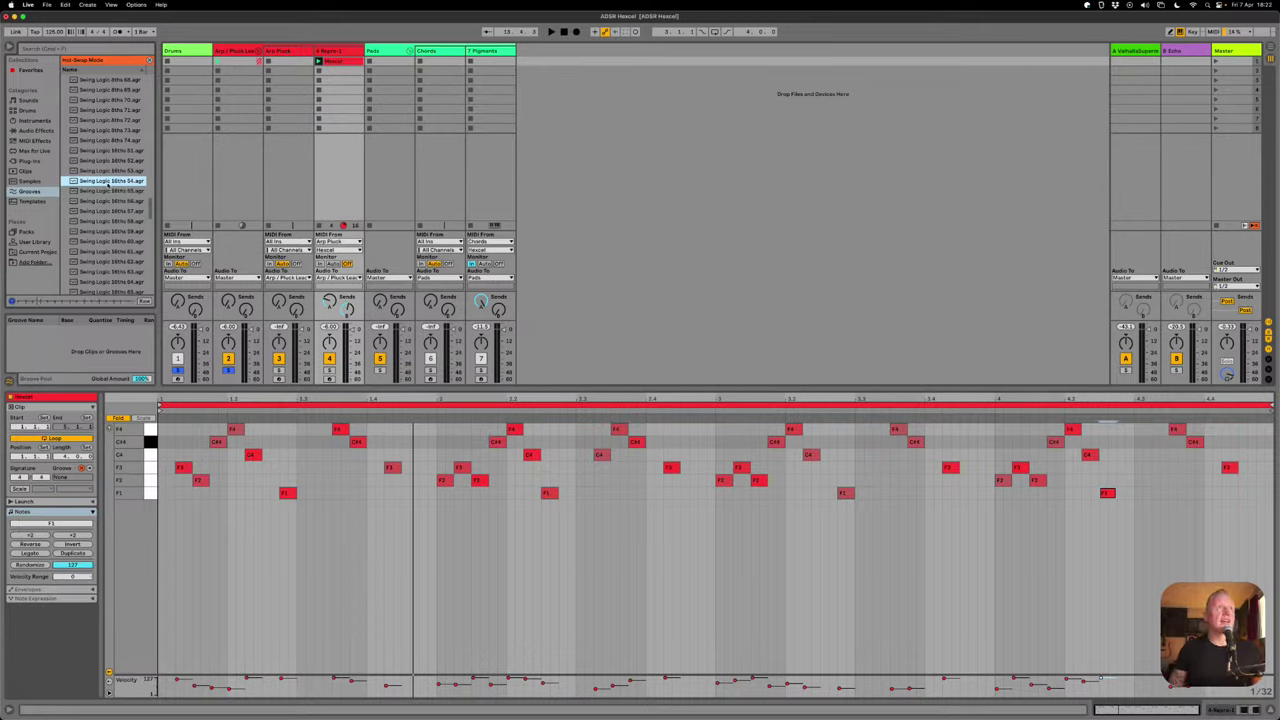
{"action": "double_click", "coordinate": [110, 182]}
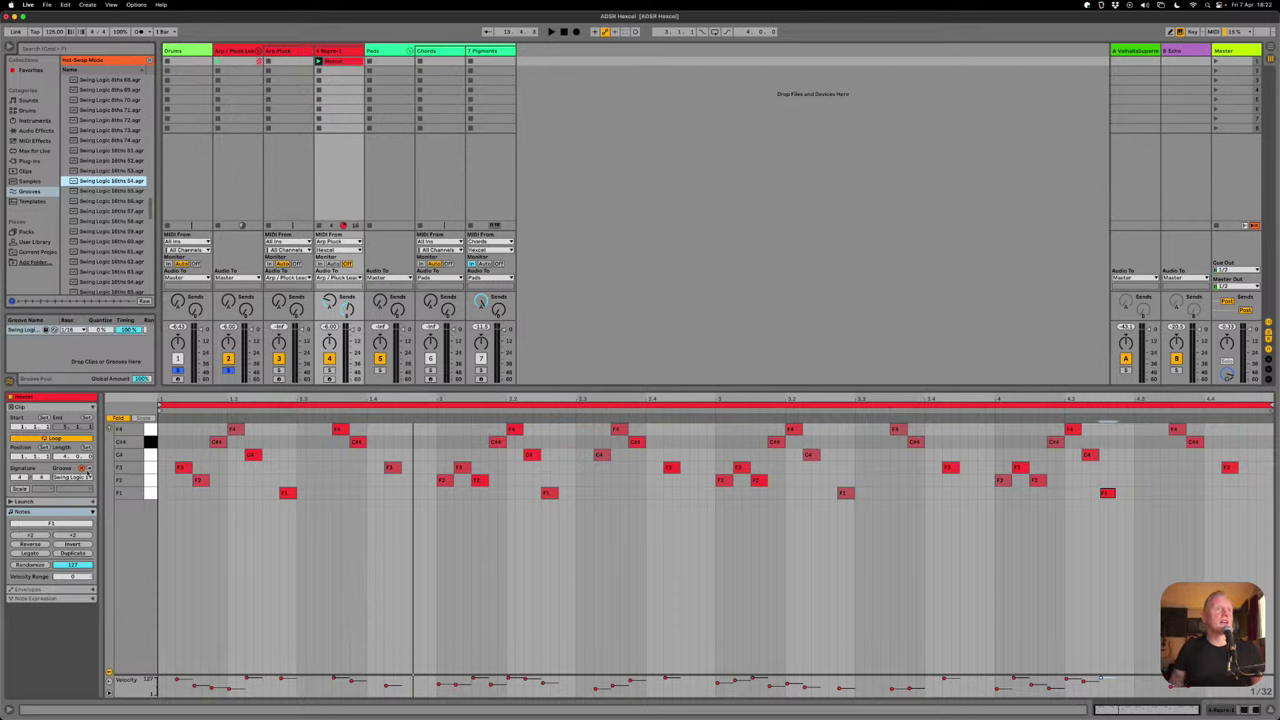
- Commit the groove to the Hexcel clip's notes, clear the note selection and play the clip
{"action": "key", "text": "super+z"}
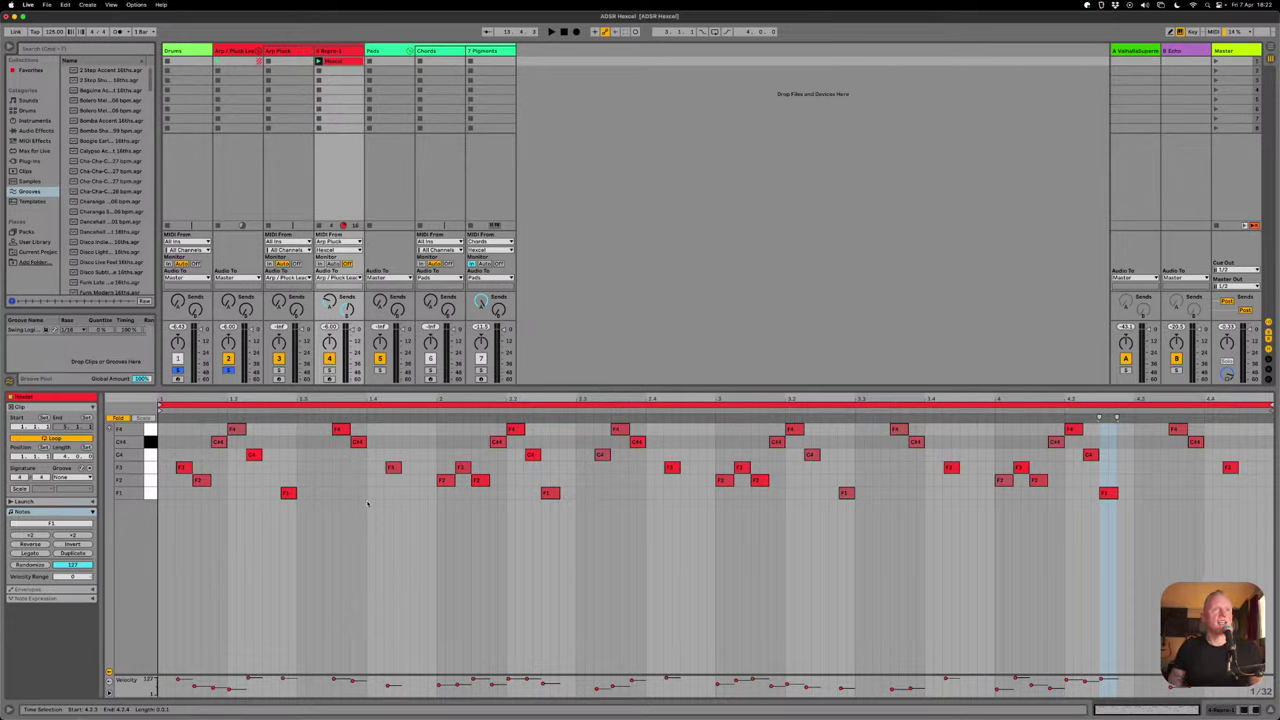
{"action": "left_click", "coordinate": [373, 517]}
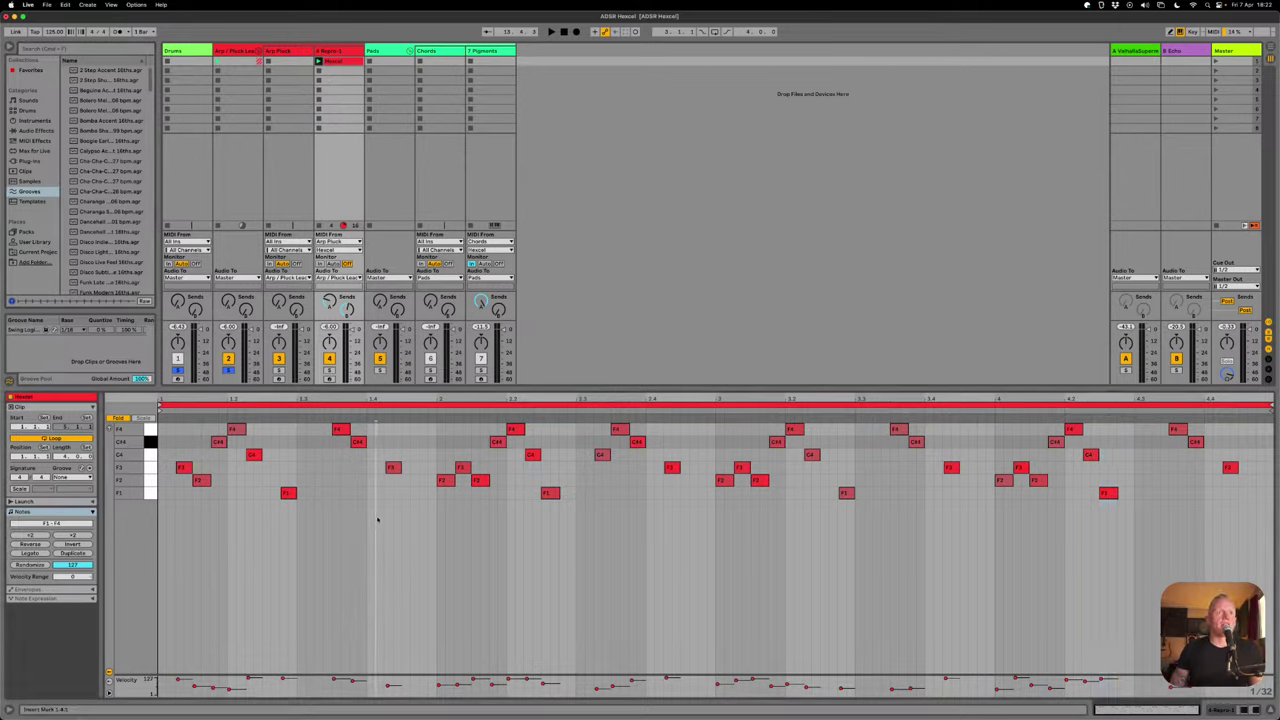
{"action": "key", "text": "space"}
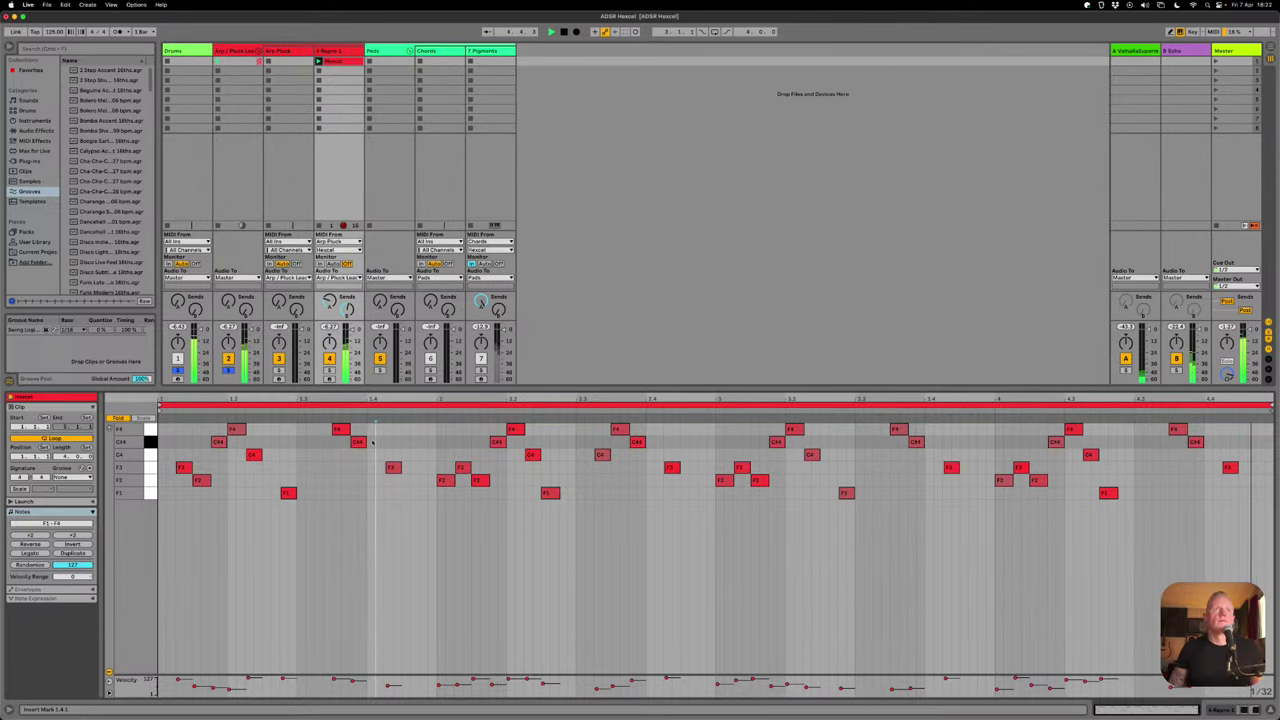
- Show the Drums track's drum machine during playback, mute the Tom channel in its mixer, and close its window
{"action": "left_click", "coordinate": [181, 52]}
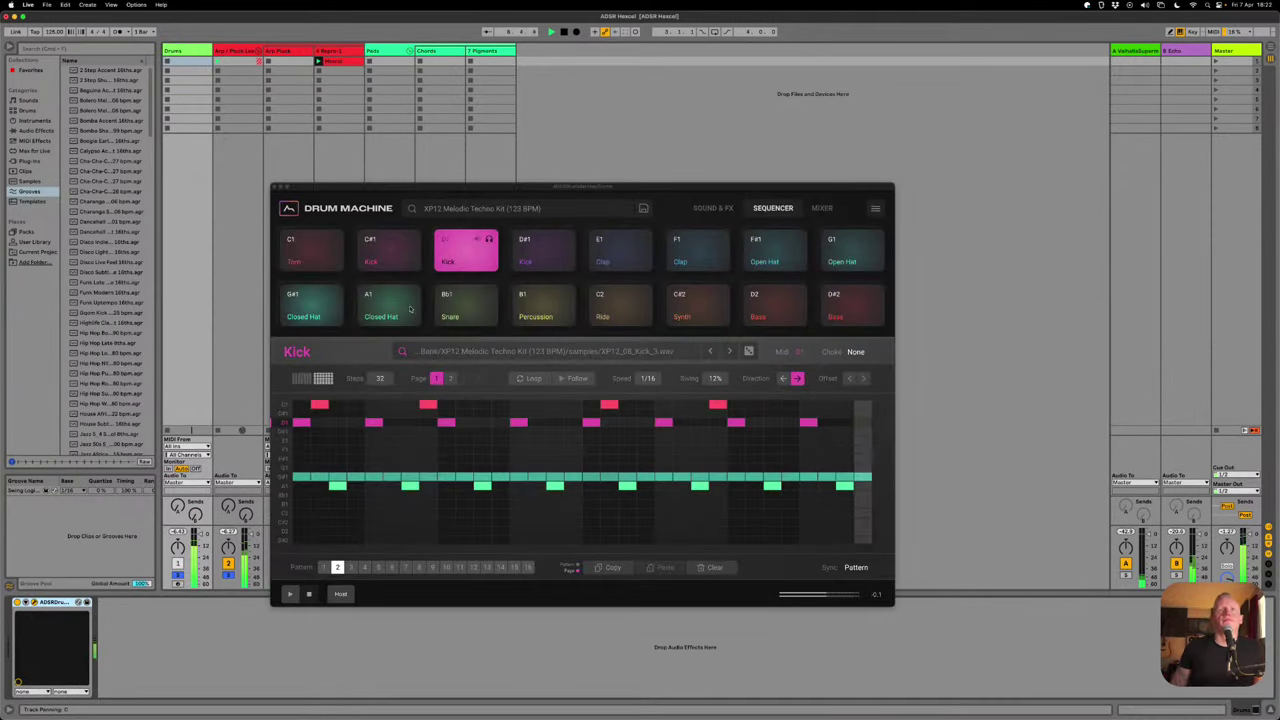
{"action": "left_click", "coordinate": [489, 246]}
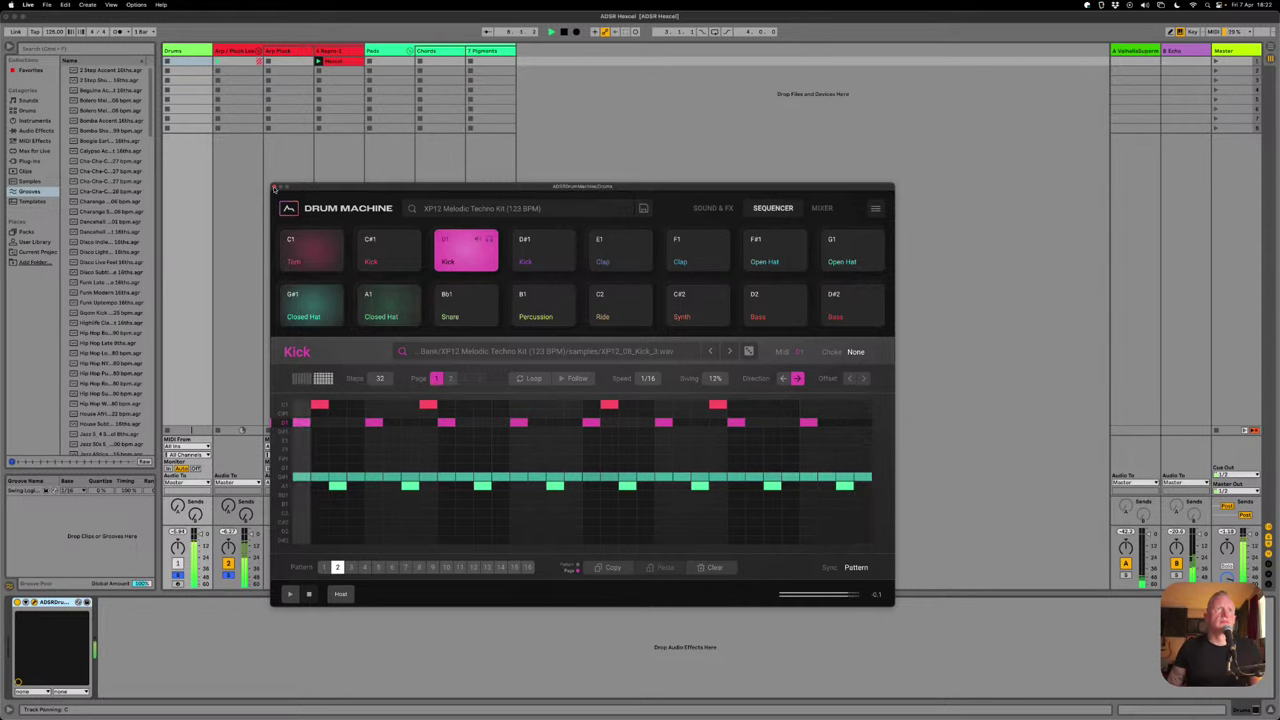
{"action": "left_click", "coordinate": [821, 208]}
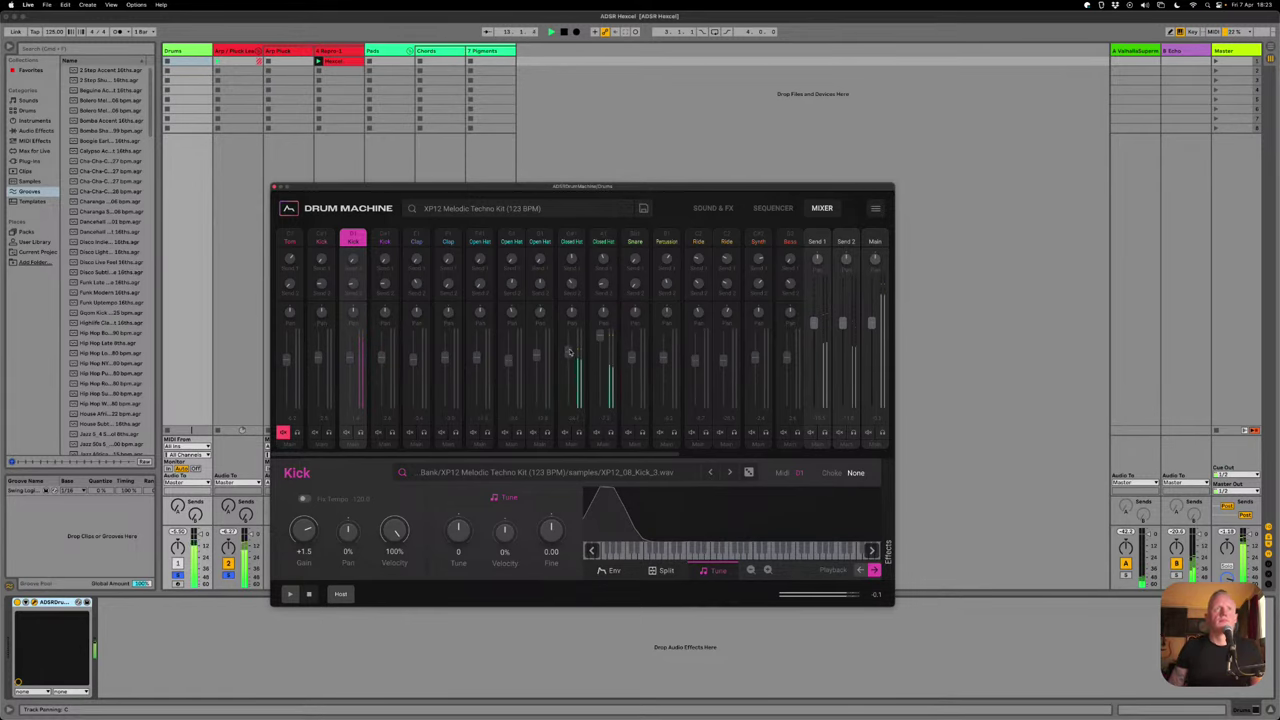
{"action": "left_click", "coordinate": [276, 187]}
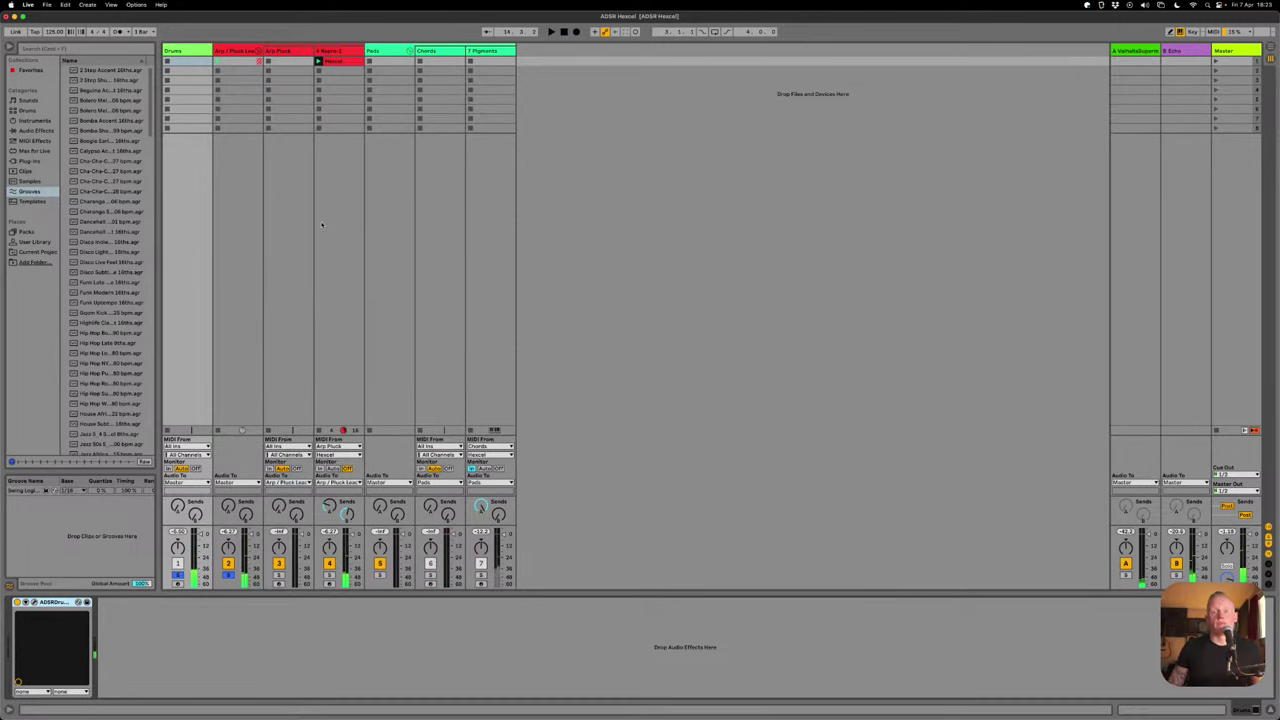
- Save the Arp Pluck track's Hexcel pattern in User Presets with a name ending in "Pragmatic ADSR"
{"action": "left_click", "coordinate": [283, 53]}
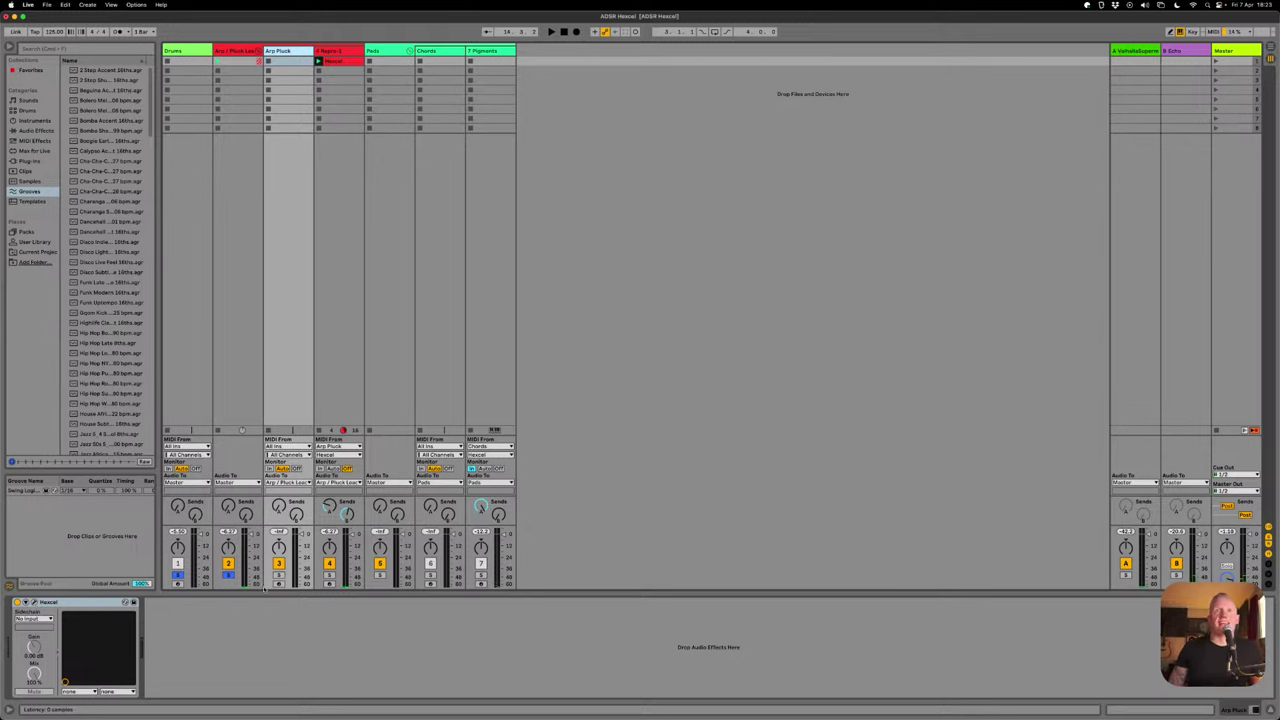
{"action": "key", "text": "super+alt+p"}
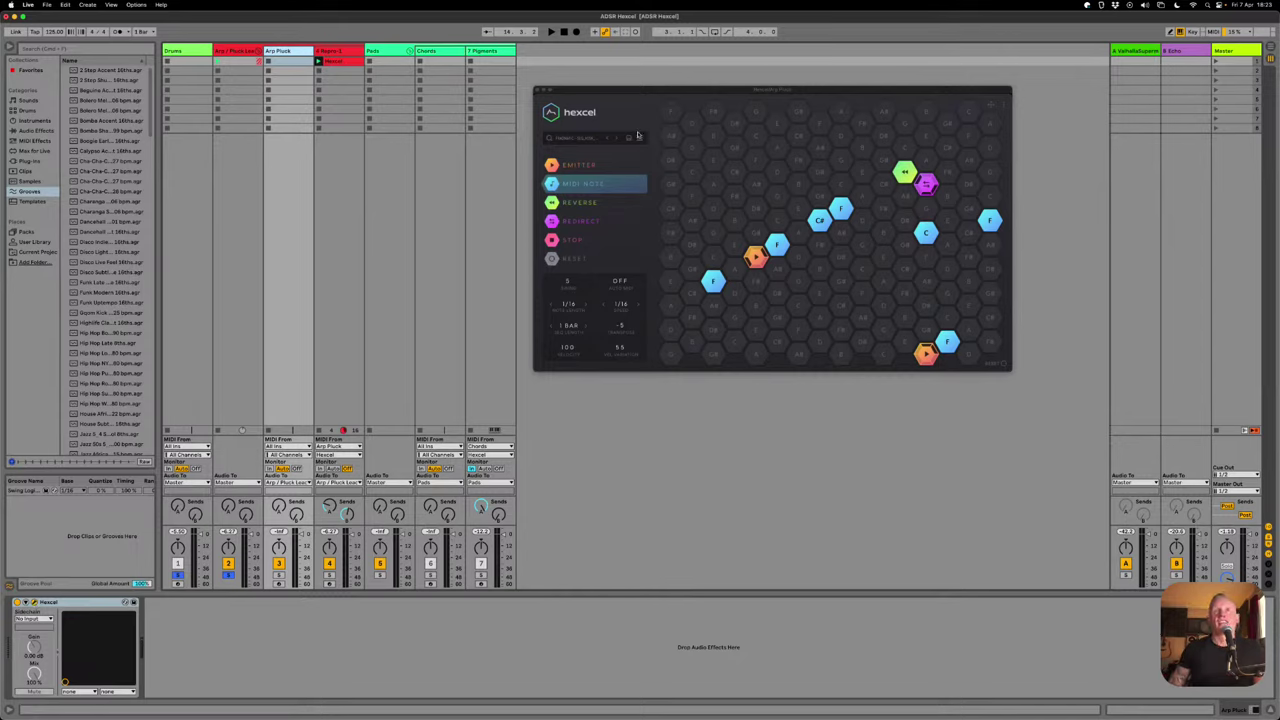
{"action": "left_click", "coordinate": [628, 138]}
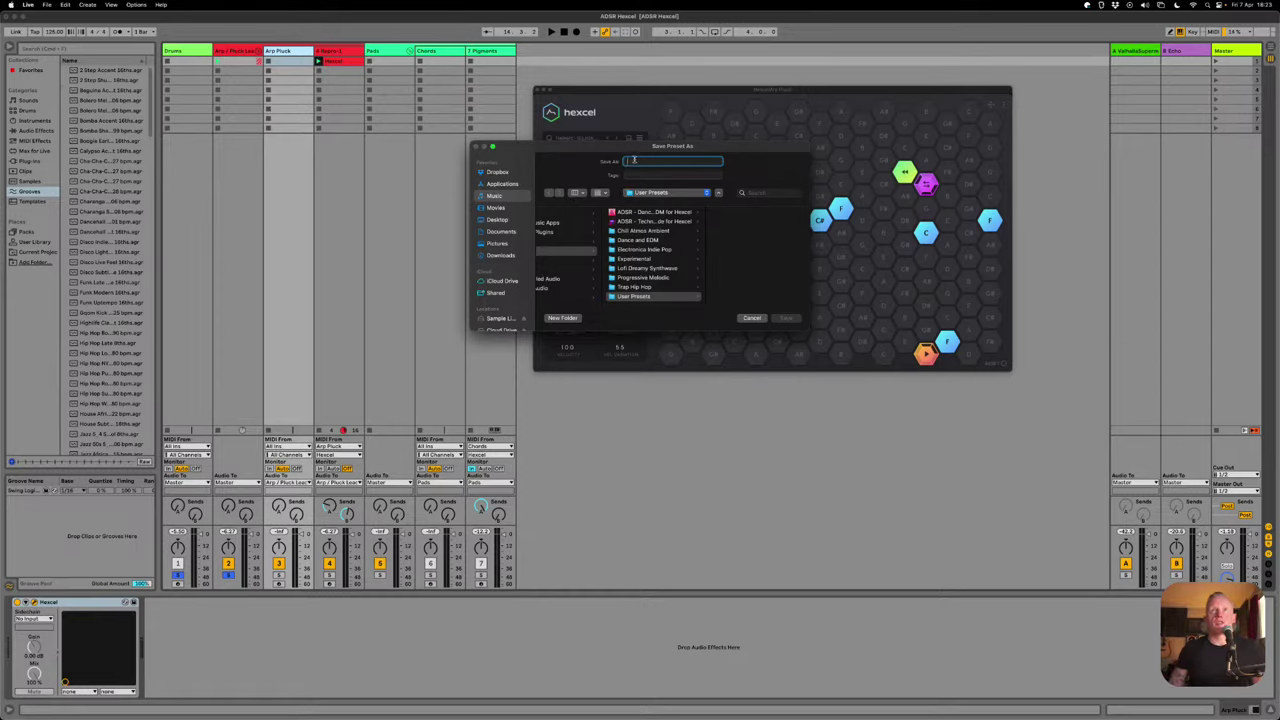
{"action": "type", "text": "Pr"}
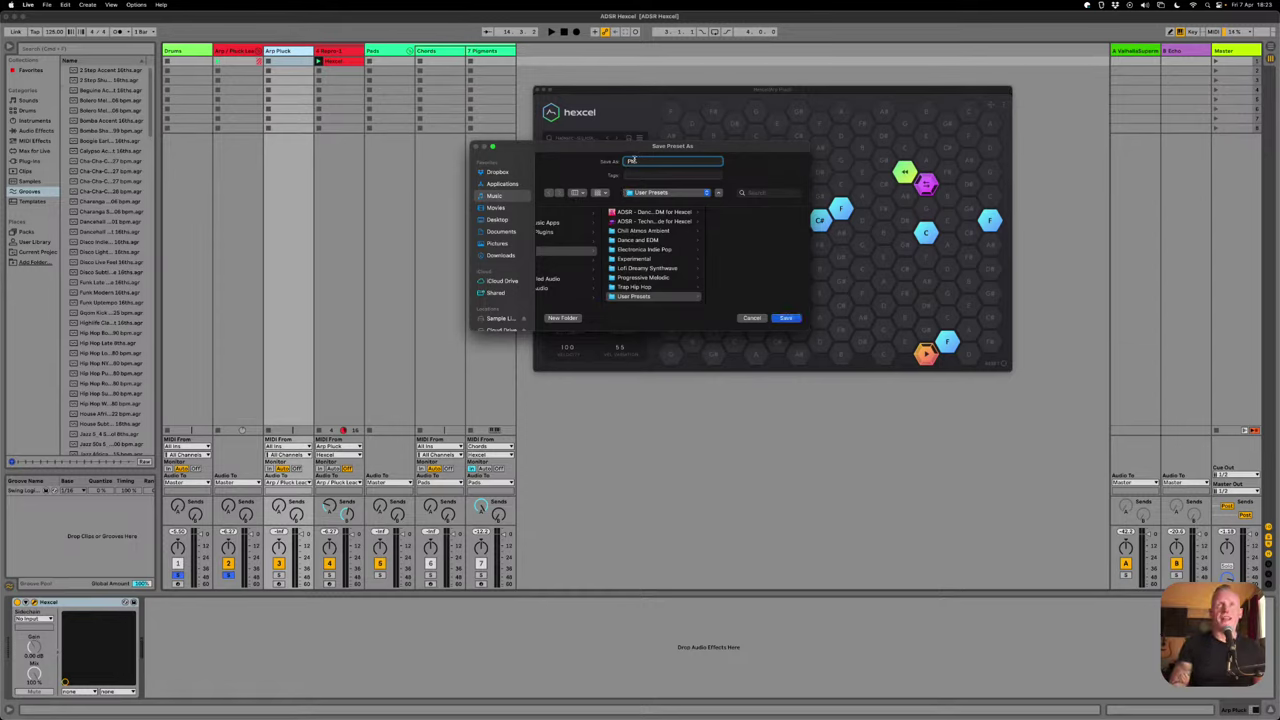
{"action": "type", "text": "ean"}
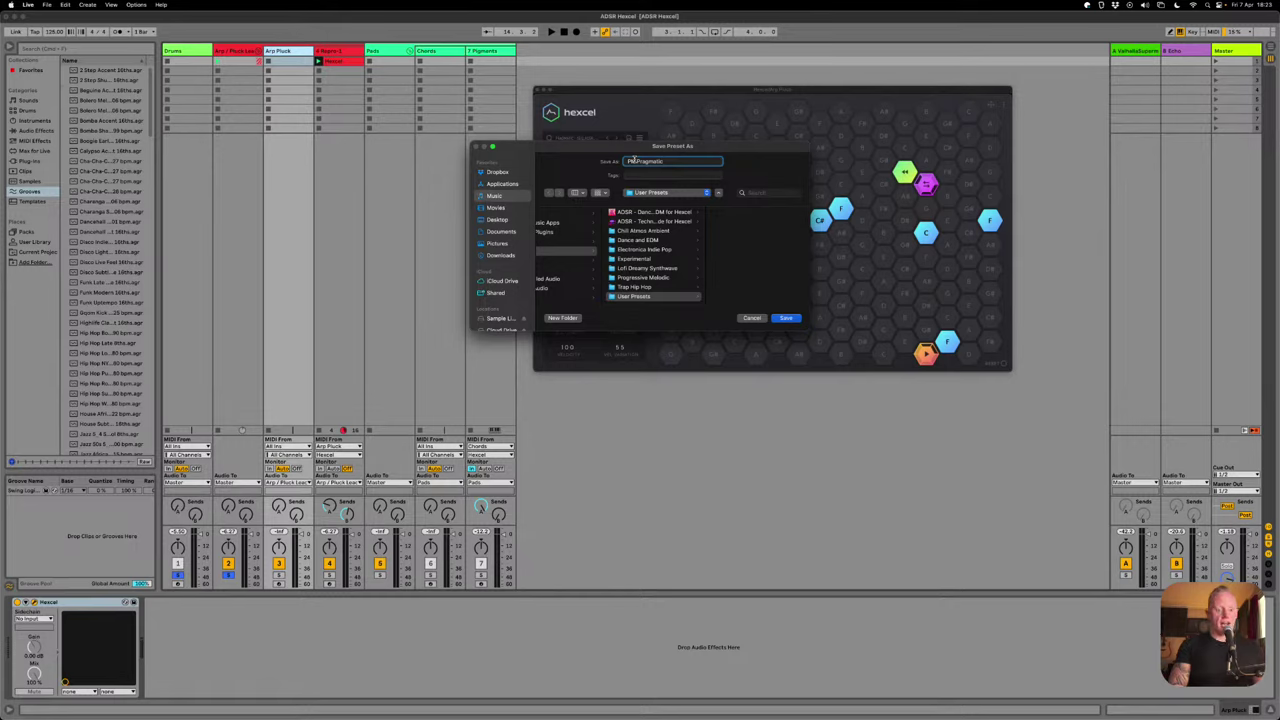
{"action": "type", "text": " ADSR"}
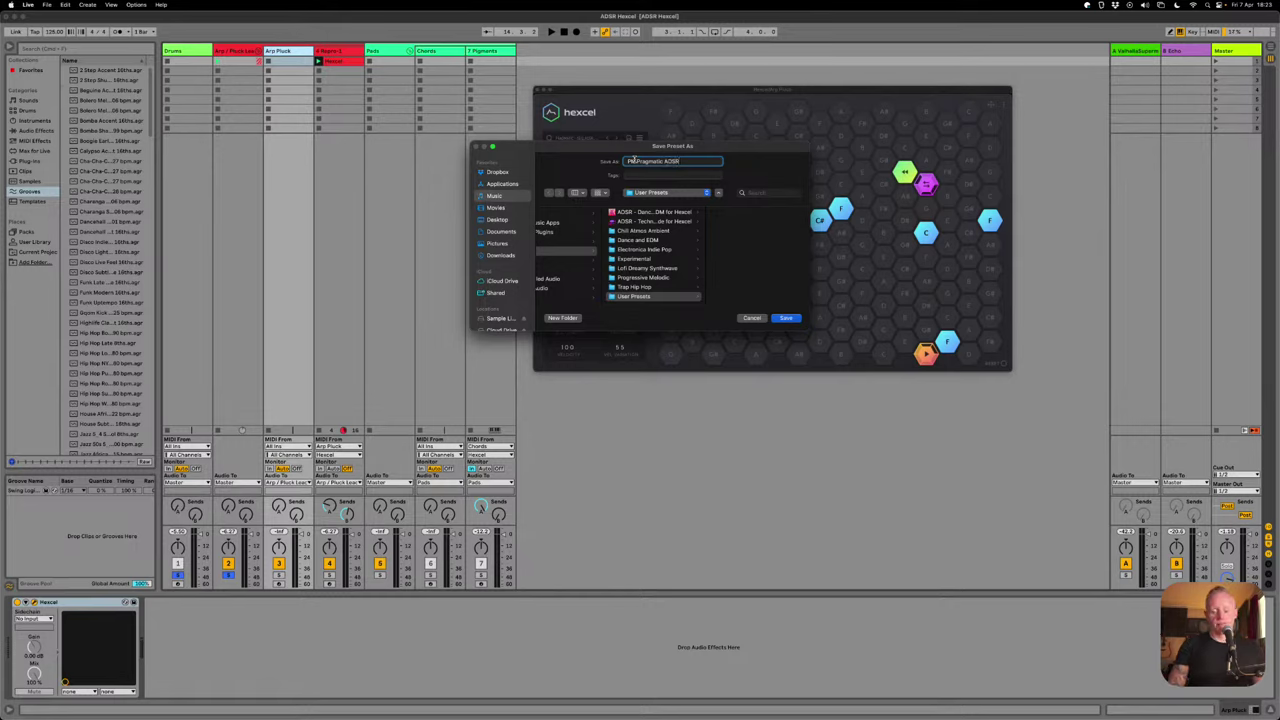
{"action": "key", "text": "Return"}
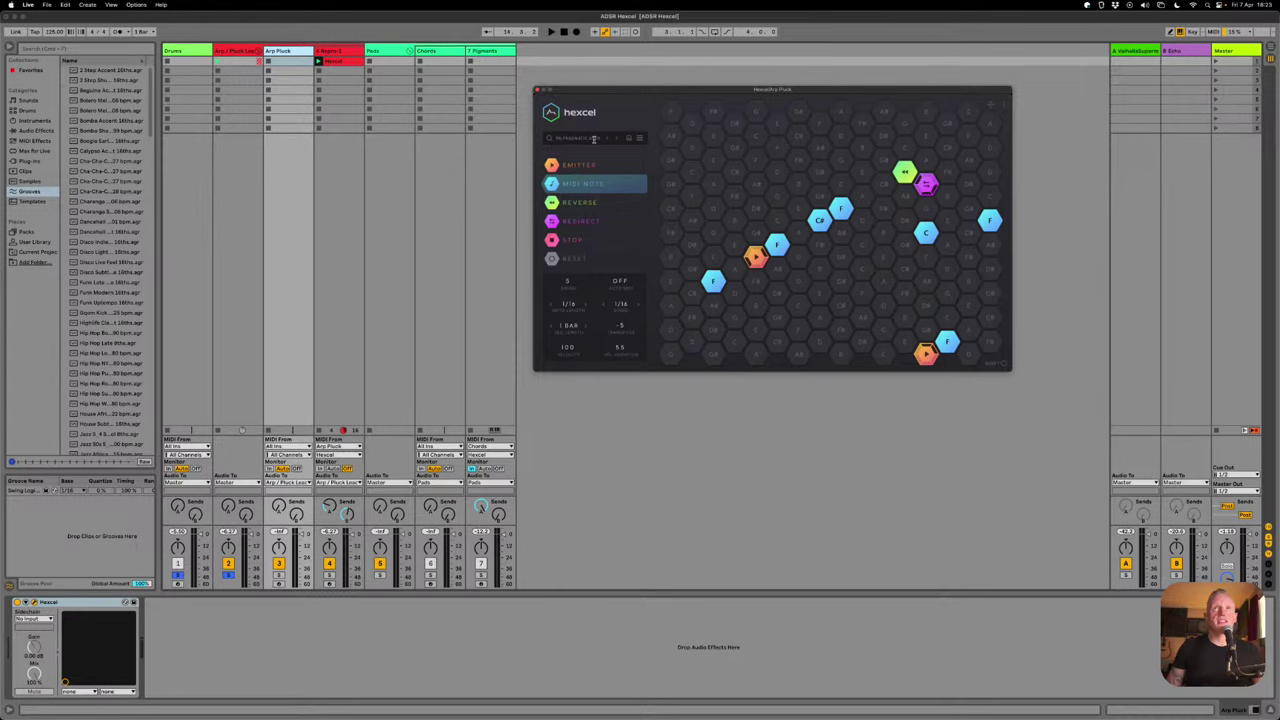
- Browse the Hexcel preset library, examining the Arps, Leads, Plucks, Basses, Sequences, Bonus Presets and Drum Machine folders in ADSR - Techno Code for Hexcel
{"action": "left_click", "coordinate": [549, 138]}
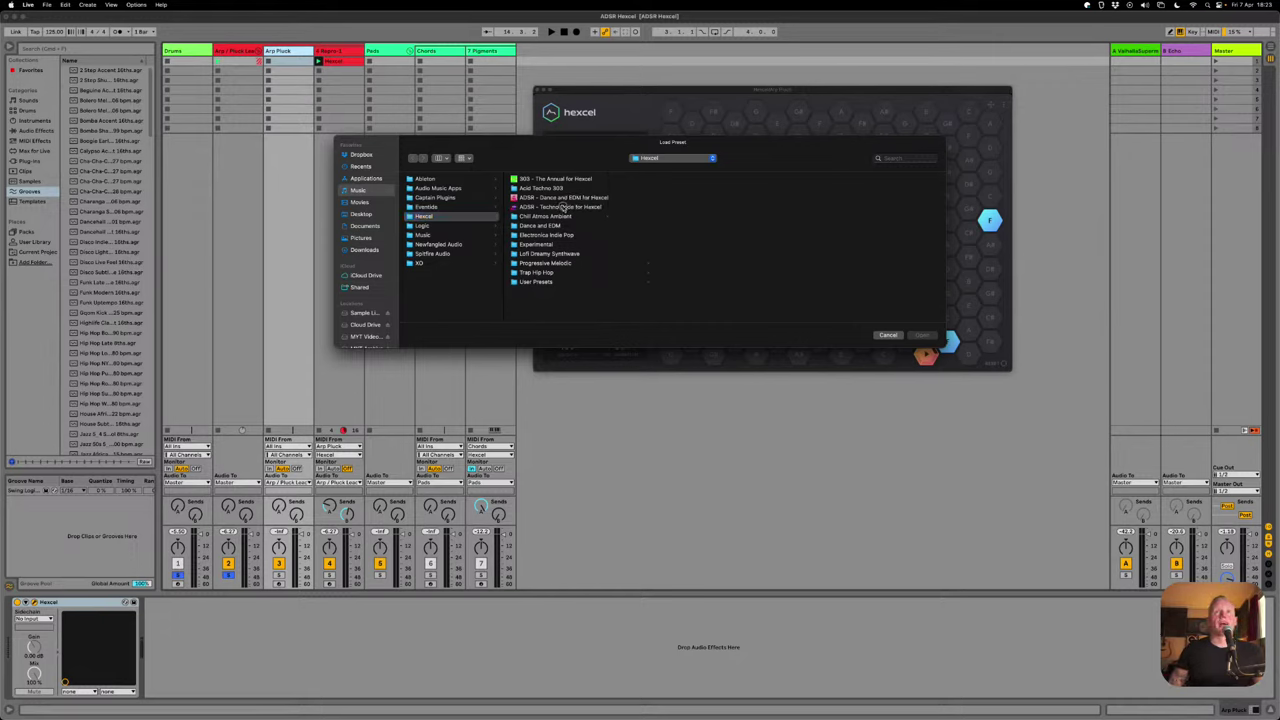
{"action": "left_click", "coordinate": [565, 207]}
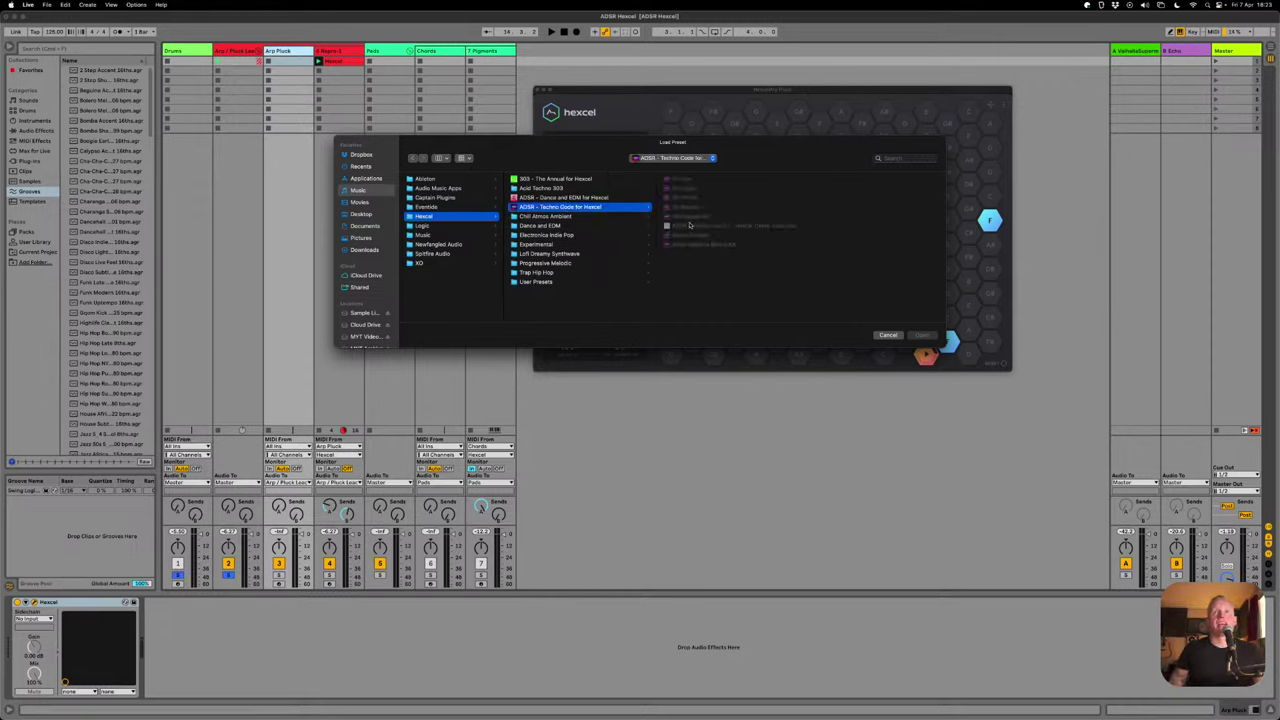
{"action": "left_click", "coordinate": [575, 198]}
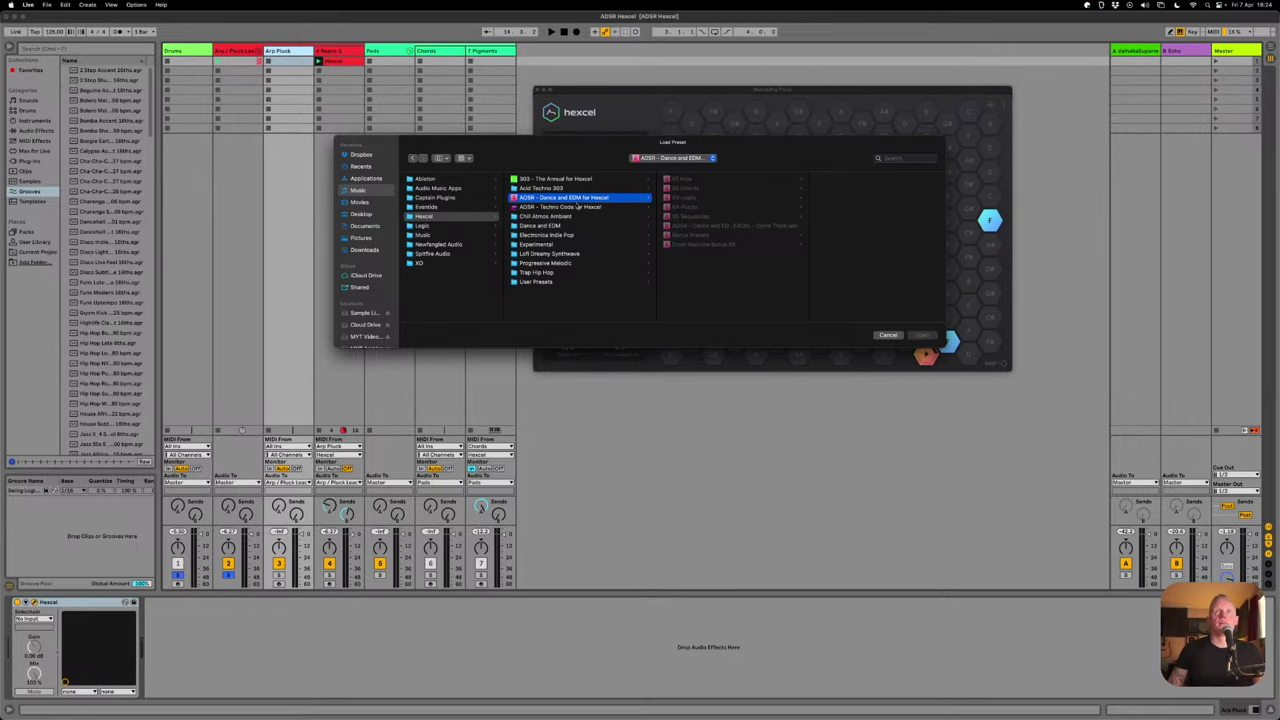
{"action": "left_click", "coordinate": [572, 207]}
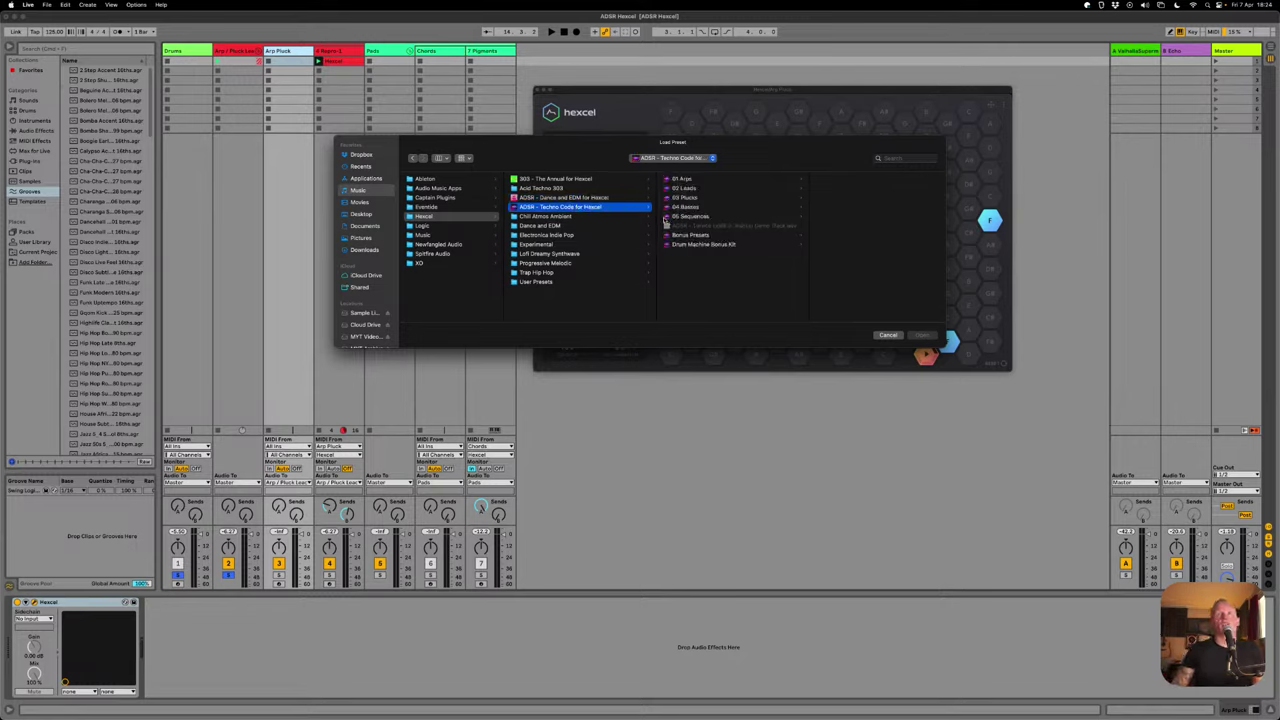
{"action": "left_click", "coordinate": [688, 181]}
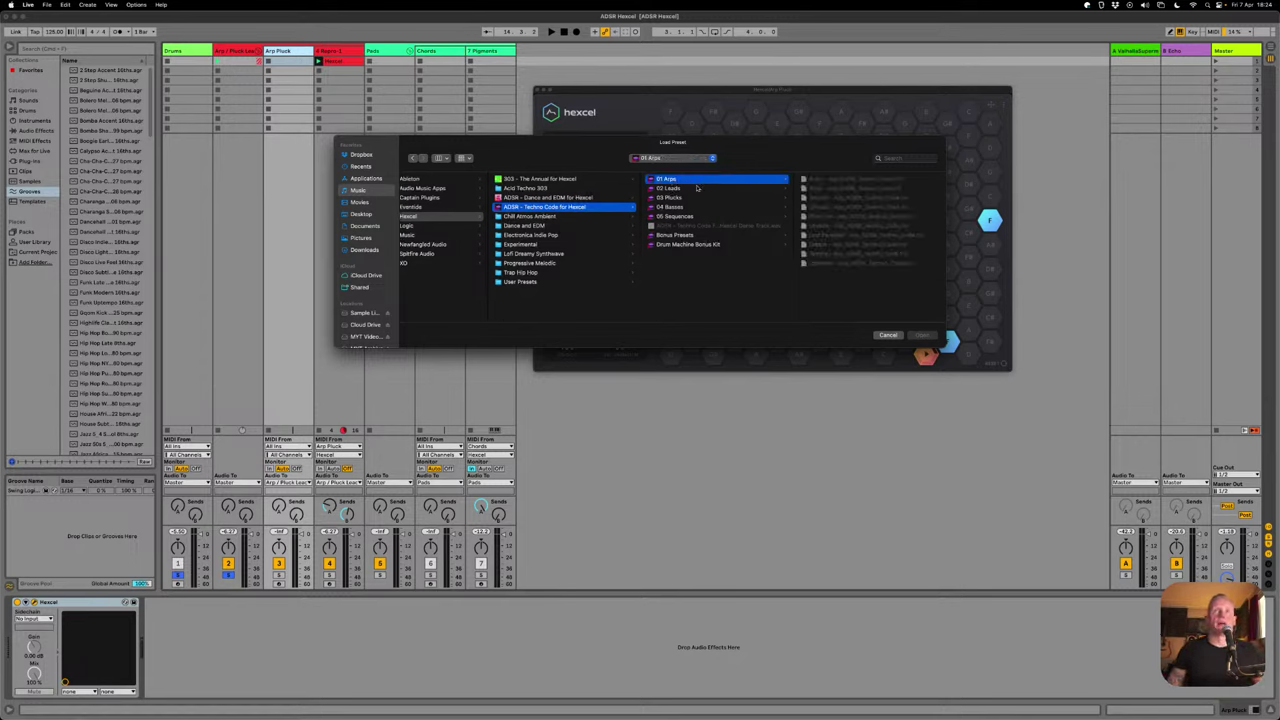
{"action": "left_click", "coordinate": [697, 188]}
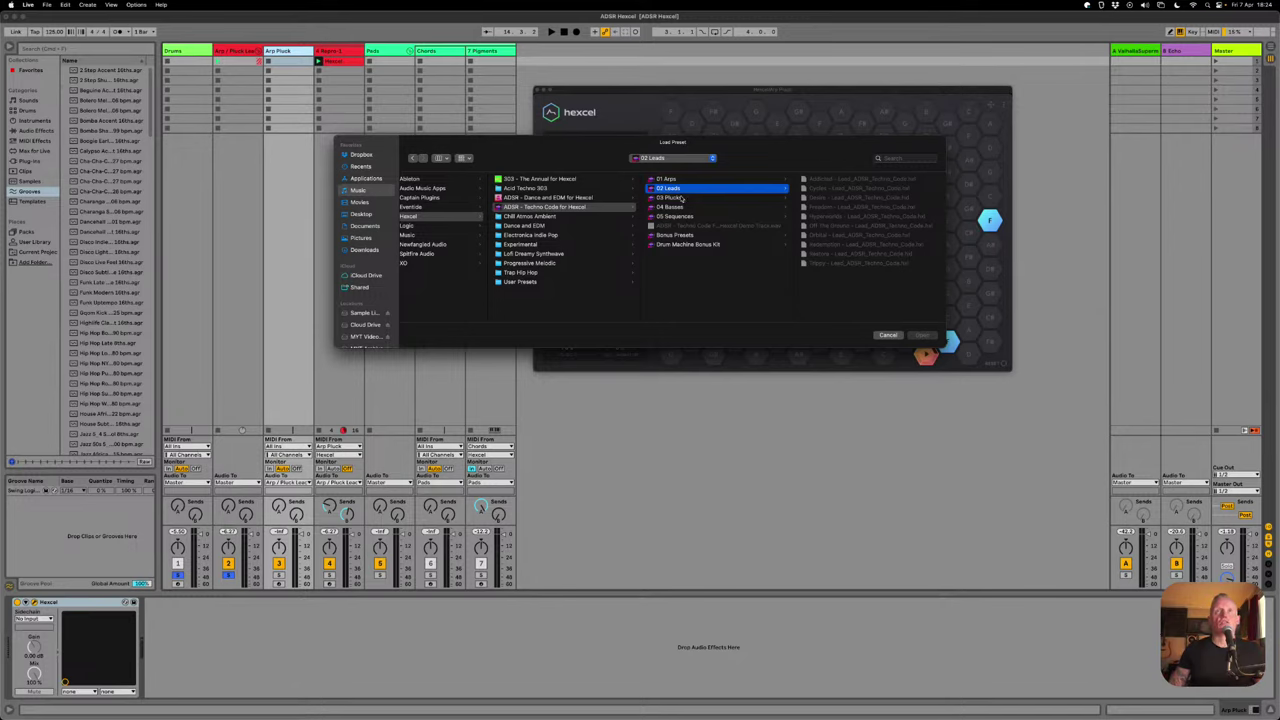
{"action": "left_click", "coordinate": [683, 198]}
{"action": "left_click", "coordinate": [681, 207]}
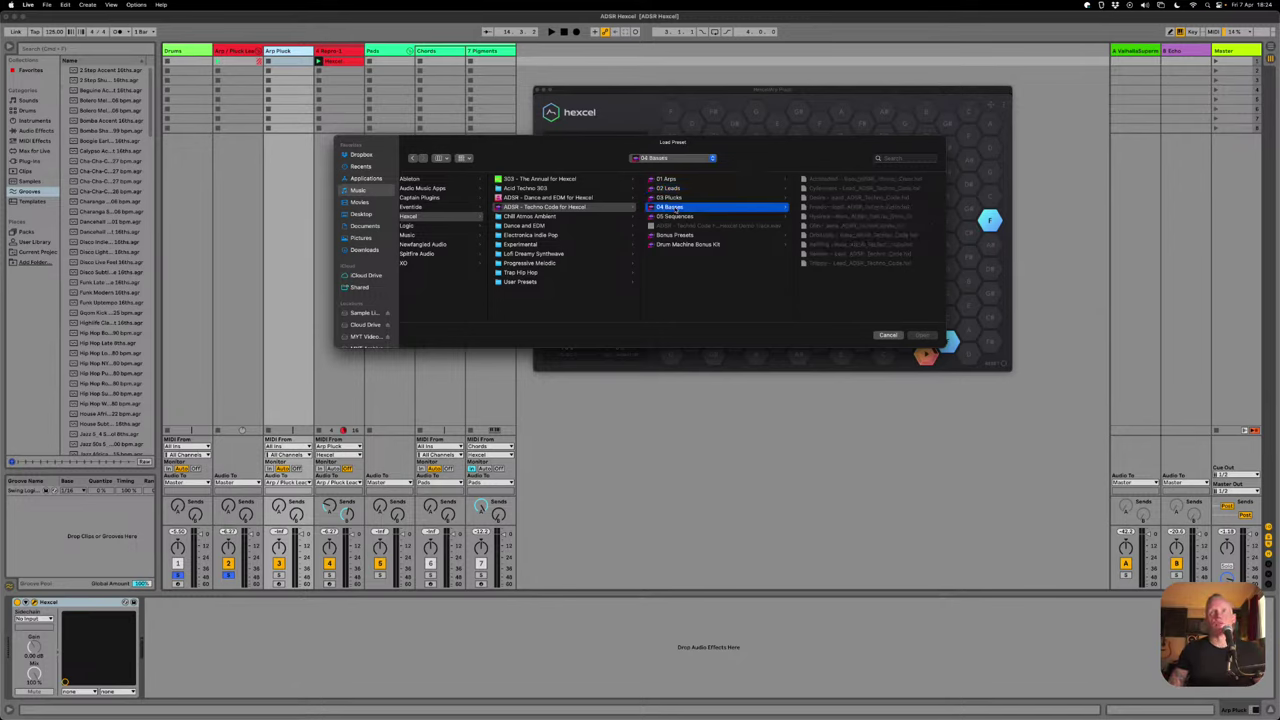
{"action": "left_click", "coordinate": [668, 216]}
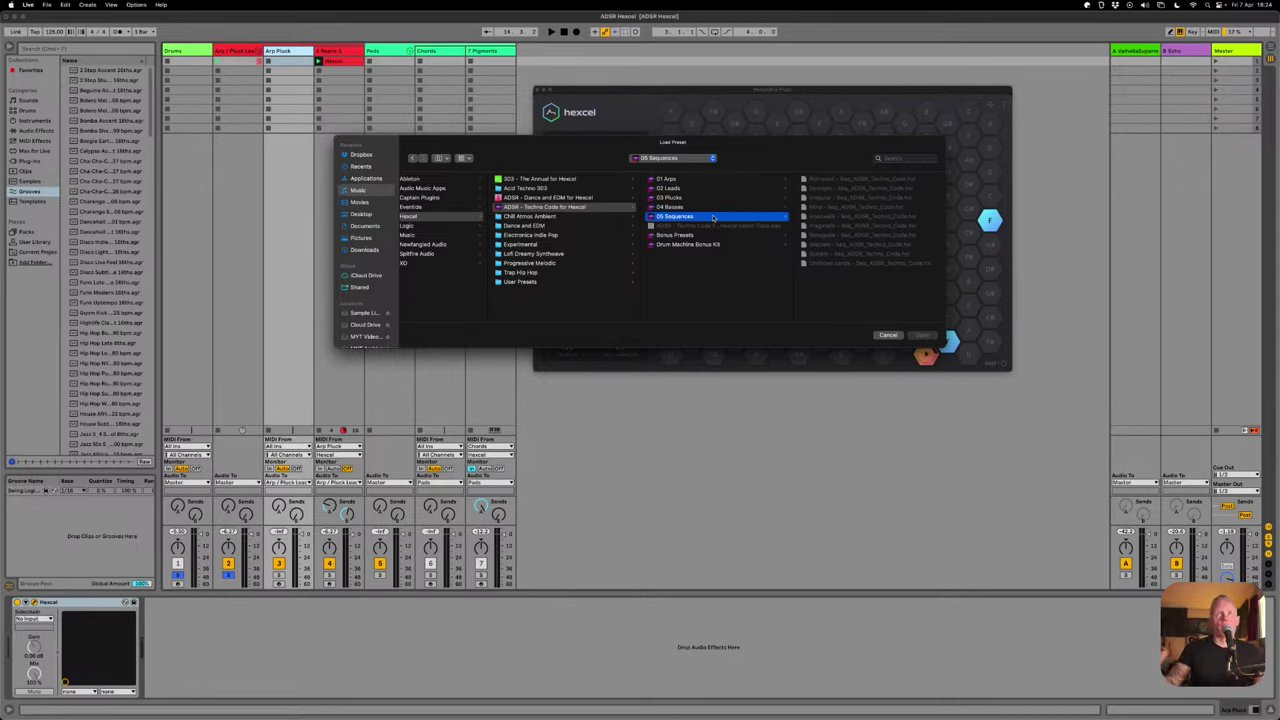
{"action": "left_click", "coordinate": [703, 236]}
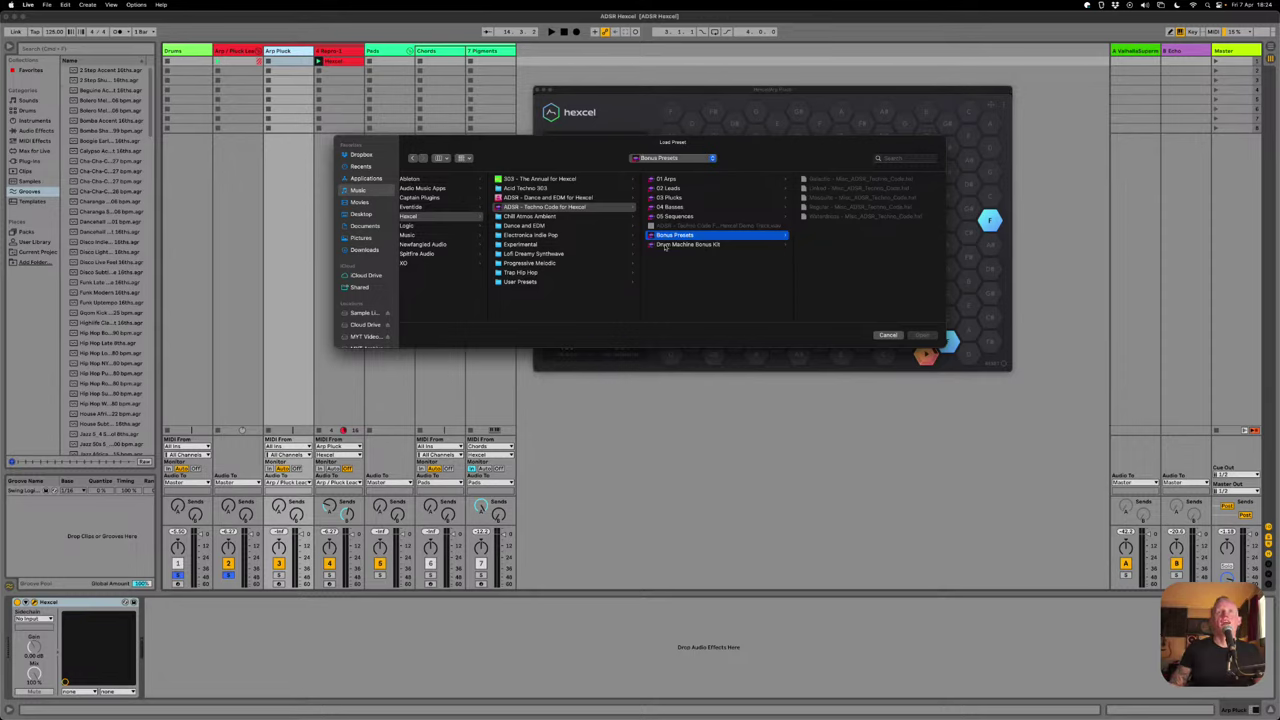
{"action": "left_click", "coordinate": [665, 245]}
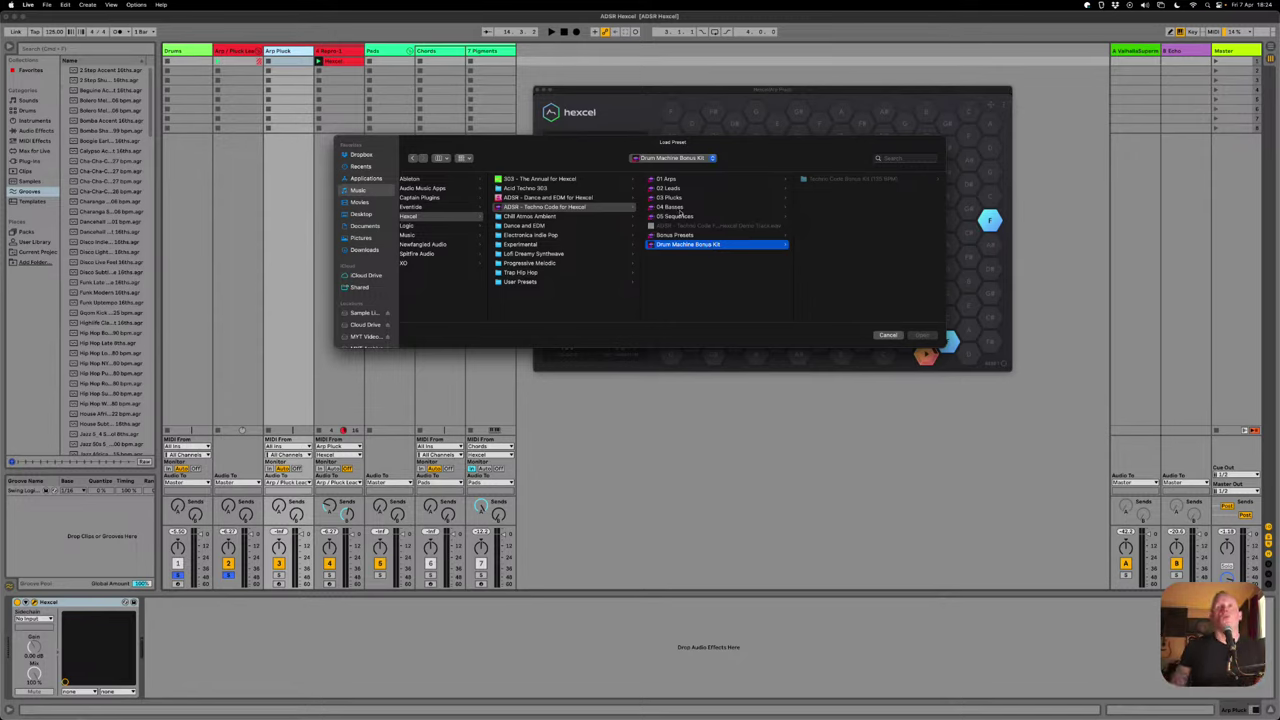
{"action": "left_click", "coordinate": [675, 216]}
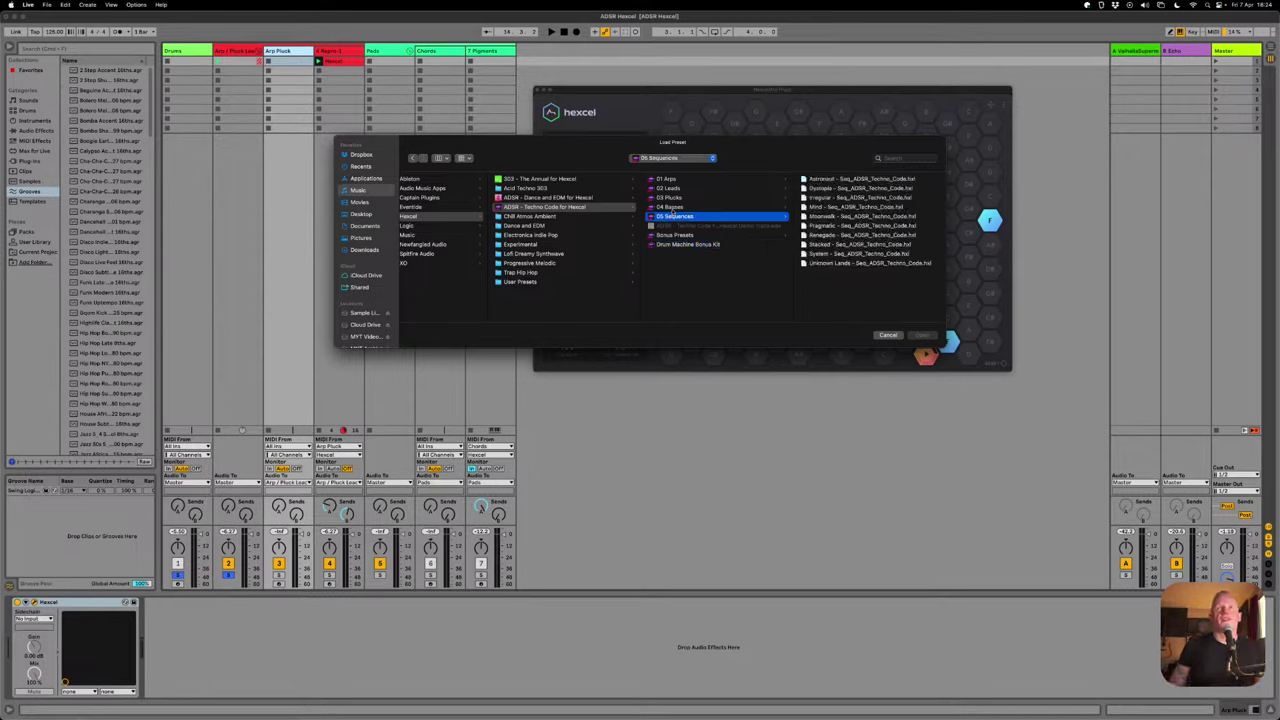
- Load the Connection - Bass_ADSR_Techno_Code.hxl preset from the 04 Basses folder and reposition the Hexcel window beside the tracks
{"action": "left_click", "coordinate": [670, 207]}
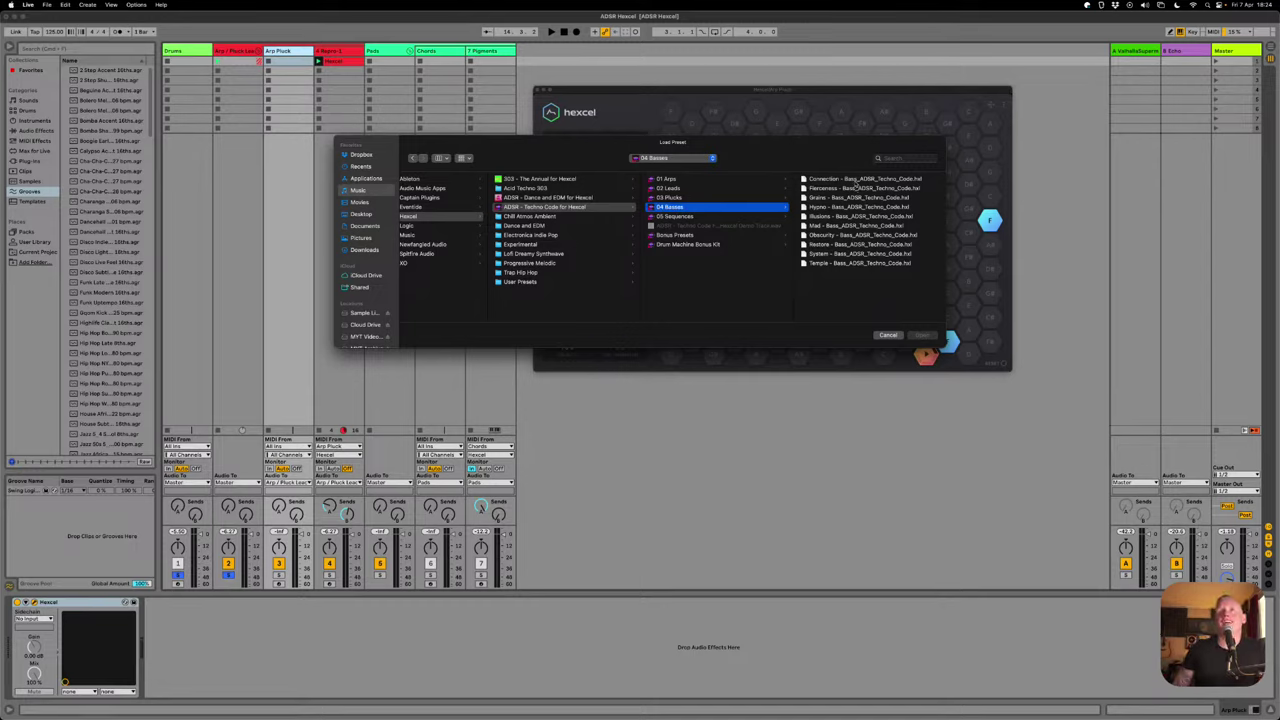
{"action": "double_click", "coordinate": [859, 183]}
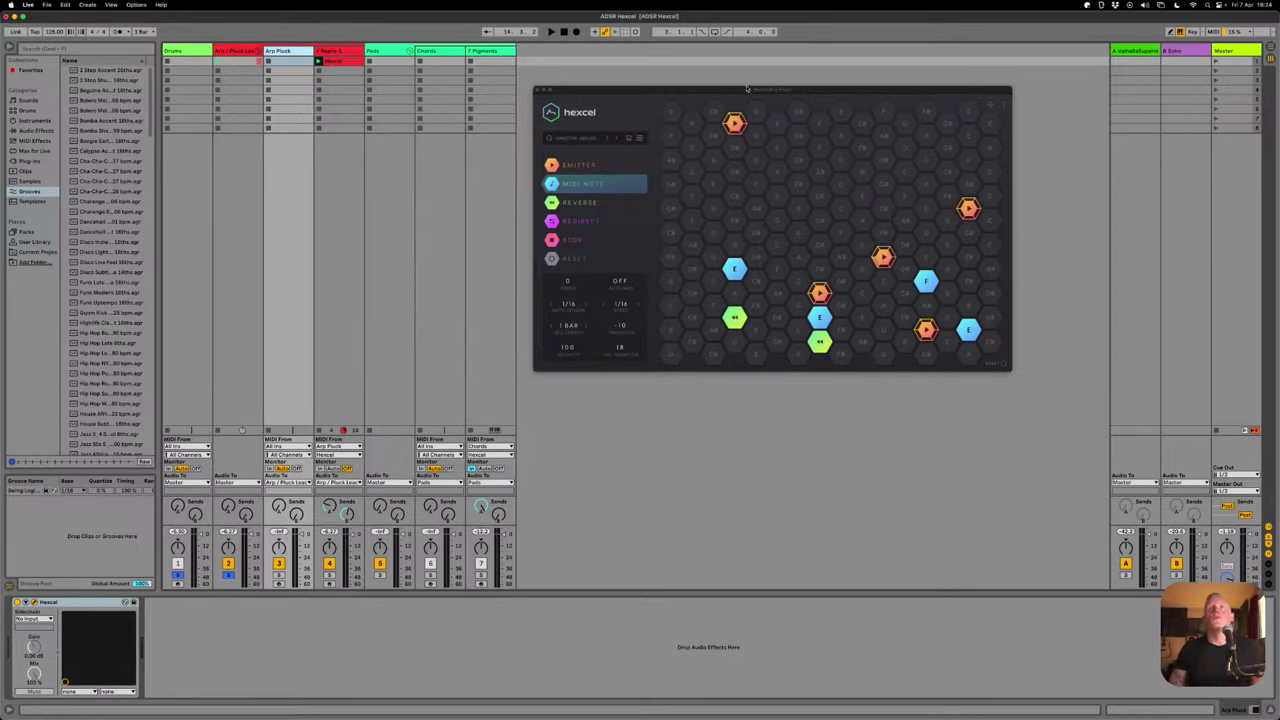
{"action": "left_click_drag", "start_coordinate": [746, 89], "coordinate": [648, 137]}
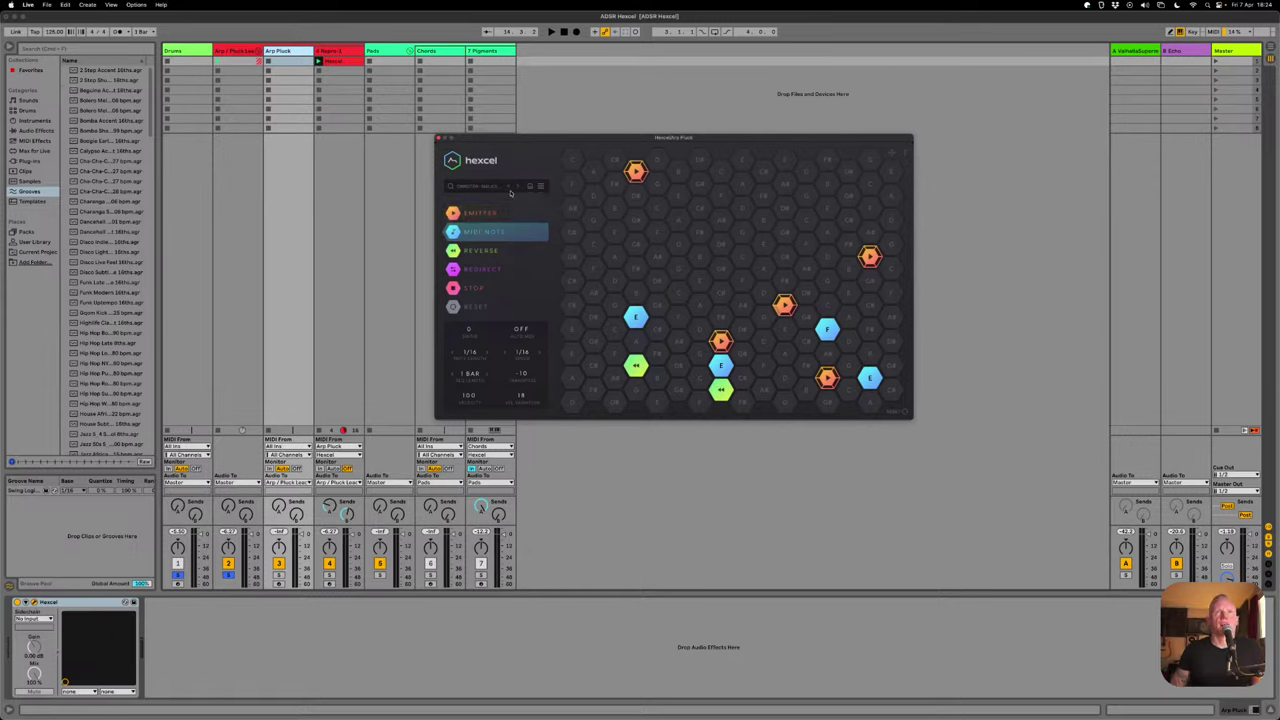
- Stop the Repro-1 track's Hexcel clip, set its monitoring to In, and audition the bass pattern with that track's devices shown
{"action": "key", "text": "space"}
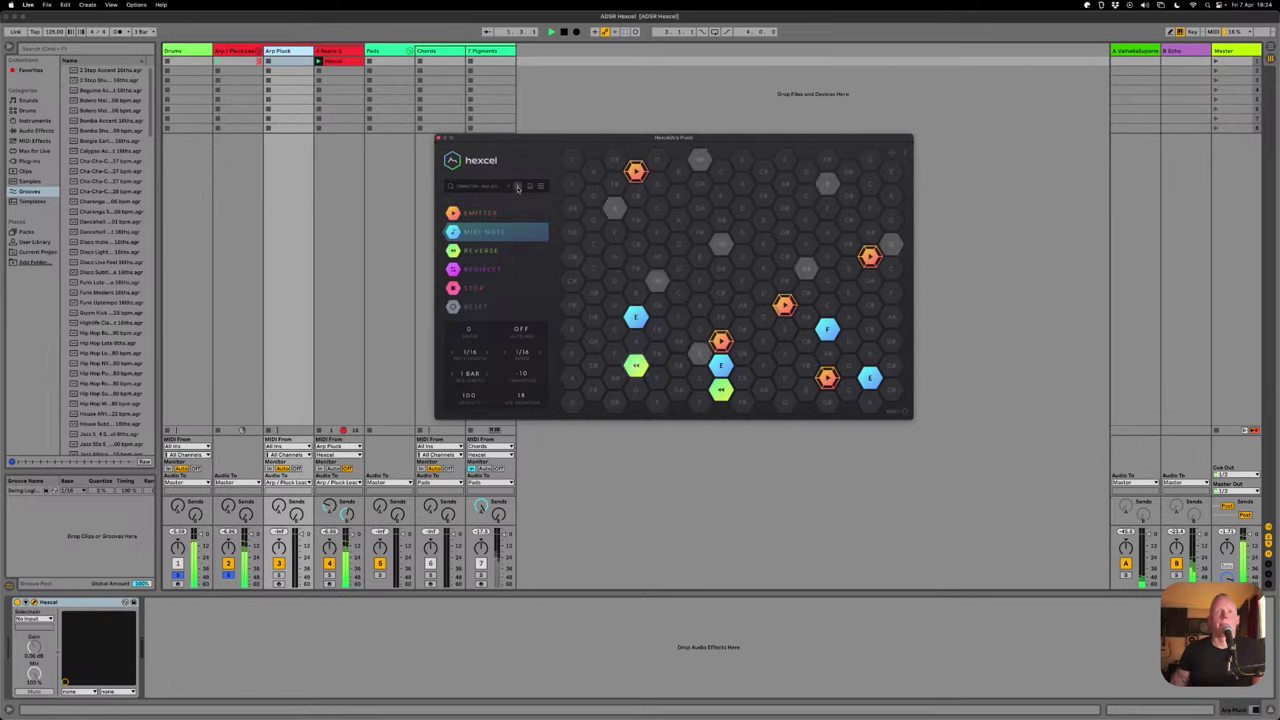
{"action": "key", "text": "space"}
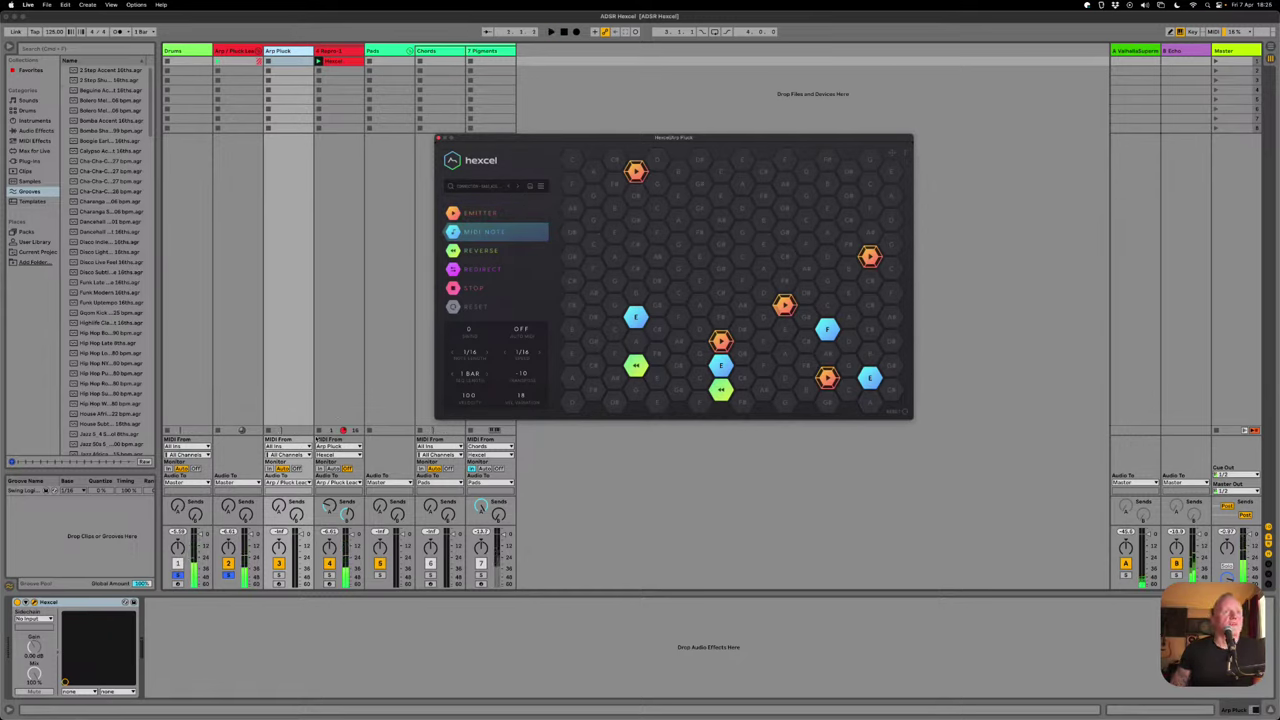
{"action": "left_click", "coordinate": [318, 430]}
{"action": "left_click", "coordinate": [322, 469]}
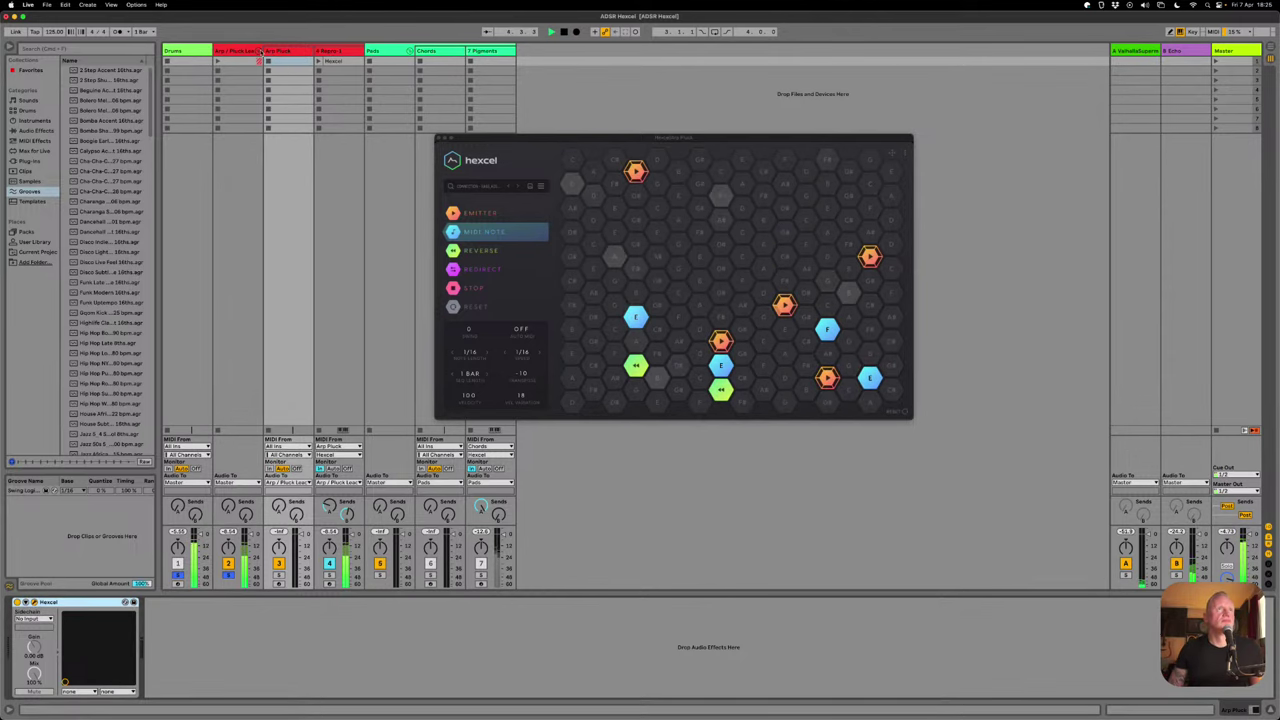
{"action": "left_click", "coordinate": [320, 51]}
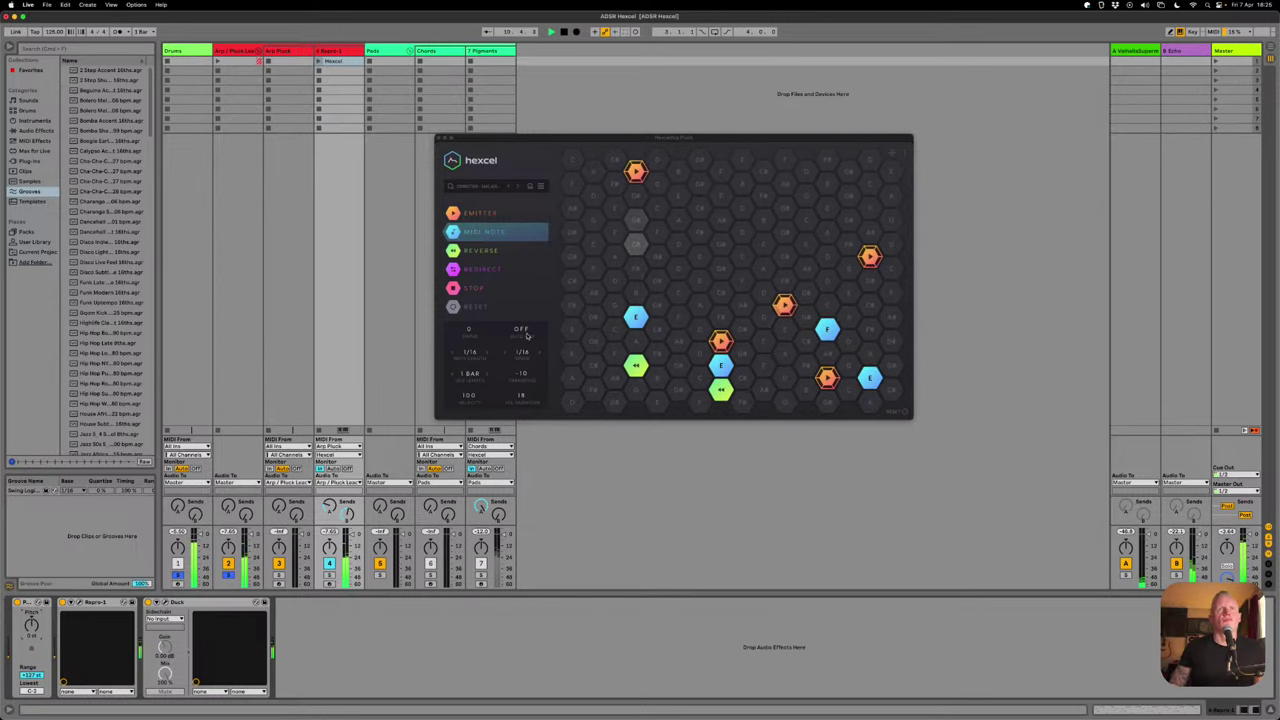
{"action": "key", "text": "space"}
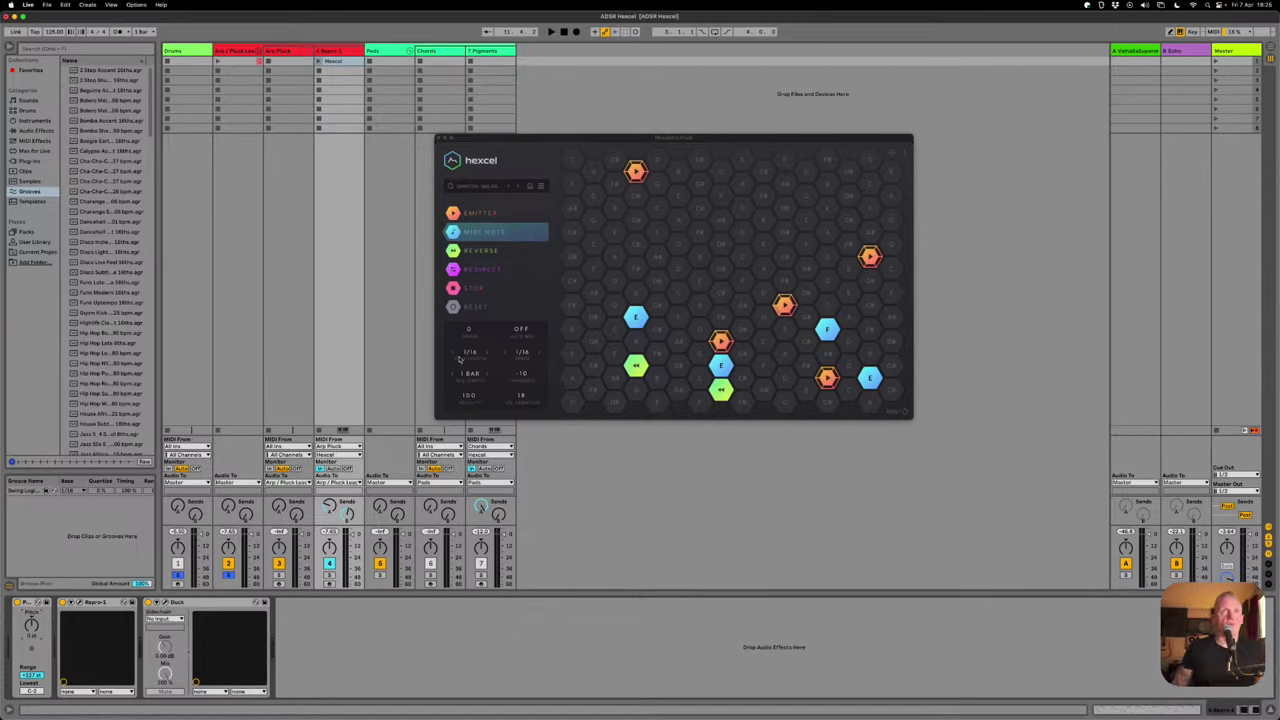
- Try the pattern with a 1/8 note length and speeds of 1/8T and 1/8, and return note length and speed to 1/16
{"action": "left_click", "coordinate": [487, 352]}
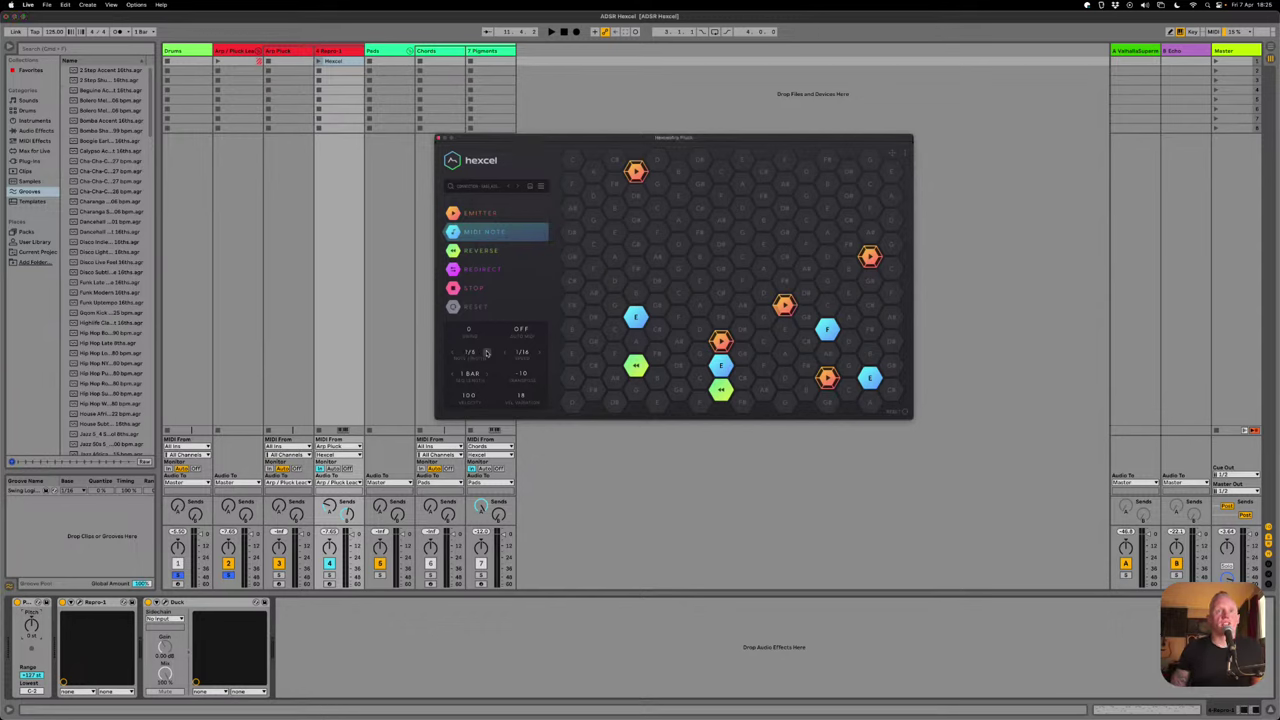
{"action": "key", "text": "space"}
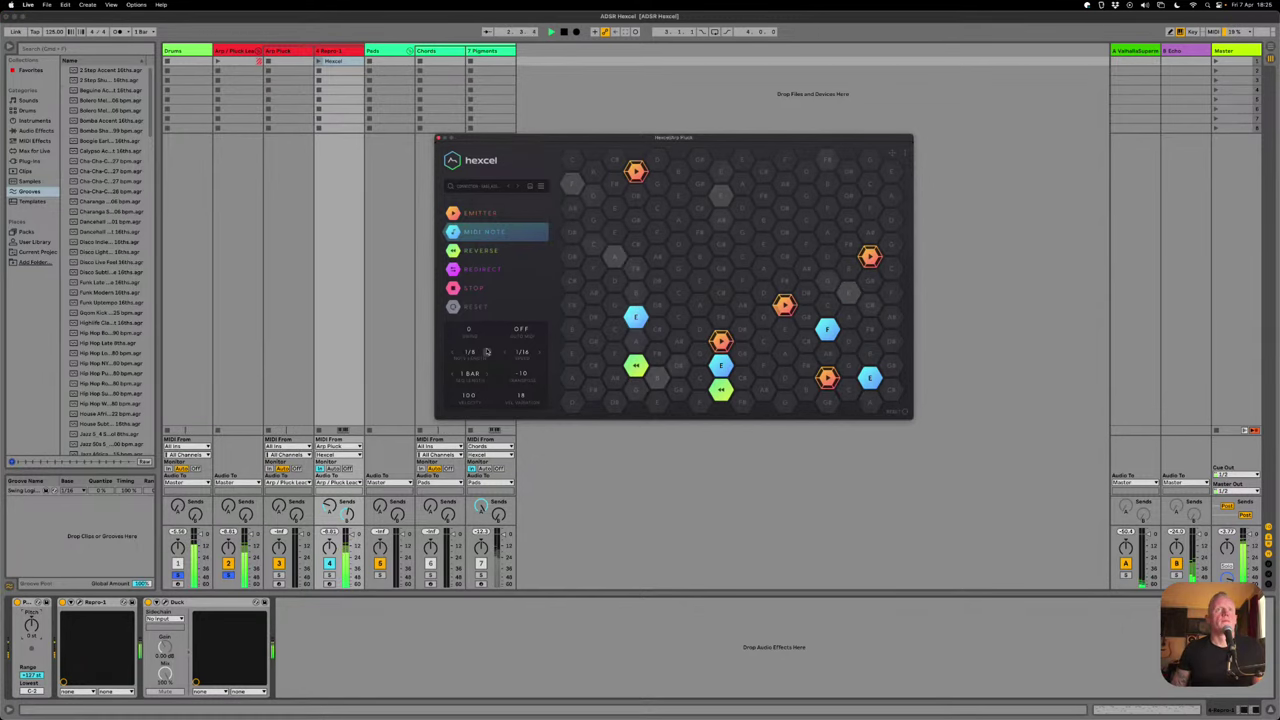
{"action": "left_click", "coordinate": [537, 353]}
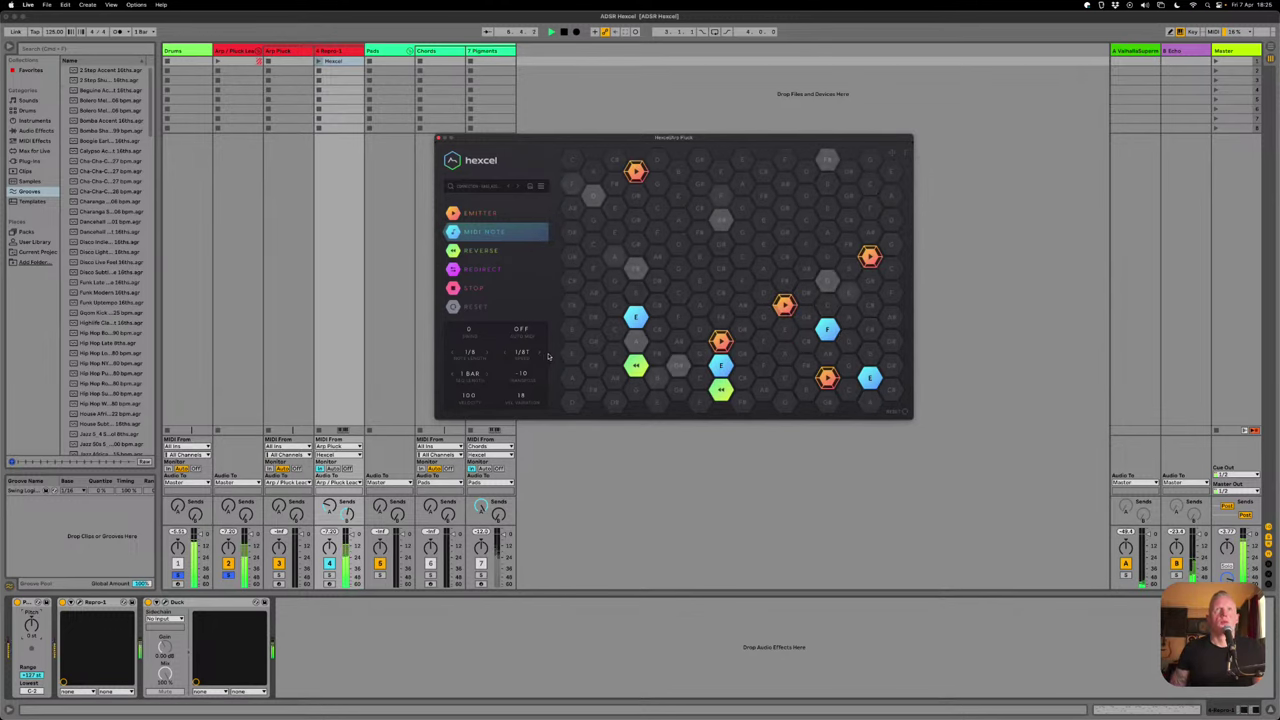
{"action": "left_click", "coordinate": [539, 354]}
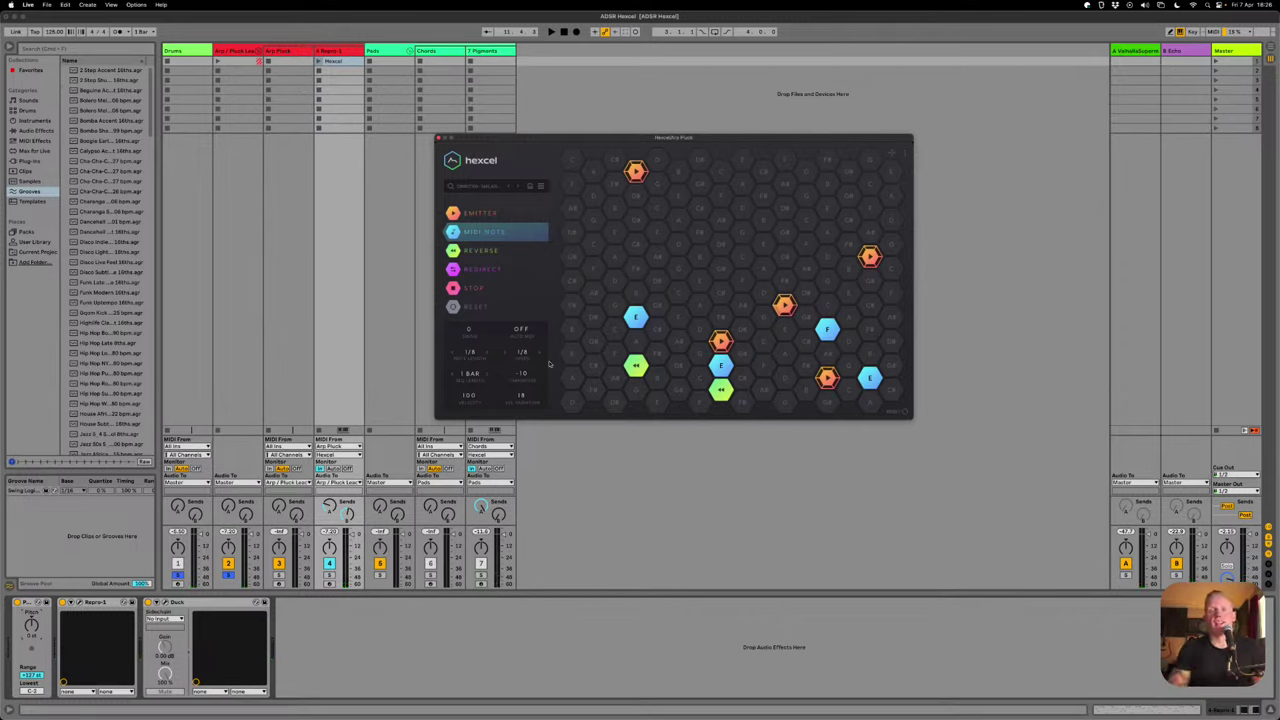
{"action": "left_click", "coordinate": [452, 353]}
{"action": "left_click", "coordinate": [504, 353]}
{"action": "left_click", "coordinate": [504, 353]}
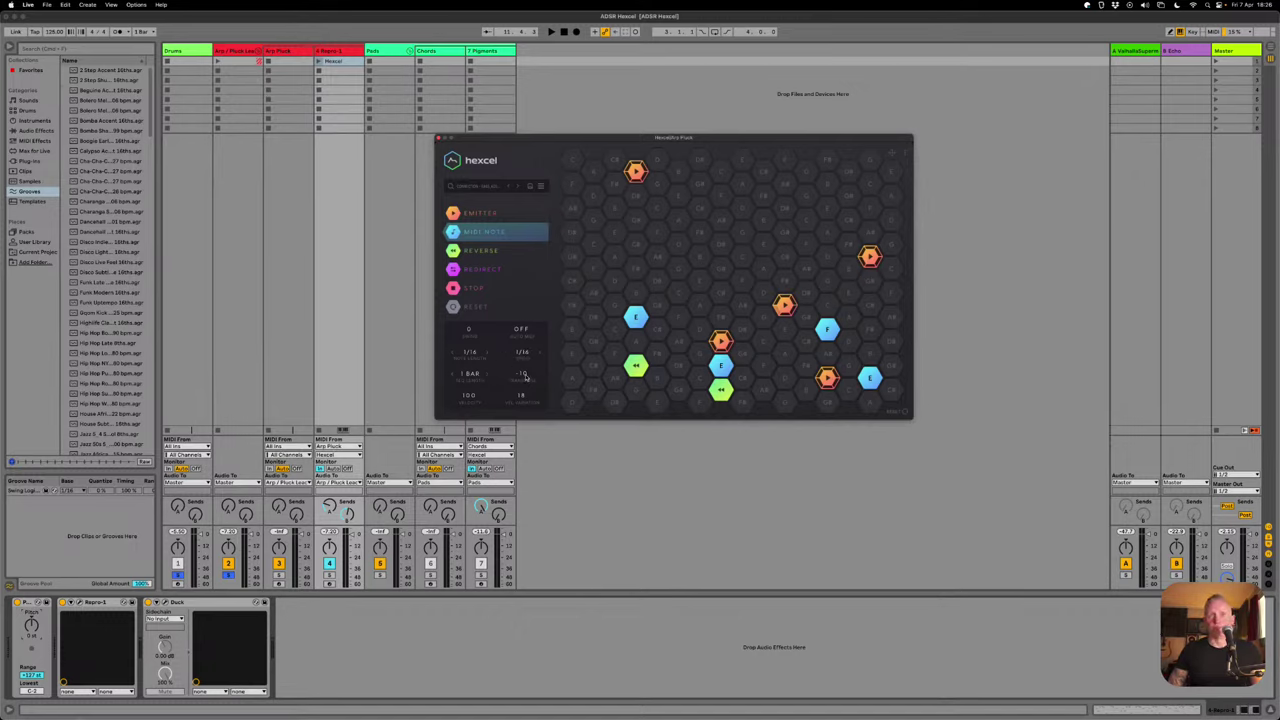
- Transpose the Hexcel pattern to -3, play it, and lower the transposition to -5 during playback
{"action": "left_click_drag", "start_coordinate": [526, 377], "coordinate": [524, 362]}
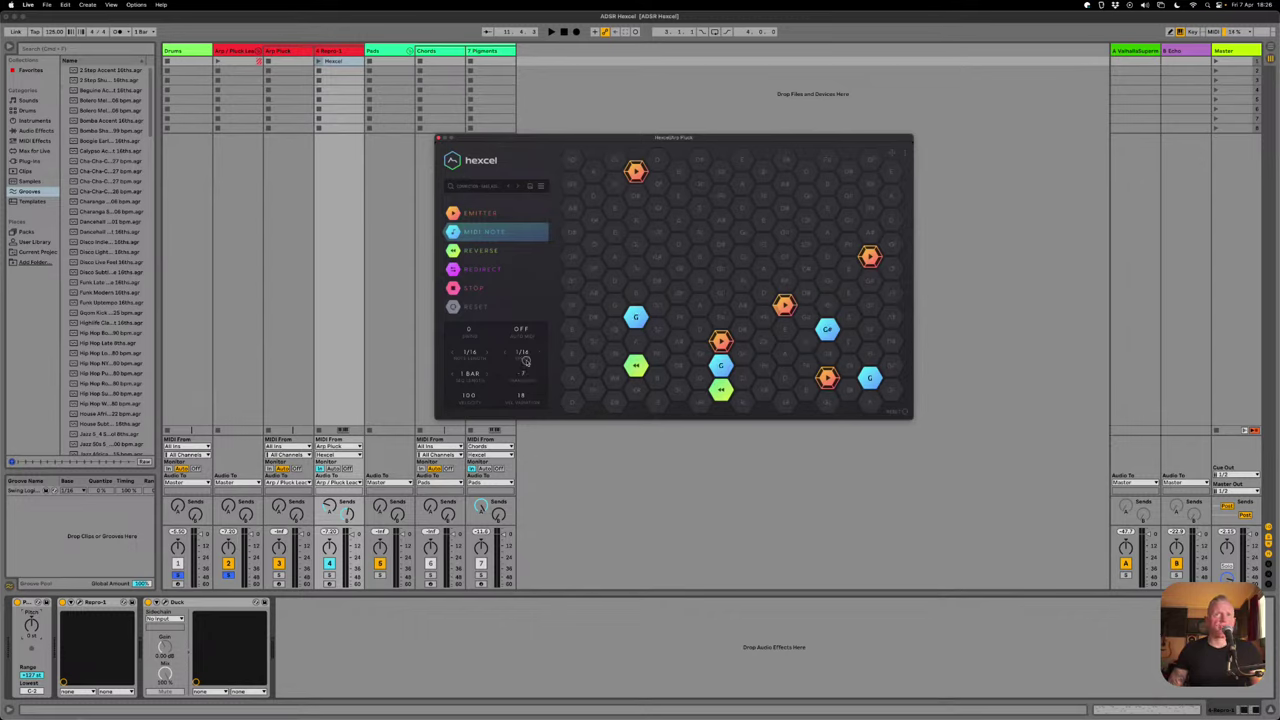
{"action": "left_click_drag", "start_coordinate": [524, 362], "coordinate": [524, 344]}
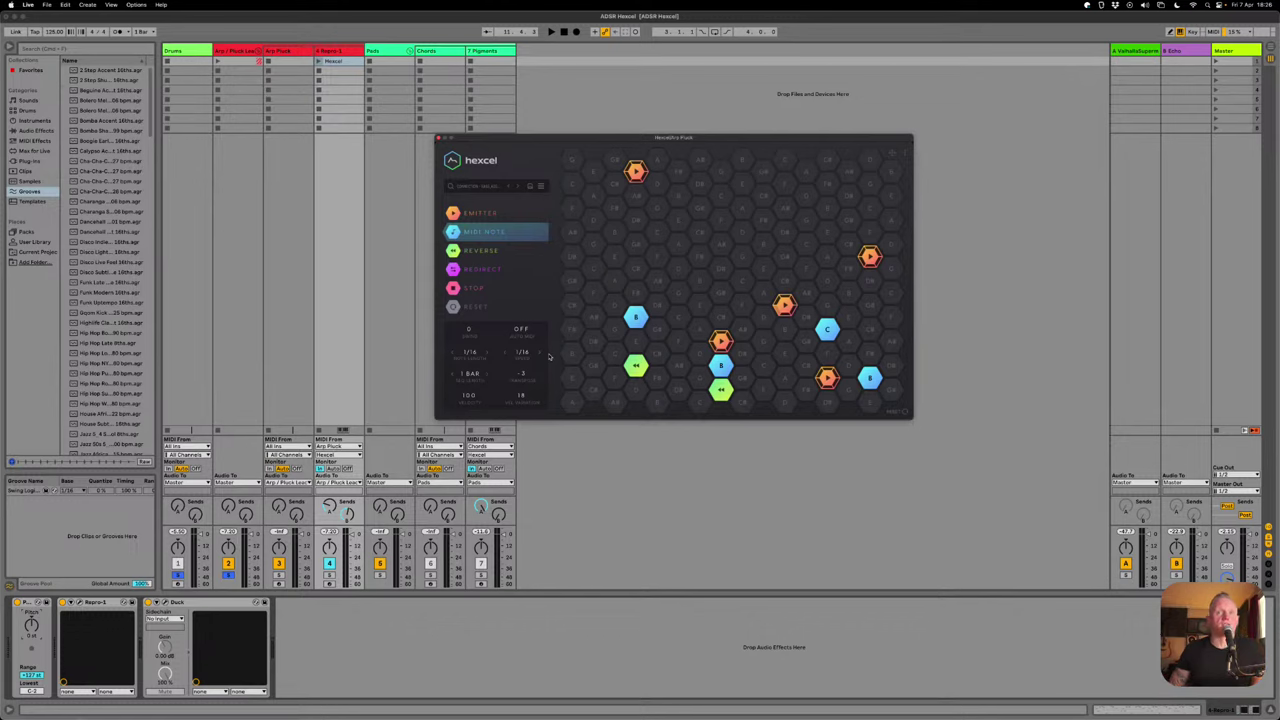
{"action": "key", "text": "space"}
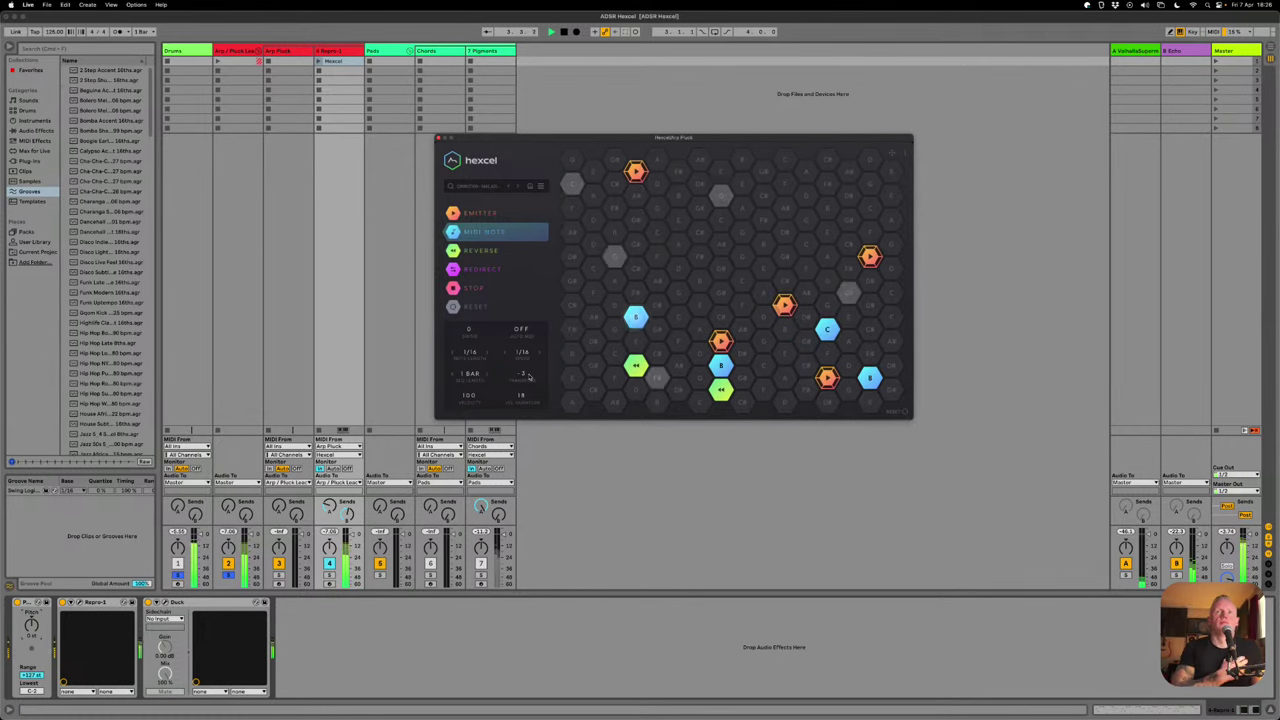
{"action": "left_click_drag", "start_coordinate": [530, 376], "coordinate": [526, 380]}
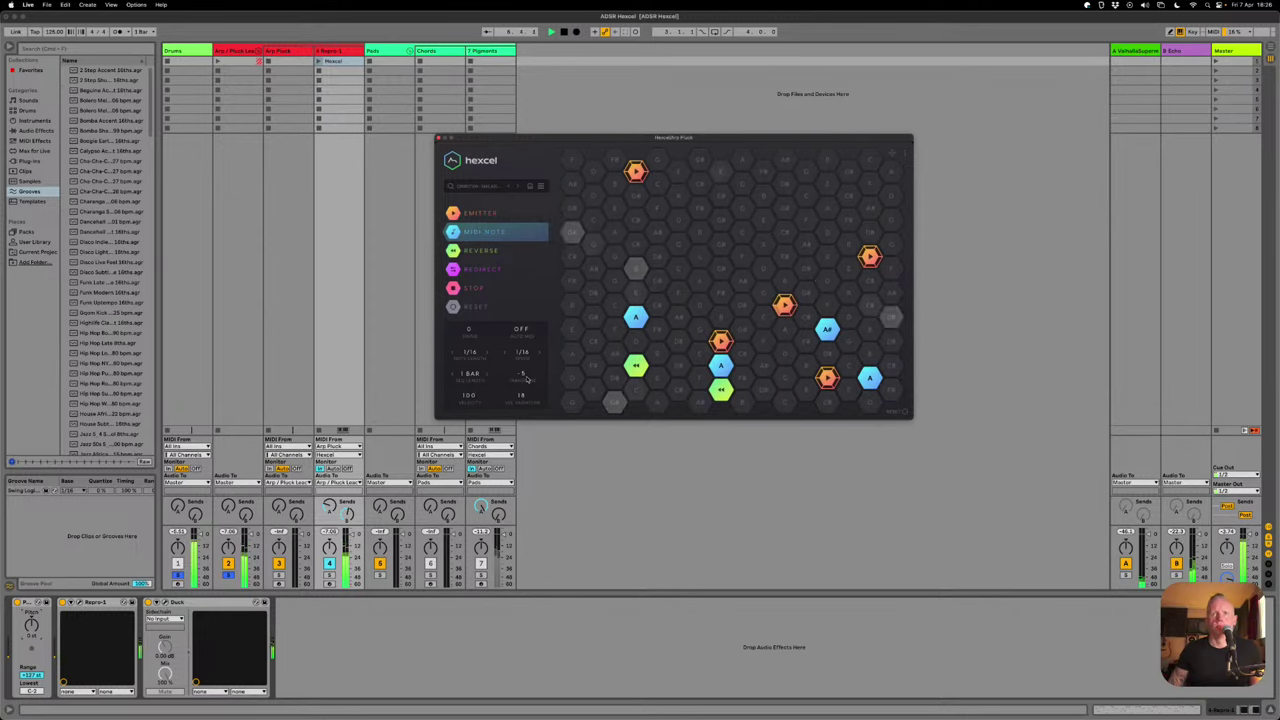
{"action": "key", "text": "space"}
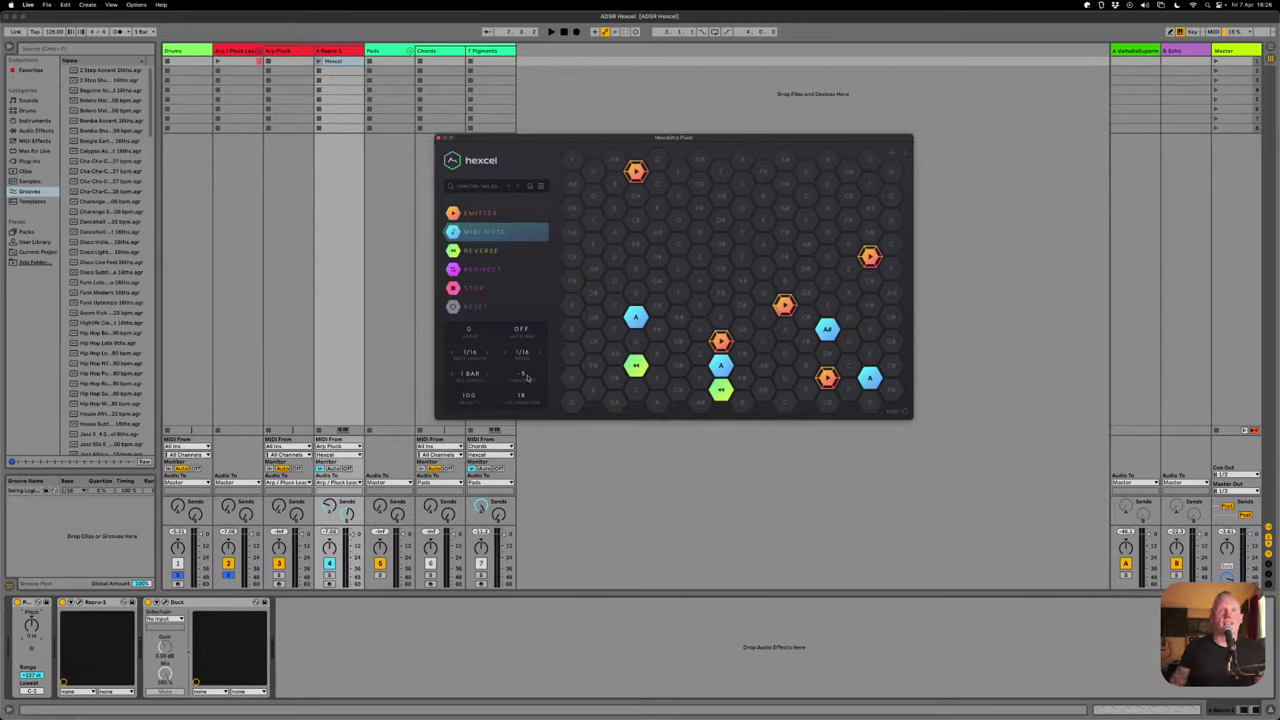
- Set the Hexcel pattern's transposition to -12 and audition the result
{"action": "left_click_drag", "start_coordinate": [527, 376], "coordinate": [530, 372]}
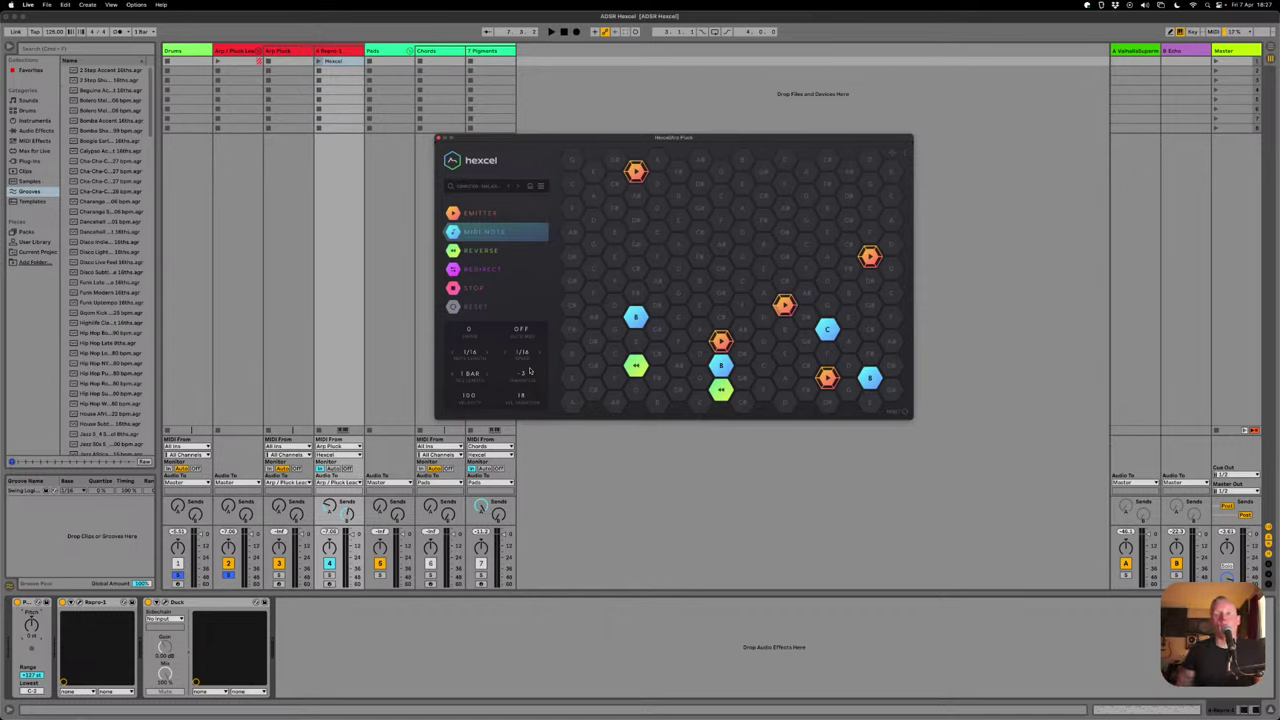
{"action": "left_click_drag", "start_coordinate": [529, 378], "coordinate": [527, 402]}
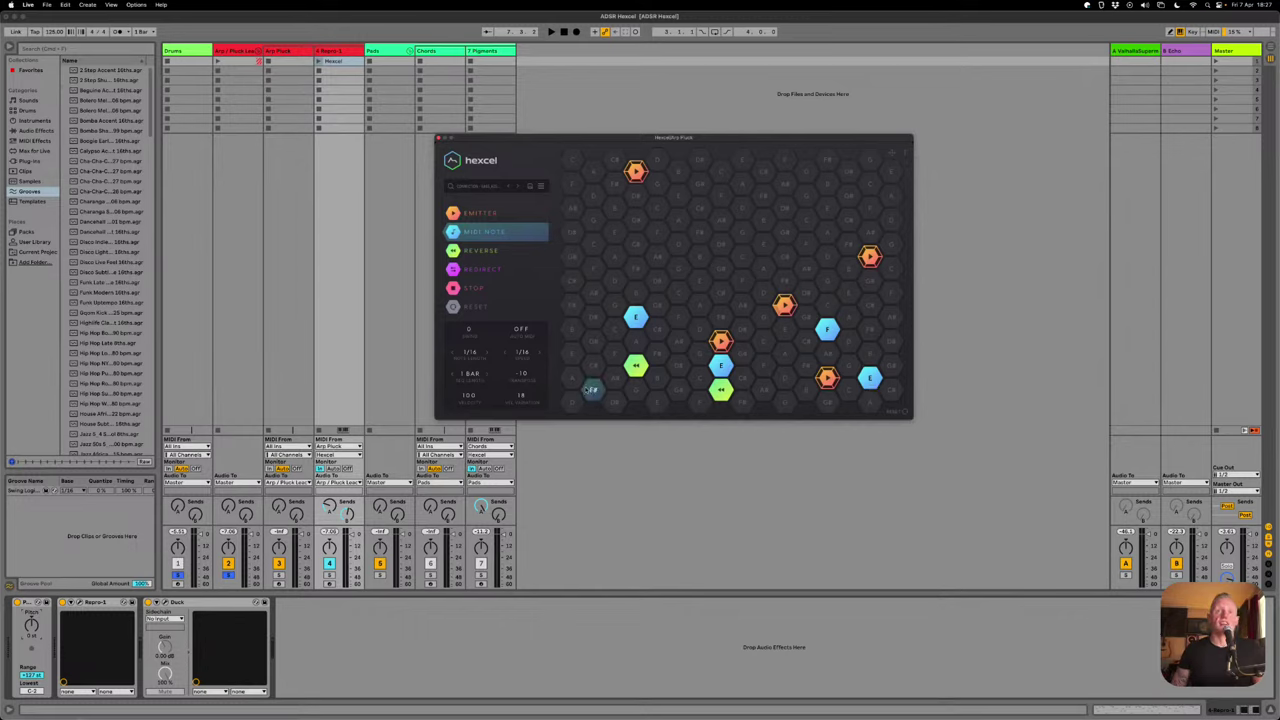
{"action": "left_click_drag", "start_coordinate": [527, 375], "coordinate": [522, 392]}
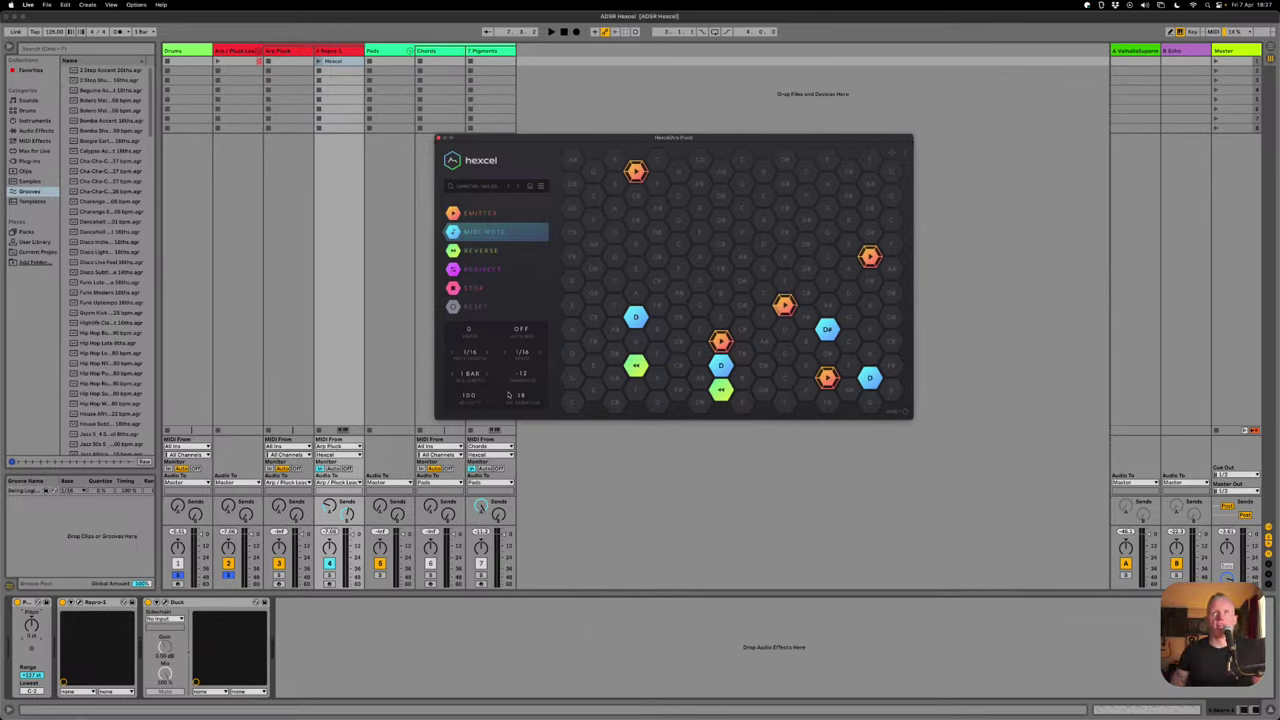
{"action": "key", "text": "space"}
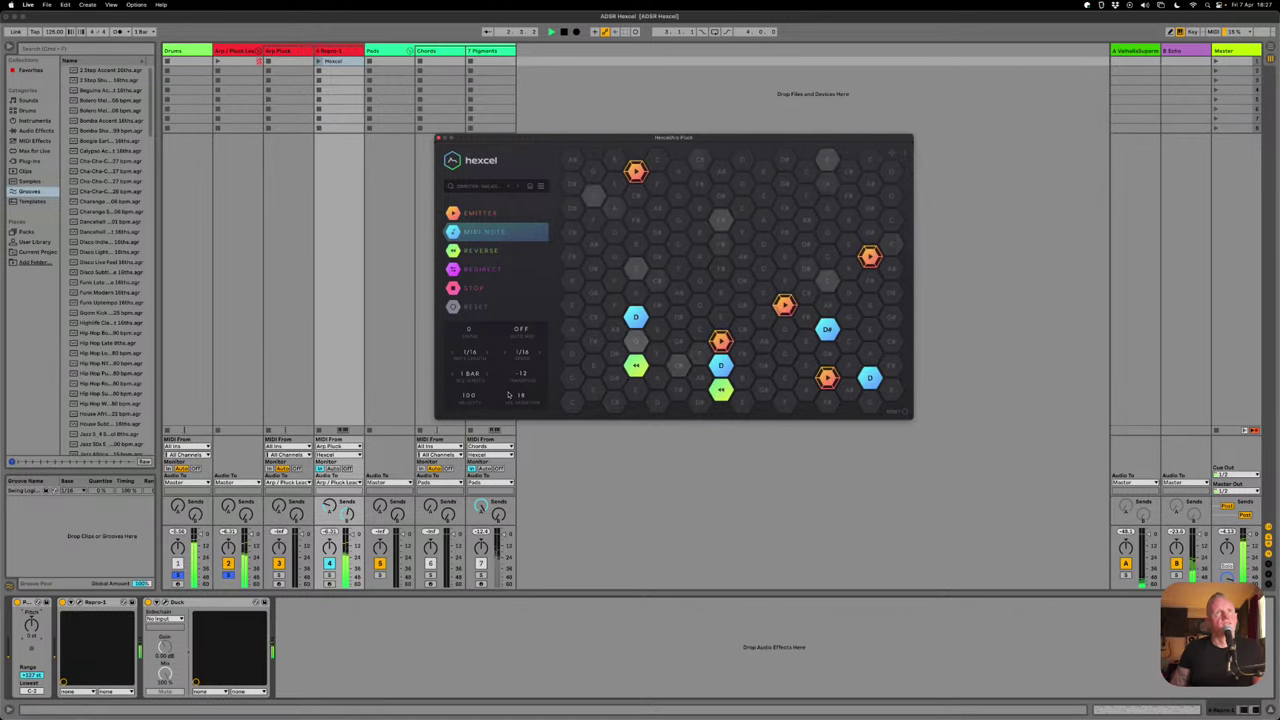
{"action": "key", "text": "space"}
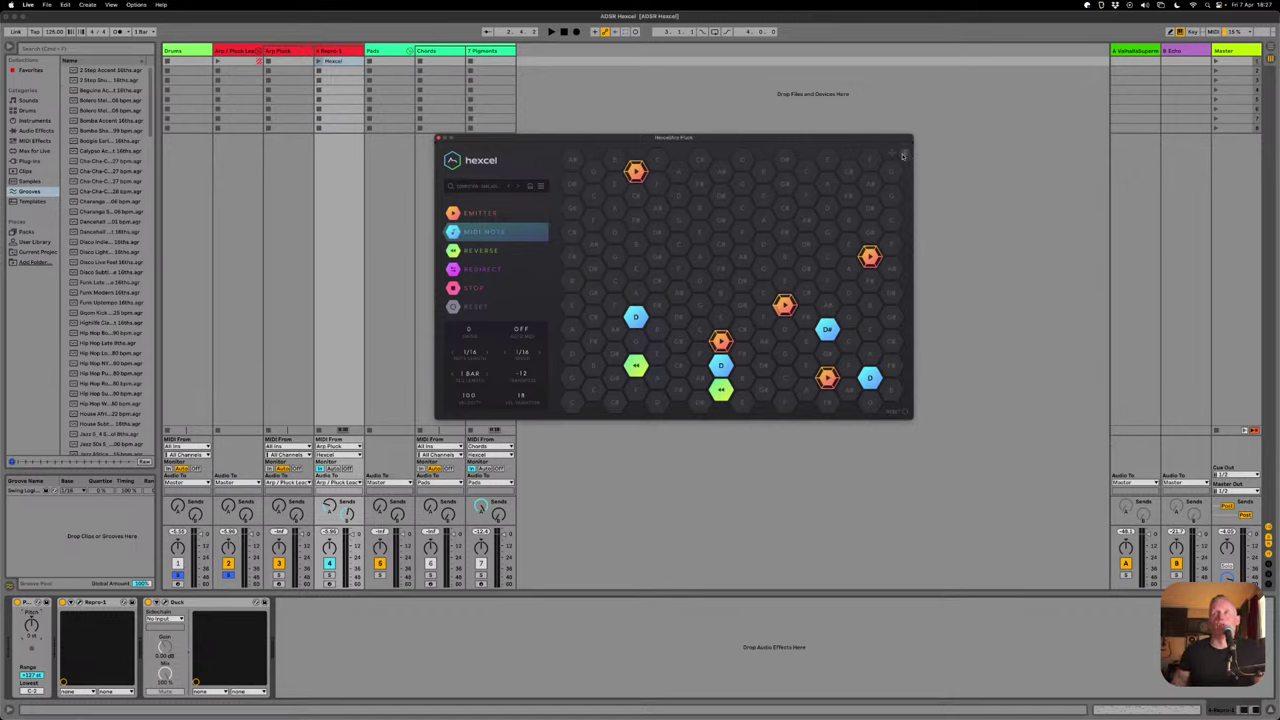
- Export the Hexcel pattern as a 16-bar clip to the Repro-1 track's second slot and delete that clip
{"action": "left_click", "coordinate": [905, 155]}
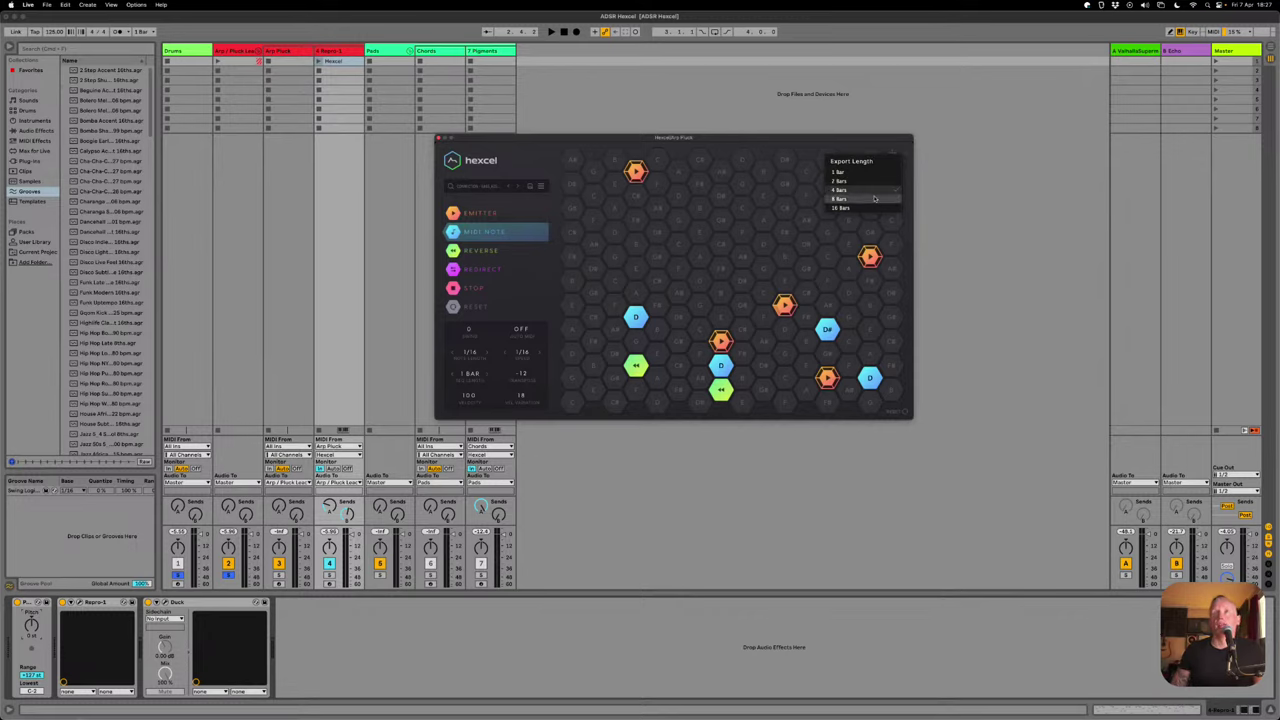
{"action": "left_click", "coordinate": [867, 207]}
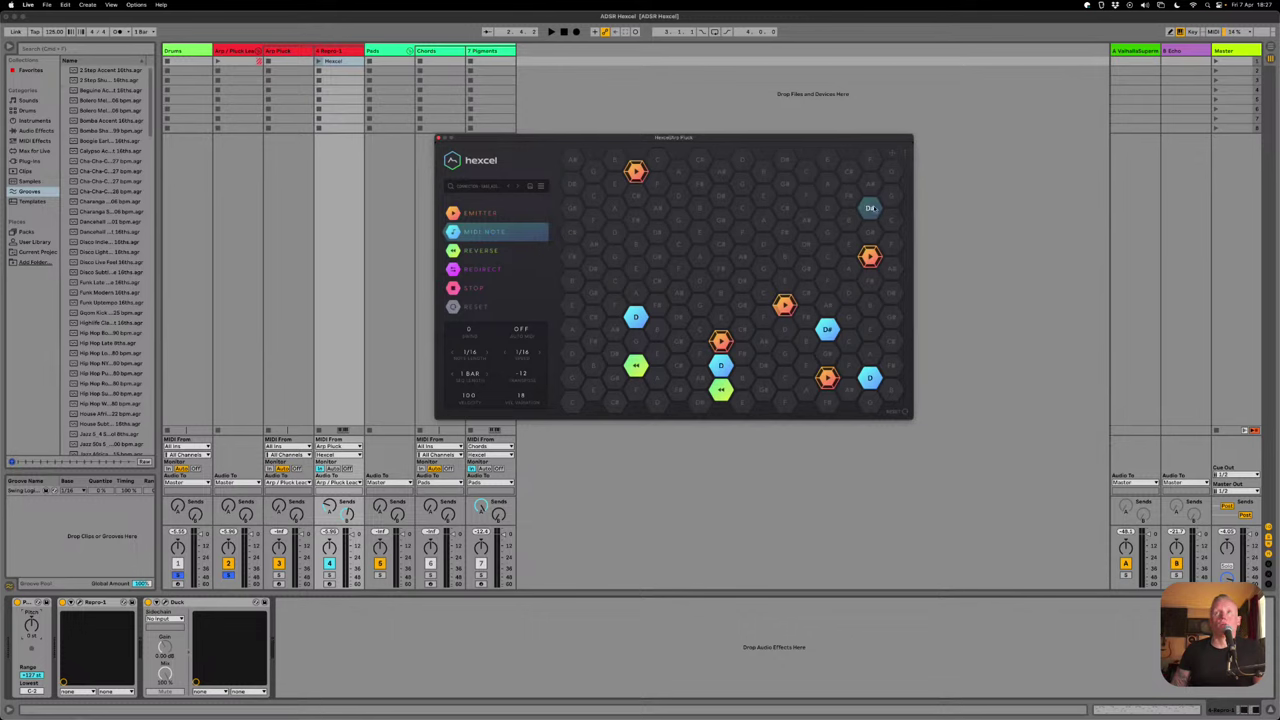
{"action": "left_click_drag", "start_coordinate": [890, 153], "coordinate": [333, 71]}
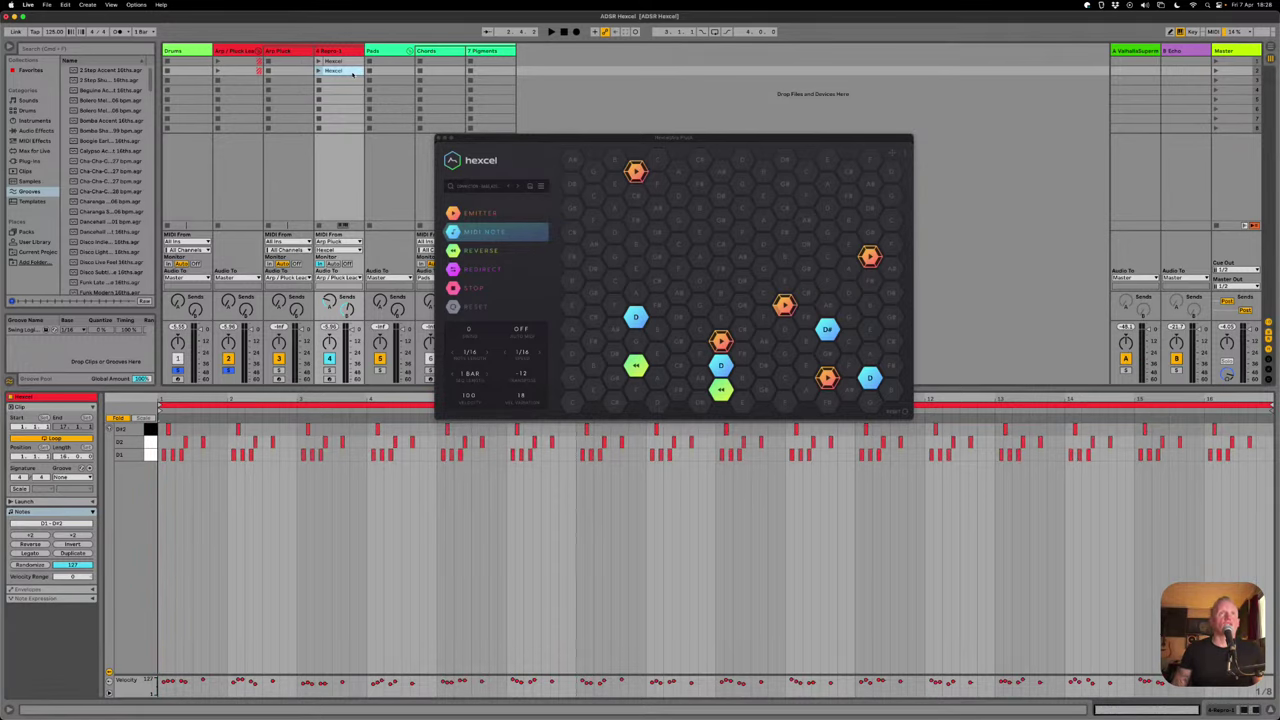
{"action": "key", "text": "Delete"}
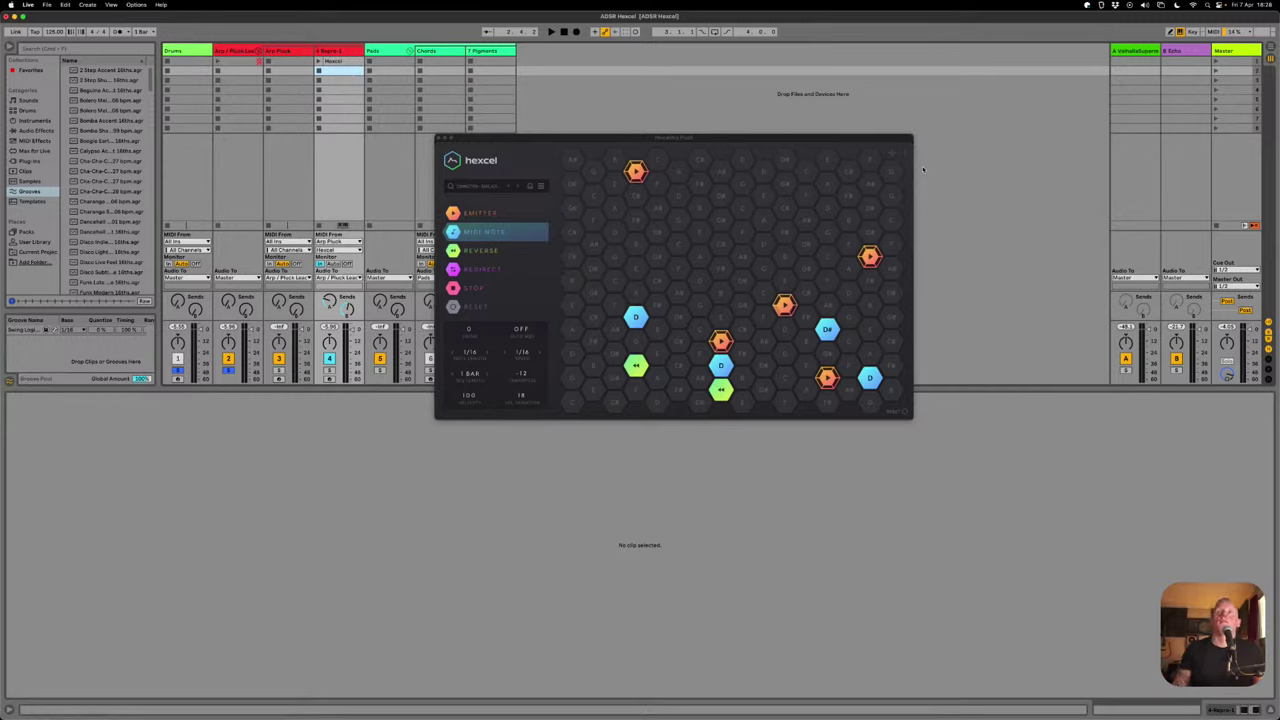
- Set Hexcel's export length to 8 bars and move the plug-in window slightly lower
{"action": "left_click", "coordinate": [827, 184]}
{"action": "left_click", "coordinate": [836, 192]}
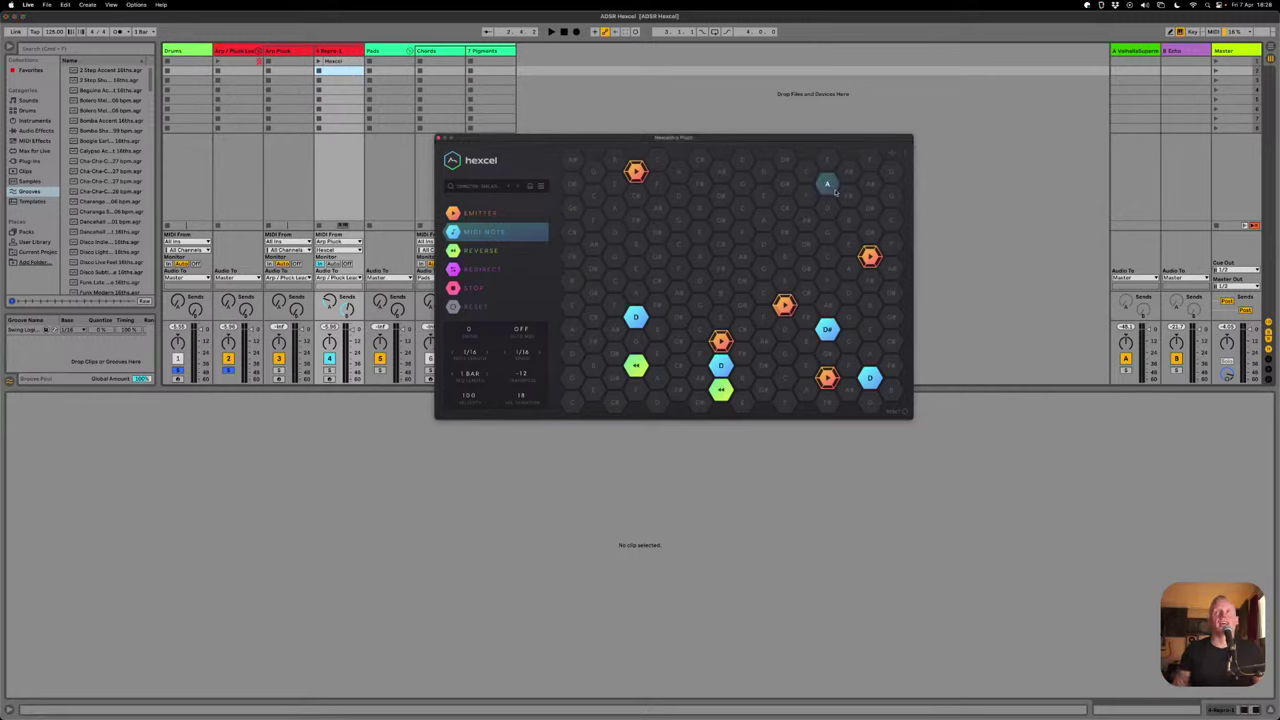
{"action": "left_click_drag", "start_coordinate": [835, 192], "coordinate": [741, 187]}
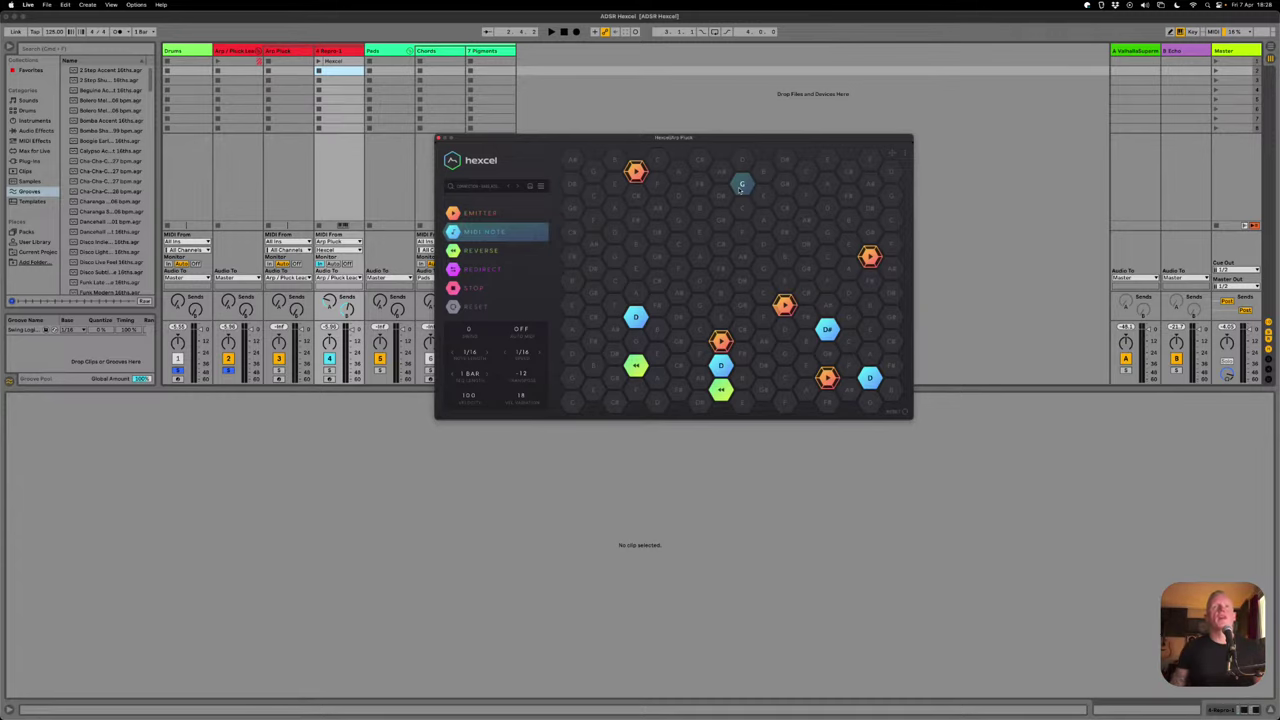
{"action": "left_click_drag", "start_coordinate": [677, 137], "coordinate": [663, 195]}
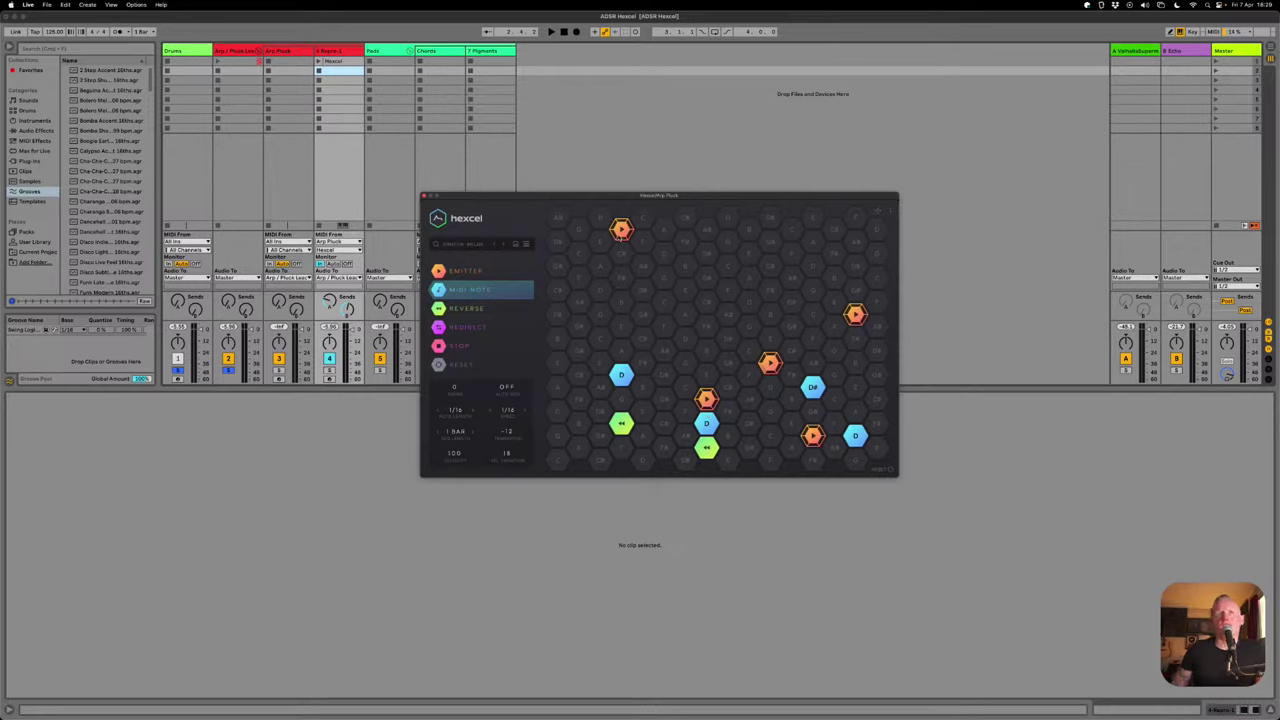
- Audition the pattern with Auto MIDI switched on and switch it off again during playback
{"action": "left_click", "coordinate": [507, 388]}
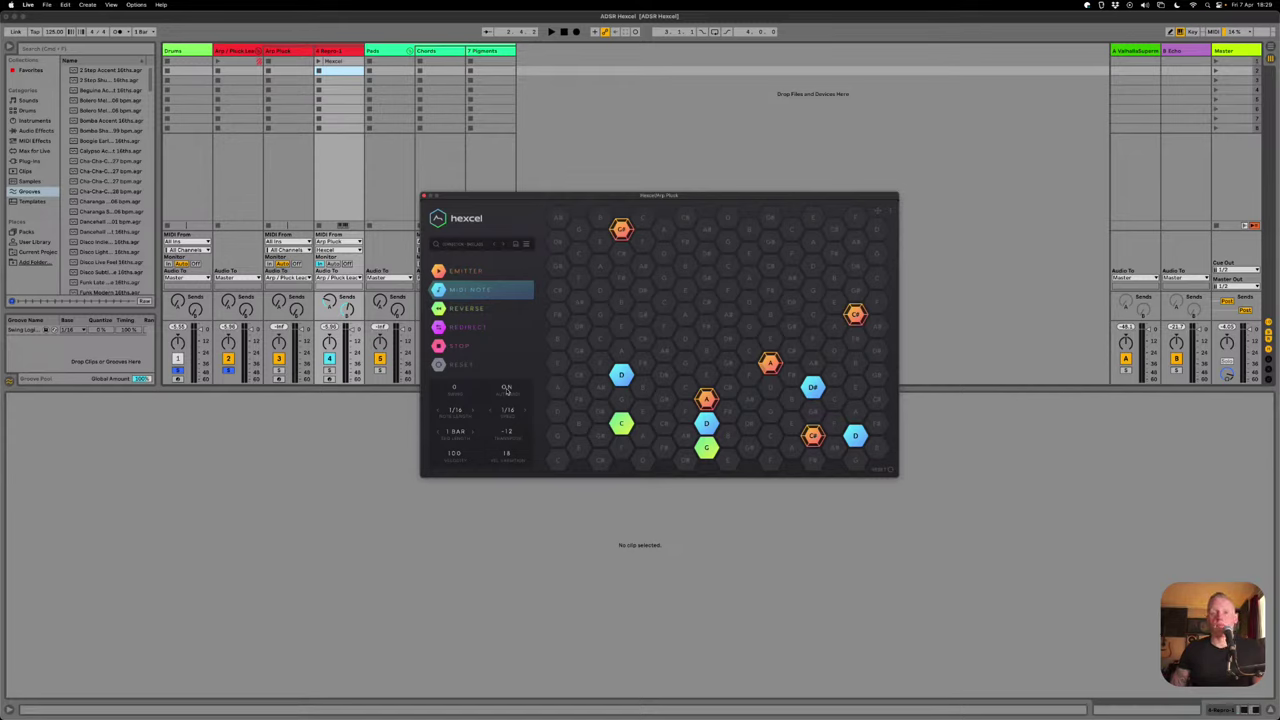
{"action": "key", "text": "space"}
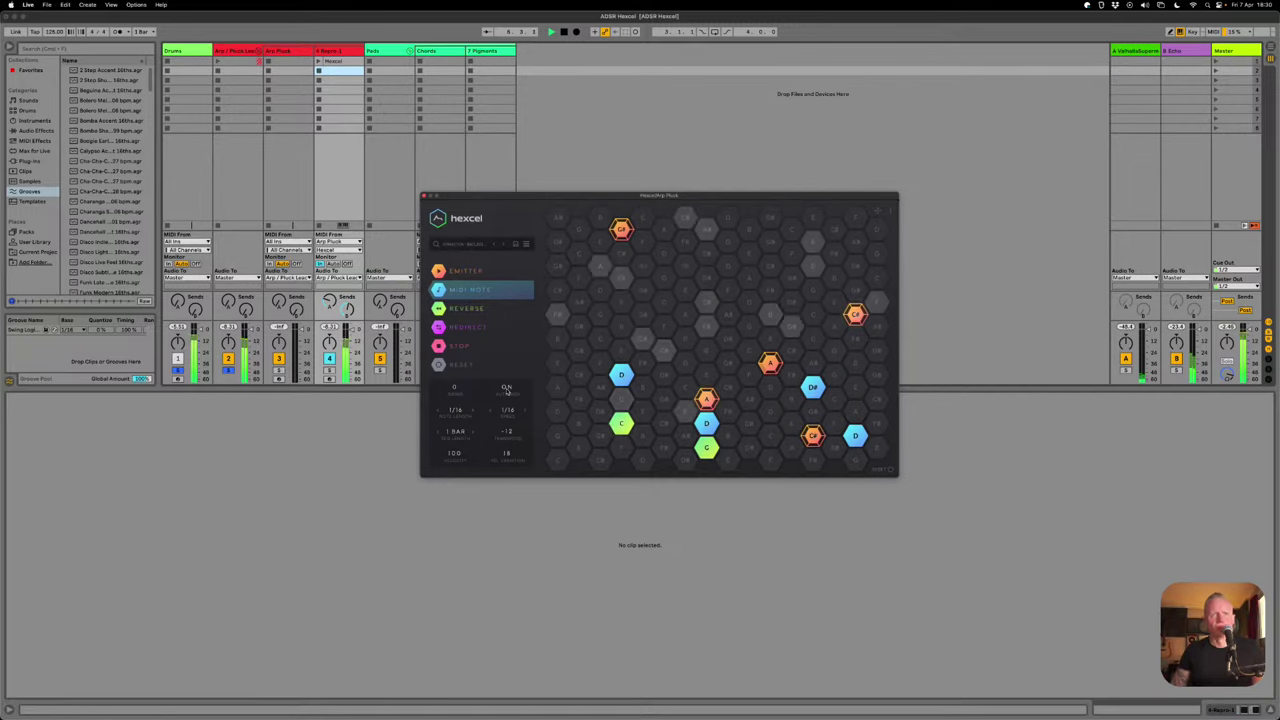
{"action": "left_click", "coordinate": [507, 388]}
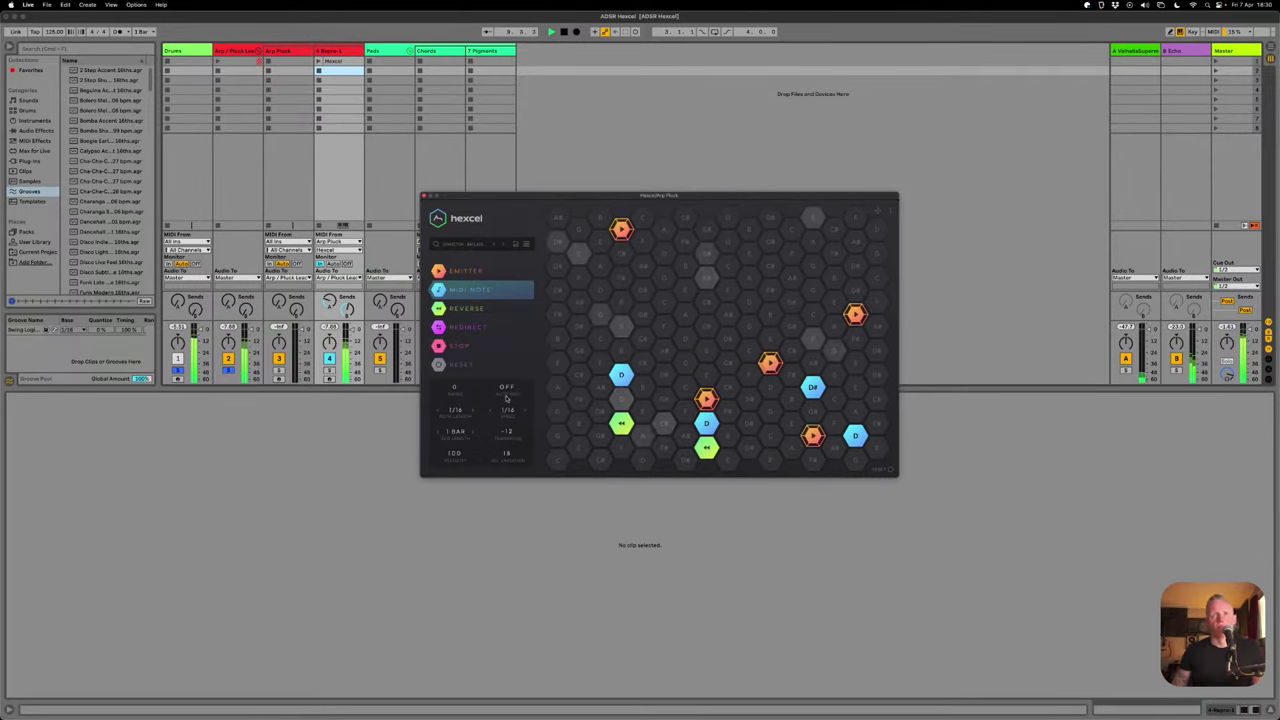
{"action": "key", "text": "space"}
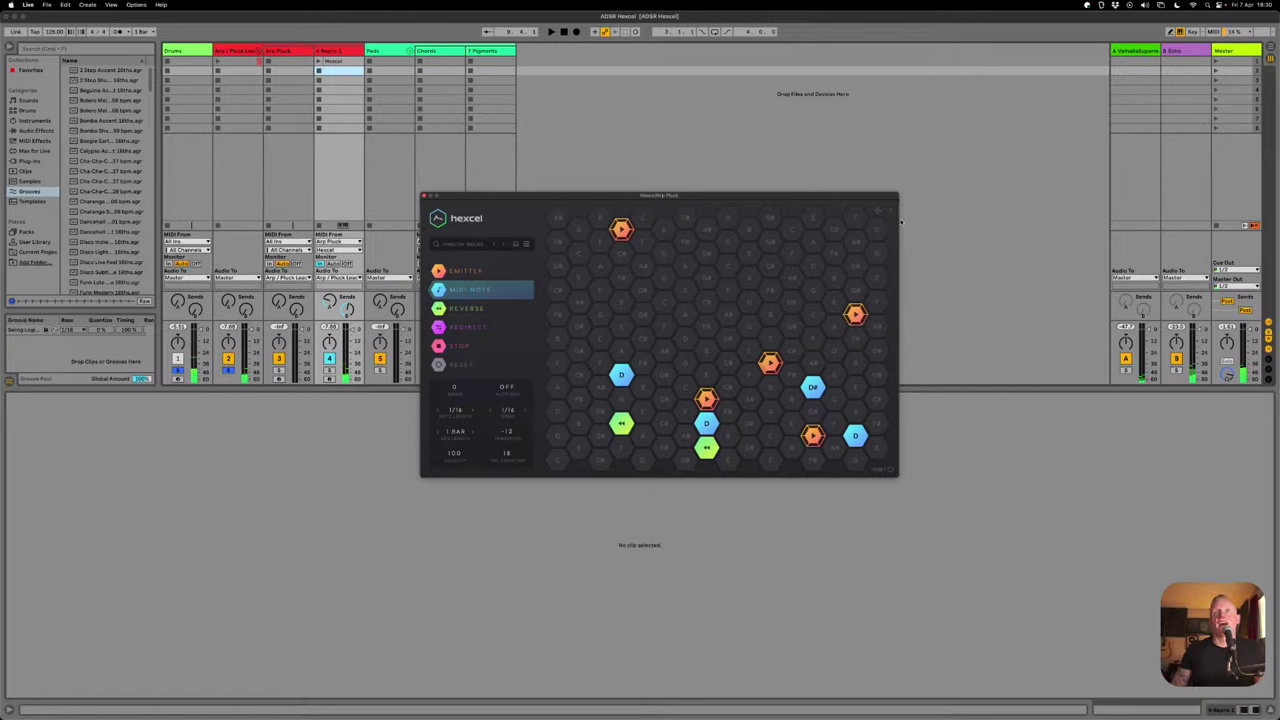
- Export the pattern to the Repro-1 track's second slot with Auto MIDI off and to the third slot with Auto MIDI on
{"action": "left_click_drag", "start_coordinate": [877, 211], "coordinate": [333, 72]}
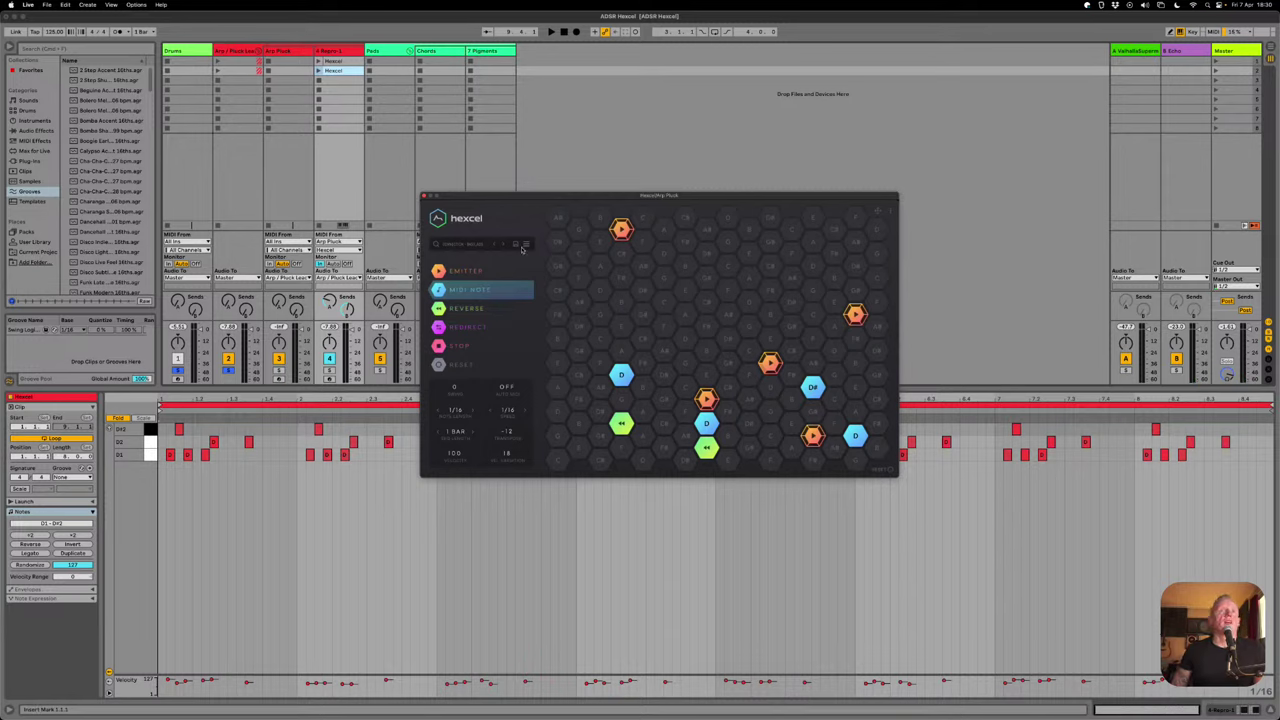
{"action": "left_click", "coordinate": [512, 392]}
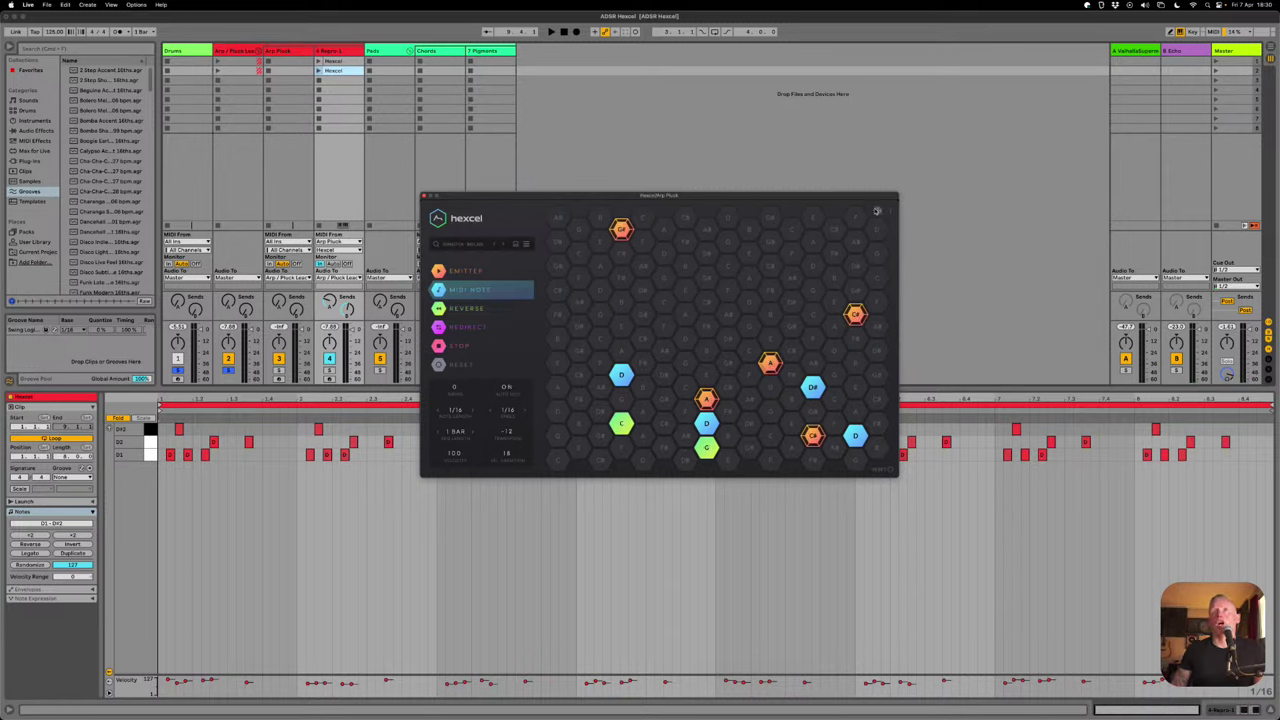
{"action": "key", "text": "super+shift+c"}
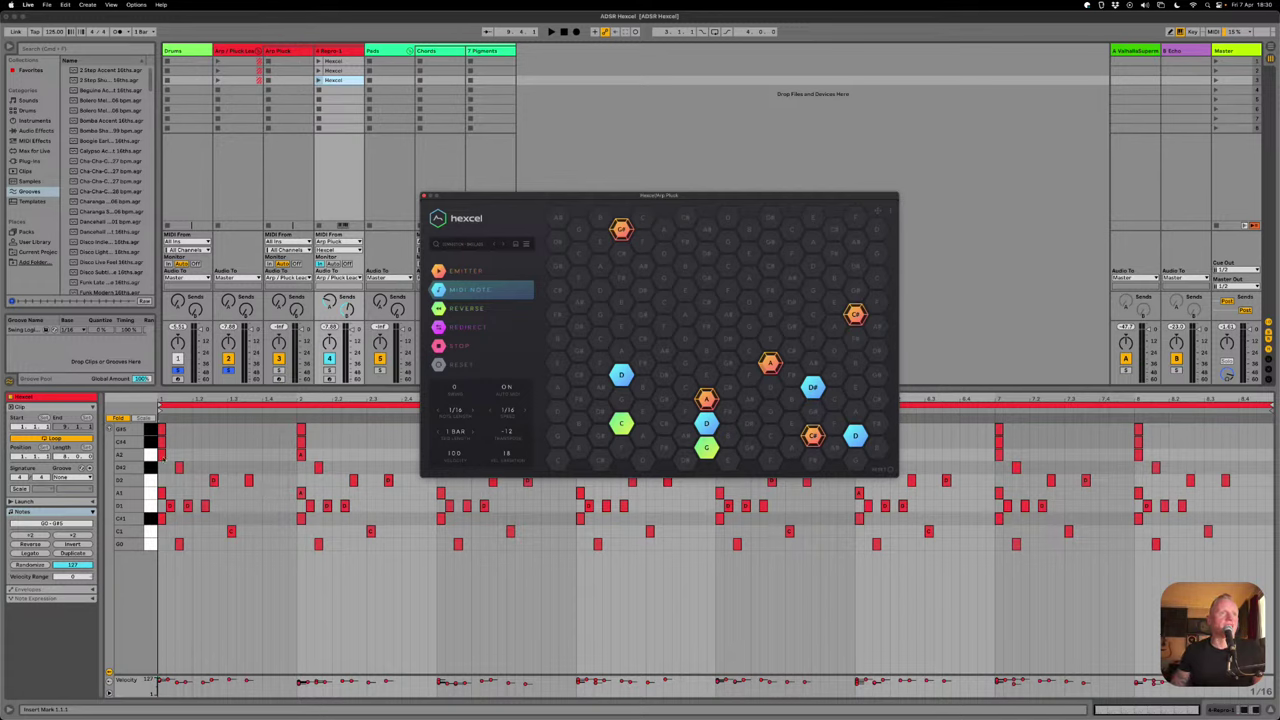
- In the third Hexcel clip, move the three highest downbeat notes so they follow one another at the end of the first bar
{"action": "left_click_drag", "start_coordinate": [163, 457], "coordinate": [273, 462]}
{"action": "left_click_drag", "start_coordinate": [162, 441], "coordinate": [275, 443]}
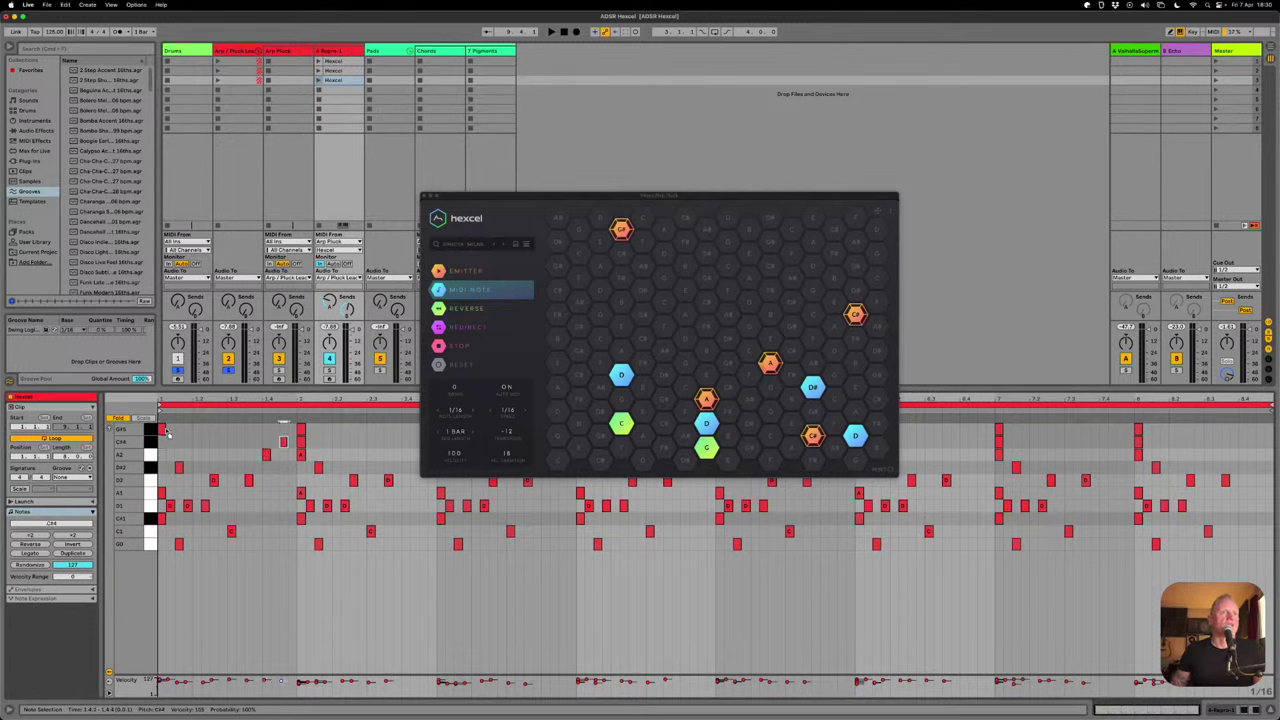
{"action": "left_click_drag", "start_coordinate": [161, 428], "coordinate": [293, 431]}
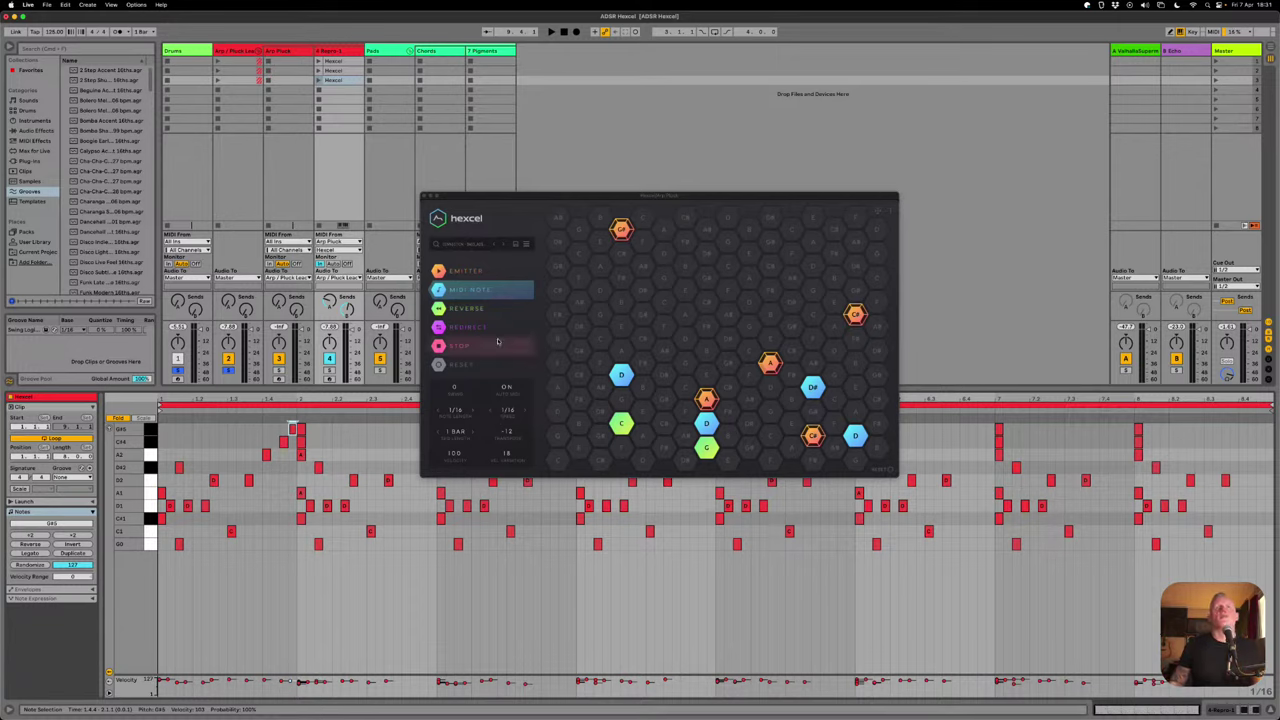
- Open the Hexcel windows of the Chords and Arp Pluck tracks and place them side by side
{"action": "left_click", "coordinate": [424, 197]}
{"action": "left_click", "coordinate": [430, 56]}
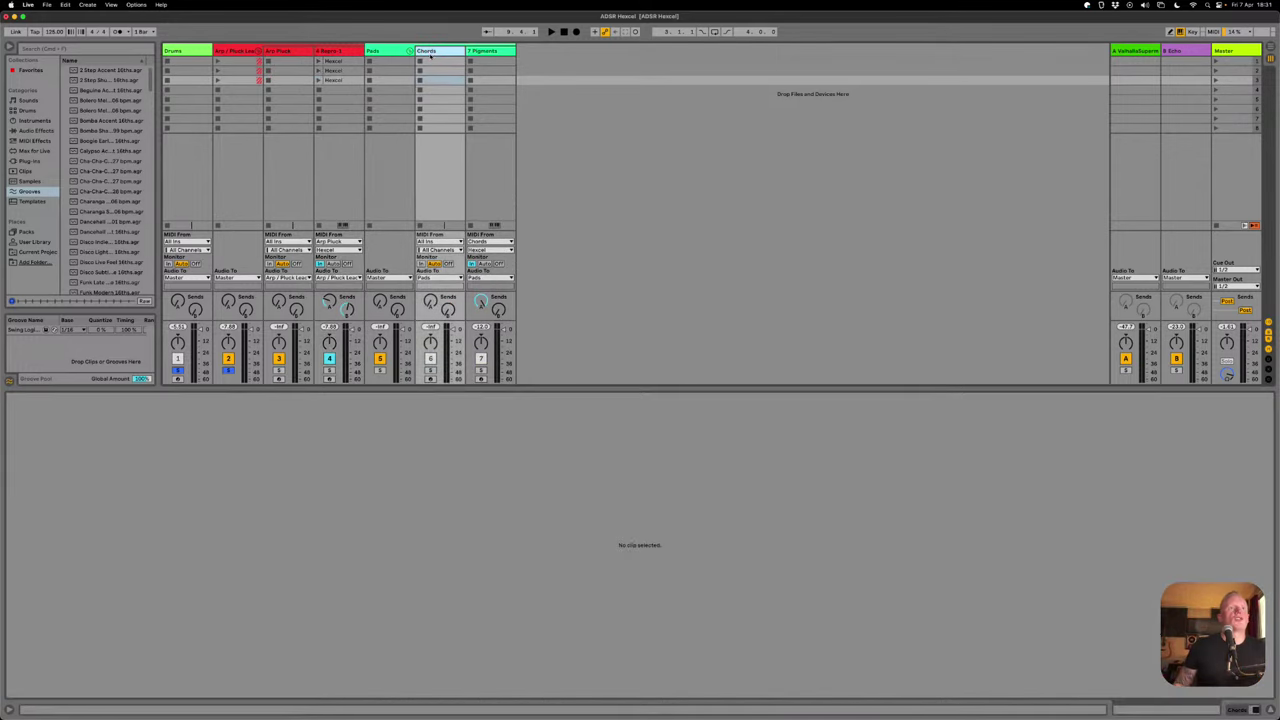
{"action": "double_click", "coordinate": [431, 55]}
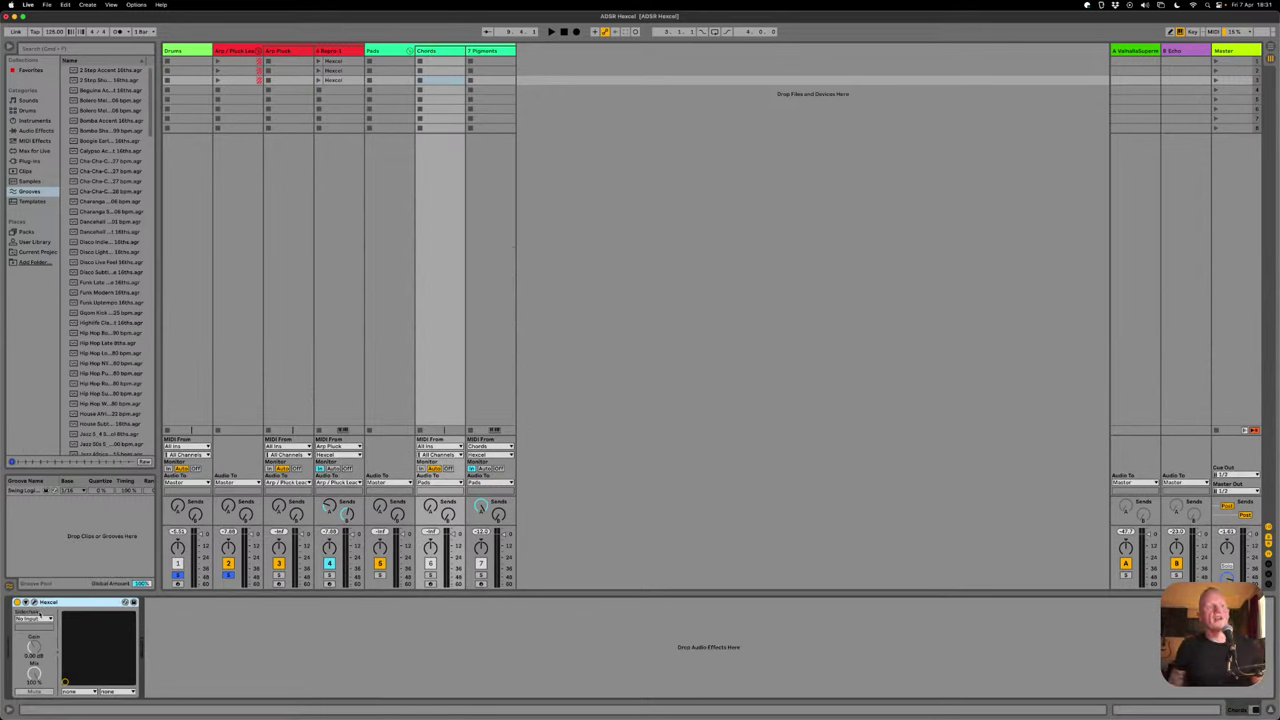
{"action": "left_click", "coordinate": [277, 51]}
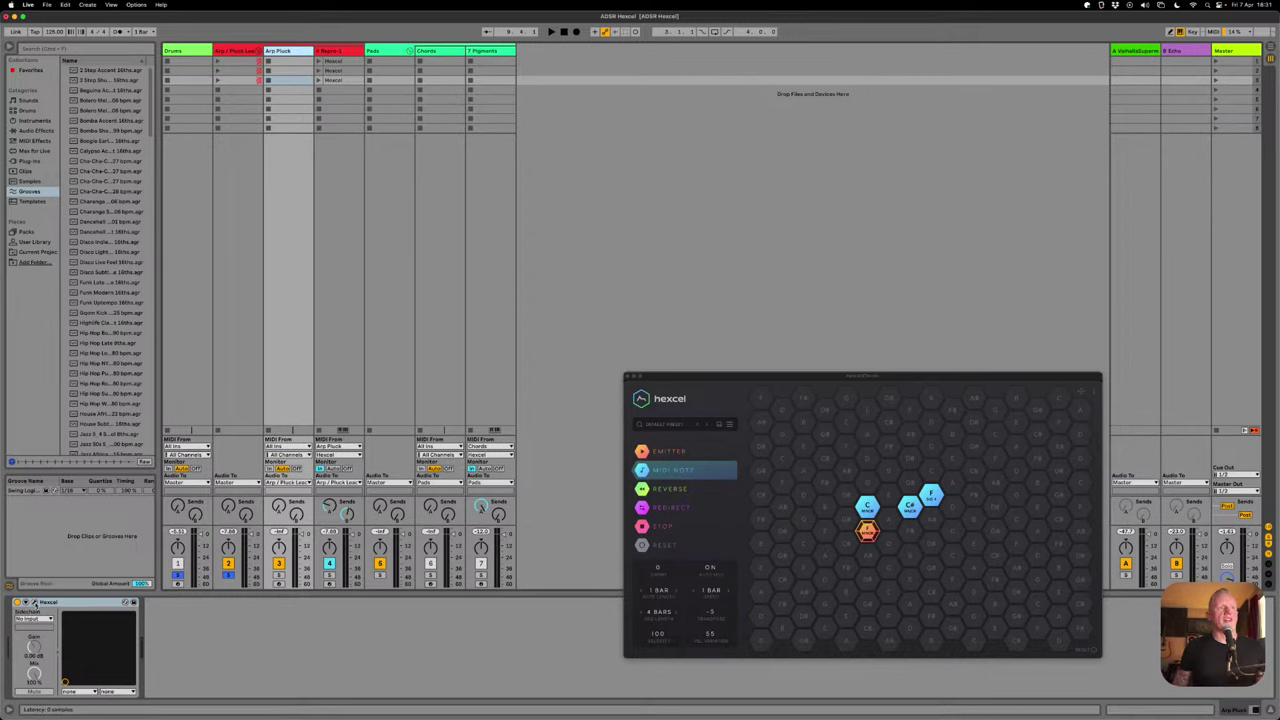
{"action": "left_click", "coordinate": [26, 601]}
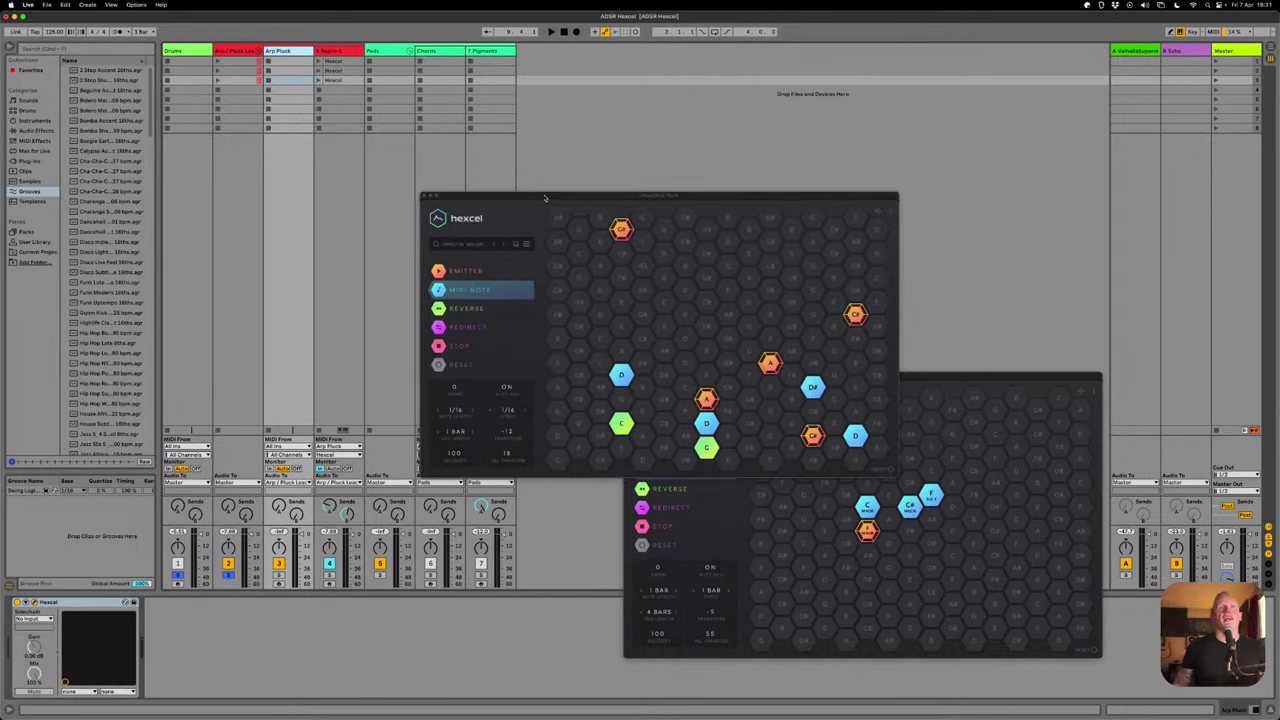
{"action": "left_click_drag", "start_coordinate": [540, 195], "coordinate": [238, 289]}
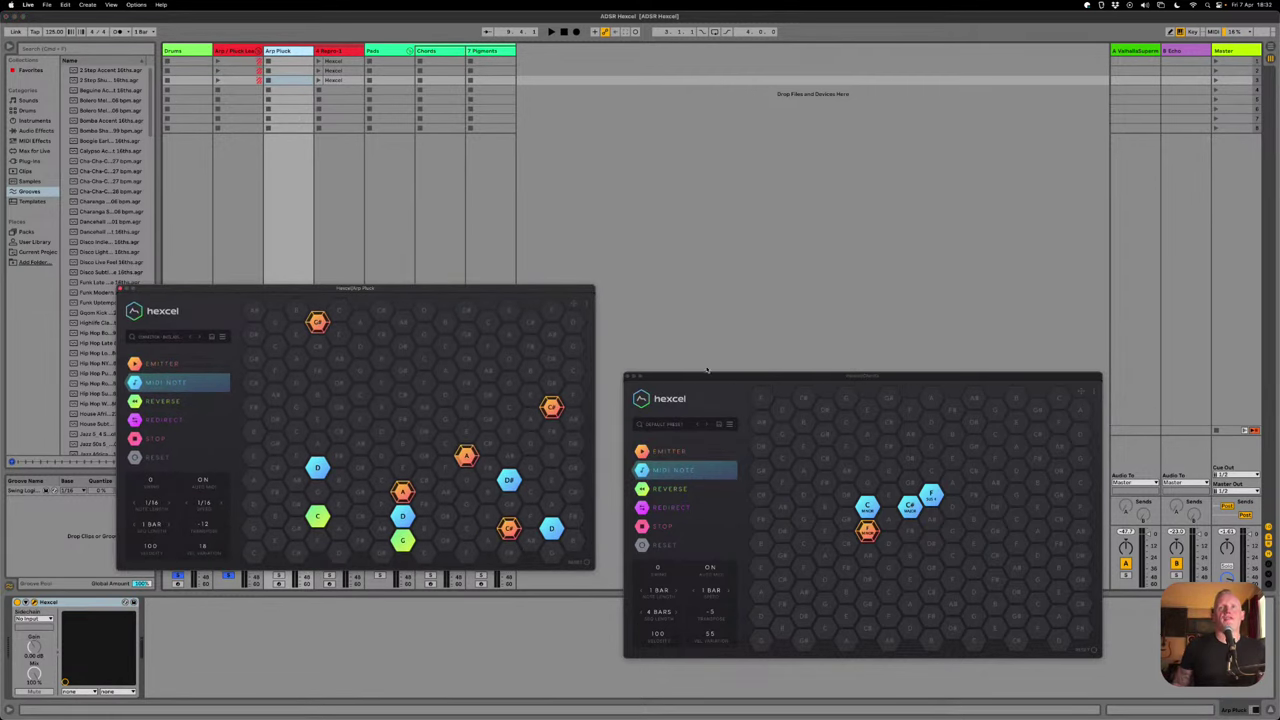
{"action": "left_click_drag", "start_coordinate": [688, 377], "coordinate": [668, 288]}
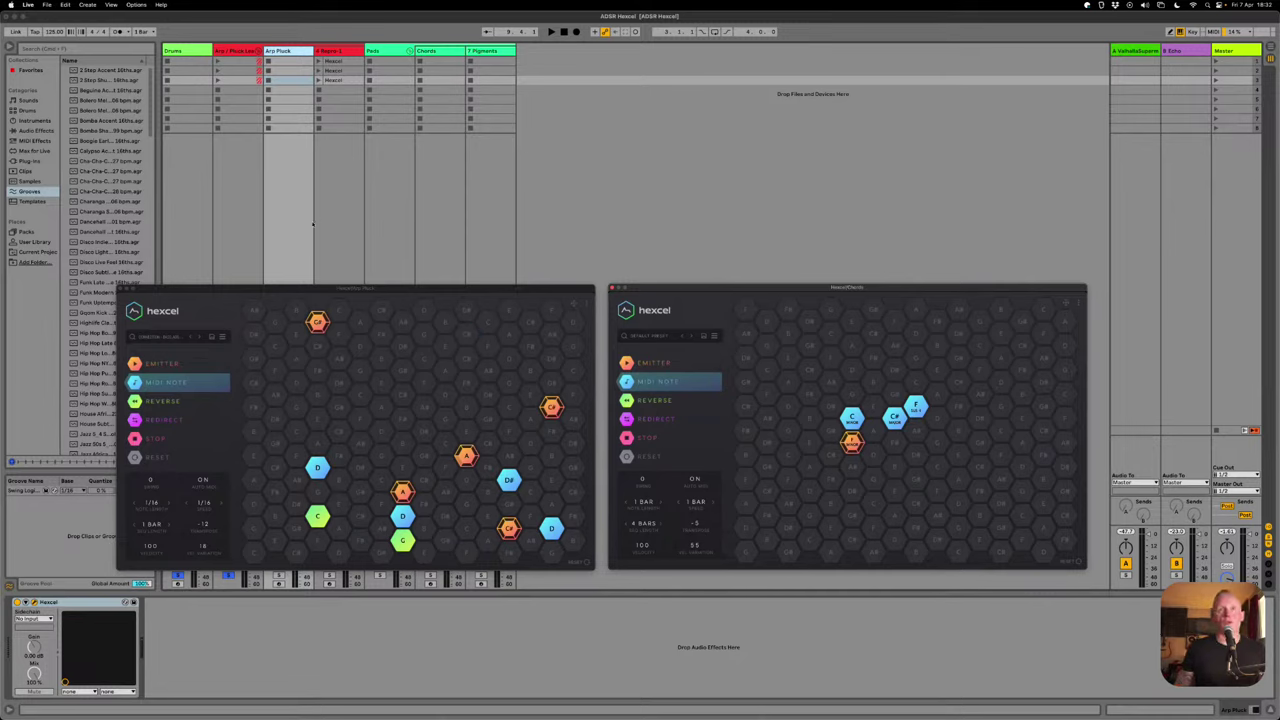
- Check the plug-in window options in the plug-in preferences and close the preferences
{"action": "left_click", "coordinate": [398, 190]}
{"action": "key", "text": "super+comma"}
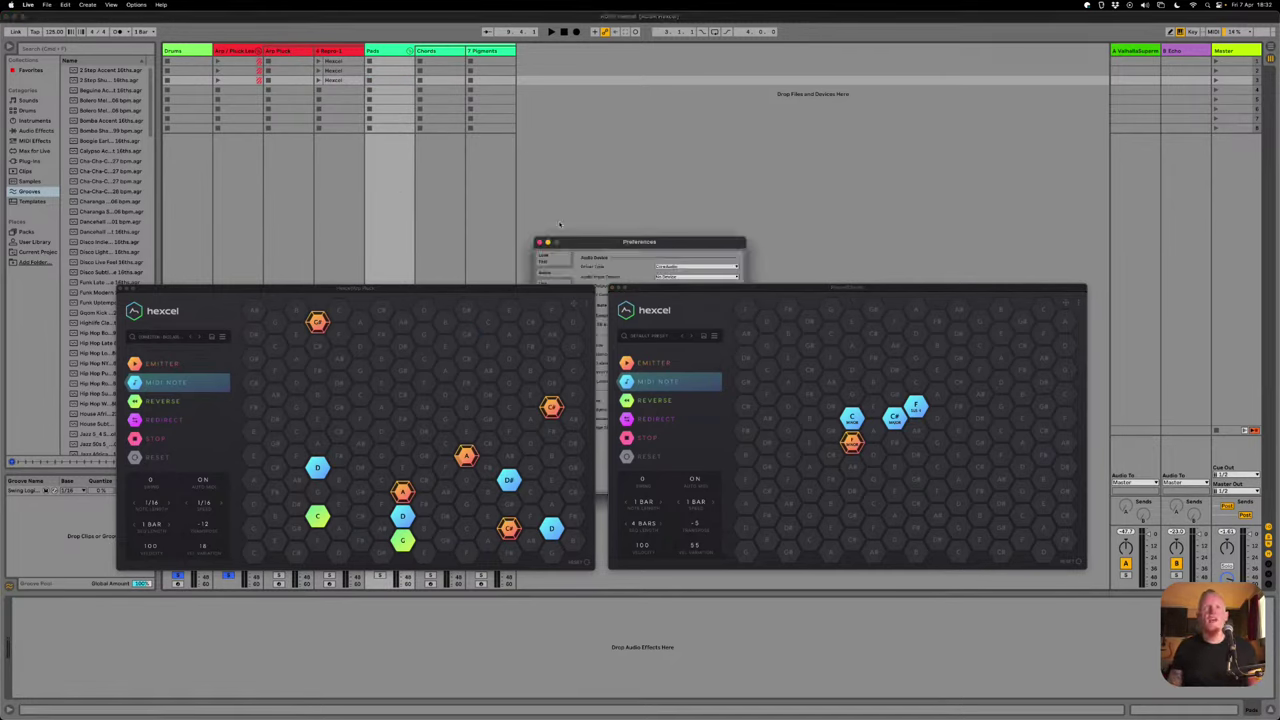
{"action": "left_click", "coordinate": [558, 151]}
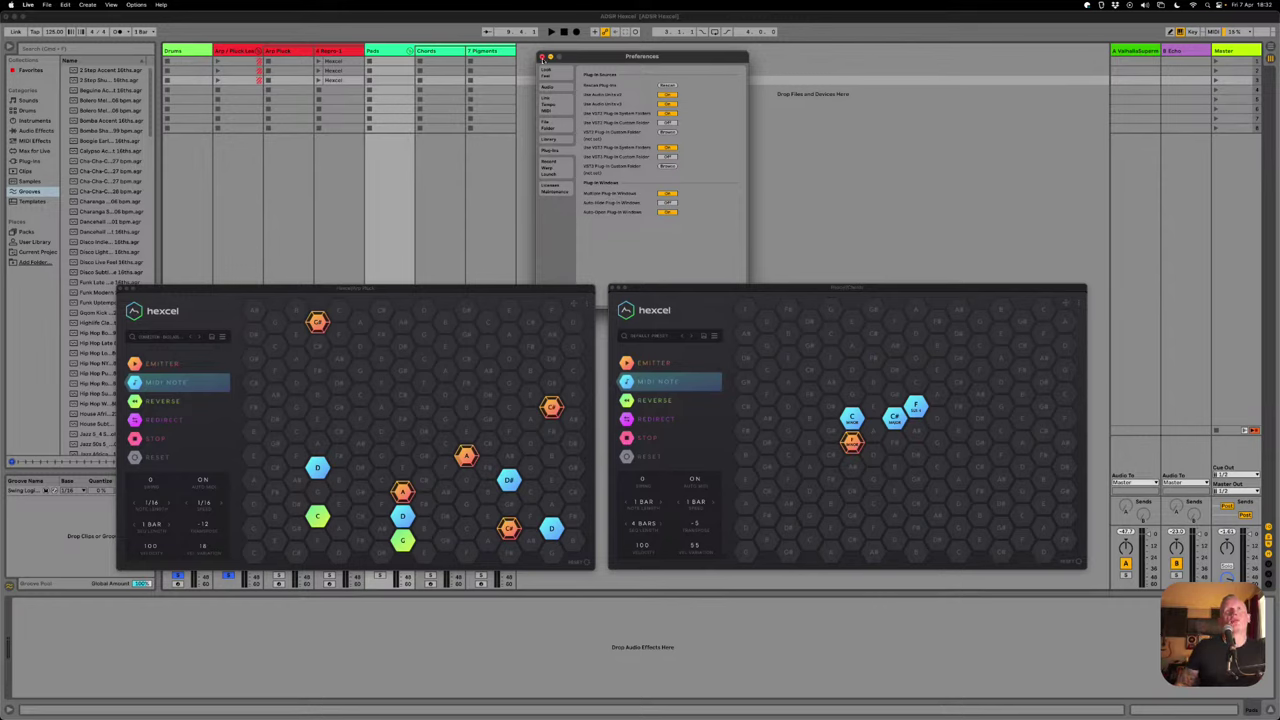
{"action": "left_click", "coordinate": [541, 56]}
- Load the saved user preset into the Arp Pluck track's Hexcel instance
{"action": "left_click", "coordinate": [170, 337]}
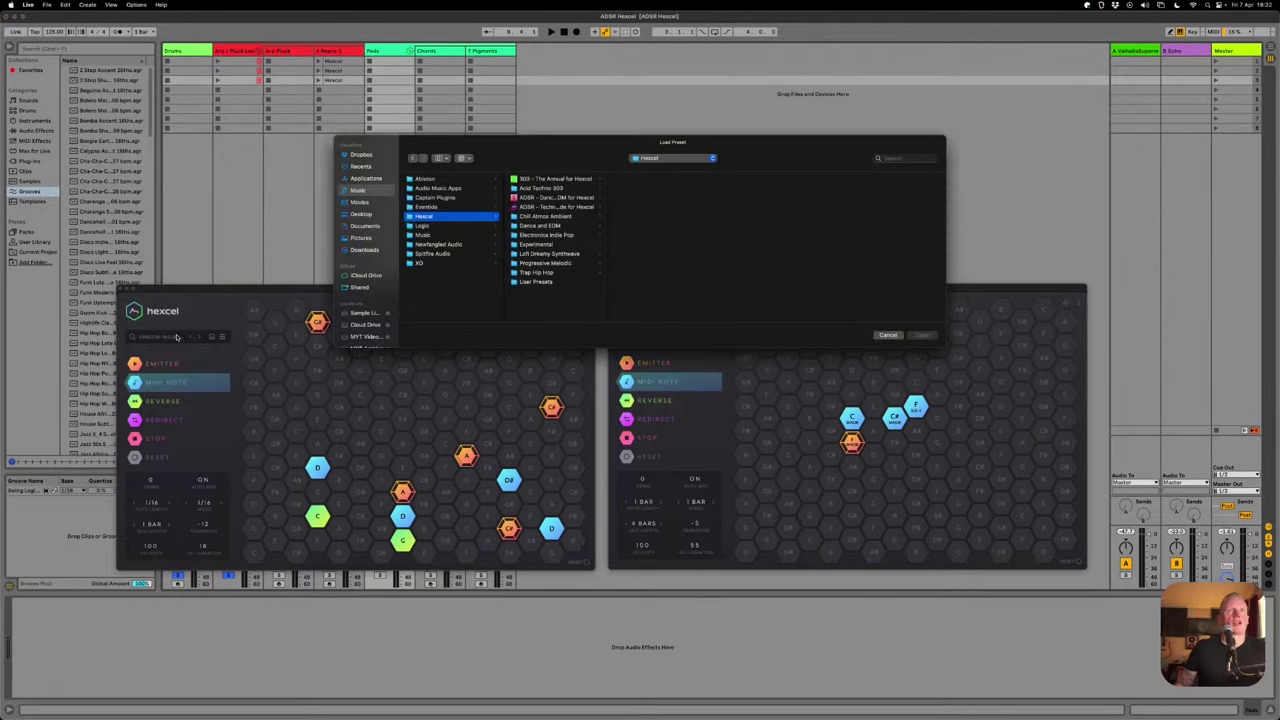
{"action": "left_click", "coordinate": [536, 281]}
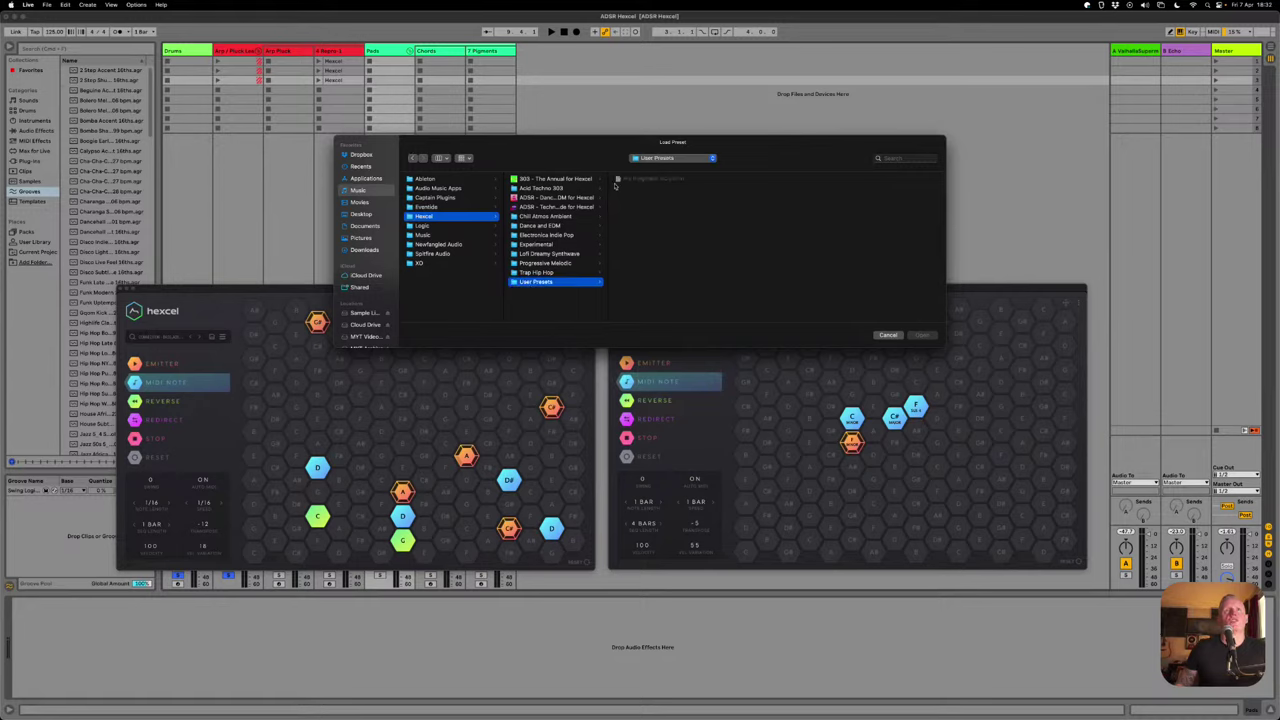
{"action": "double_click", "coordinate": [645, 180]}
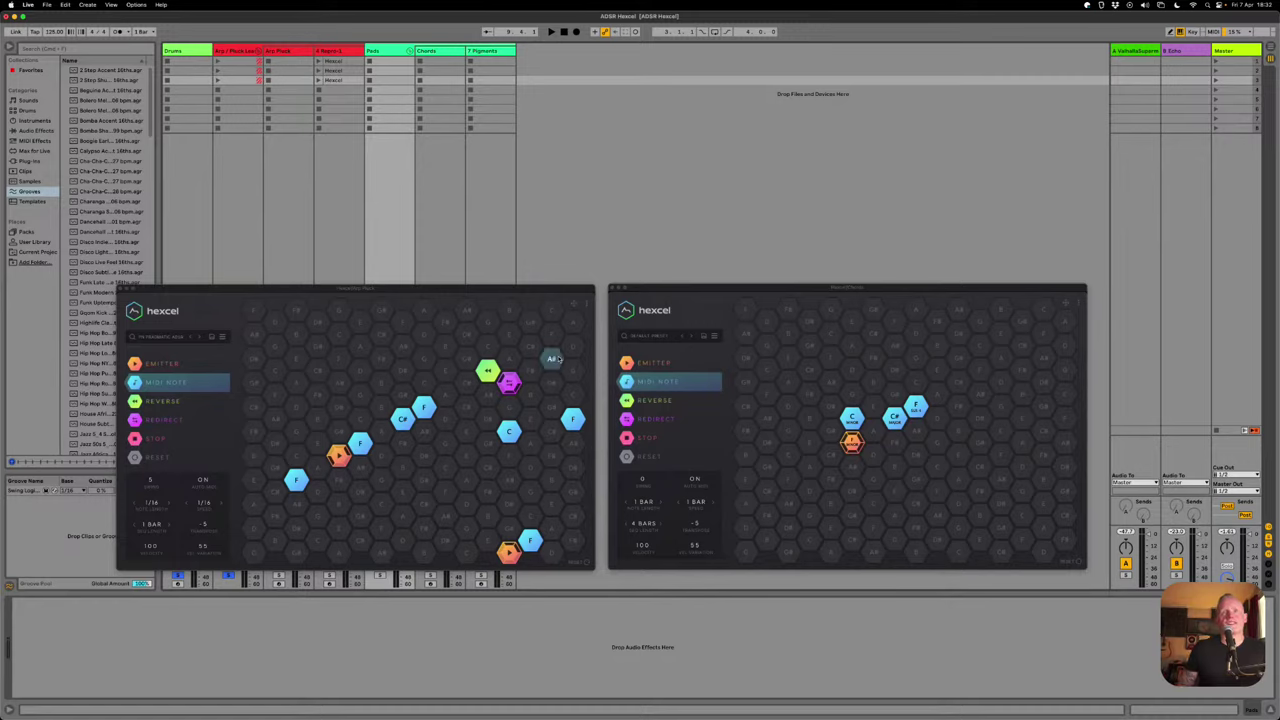
{"action": "left_click", "coordinate": [496, 292]}
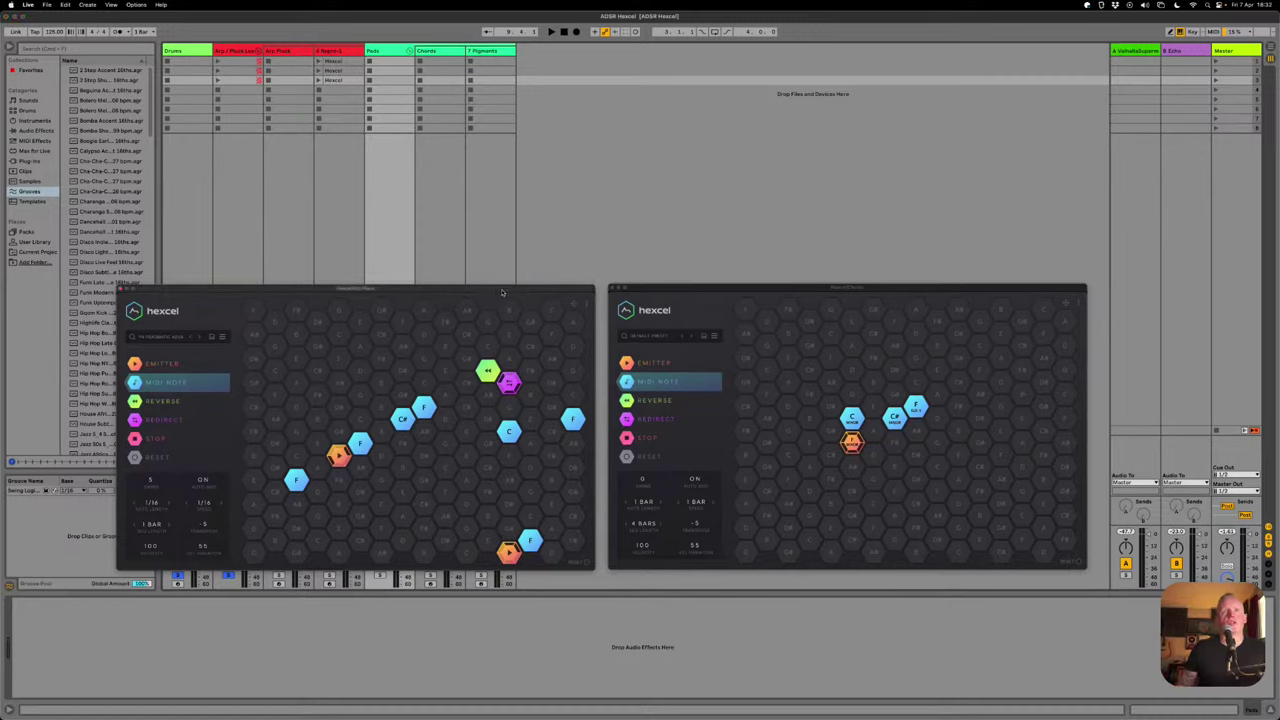
{"action": "left_click", "coordinate": [867, 372]}
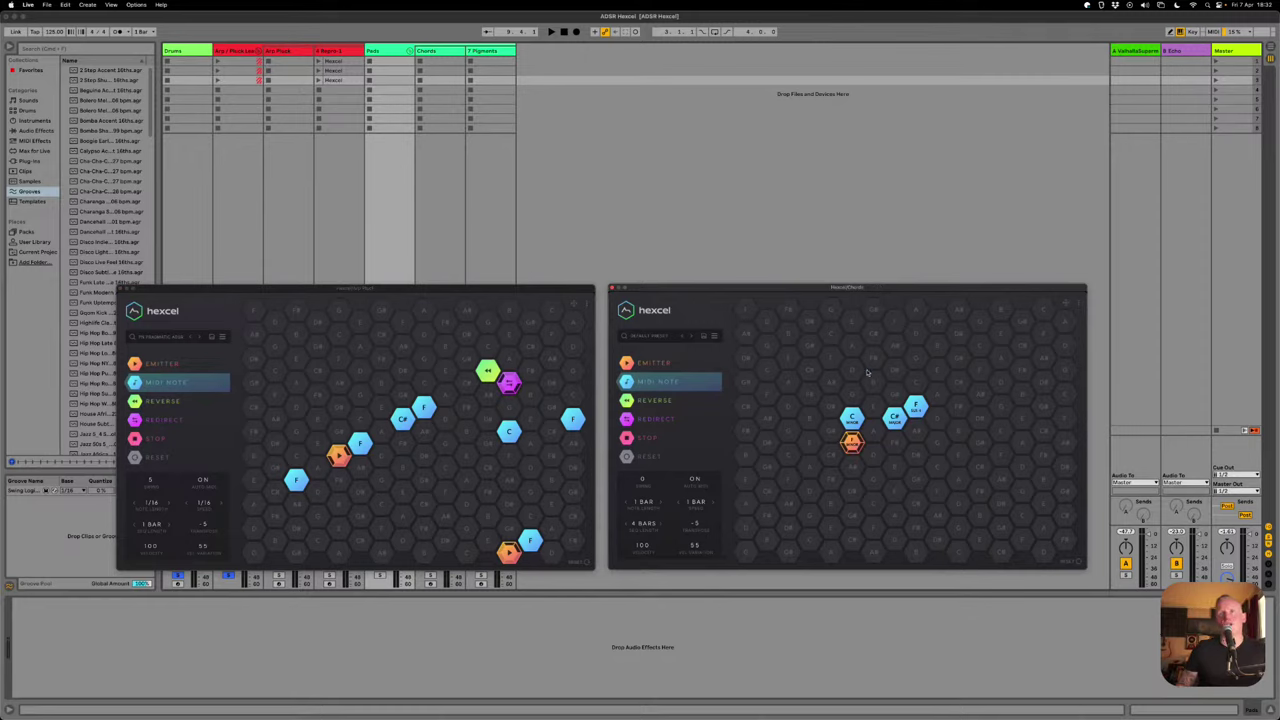
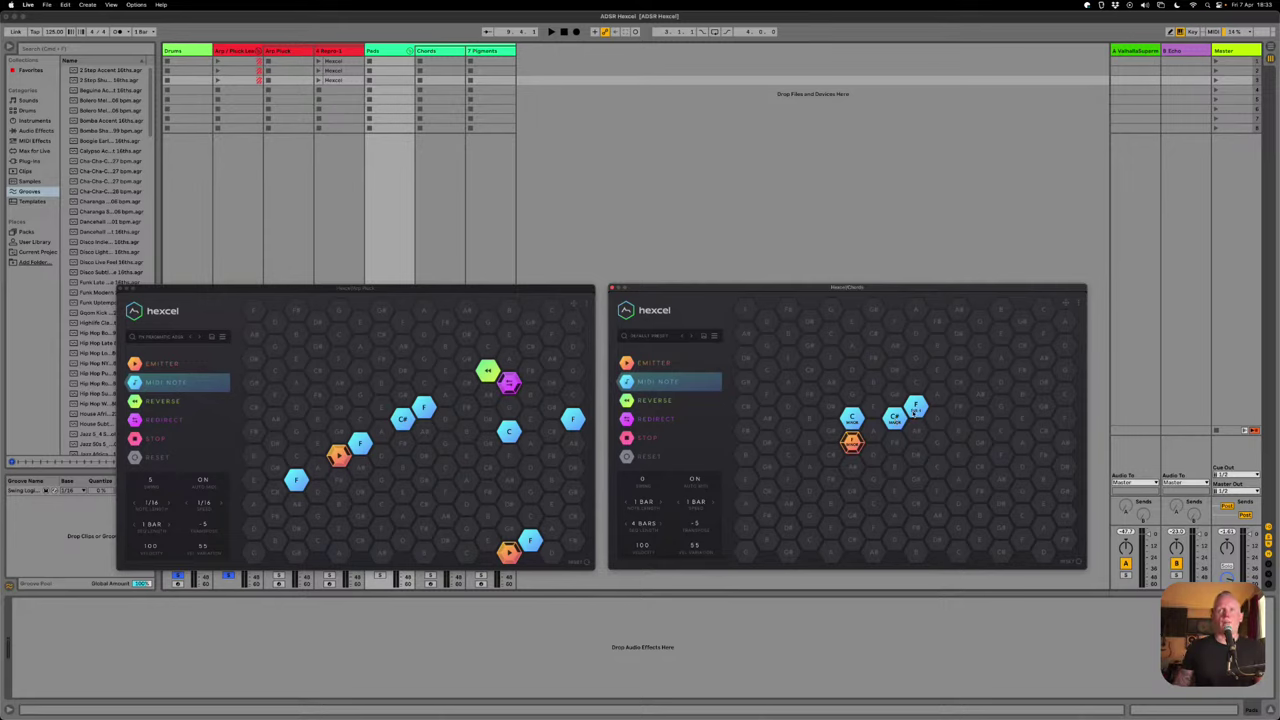
- Clear the Drums and Arp / Pluck Lead solos, solo the Pads track instead, and audition the Chords pattern
{"action": "left_click", "coordinate": [213, 580]}
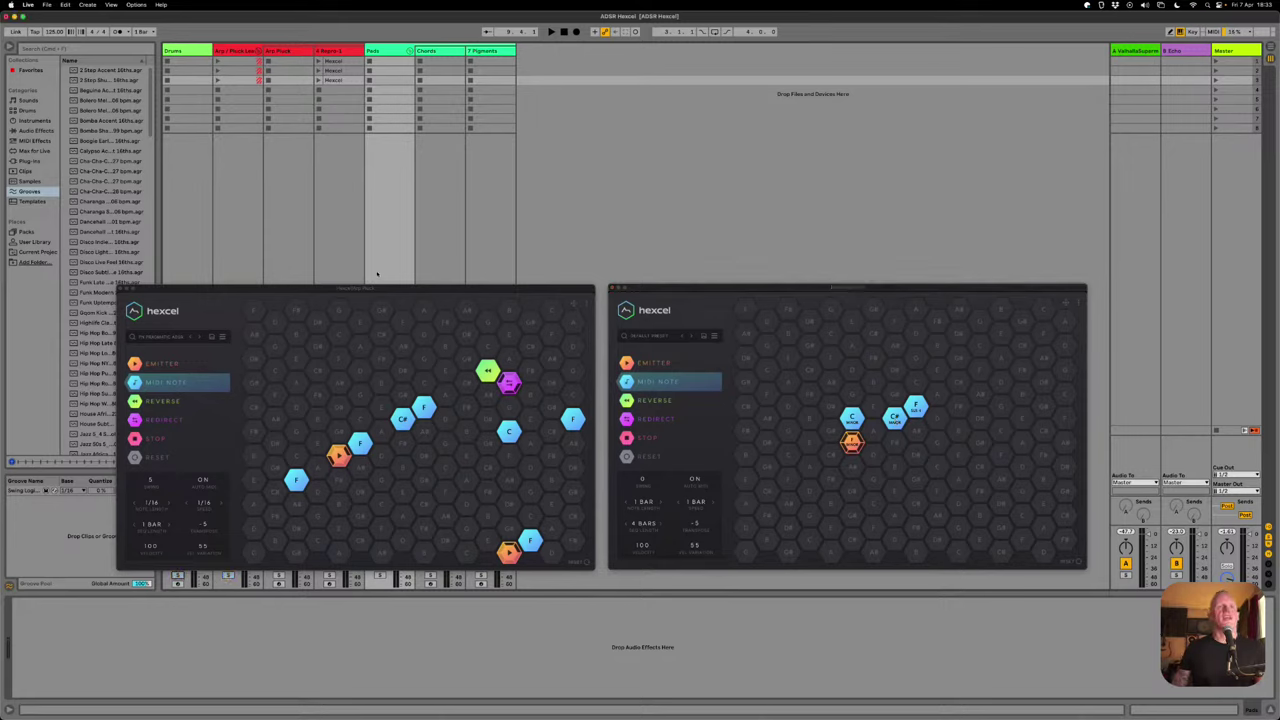
{"action": "left_click_drag", "start_coordinate": [385, 292], "coordinate": [307, 140]}
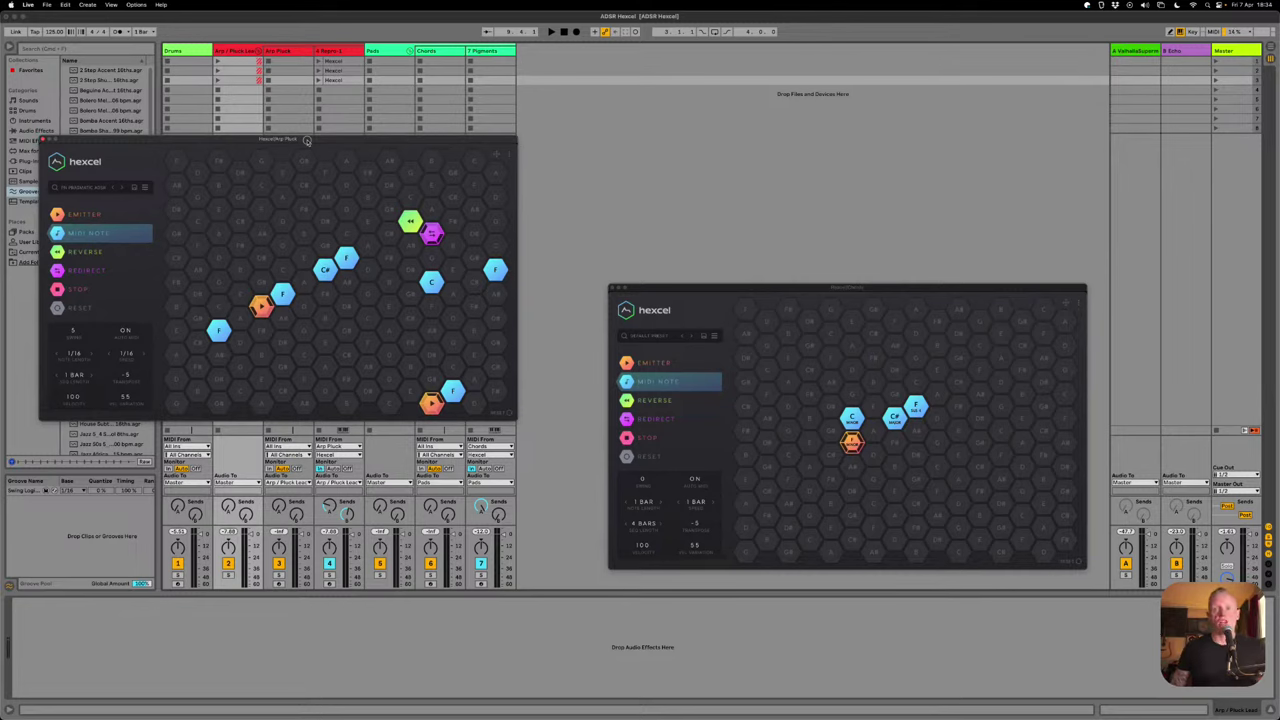
{"action": "left_click_drag", "start_coordinate": [307, 140], "coordinate": [301, 142]}
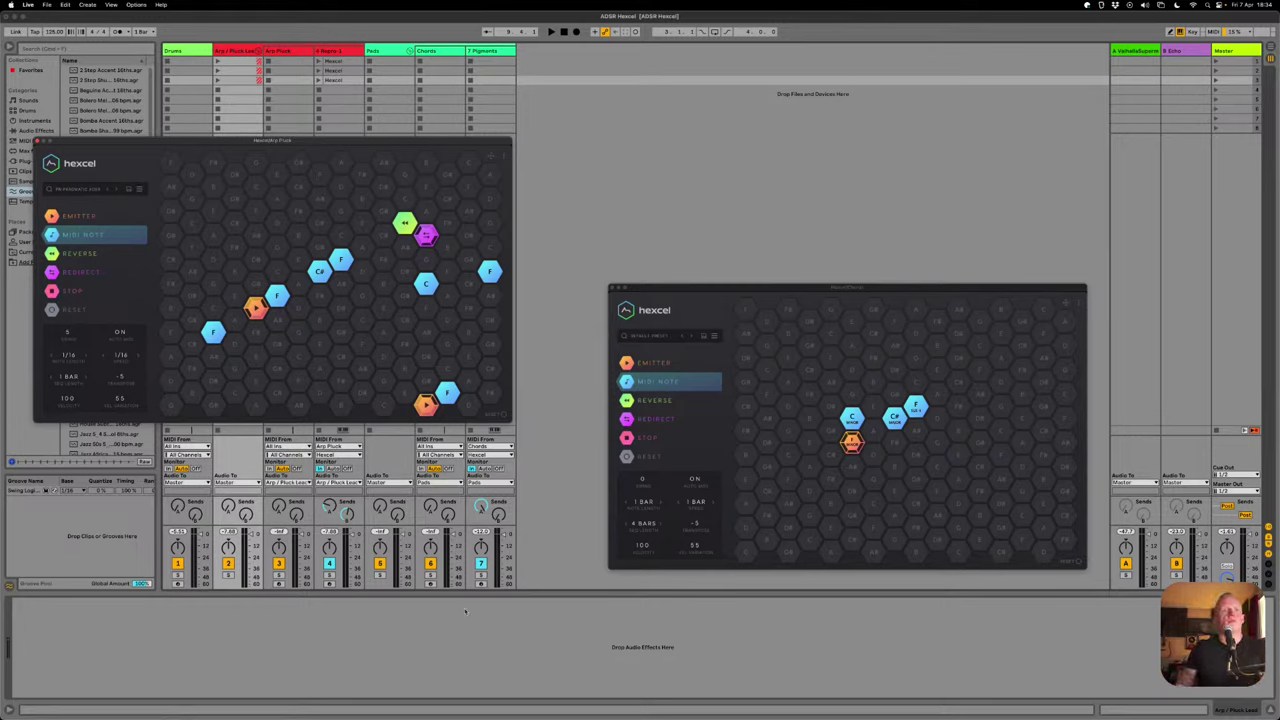
{"action": "left_click", "coordinate": [481, 577]}
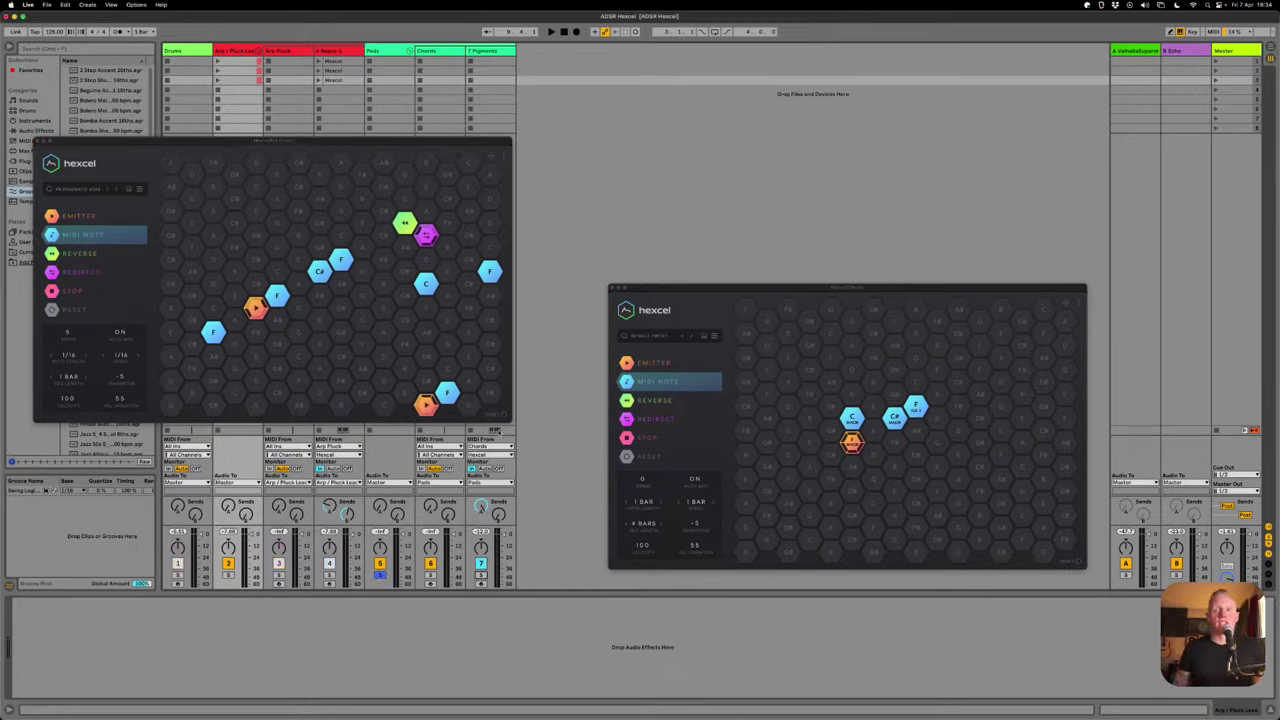
{"action": "key", "text": "space"}
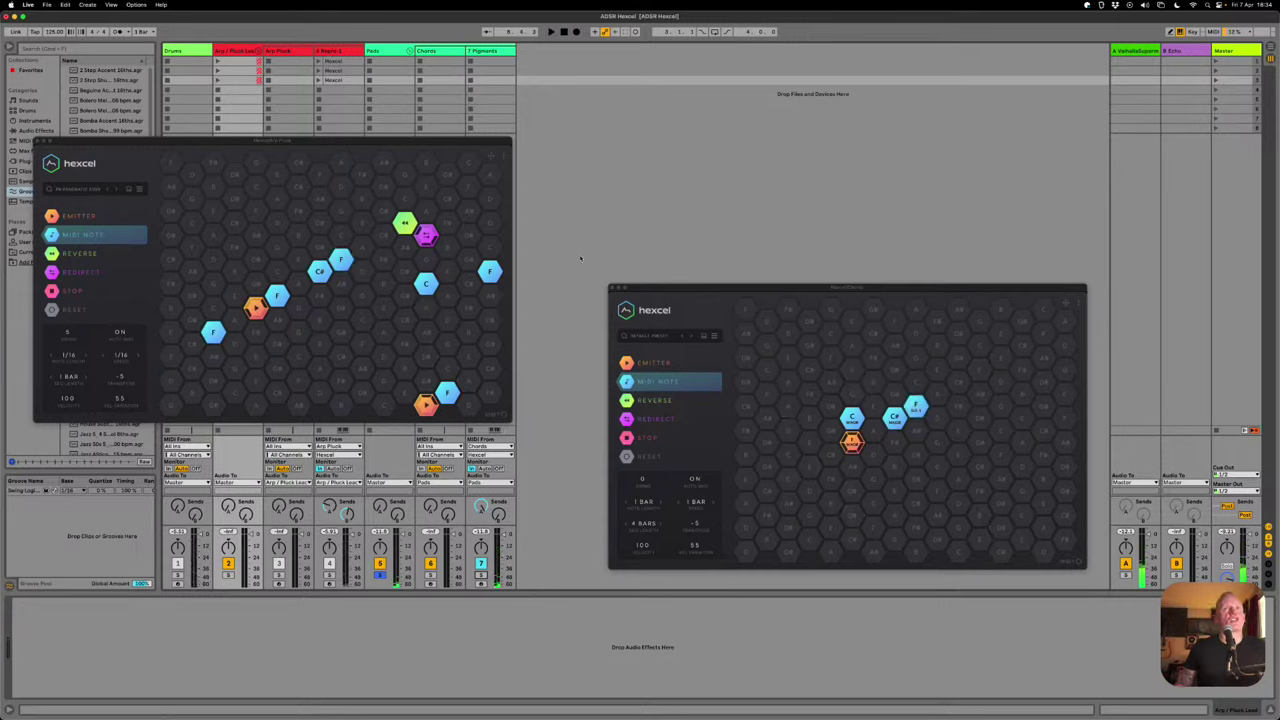
- Place the Chords Hexcel window beside the Arp Pluck one, and remove and re-place the C note above its emitter
{"action": "left_click_drag", "start_coordinate": [651, 289], "coordinate": [562, 144]}
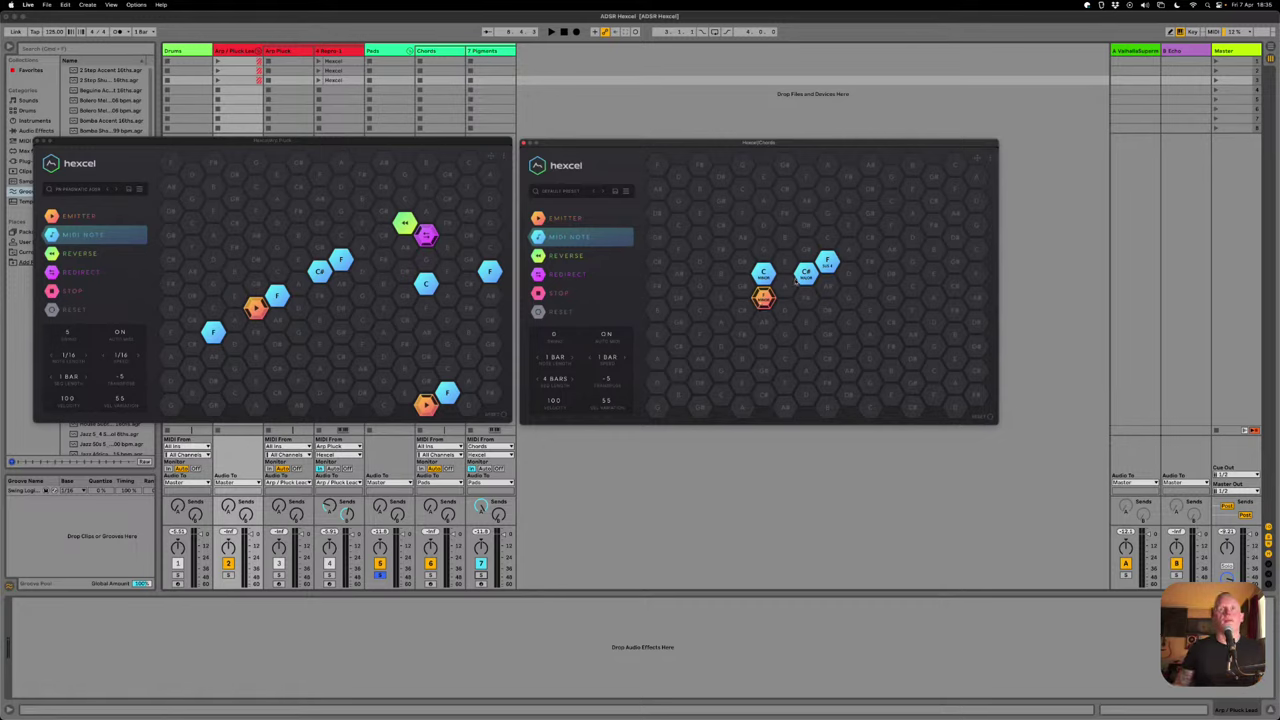
{"action": "mouse_move", "coordinate": [765, 282]}
{"action": "left_mouse_down"}
{"action": "mouse_move", "coordinate": [742, 364]}
{"action": "mouse_move", "coordinate": [765, 401]}
{"action": "mouse_move", "coordinate": [740, 302]}
{"action": "mouse_move", "coordinate": [763, 274]}
{"action": "mouse_move", "coordinate": [772, 288]}
{"action": "left_mouse_up"}
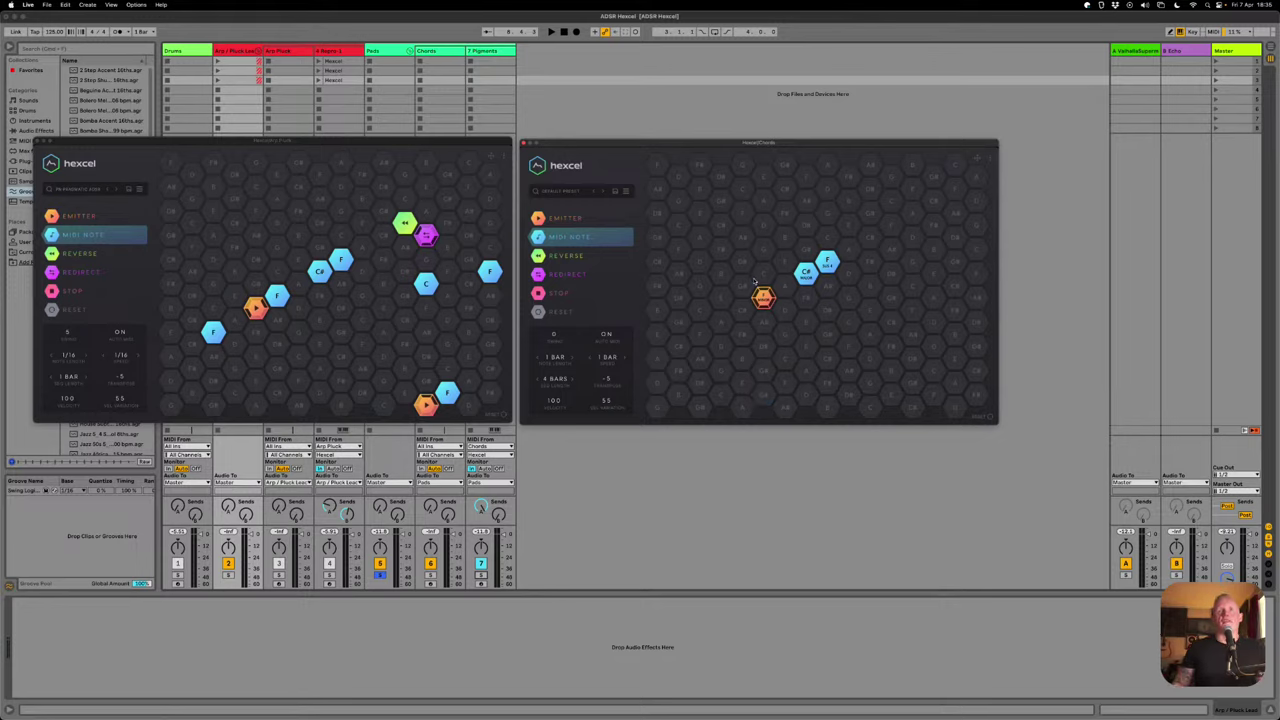
{"action": "left_click", "coordinate": [756, 279]}
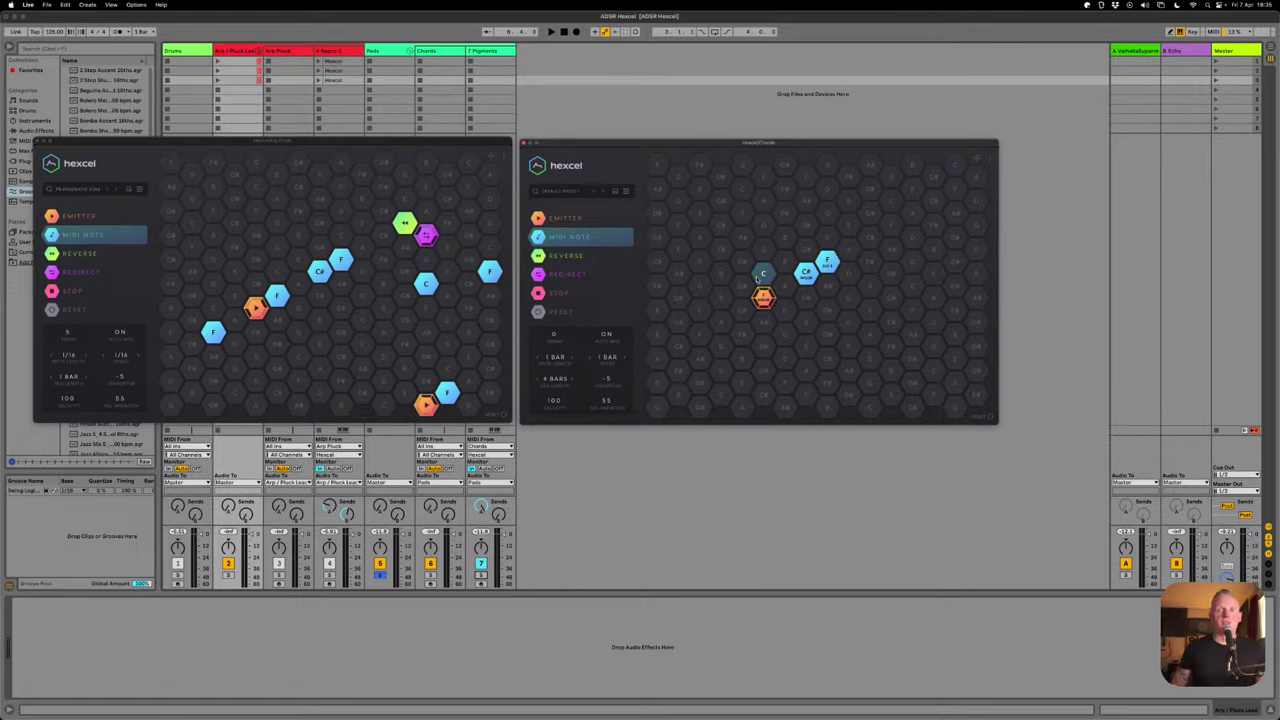
{"action": "mouse_move", "coordinate": [757, 279]}
{"action": "left_mouse_down"}
{"action": "mouse_move", "coordinate": [822, 334]}
{"action": "mouse_move", "coordinate": [696, 288]}
{"action": "mouse_move", "coordinate": [777, 262]}
{"action": "mouse_move", "coordinate": [766, 256]}
{"action": "mouse_move", "coordinate": [721, 301]}
{"action": "mouse_move", "coordinate": [807, 225]}
{"action": "mouse_move", "coordinate": [753, 272]}
{"action": "left_mouse_up"}
{"action": "left_click", "coordinate": [753, 272]}
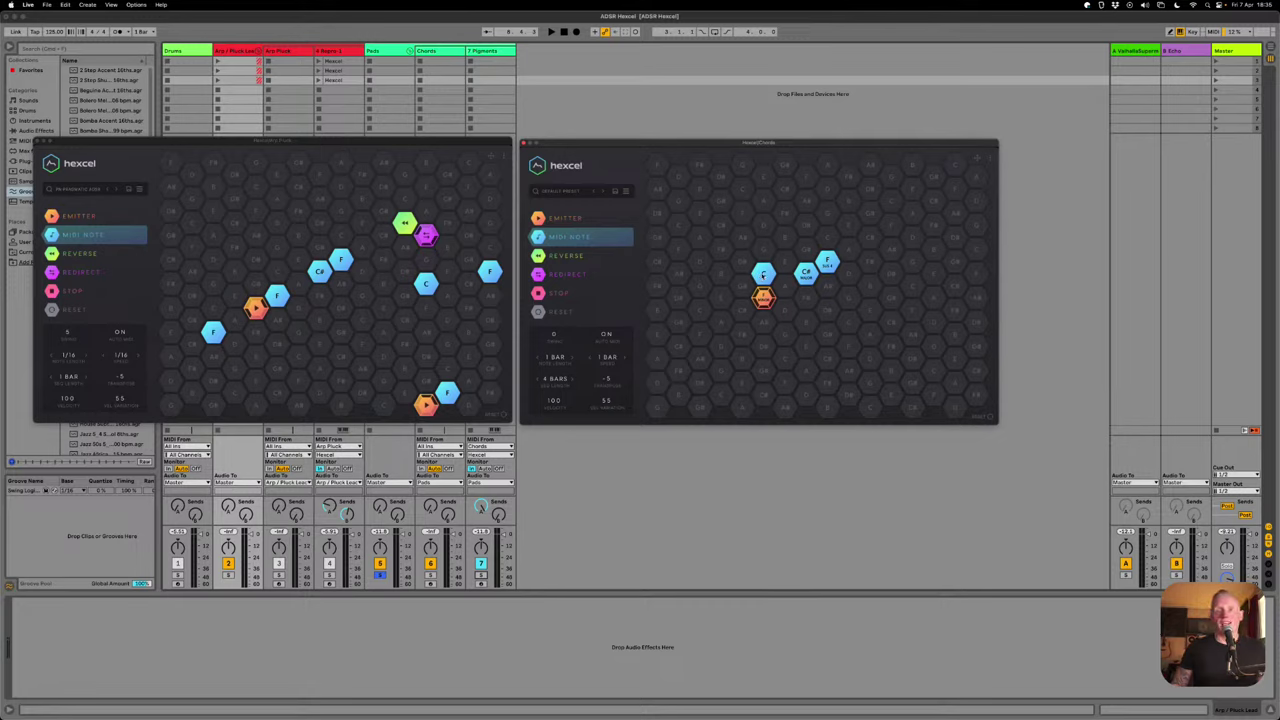
- Look through the chord types for the re-placed C note and set its chord to Minor
{"action": "right_click", "coordinate": [762, 276]}
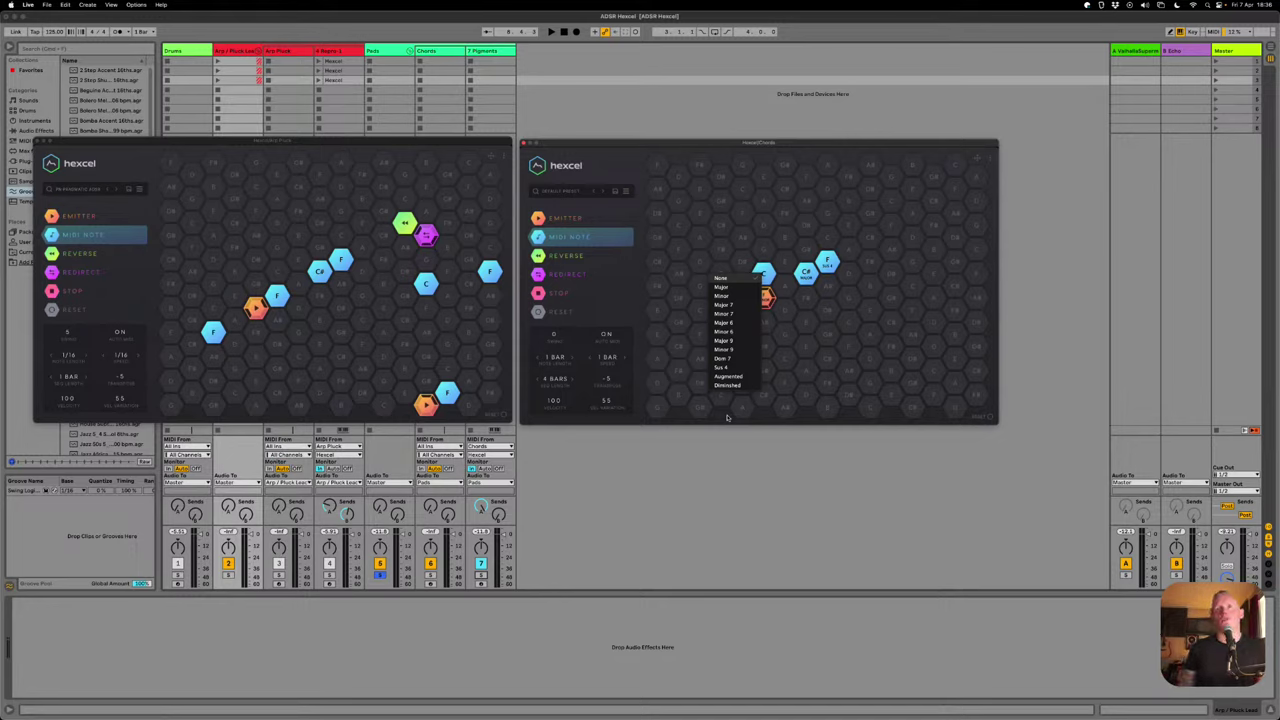
{"action": "left_click", "coordinate": [727, 418]}
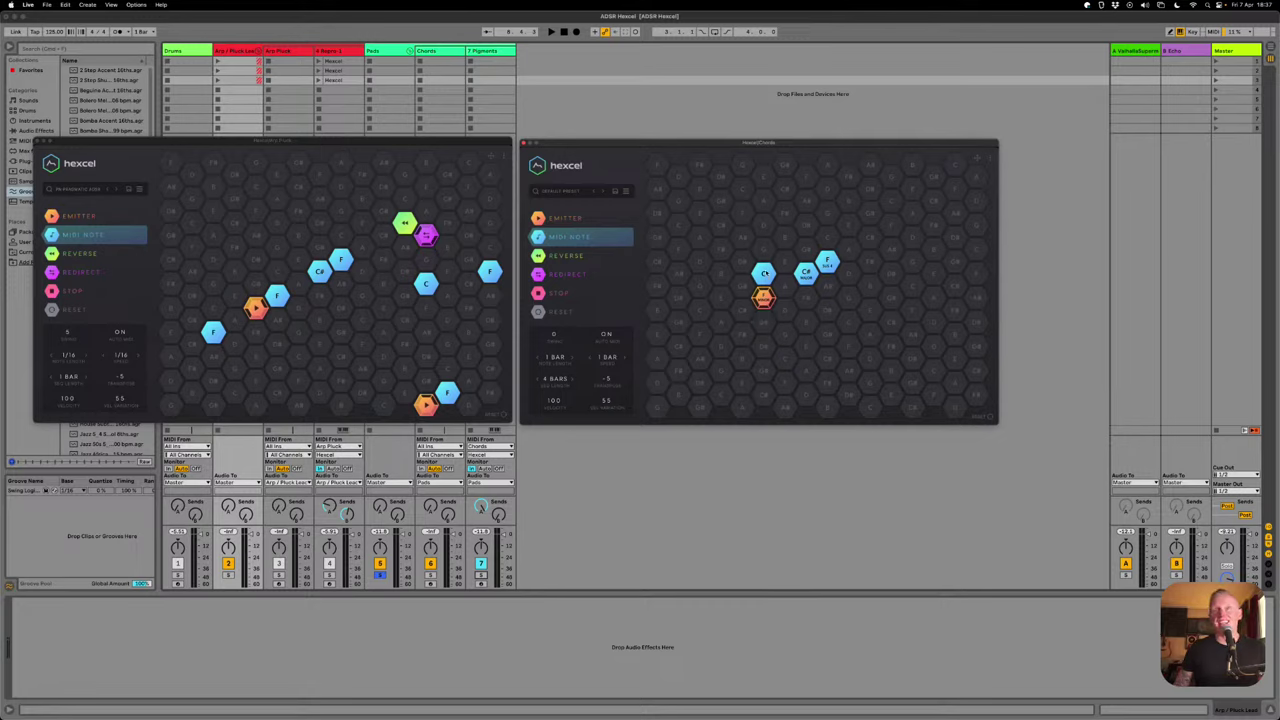
{"action": "right_click", "coordinate": [764, 273]}
{"action": "left_click", "coordinate": [735, 284]}
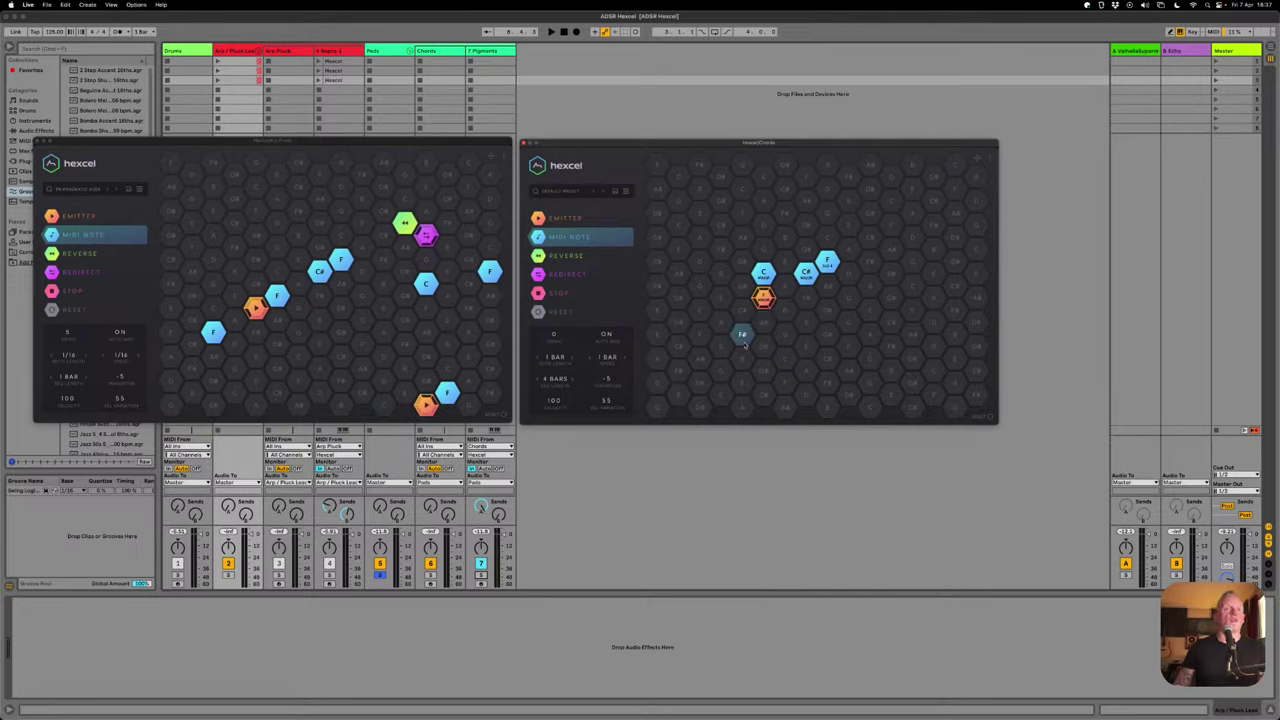
- Solo the Arp / Pluck Lead group alongside the Pads and play both Hexcel patterns together
{"action": "left_click", "coordinate": [228, 576]}
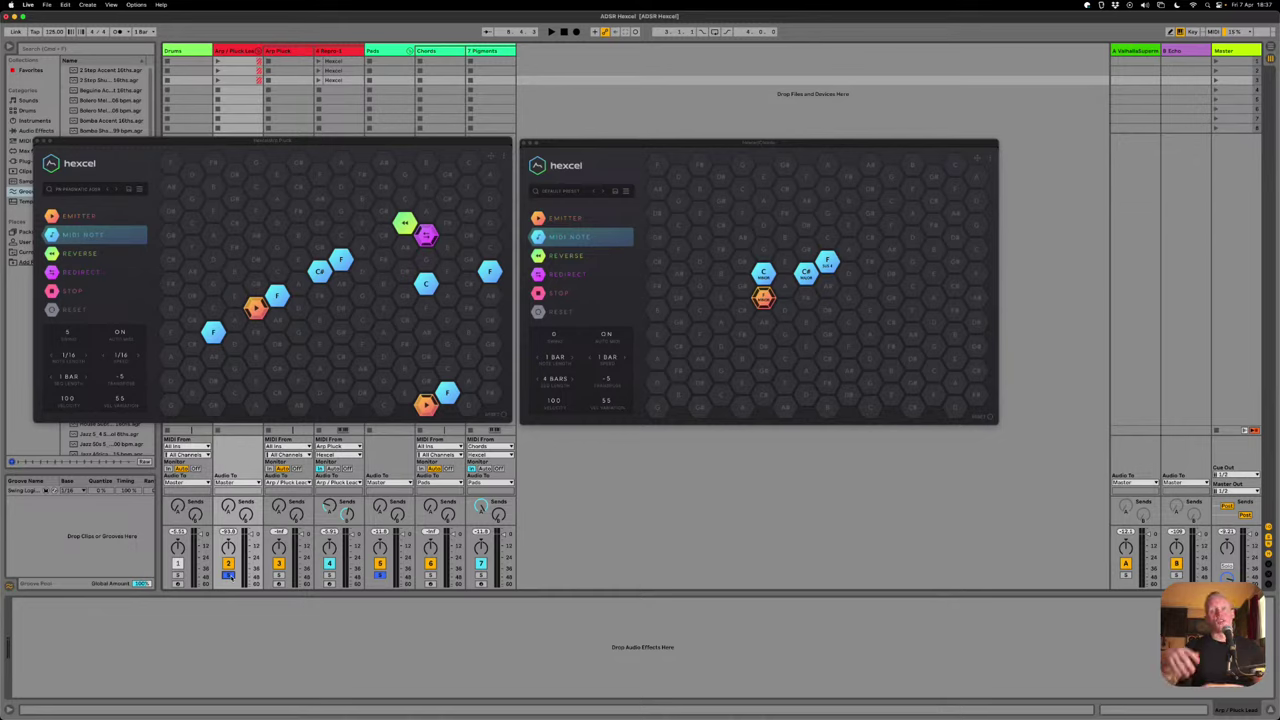
{"action": "key", "text": "space"}
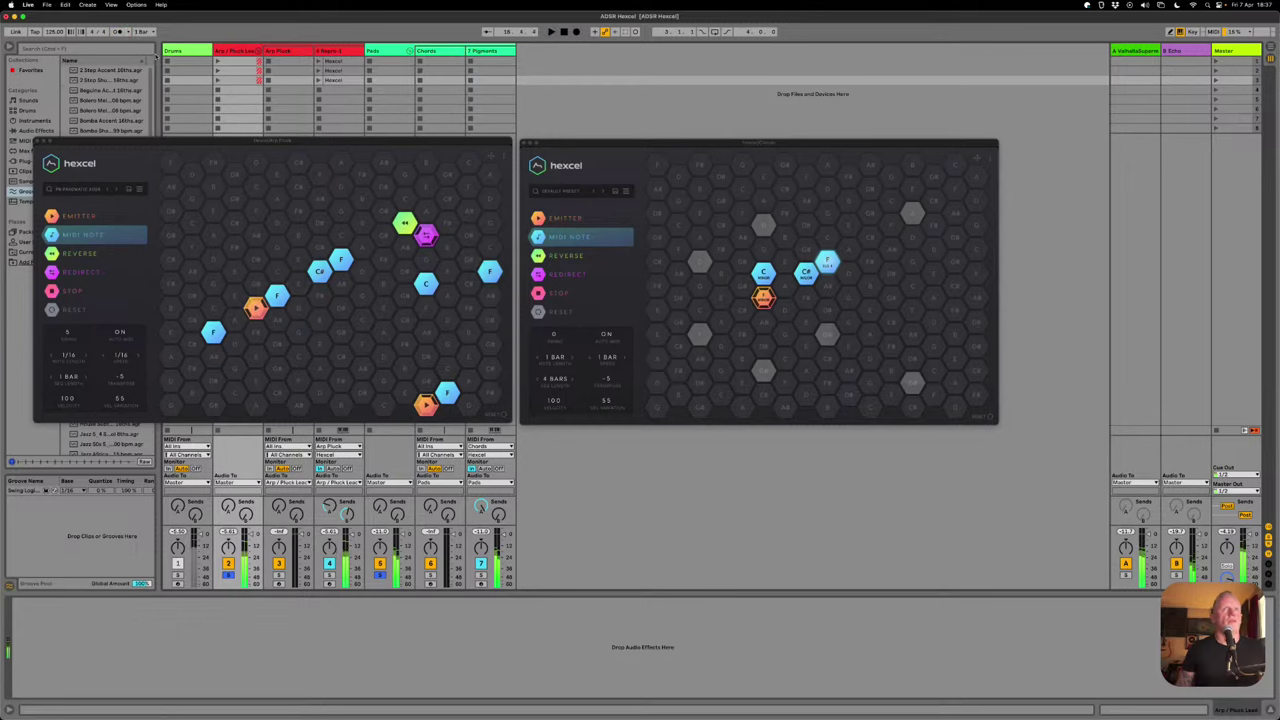
{"action": "key", "text": "space"}
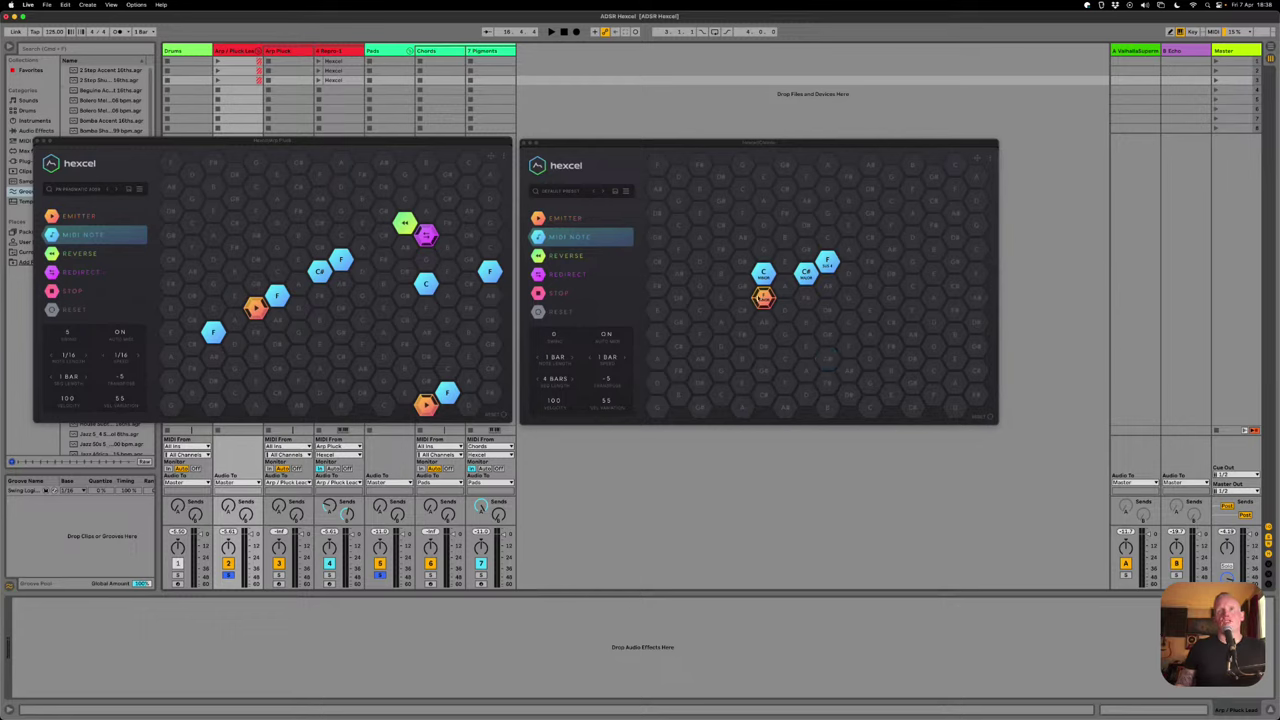
- Check the emitter's chord options, and export the Chords pattern as a MIDI clip into the Pigments track's first slot and open it
{"action": "left_click", "coordinate": [762, 298]}
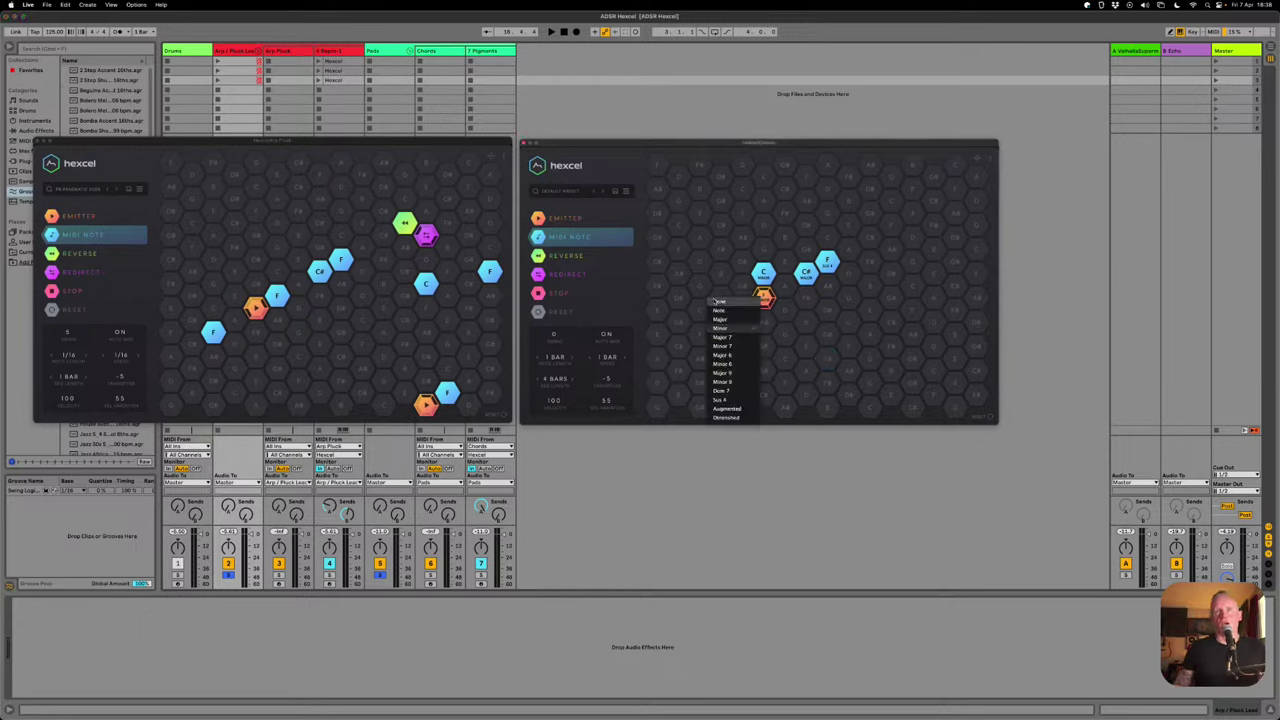
{"action": "left_click", "coordinate": [718, 301]}
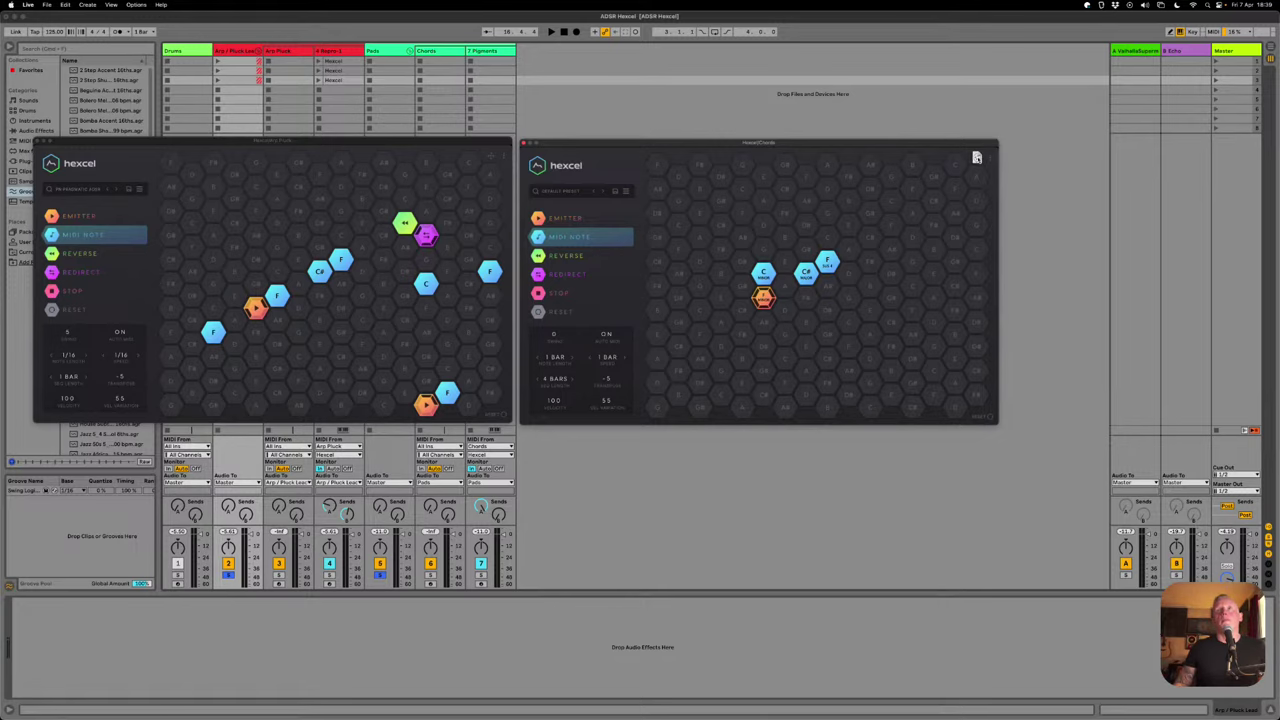
{"action": "left_click_drag", "start_coordinate": [976, 157], "coordinate": [506, 64]}
{"action": "double_click", "coordinate": [506, 64]}
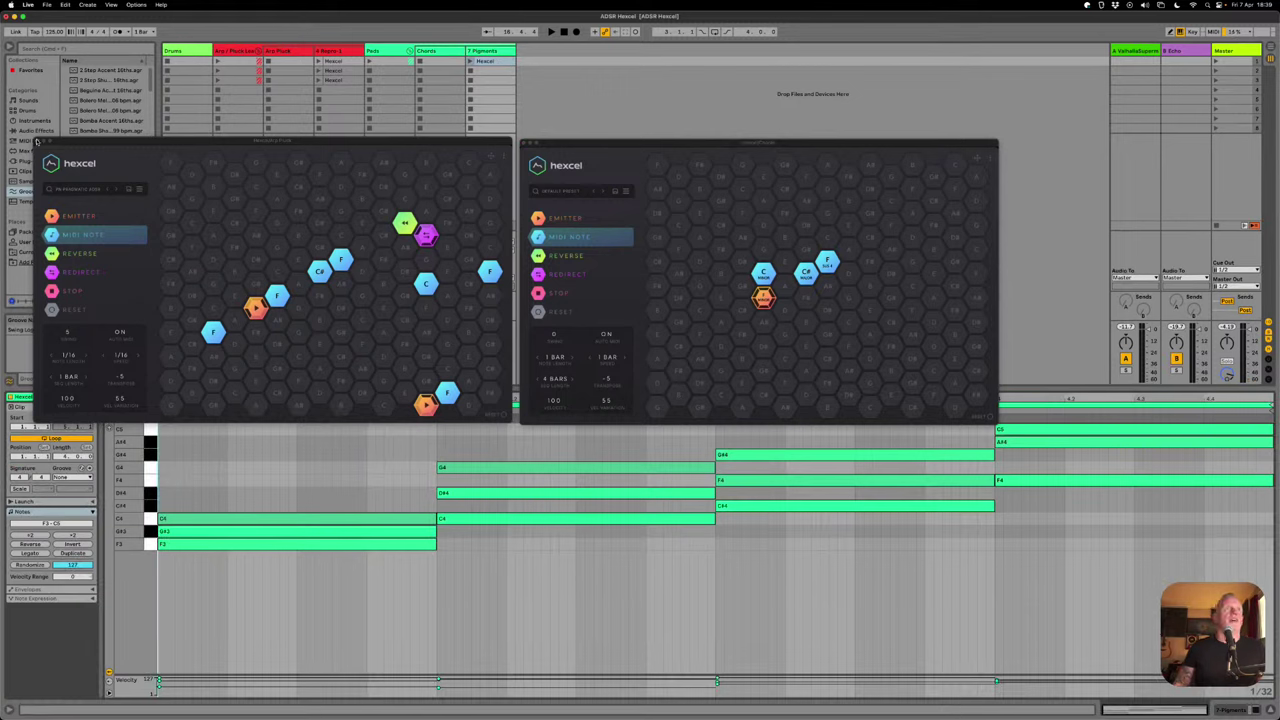
- Move the Hexcel windows clear of the clip's notes by closing the Arp Pluck one, and unfold the note view to examine the chords
{"action": "left_click", "coordinate": [38, 142]}
{"action": "left_click_drag", "start_coordinate": [573, 147], "coordinate": [580, 85]}
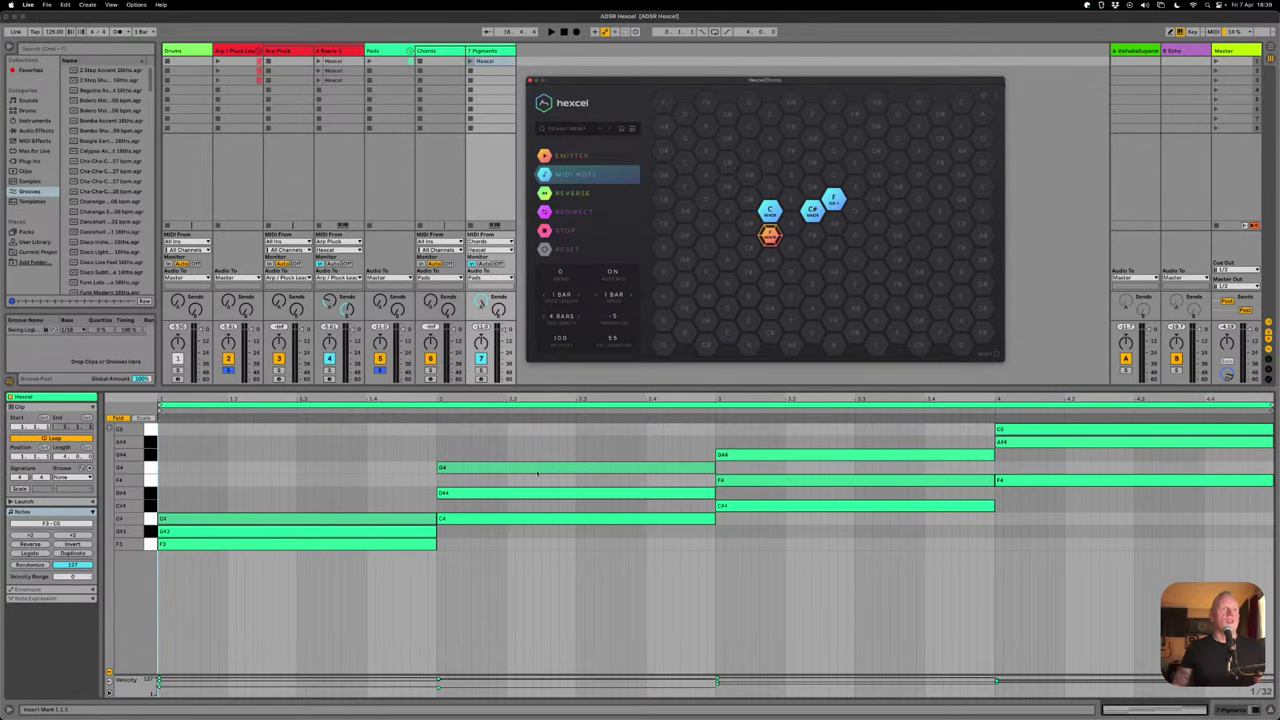
{"action": "key", "text": "f"}
{"action": "scroll", "coordinate": [269, 479], "scroll_direction": "down", "scroll_amount": 2}
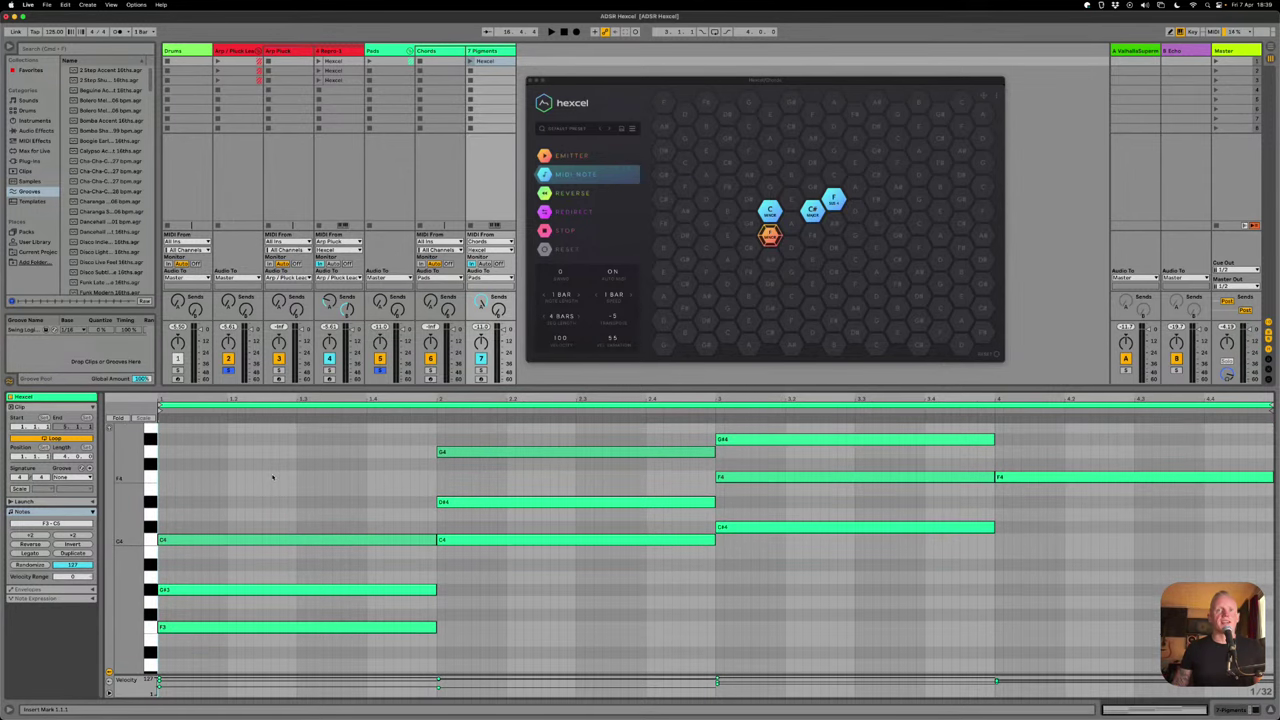
{"action": "scroll", "coordinate": [272, 478], "scroll_direction": "up", "scroll_amount": 3}
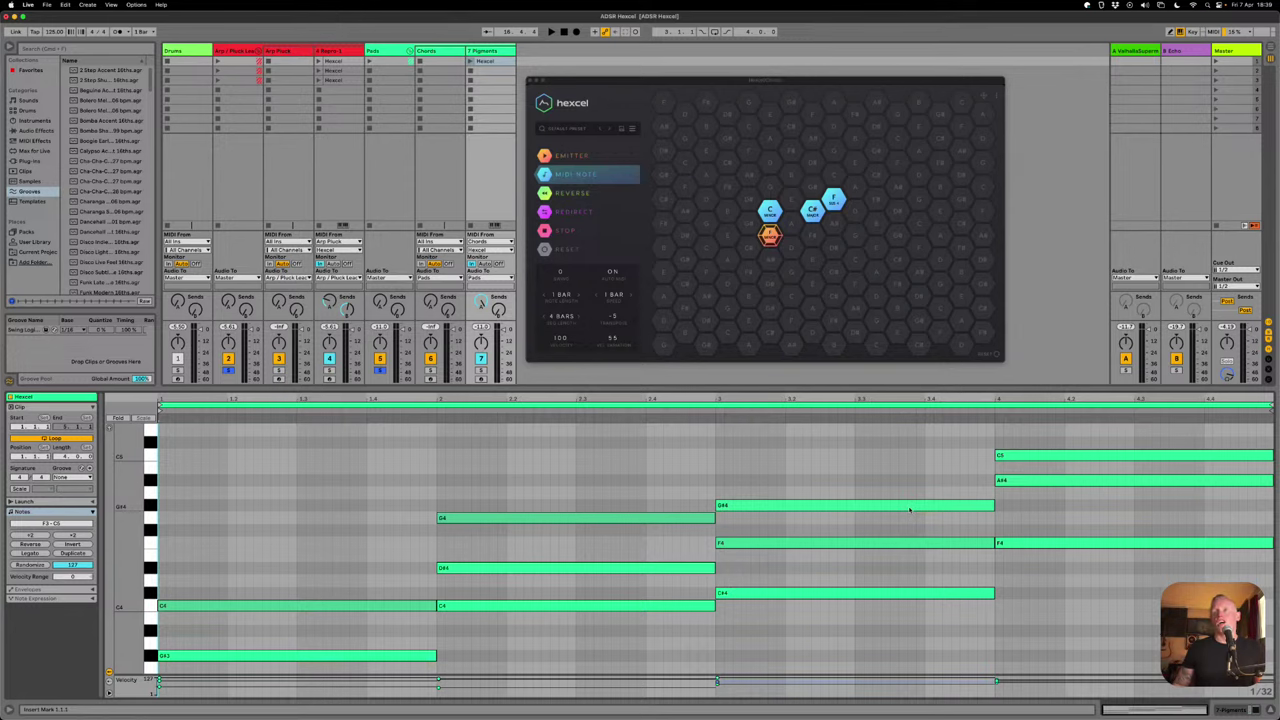
{"action": "scroll", "coordinate": [608, 543], "scroll_direction": "down", "scroll_amount": 3}
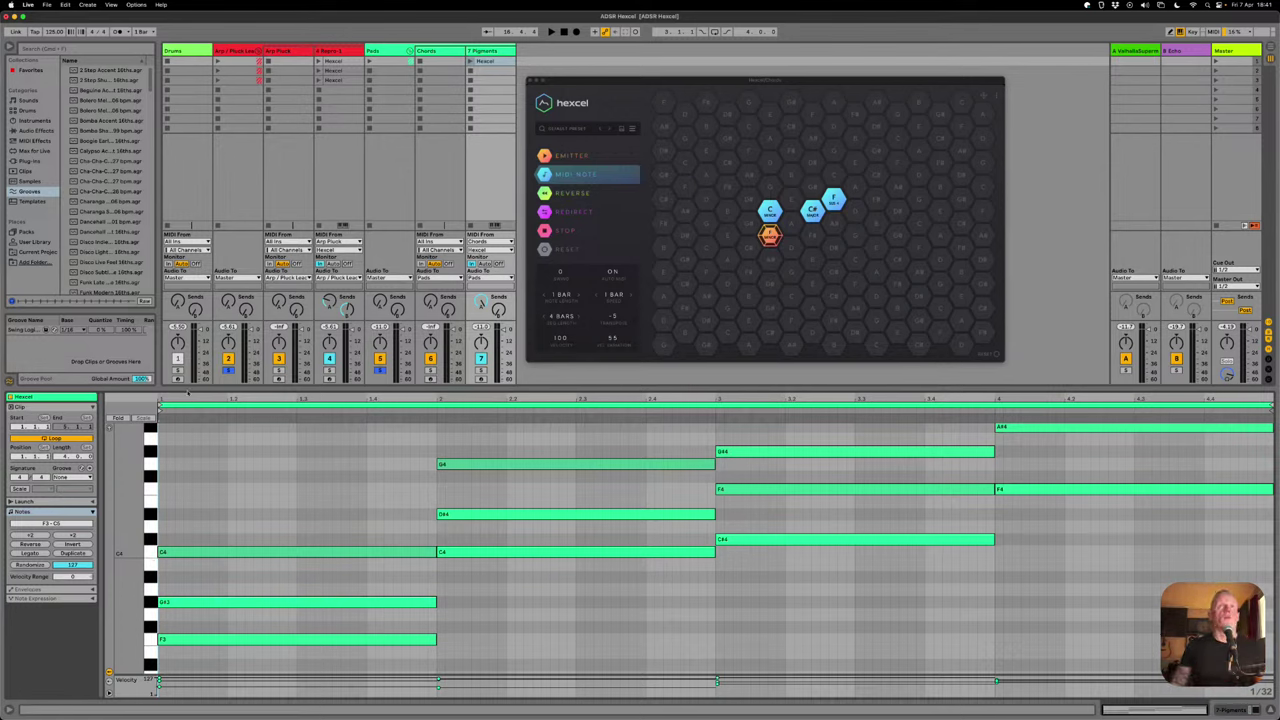
- Insert a new MIDI track after Pigments, search the plug-ins for "reaktor" and load Reaktor 6 onto it
{"action": "right_click", "coordinate": [531, 55]}
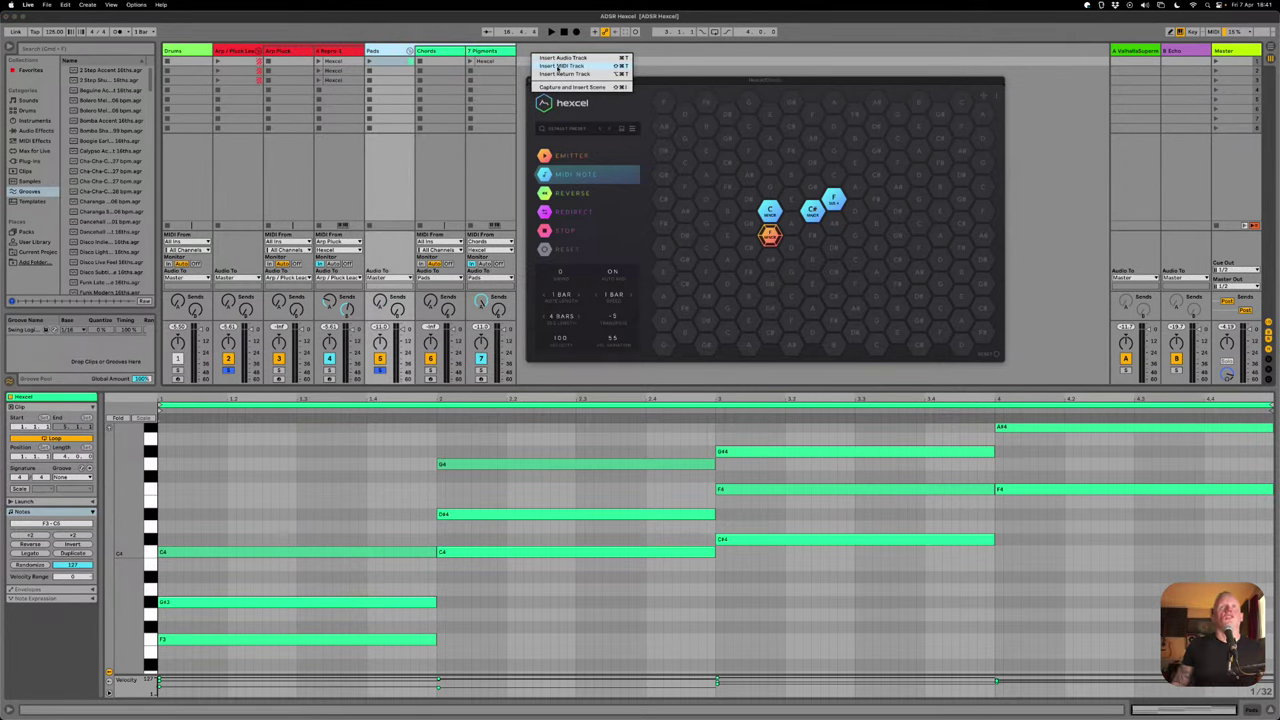
{"action": "left_click", "coordinate": [558, 66]}
{"action": "left_click", "coordinate": [60, 52]}
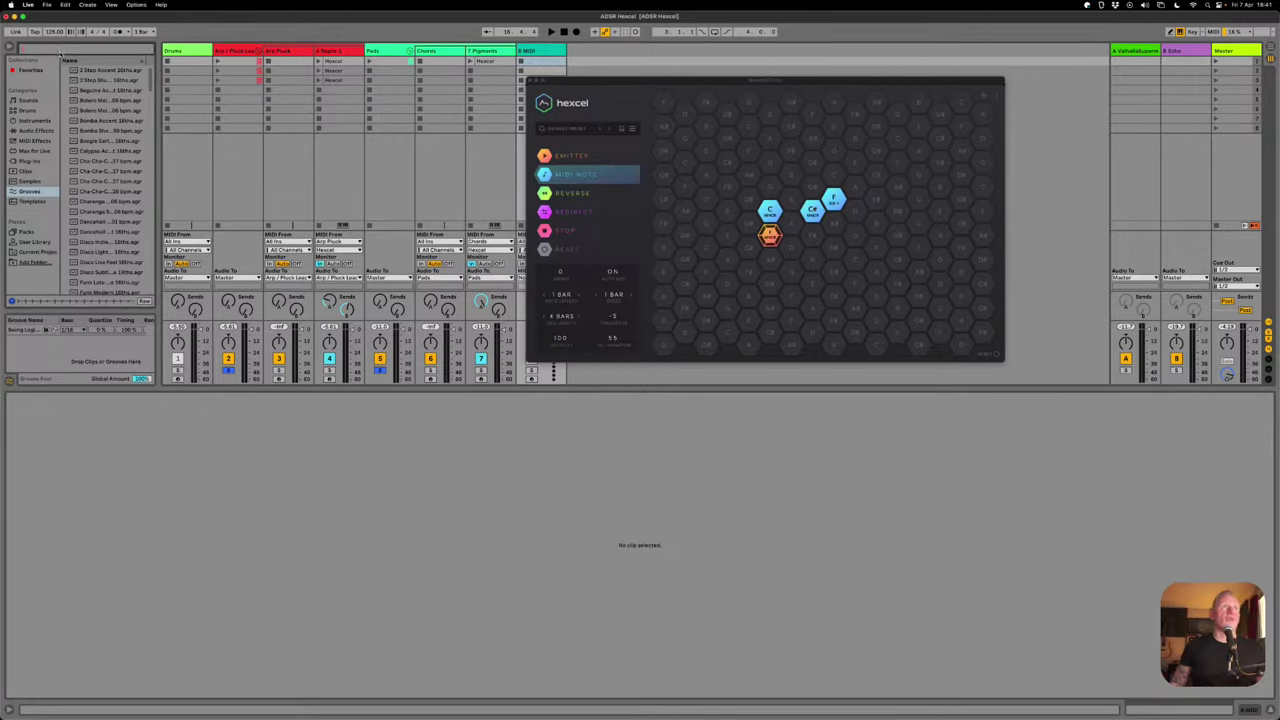
{"action": "type", "text": "reaktor"}
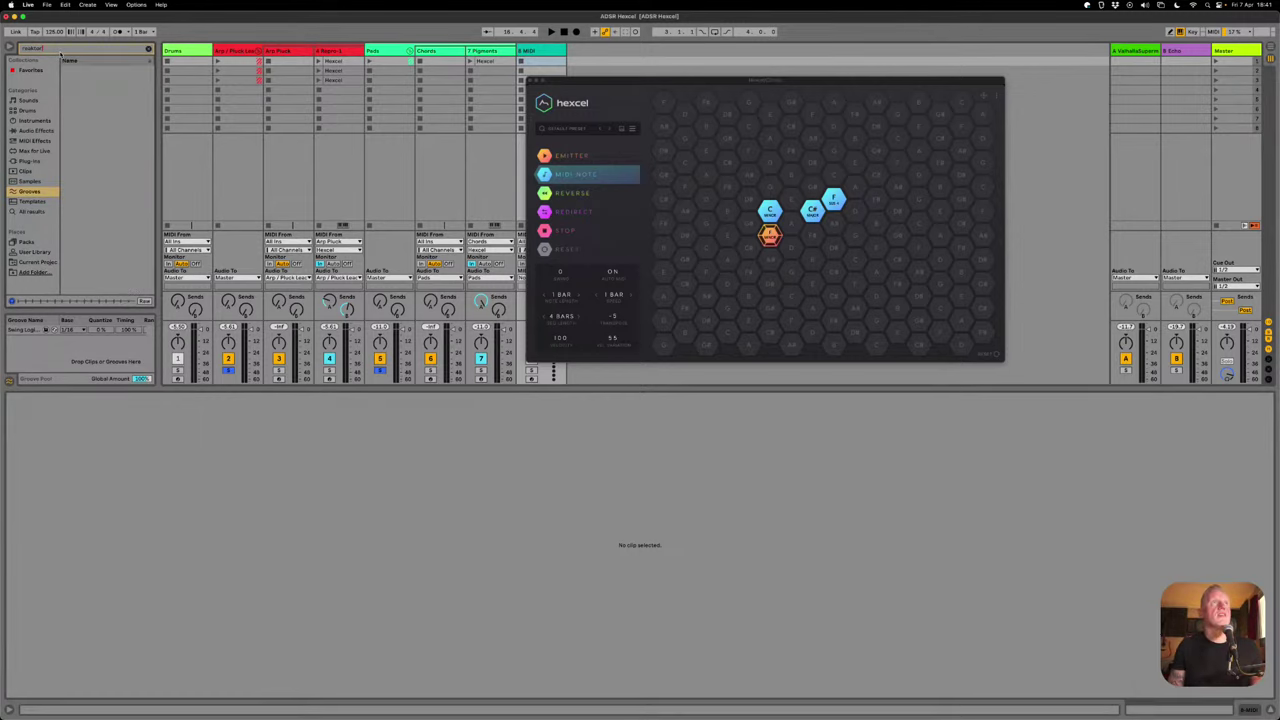
{"action": "left_click", "coordinate": [30, 161]}
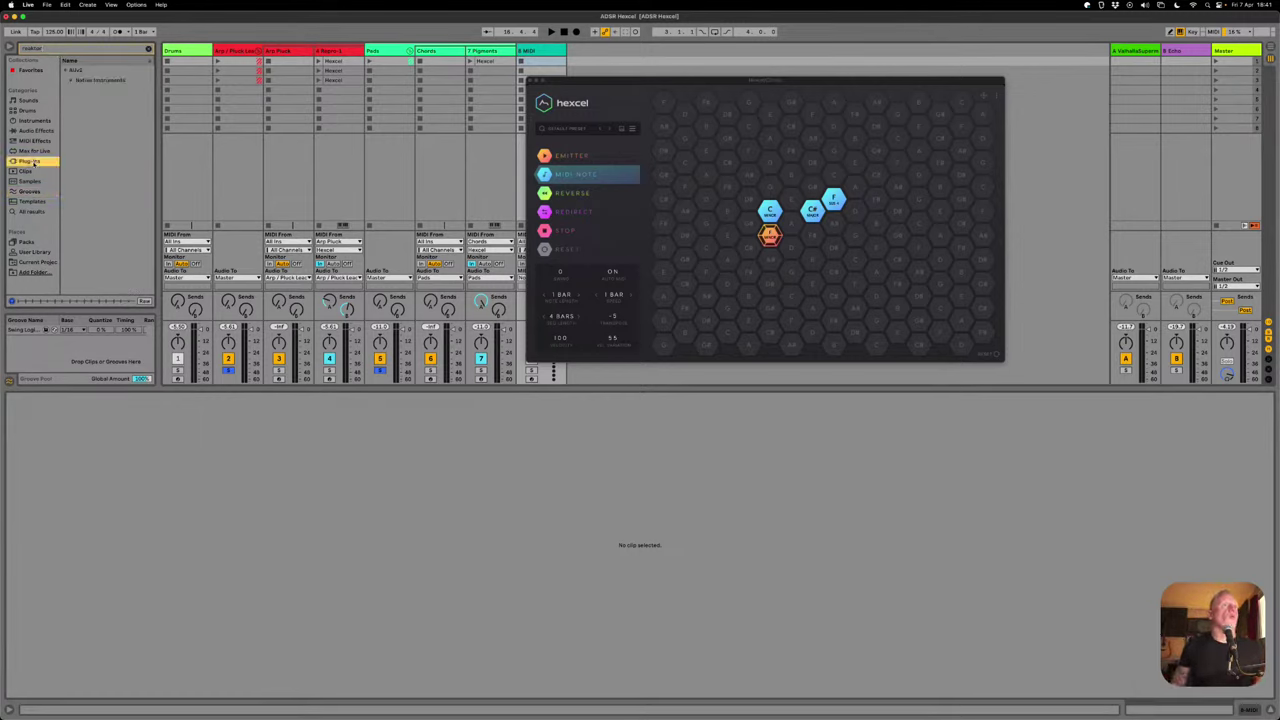
{"action": "left_click", "coordinate": [71, 79]}
{"action": "left_click", "coordinate": [104, 90]}
{"action": "left_click_drag", "start_coordinate": [104, 90], "coordinate": [547, 54]}
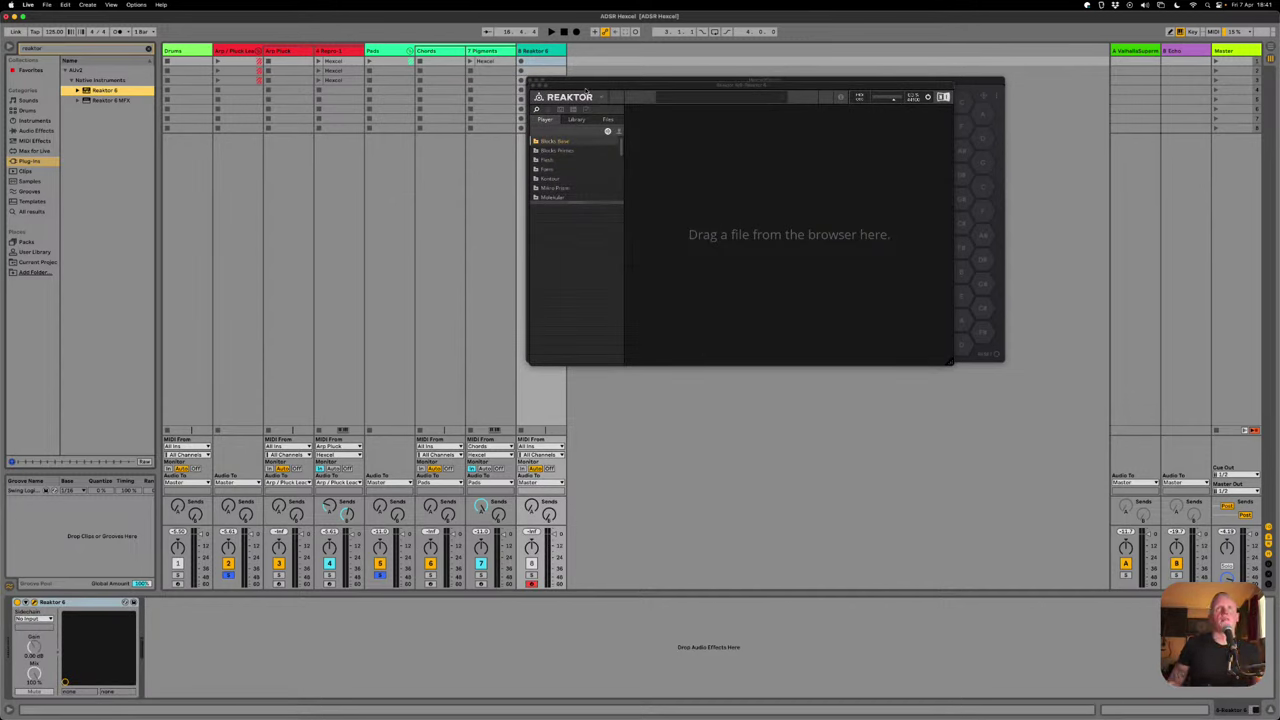
- Move the Reaktor window aside, load the Monark instrument and adjust its filter cutoff
{"action": "left_click_drag", "start_coordinate": [582, 86], "coordinate": [247, 204]}
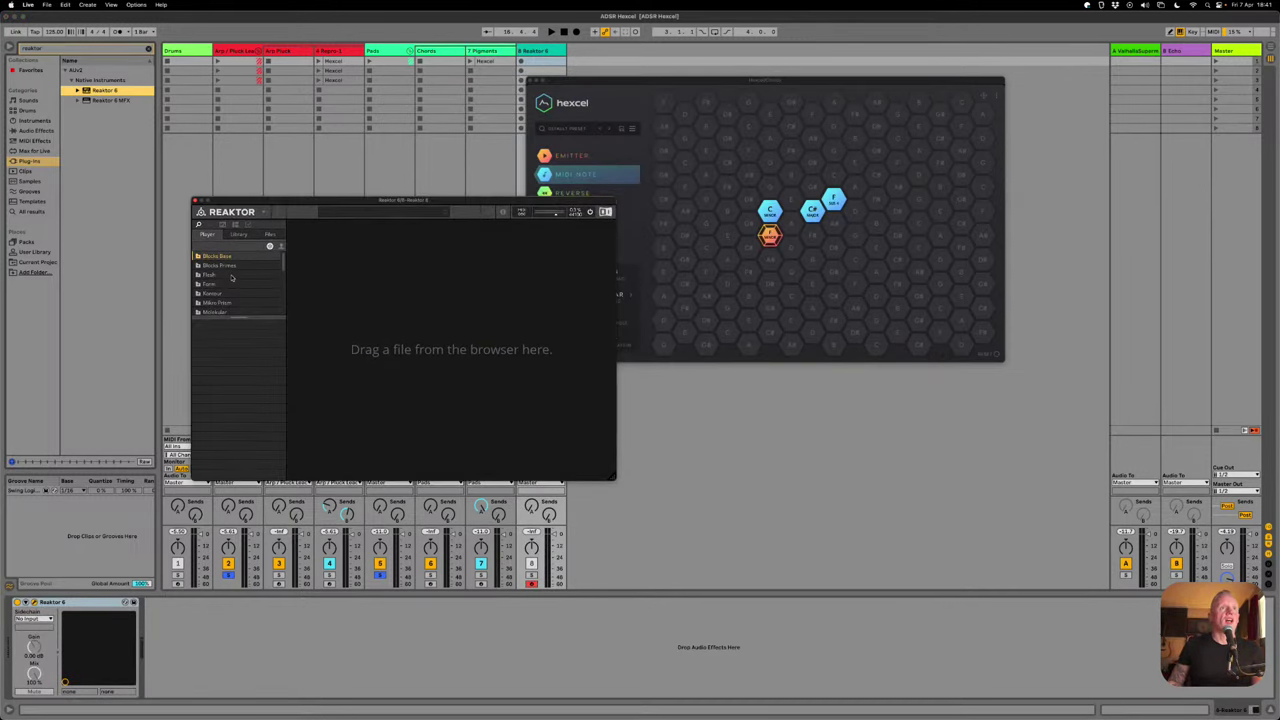
{"action": "scroll", "coordinate": [232, 279], "scroll_direction": "down", "scroll_amount": 3}
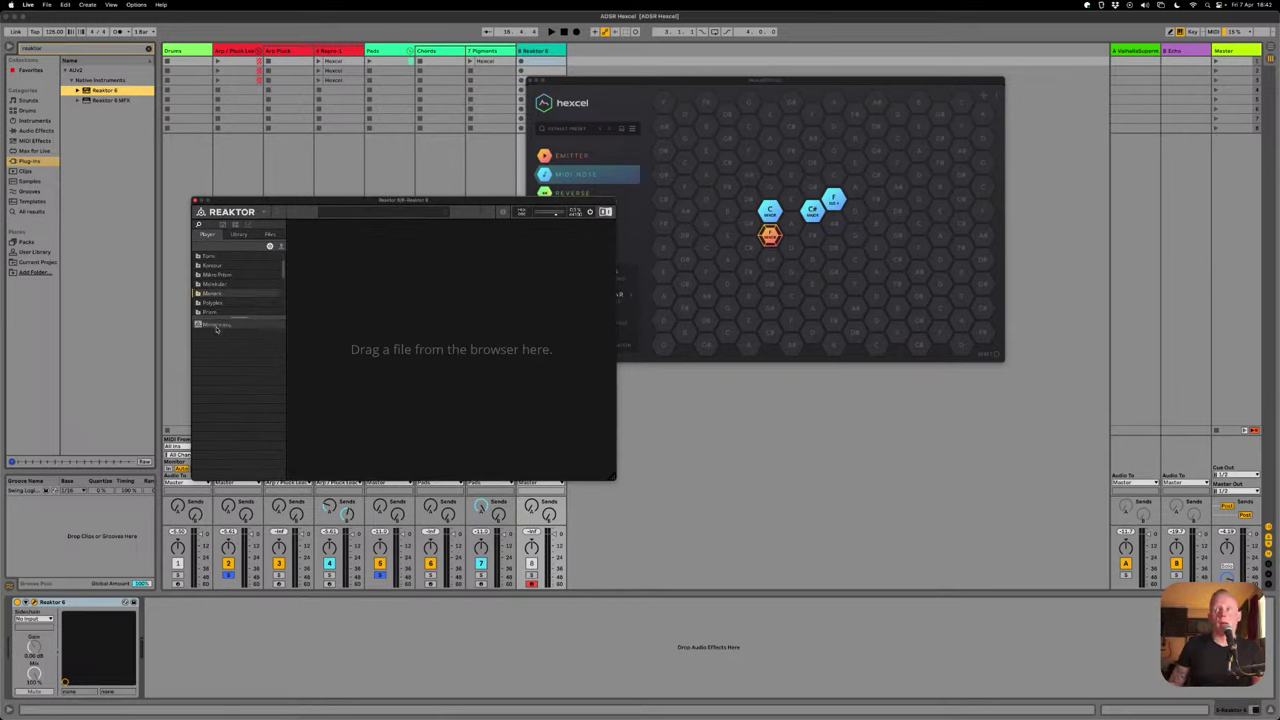
{"action": "double_click", "coordinate": [216, 326]}
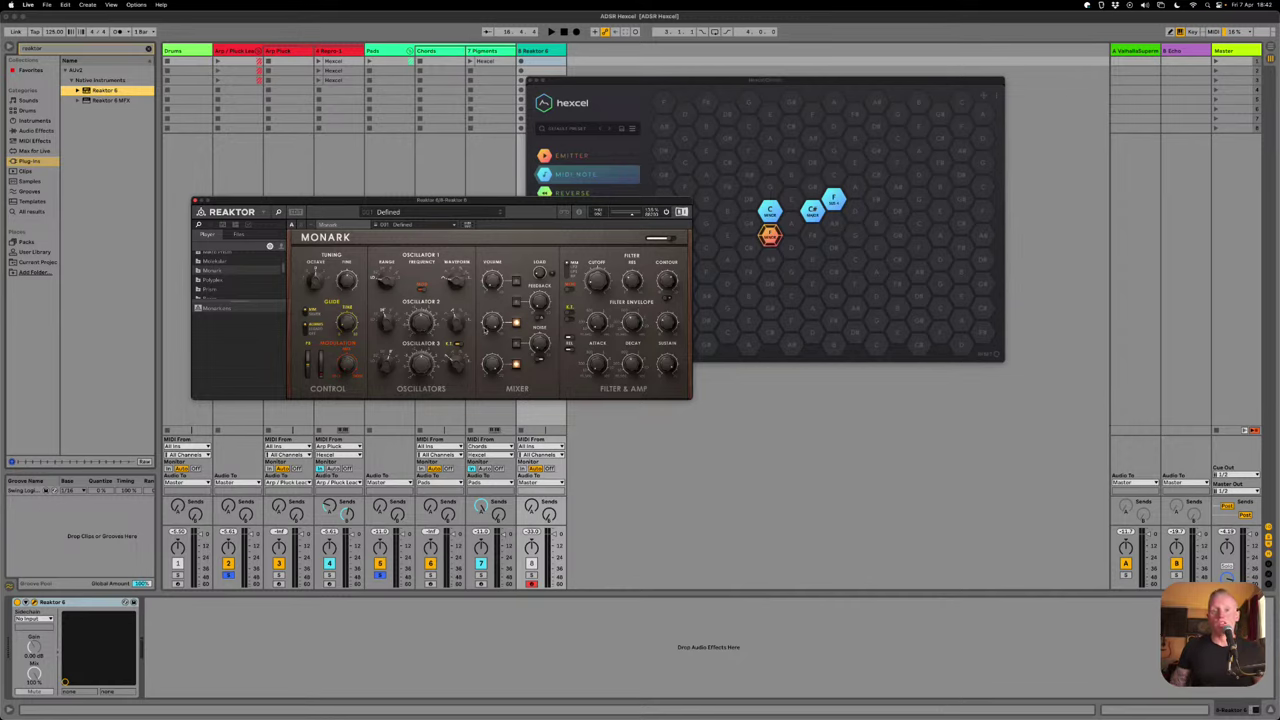
{"action": "left_click_drag", "start_coordinate": [598, 283], "coordinate": [614, 284]}
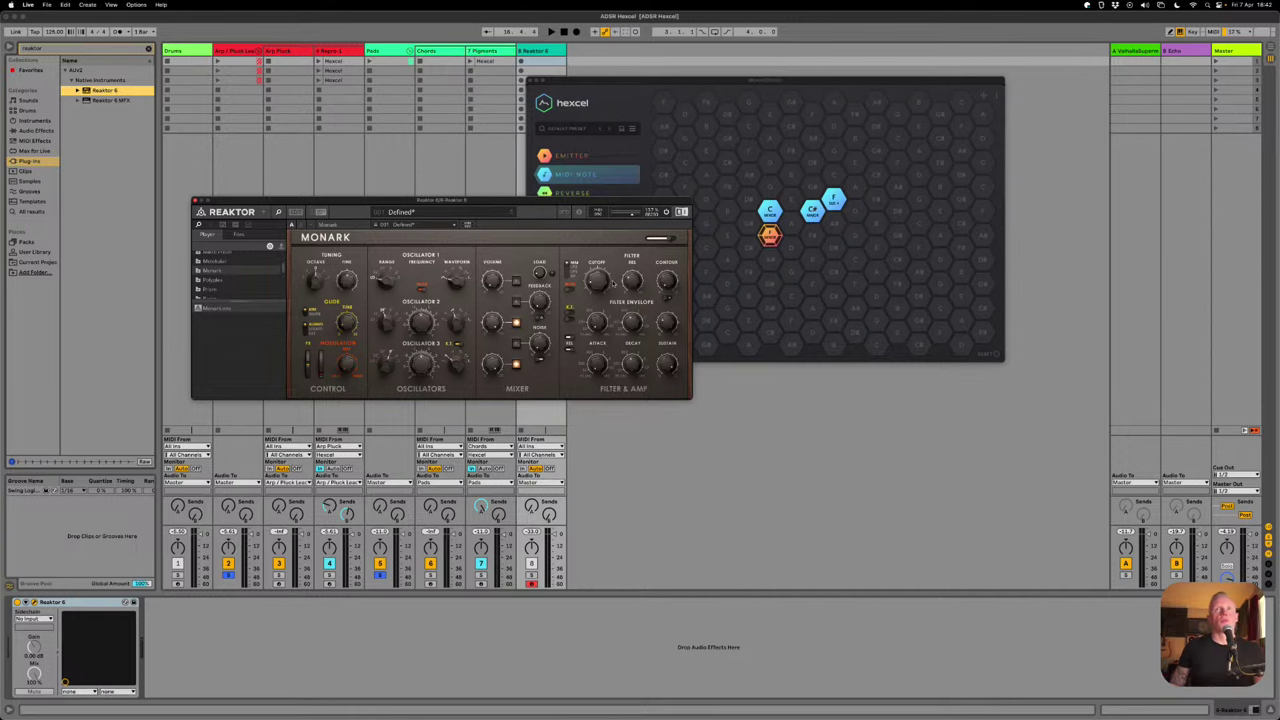
- Move the exported Hexcel clip from the Pigments track to the Reaktor 6 track and shift the Hexcel window aside
{"action": "left_click", "coordinate": [501, 62]}
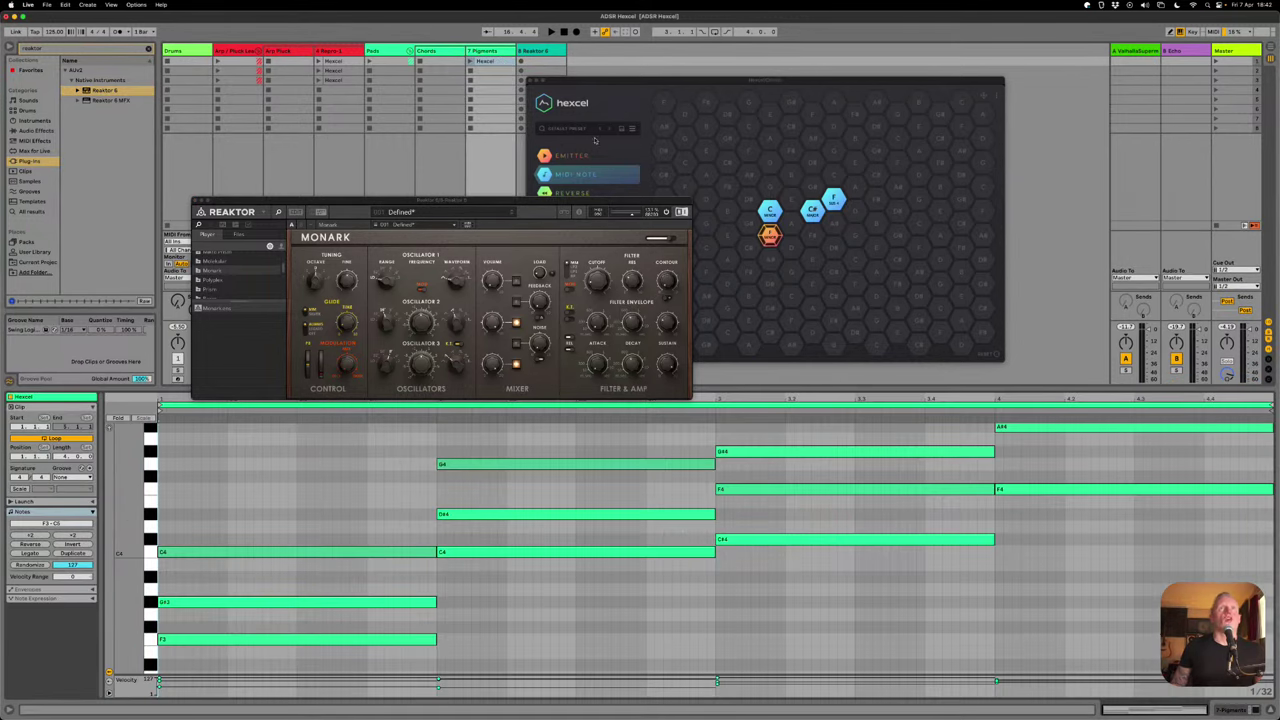
{"action": "left_click_drag", "start_coordinate": [488, 62], "coordinate": [540, 62]}
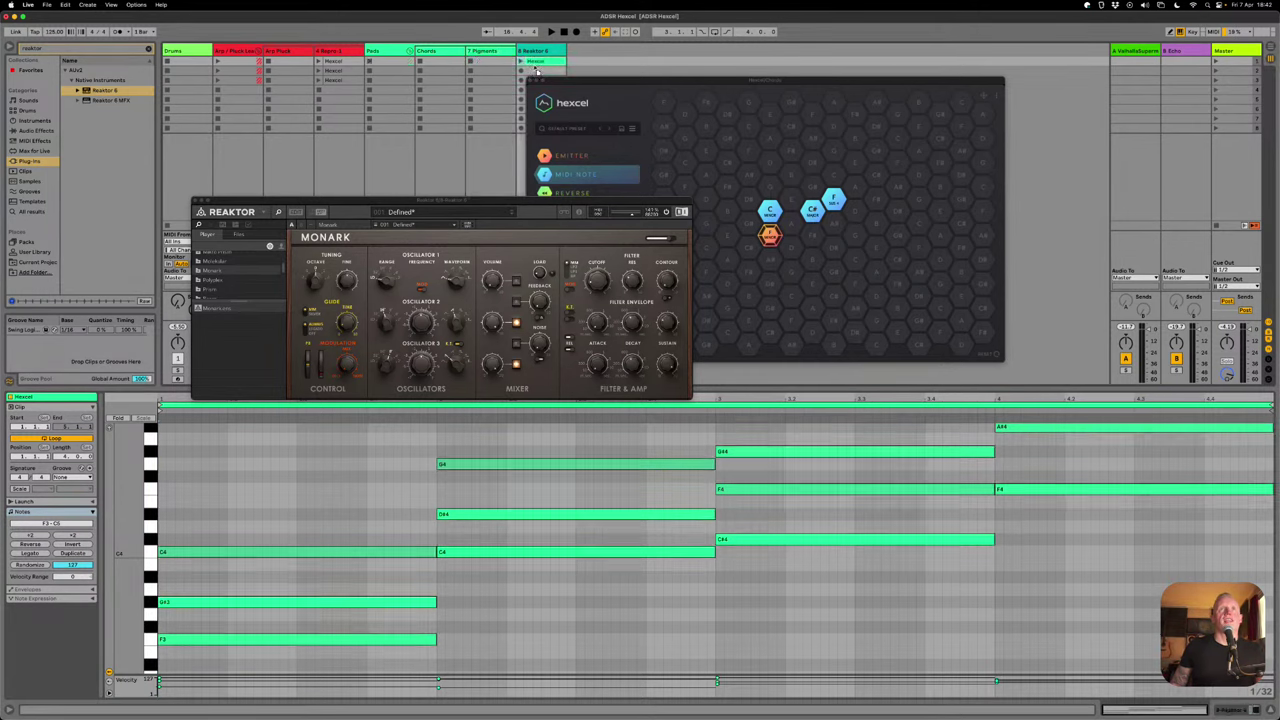
{"action": "left_click_drag", "start_coordinate": [617, 82], "coordinate": [761, 78]}
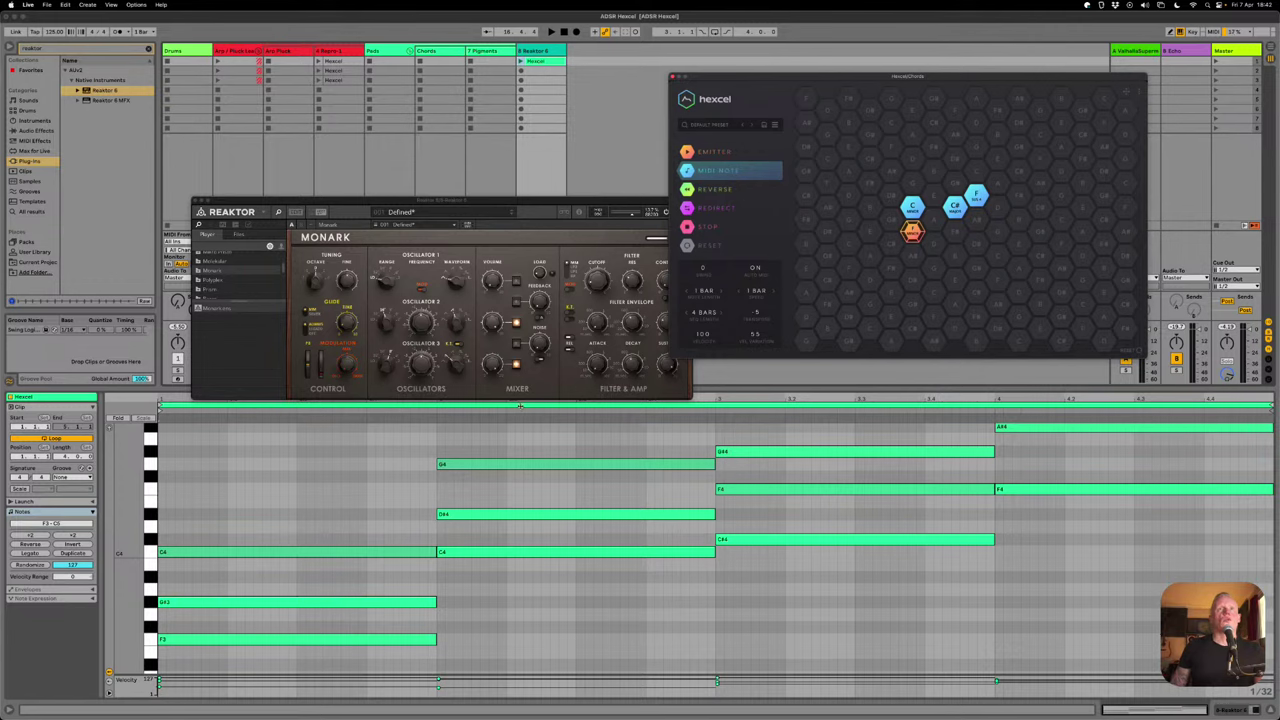
- Fold the note view to the used notes and delete C4 and G#3 from the first chord, keeping F3
{"action": "left_click", "coordinate": [258, 503]}
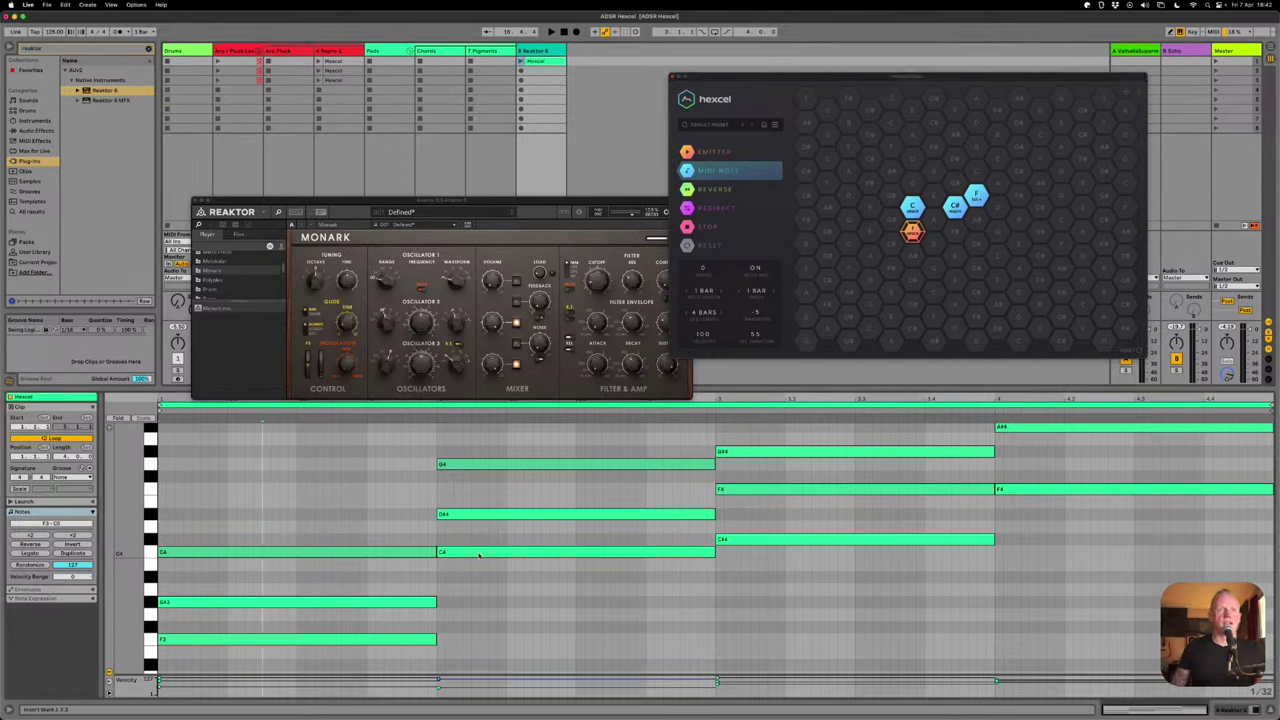
{"action": "scroll", "coordinate": [1180, 559], "scroll_direction": "up", "scroll_amount": 2}
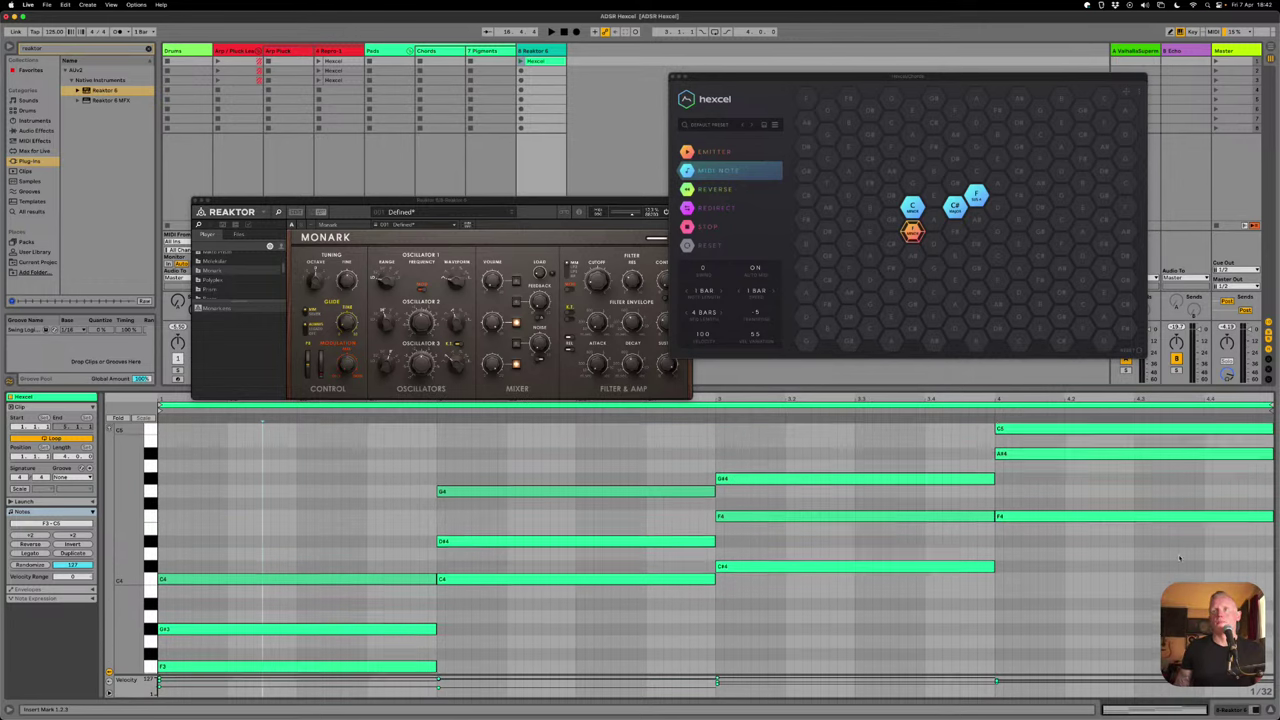
{"action": "scroll", "coordinate": [1180, 559], "scroll_direction": "up", "scroll_amount": 1}
{"action": "left_click", "coordinate": [119, 418]}
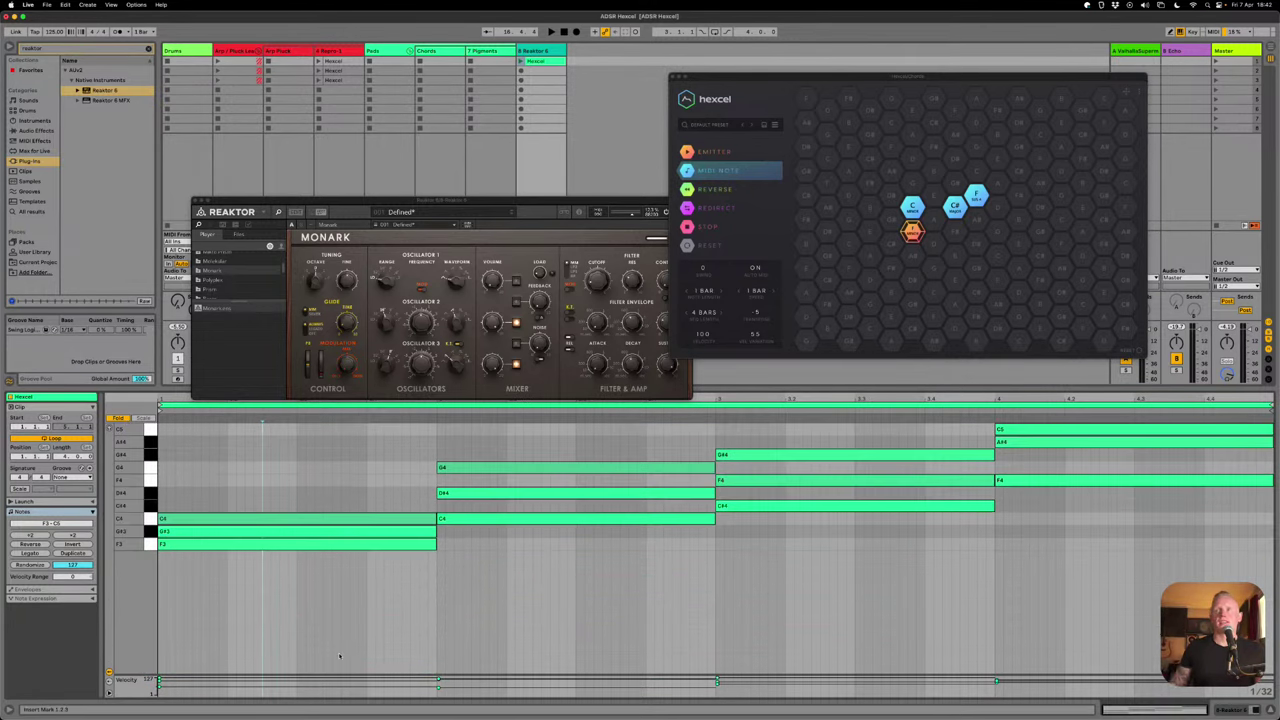
{"action": "double_click", "coordinate": [234, 521]}
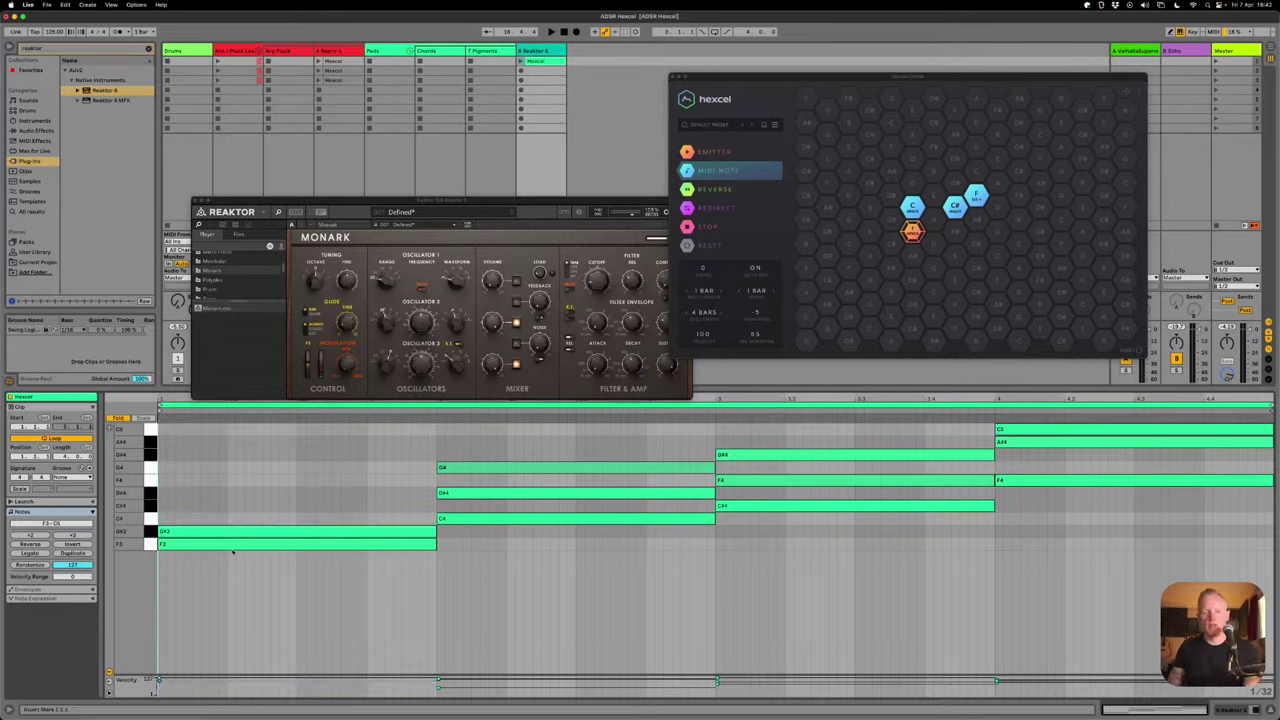
{"action": "double_click", "coordinate": [240, 531]}
- Delete the upper two notes of the second and third chords, keeping only C4 and C#4
{"action": "left_click", "coordinate": [463, 469]}
{"action": "left_click", "coordinate": [465, 492], "text": "shift"}
{"action": "key", "text": "Delete"}
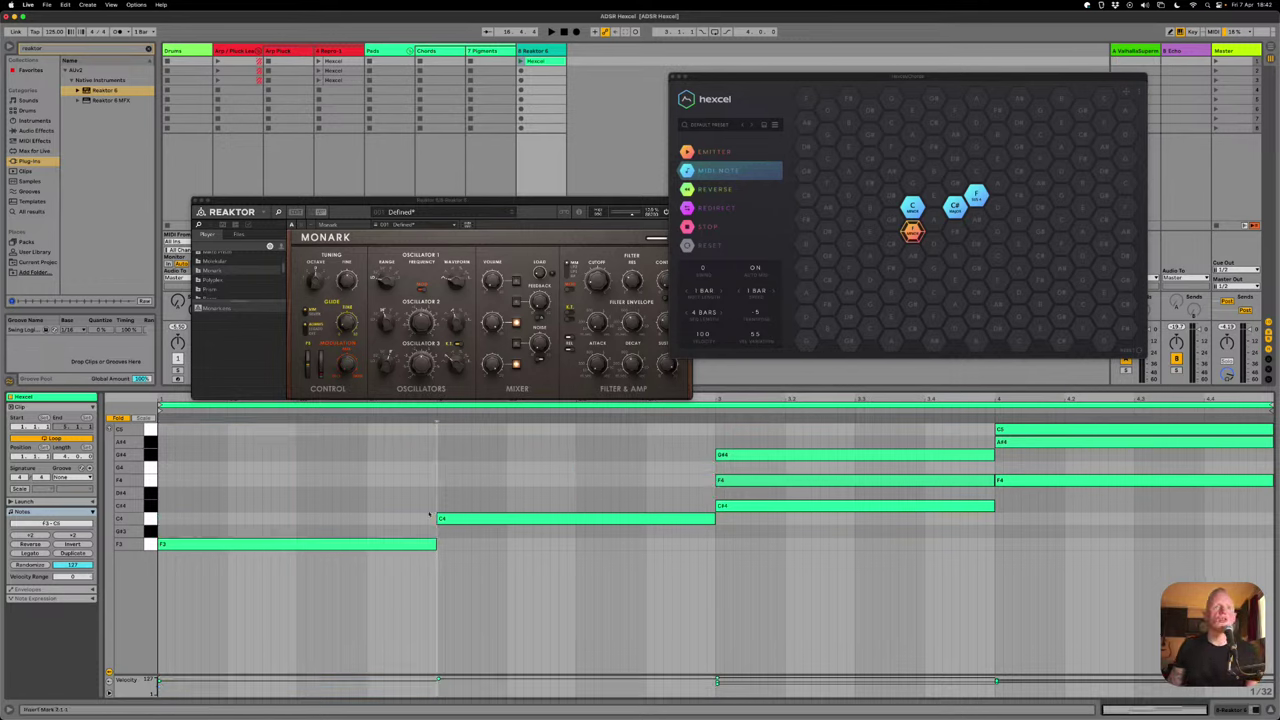
{"action": "left_click_drag", "start_coordinate": [740, 445], "coordinate": [745, 485]}
{"action": "key", "text": "Delete"}
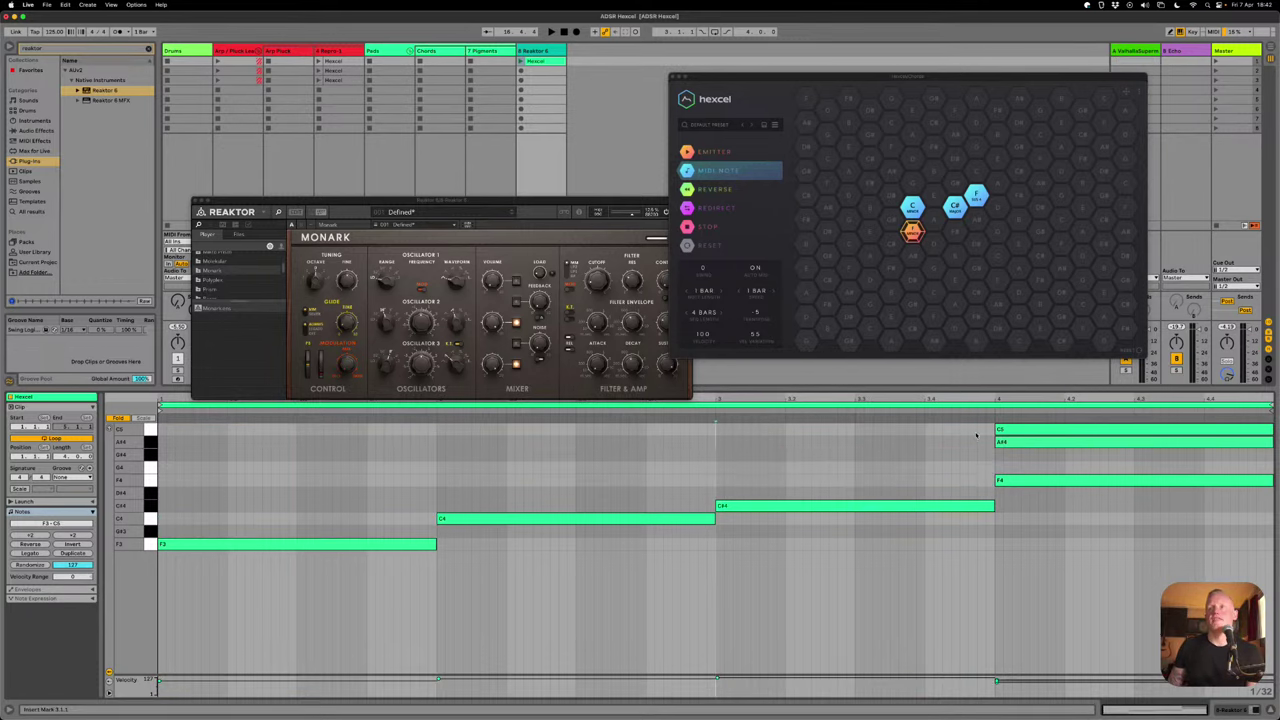
- Delete C5 and A#4 from the fourth chord, keeping only F4, and move the Reaktor window clear of the mixer
{"action": "left_click_drag", "start_coordinate": [977, 422], "coordinate": [996, 455]}
{"action": "key", "text": "Delete"}
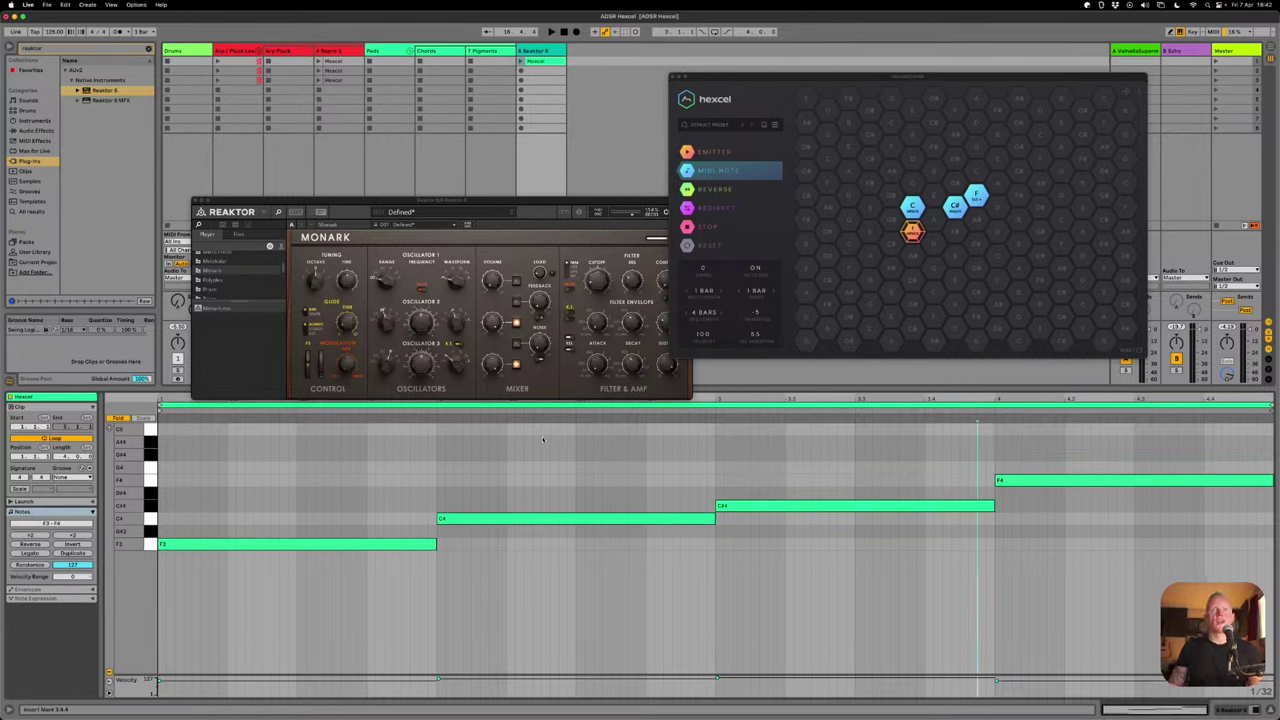
{"action": "left_click_drag", "start_coordinate": [490, 202], "coordinate": [366, 152]}
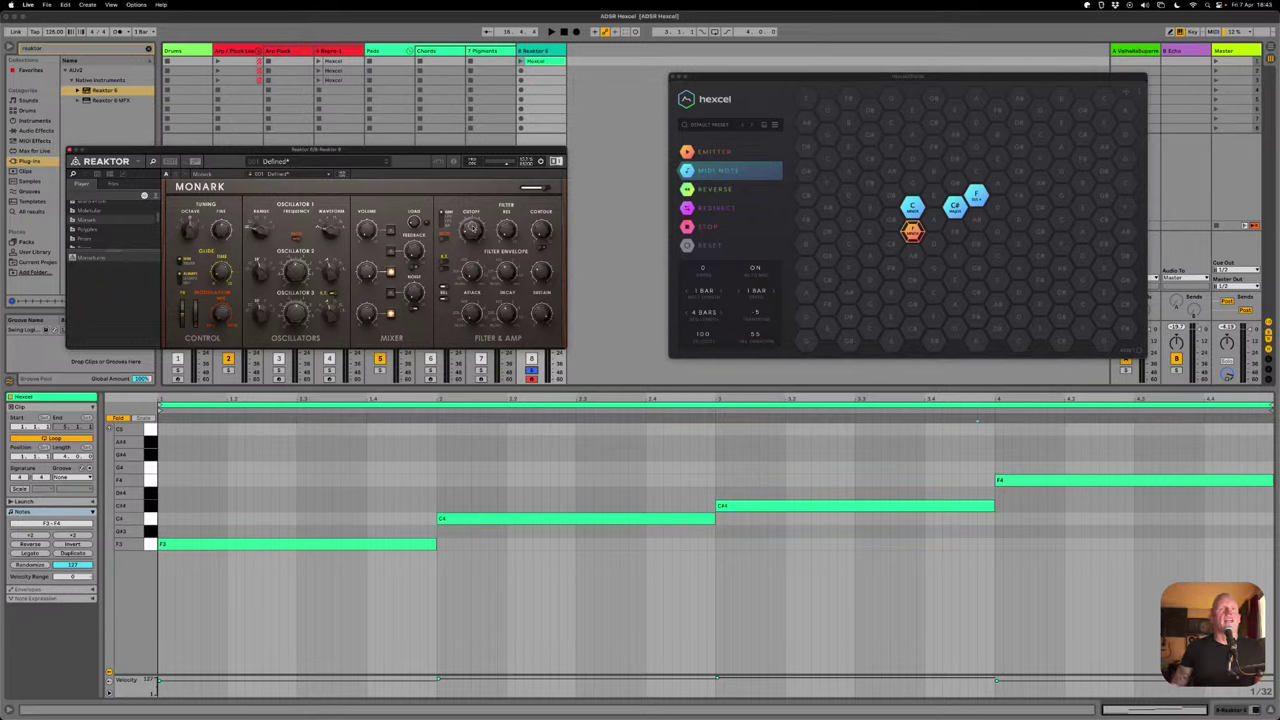
- Transpose all four bass notes in the Reaktor 6 clip down two octaves while auditioning the line
{"action": "key", "text": "space"}
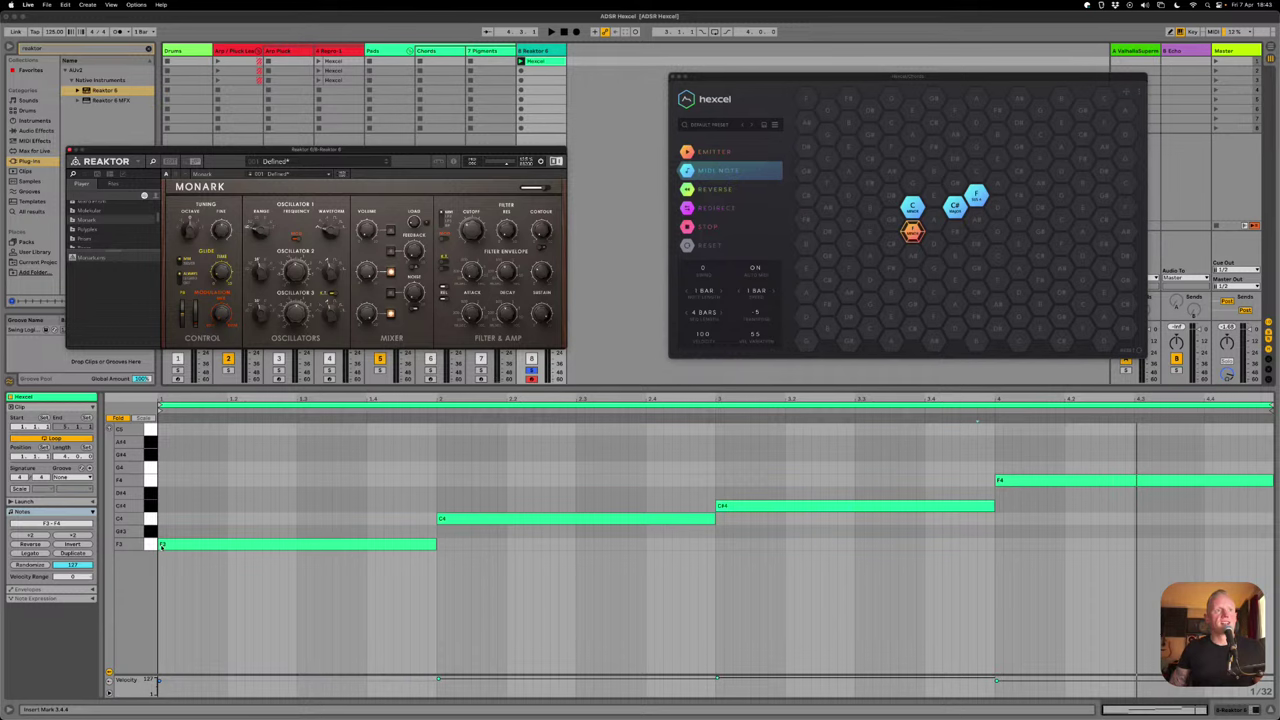
{"action": "left_click", "coordinate": [209, 533]}
{"action": "key", "text": "super+a"}
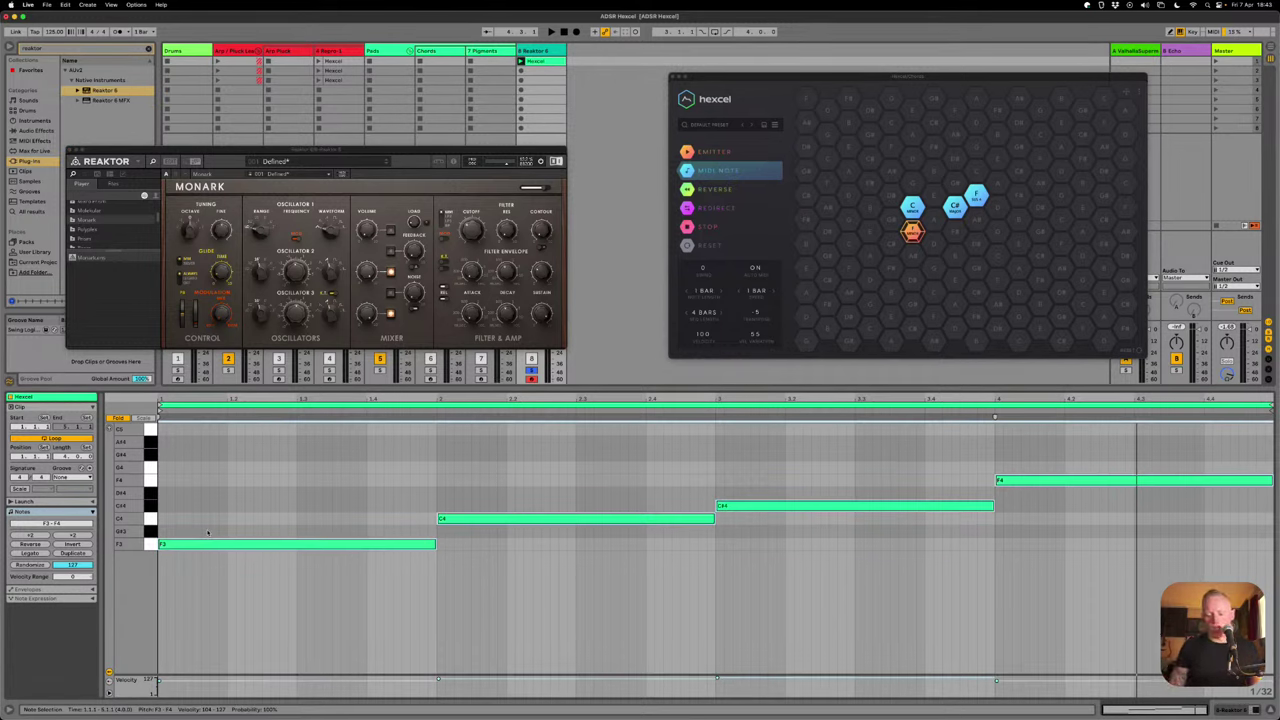
{"action": "key", "text": "shift+Down"}
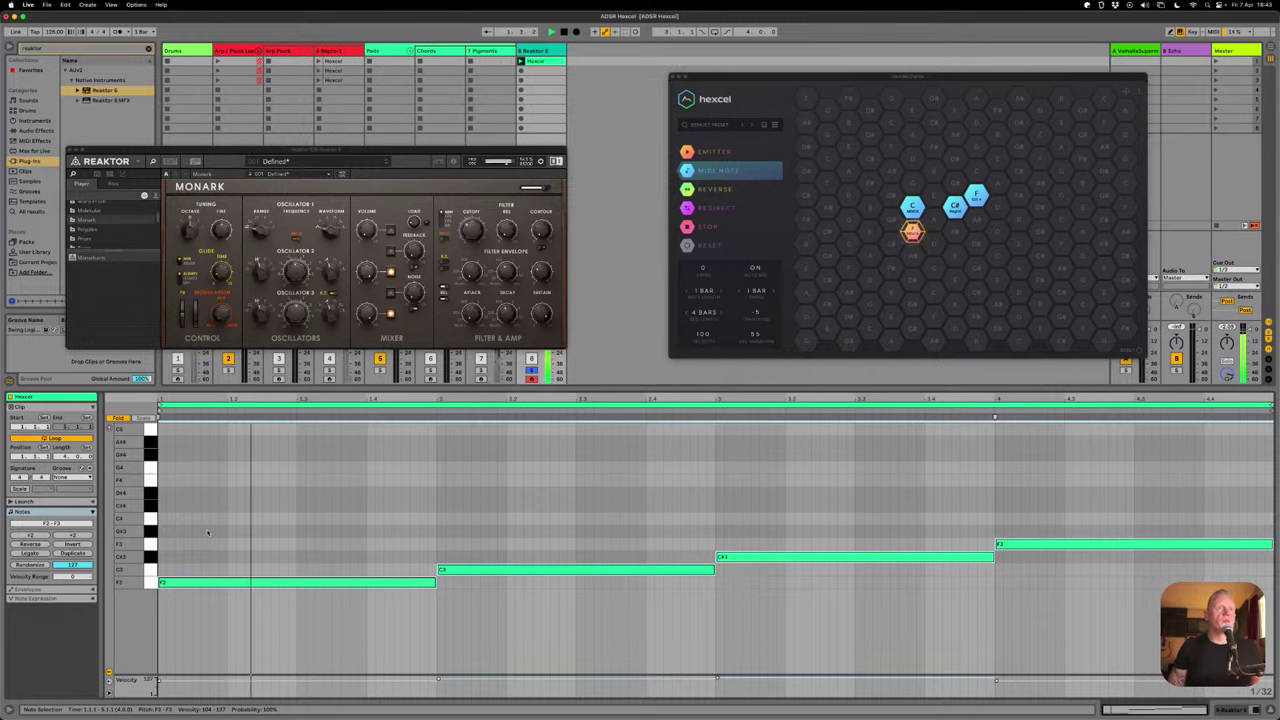
{"action": "key", "text": "shift+Down"}
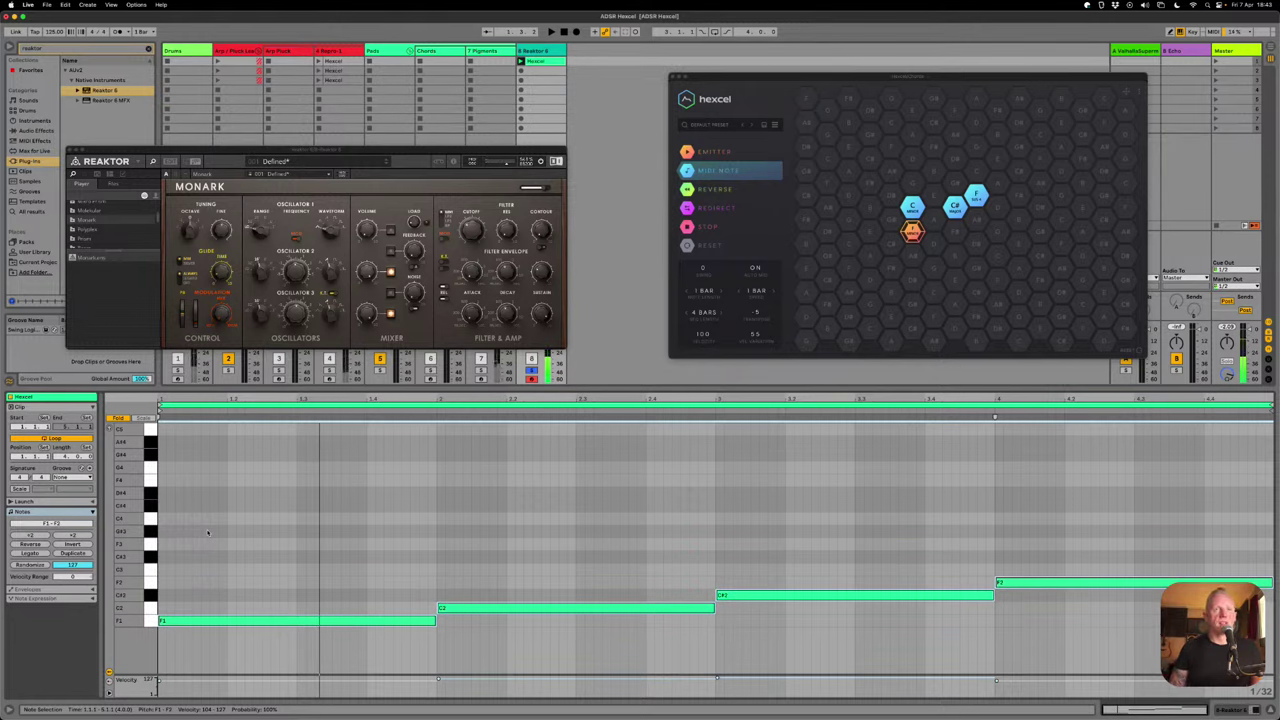
{"action": "key", "text": "space"}
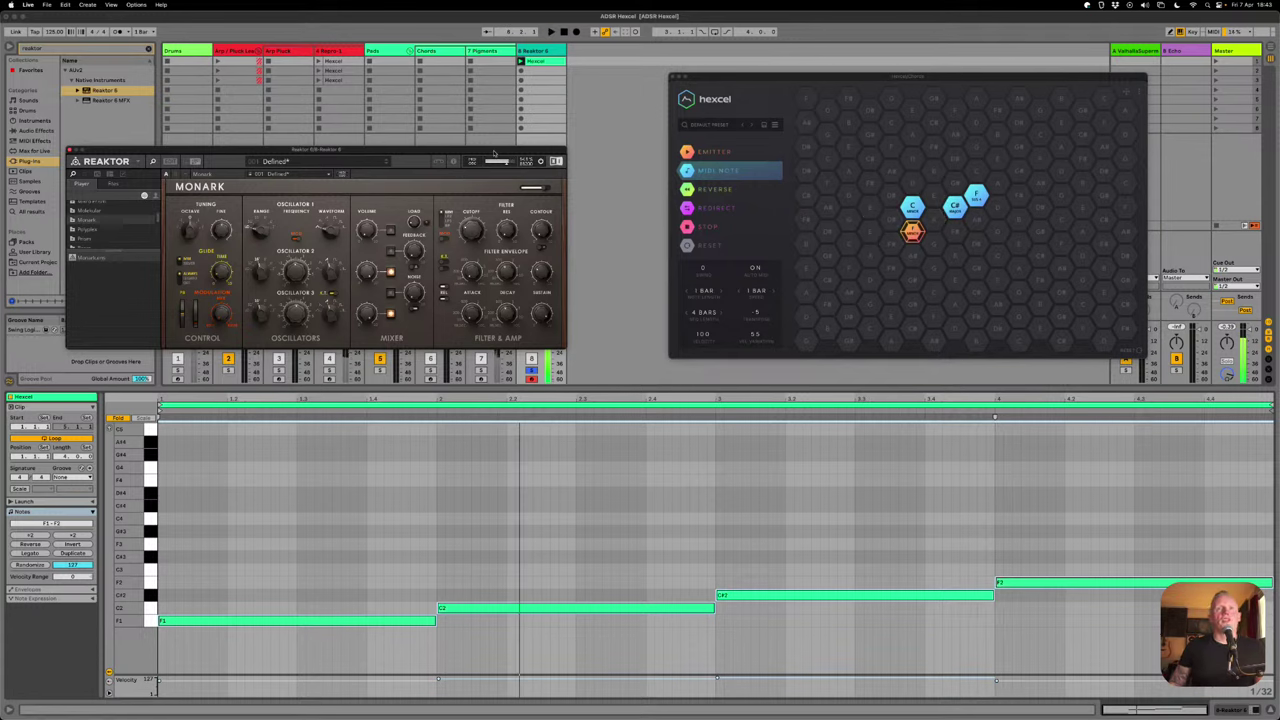
- Play the project with the bass line and solo the third channel's Kick in the Drums track's Drum Machine mixer
{"action": "left_click_drag", "start_coordinate": [493, 153], "coordinate": [499, 116]}
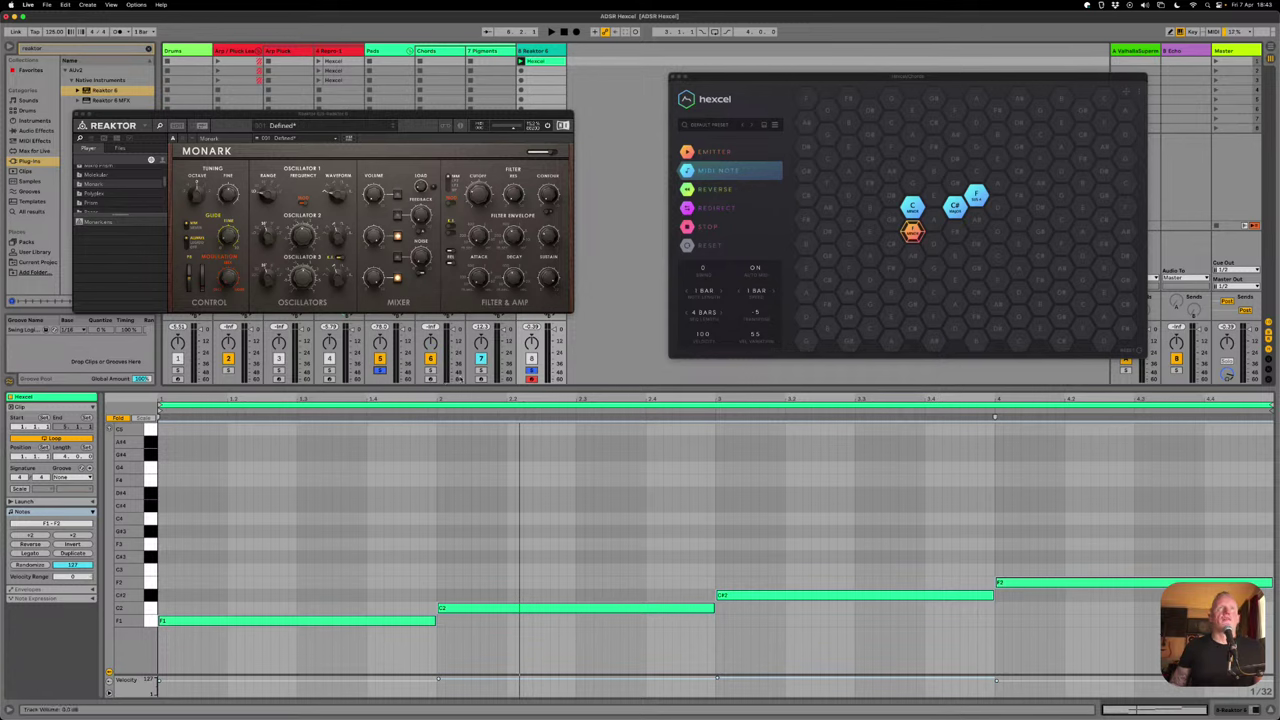
{"action": "key", "text": "space"}
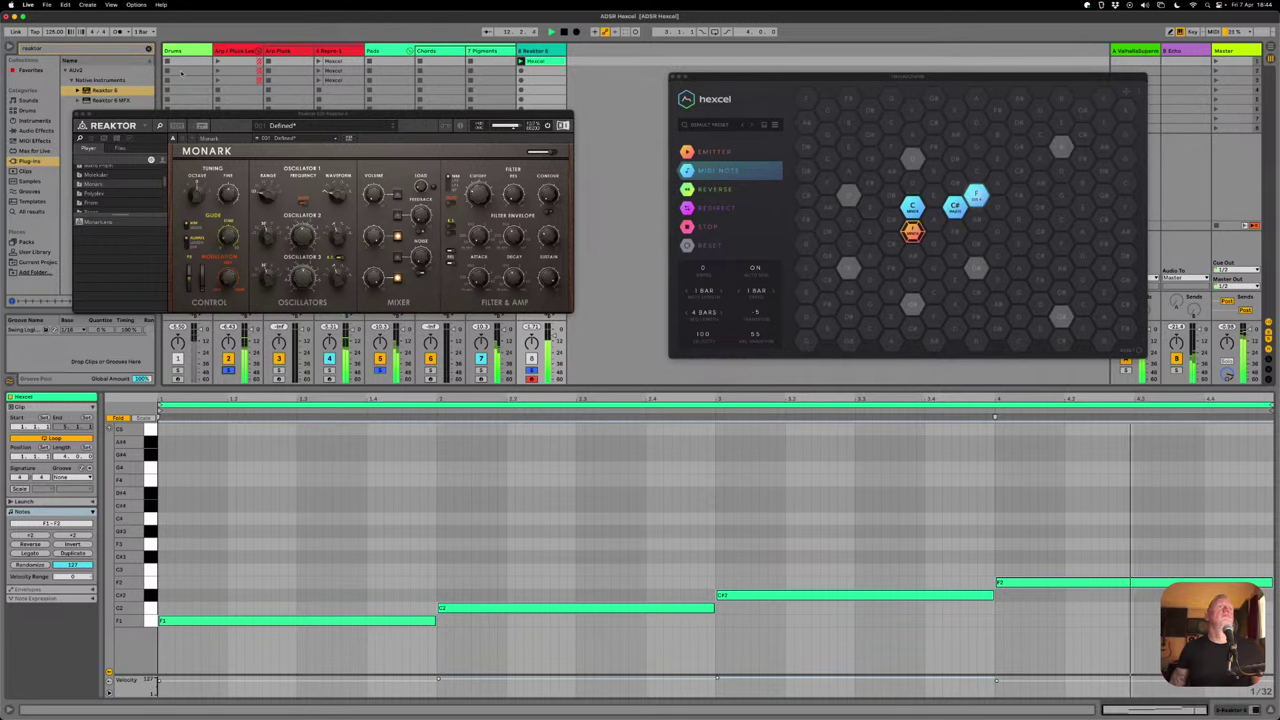
{"action": "key", "text": "shift+Tab"}
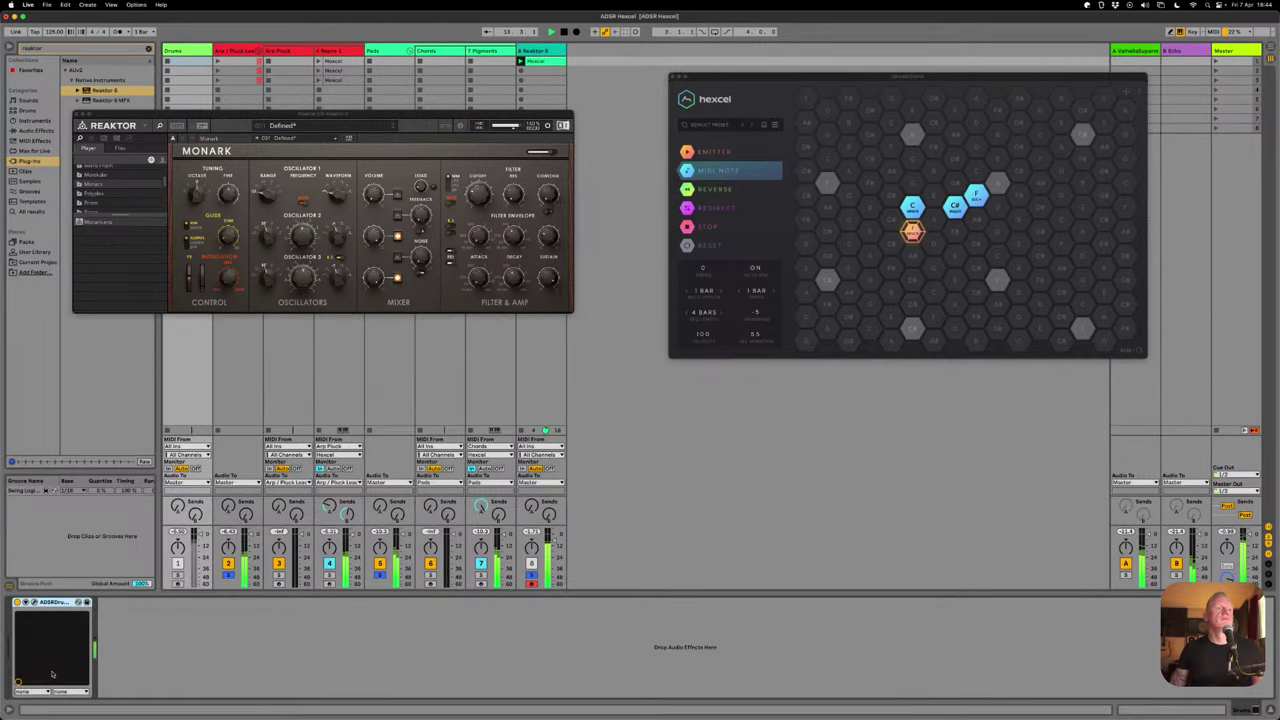
{"action": "key", "text": "super+alt+p"}
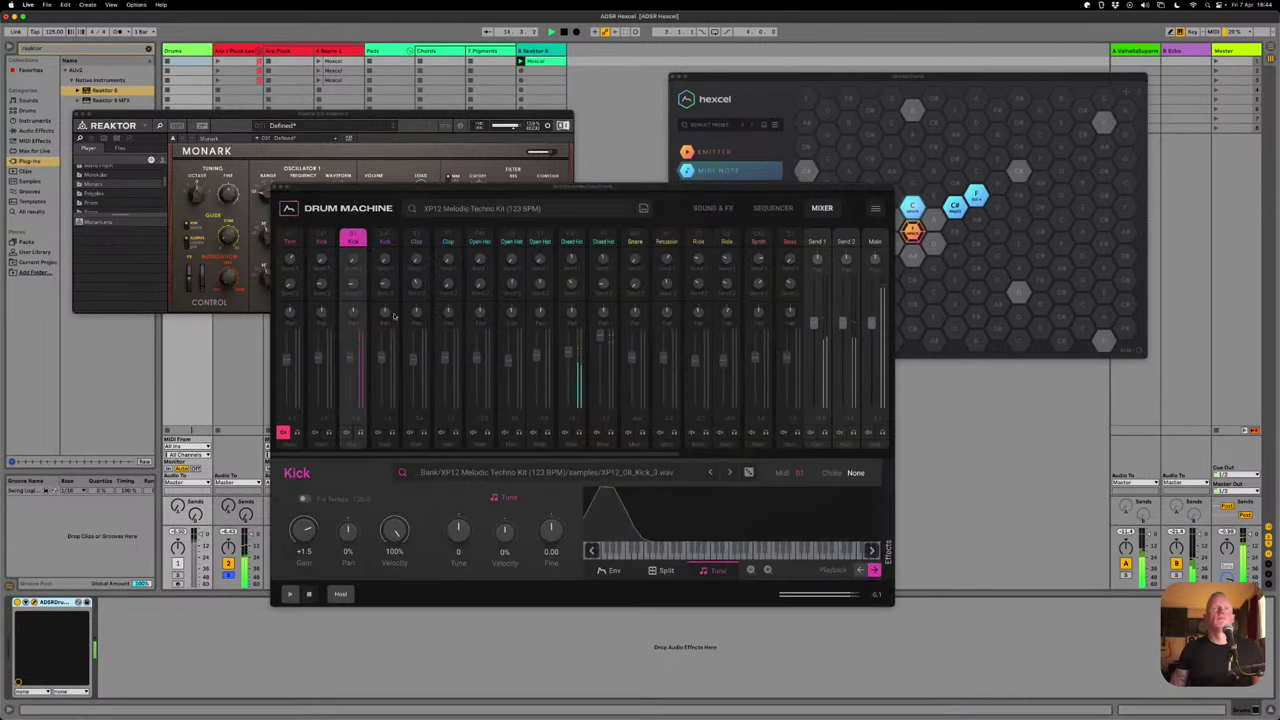
{"action": "left_click", "coordinate": [360, 433]}
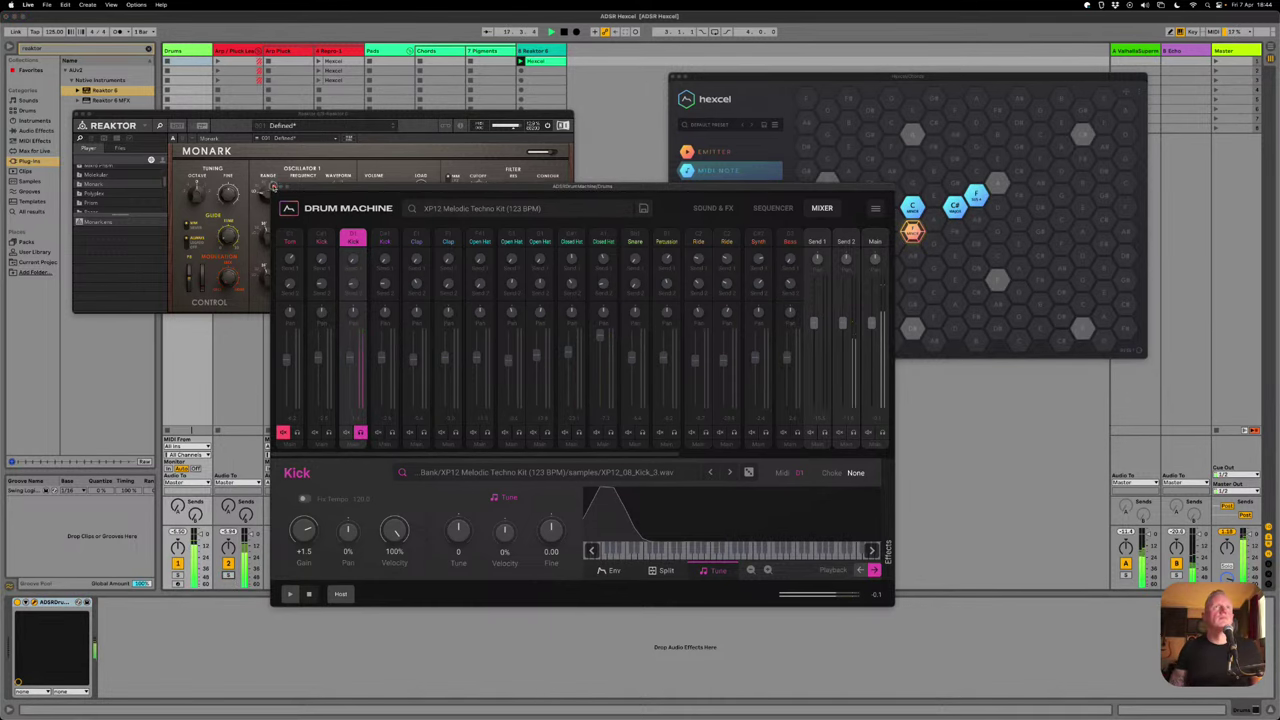
{"action": "left_click", "coordinate": [272, 188]}
- Copy the Duck effect from the Repro-1 track to the Reaktor 6 track and reopen the Monark window
{"action": "left_click_drag", "start_coordinate": [101, 115], "coordinate": [117, 119]}
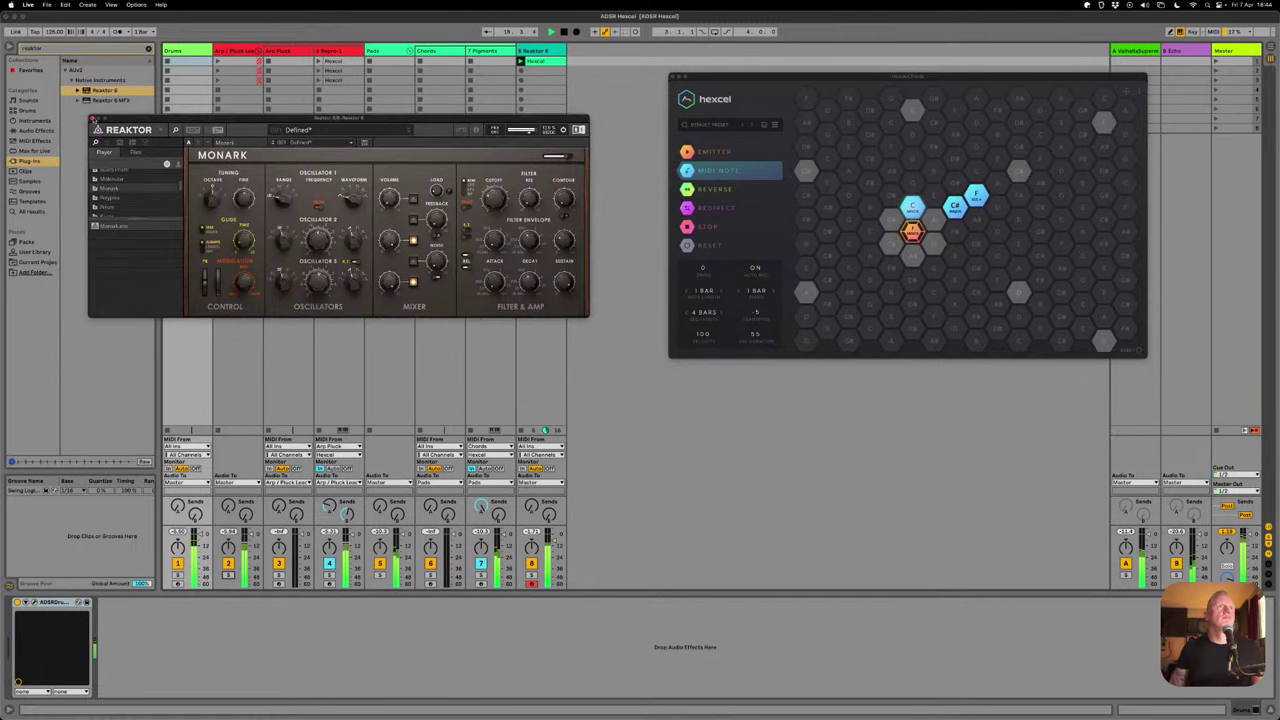
{"action": "left_click", "coordinate": [92, 118]}
{"action": "left_click", "coordinate": [296, 53]}
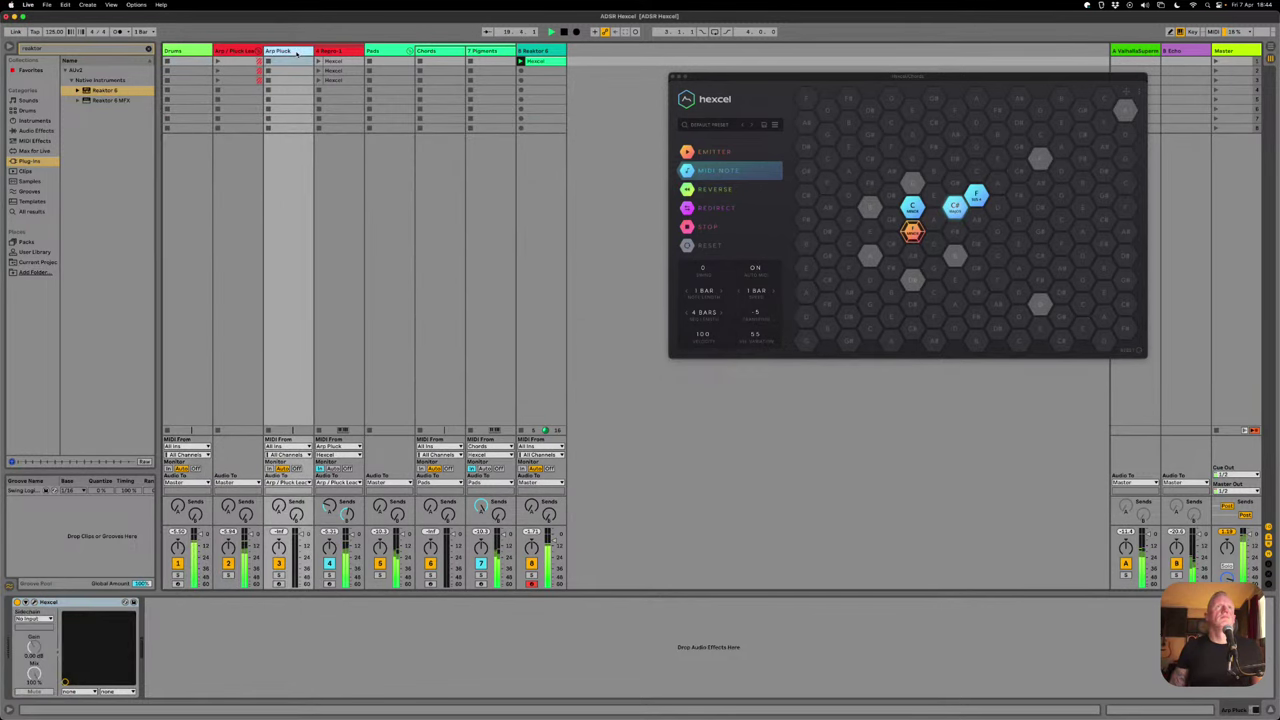
{"action": "left_click", "coordinate": [340, 51]}
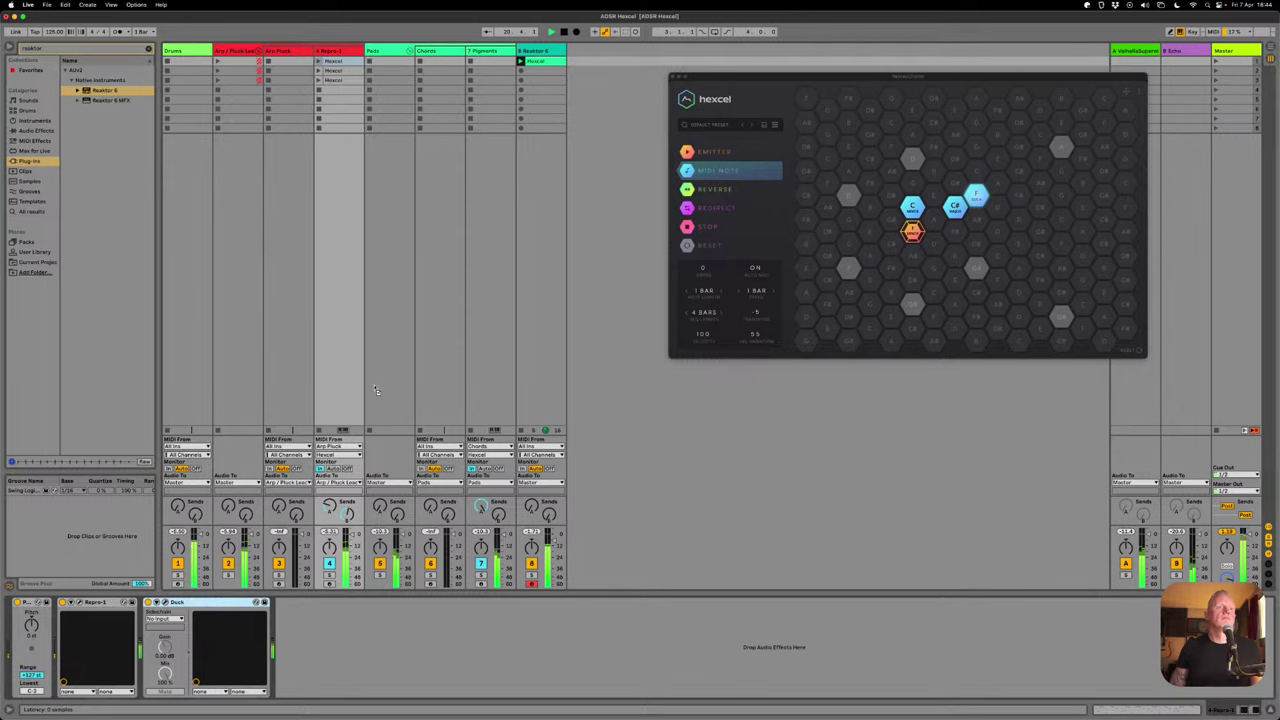
{"action": "left_click", "coordinate": [540, 166]}
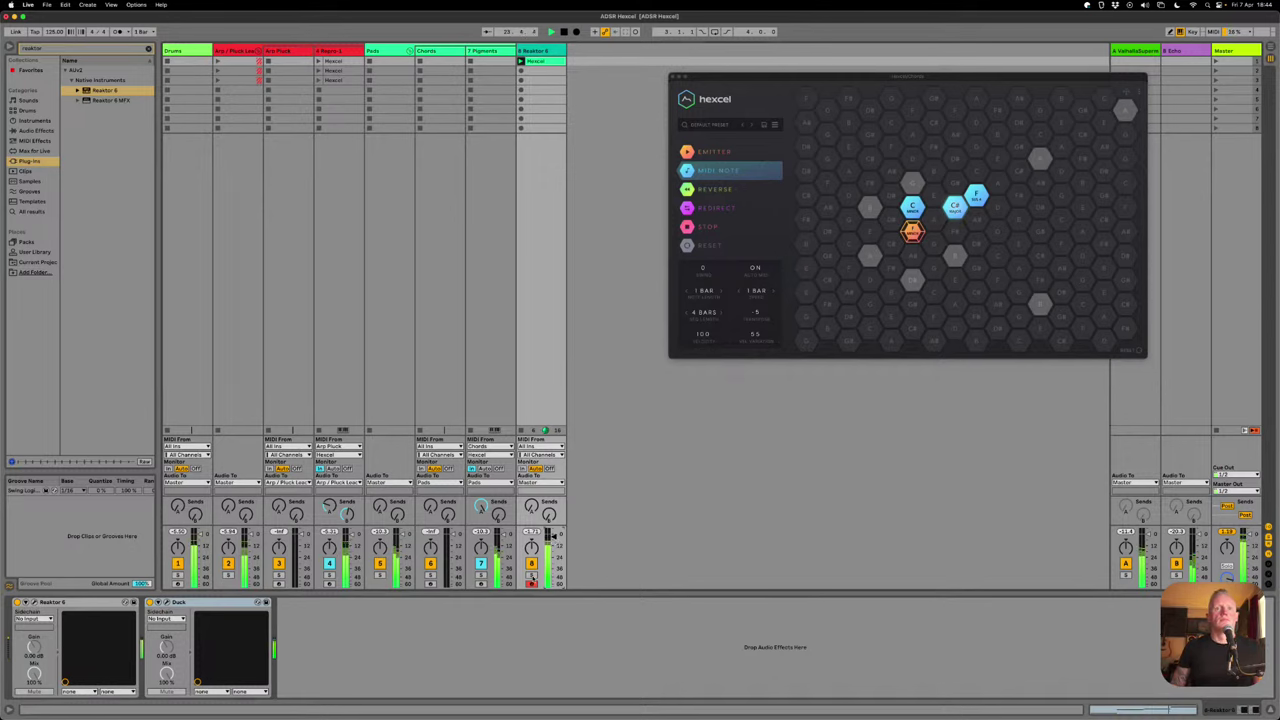
{"action": "left_click", "coordinate": [540, 50]}
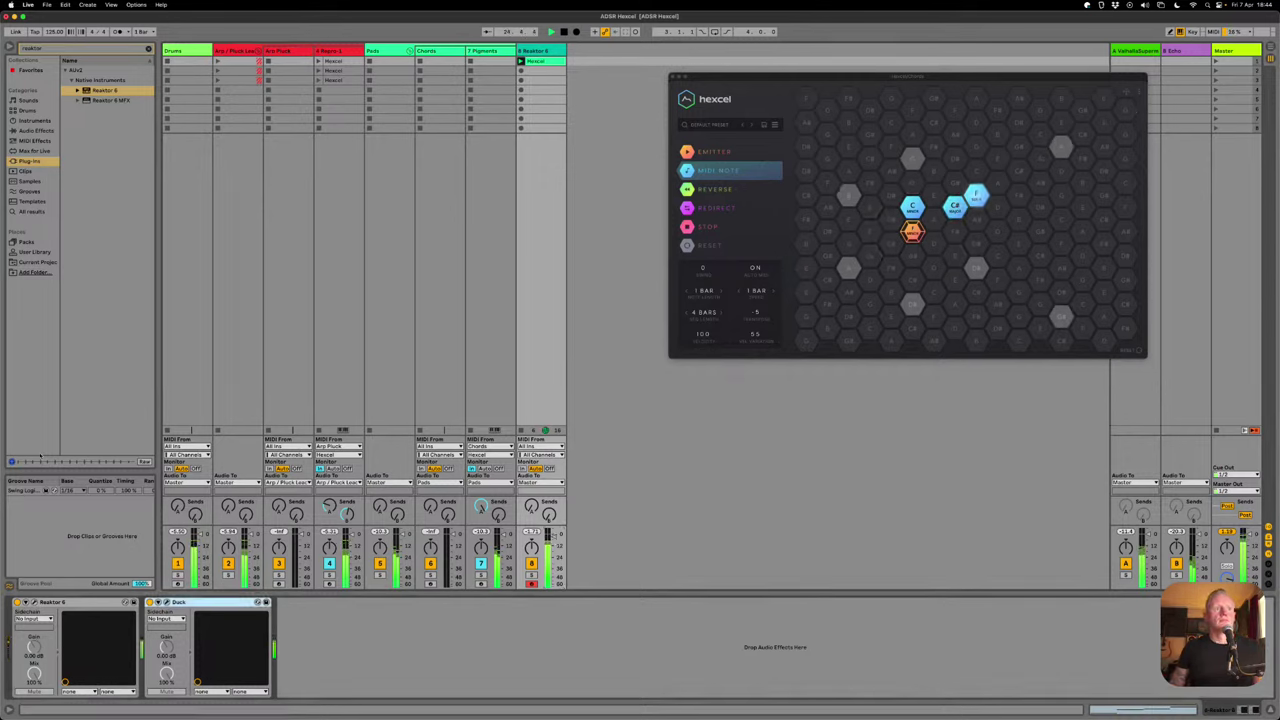
{"action": "left_click", "coordinate": [32, 602]}
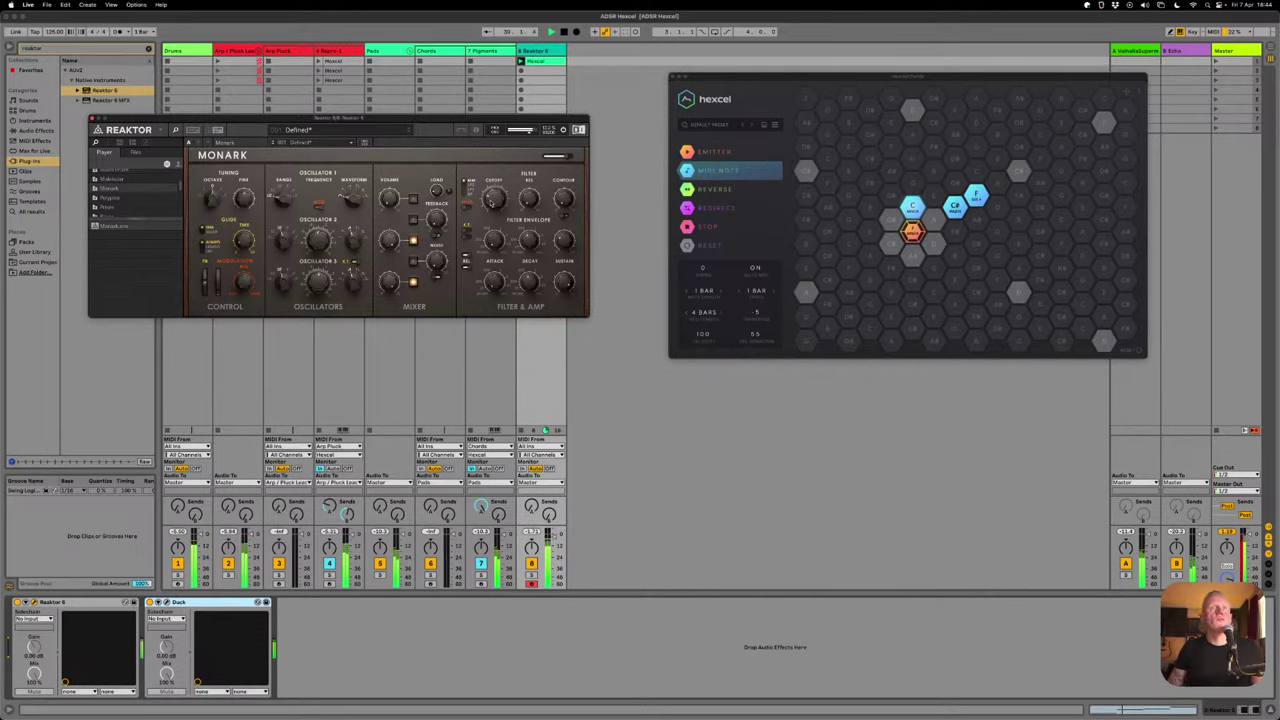
- Duplicate the Reaktor 6 clip's notes to fill eight bars, lower the F2 in bar 4 to F1 and audition the result
{"action": "double_click", "coordinate": [544, 62]}
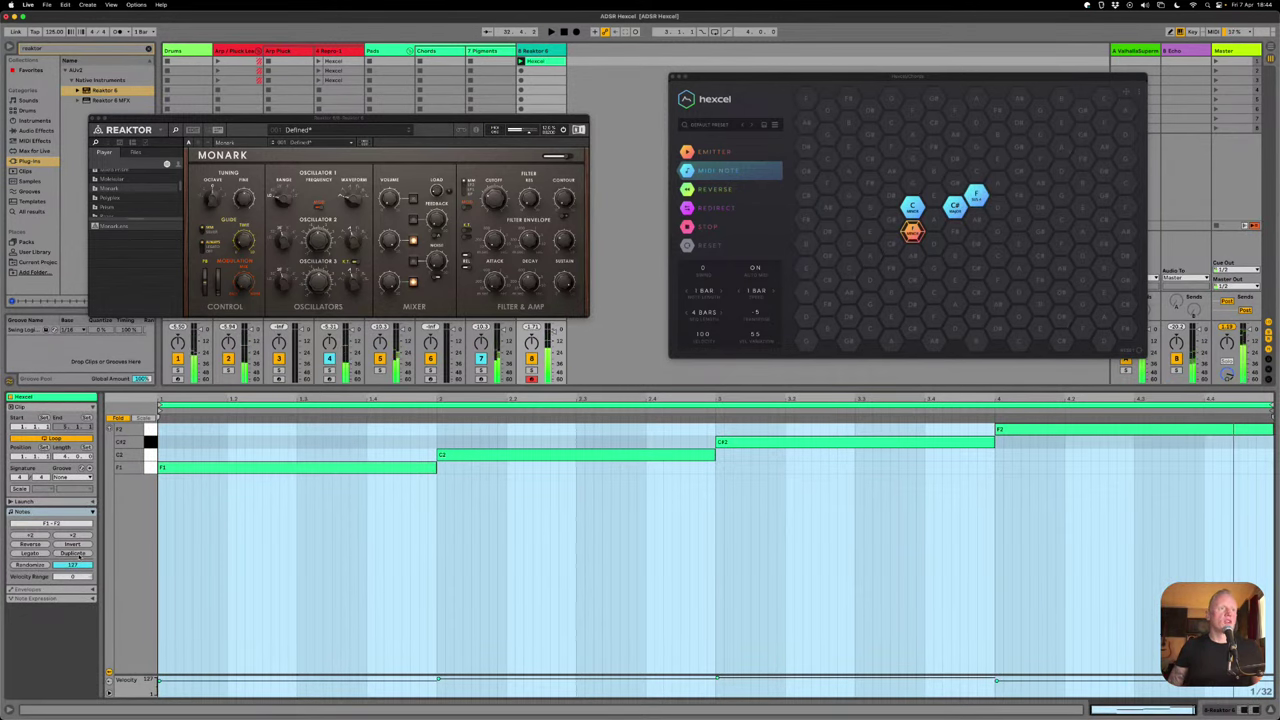
{"action": "left_click", "coordinate": [79, 555]}
{"action": "left_click", "coordinate": [1140, 438]}
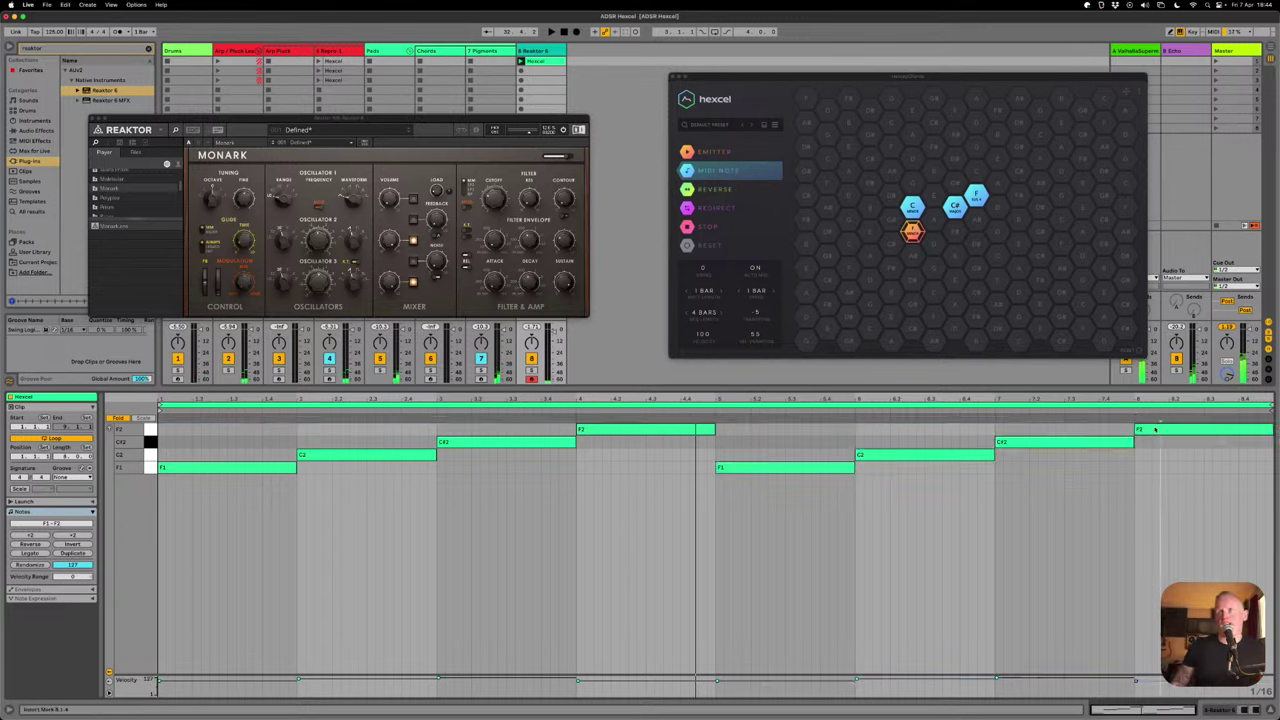
{"action": "mouse_move", "coordinate": [1160, 432]}
{"action": "left_mouse_down"}
{"action": "mouse_move", "coordinate": [1170, 470]}
{"action": "mouse_move", "coordinate": [1170, 431]}
{"action": "left_mouse_up"}
{"action": "left_click_drag", "start_coordinate": [672, 431], "coordinate": [670, 468]}
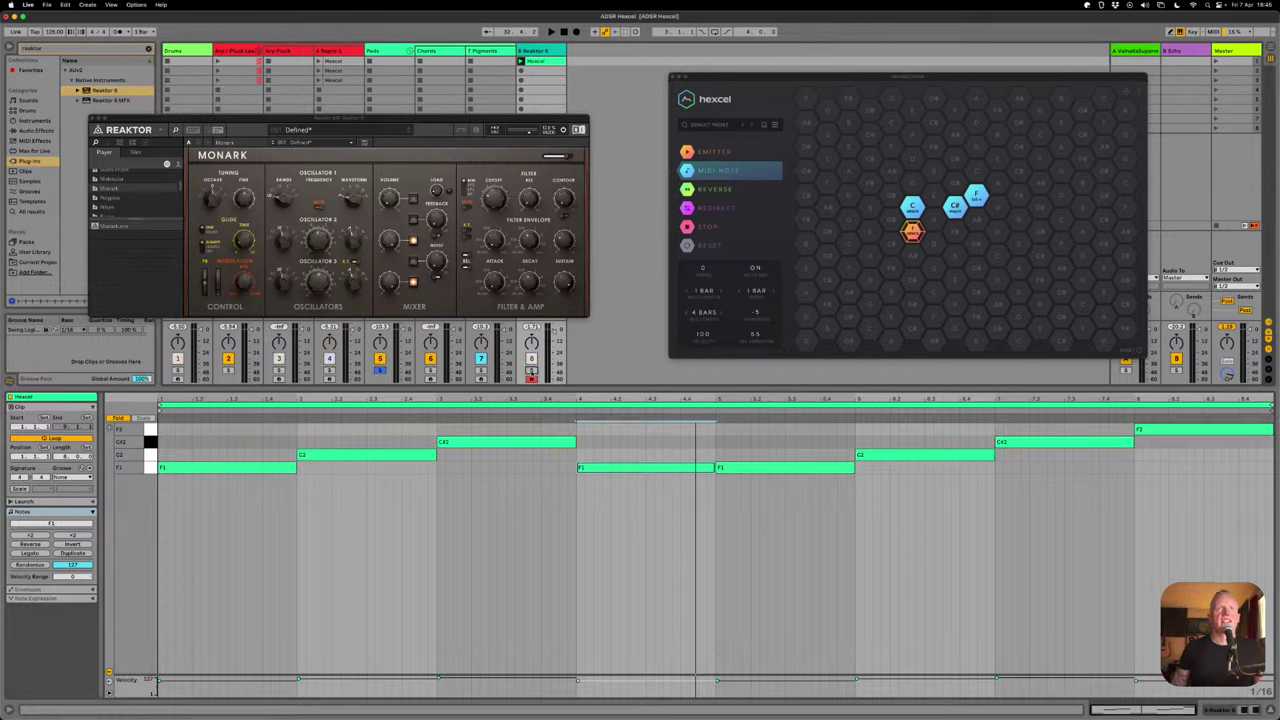
{"action": "key", "text": "space"}
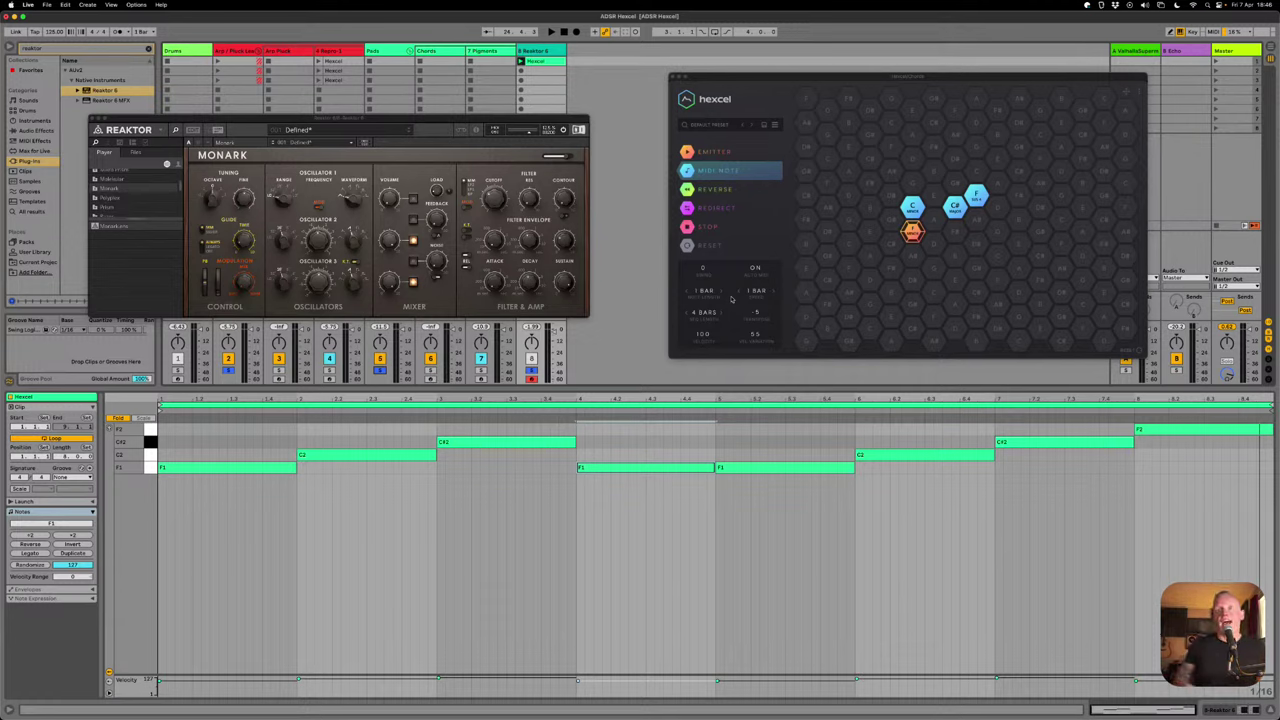
{"action": "left_click", "coordinate": [617, 508]}
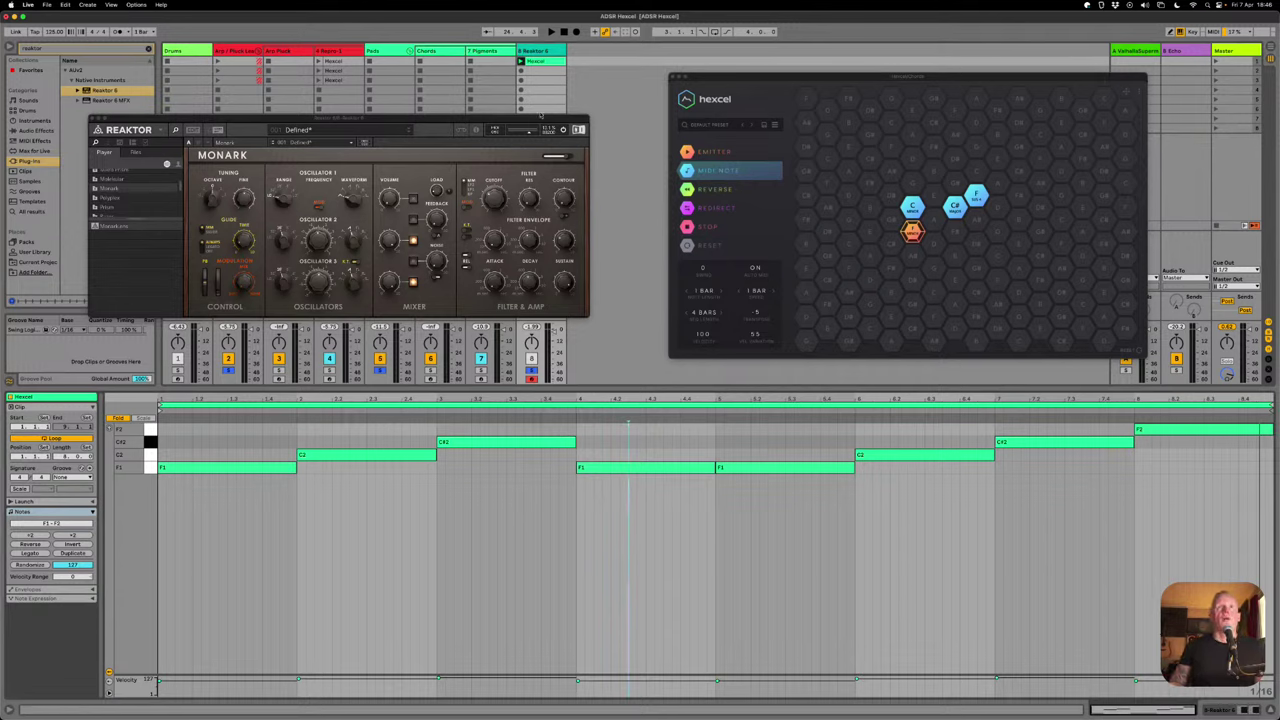
- Place the exported Hexcel chord clip on the Pigments track and colour the Reaktor 6 bass clip blue
{"action": "left_click", "coordinate": [1160, 432]}
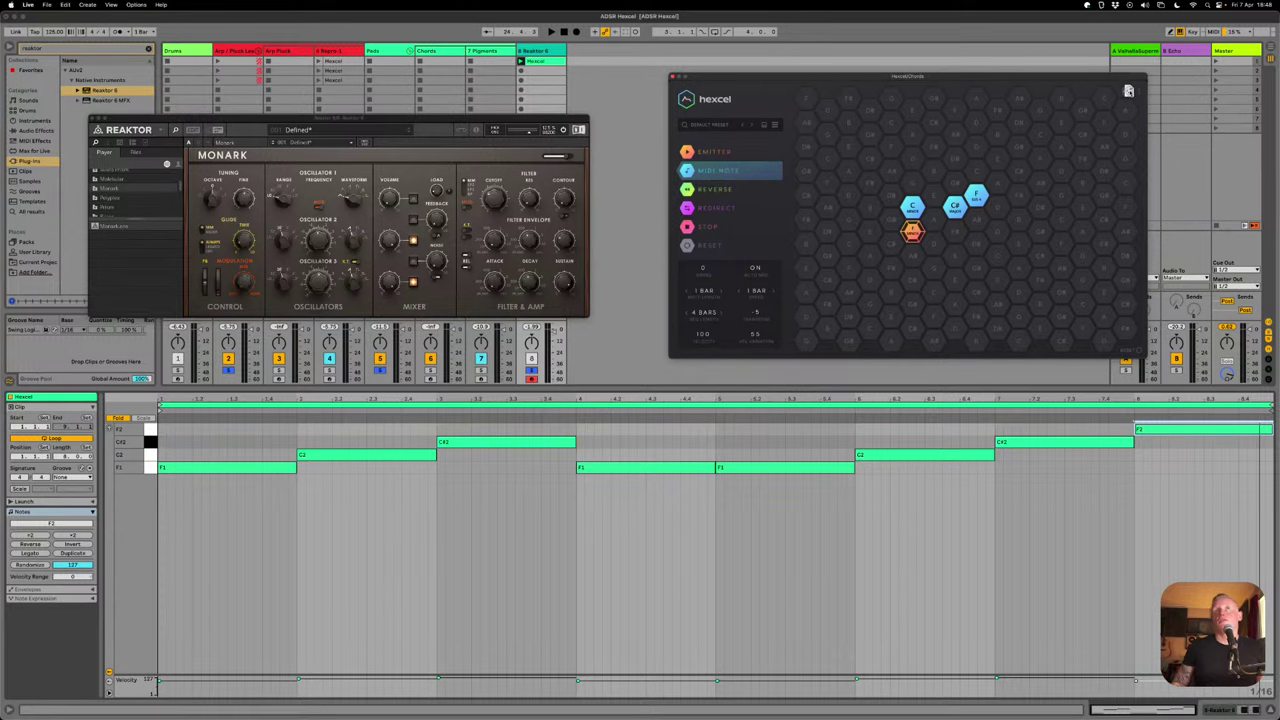
{"action": "left_click", "coordinate": [500, 62]}
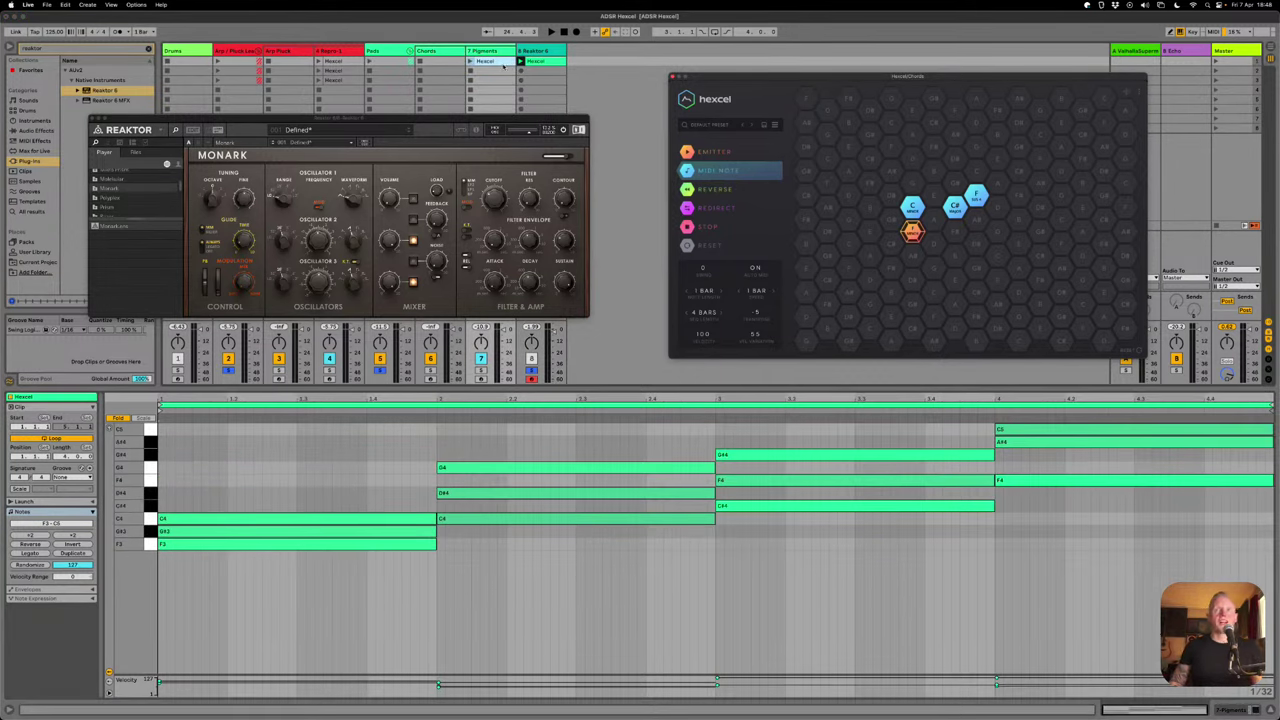
{"action": "right_click", "coordinate": [543, 61]}
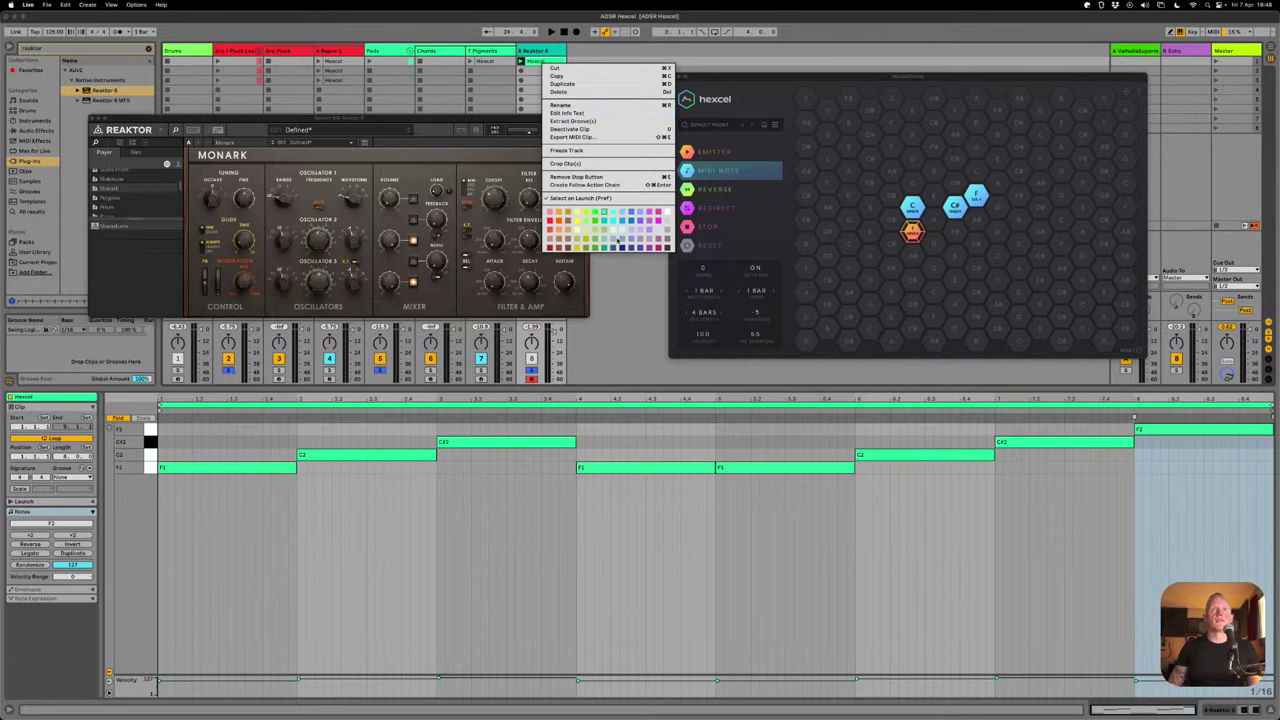
{"action": "left_click", "coordinate": [624, 214]}
- Show the Pigments and Reaktor 6 clips together and compare the bass notes with the chords in bars 4 and 8
{"action": "left_click", "coordinate": [497, 62]}
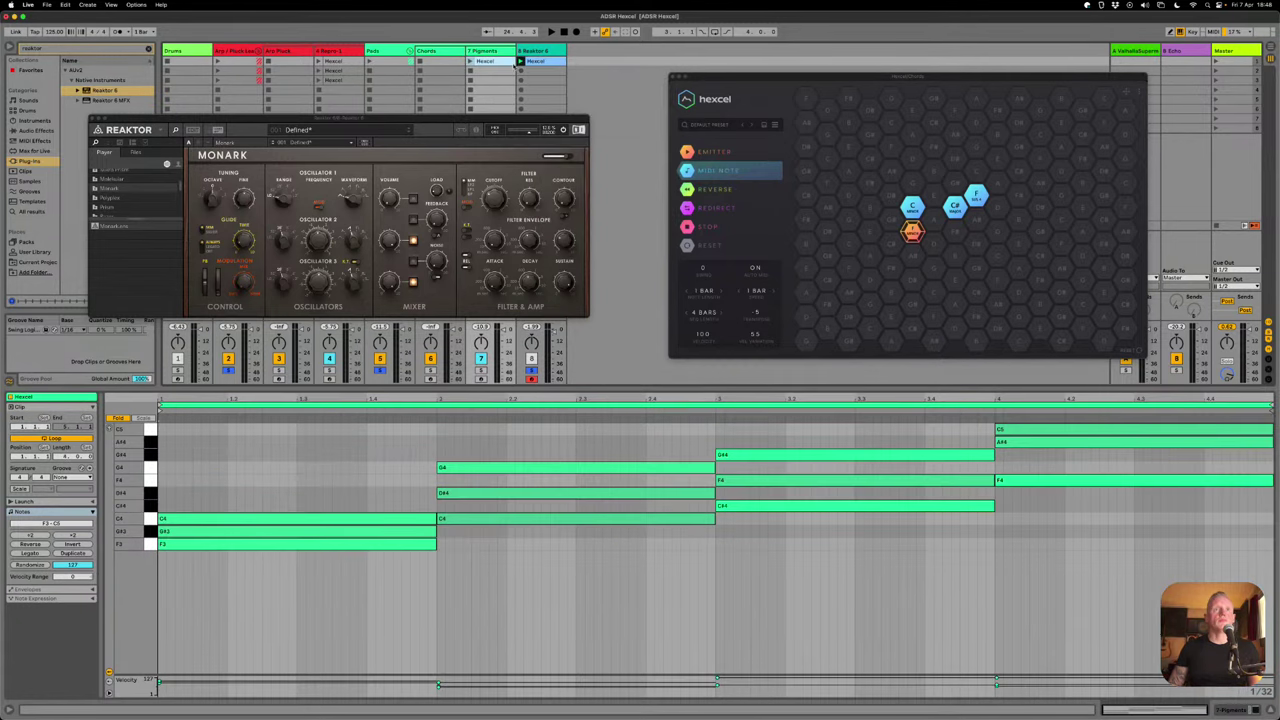
{"action": "left_click", "coordinate": [535, 62], "text": "shift"}
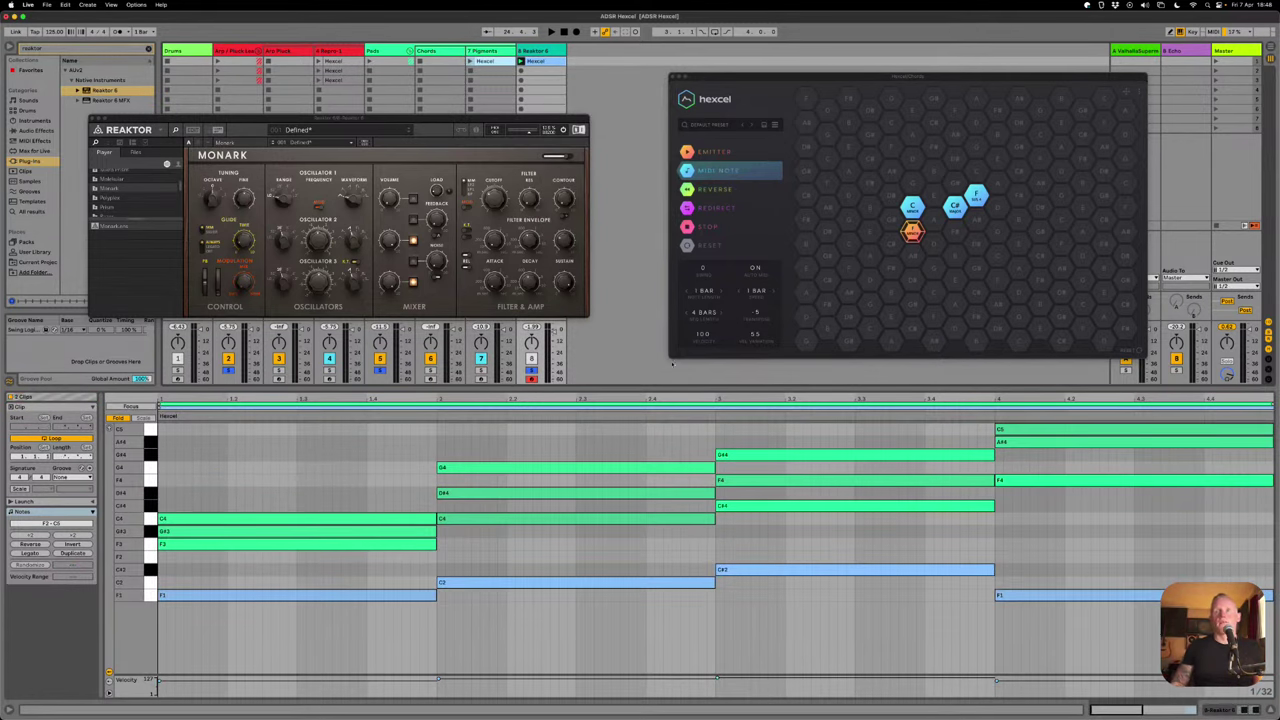
{"action": "left_click_drag", "start_coordinate": [766, 403], "coordinate": [767, 399]}
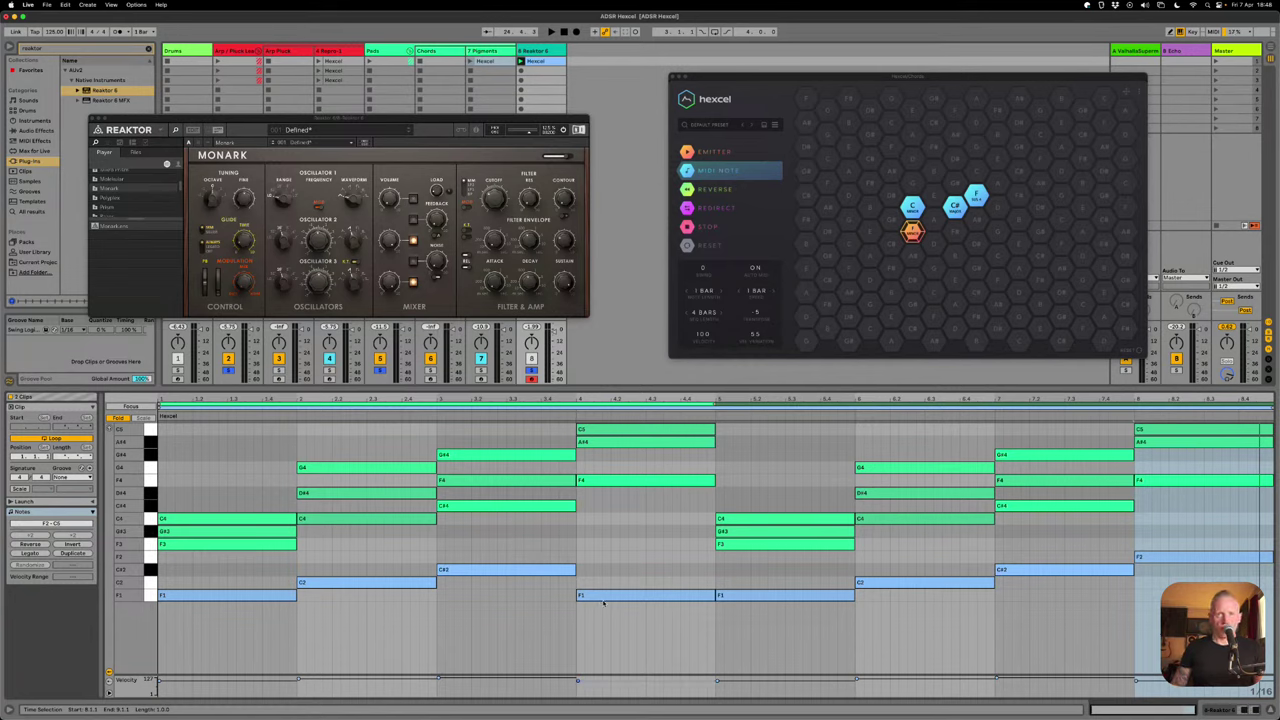
{"action": "left_click_drag", "start_coordinate": [607, 588], "coordinate": [690, 500]}
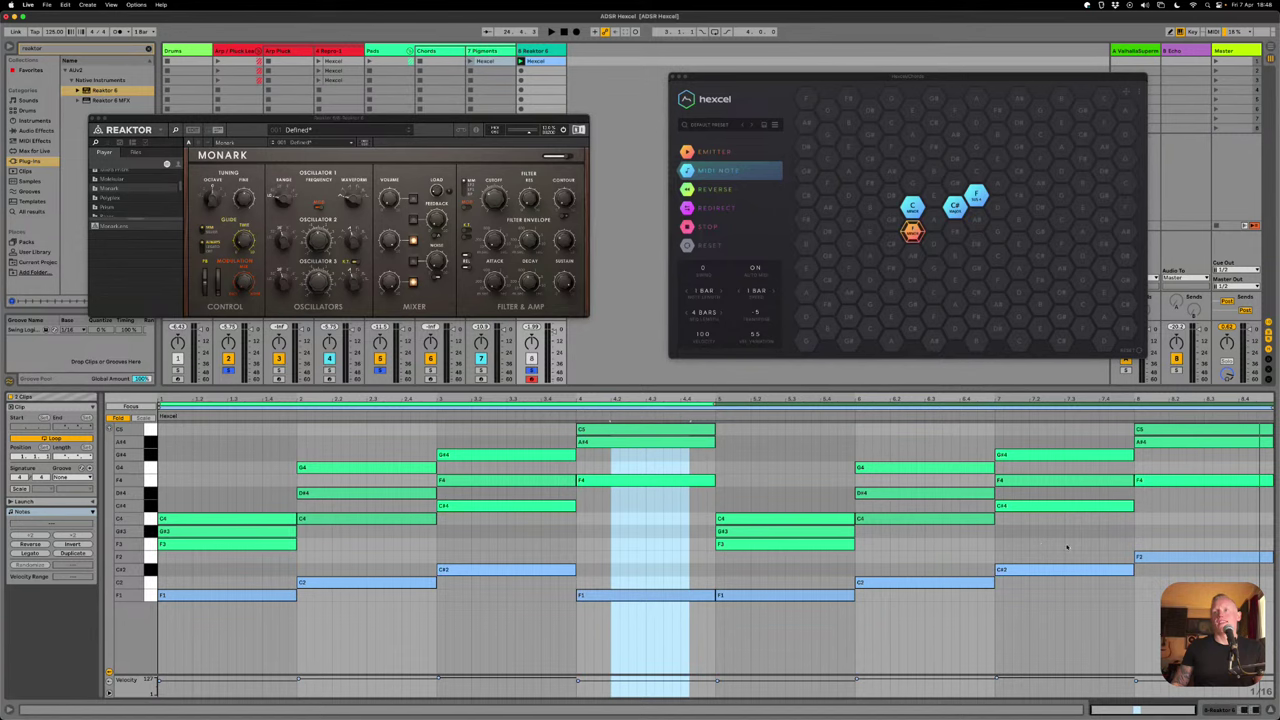
{"action": "left_click", "coordinate": [1145, 513]}
{"action": "left_click_drag", "start_coordinate": [1140, 495], "coordinate": [1268, 547]}
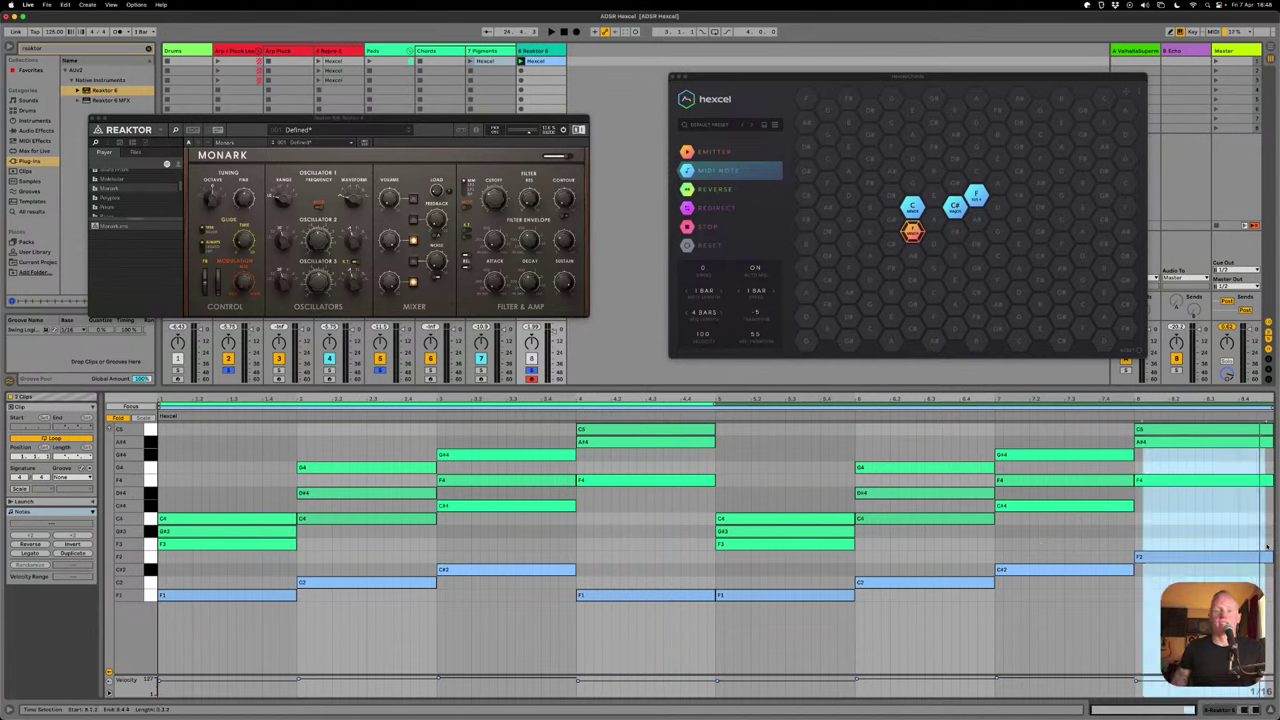
{"action": "left_click", "coordinate": [1265, 547]}
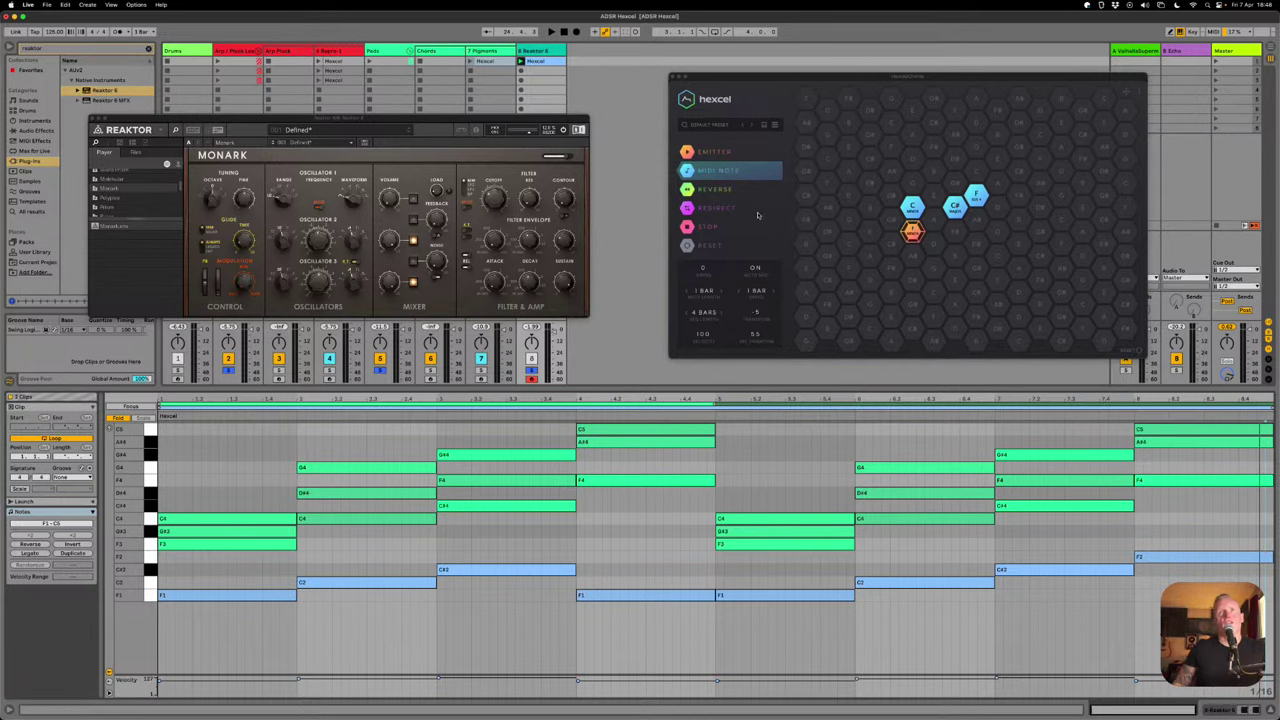
- Move the Hexcel window nearer the centre and choose the Minor chord type for the F emitter cell
{"action": "left_click_drag", "start_coordinate": [795, 77], "coordinate": [721, 119]}
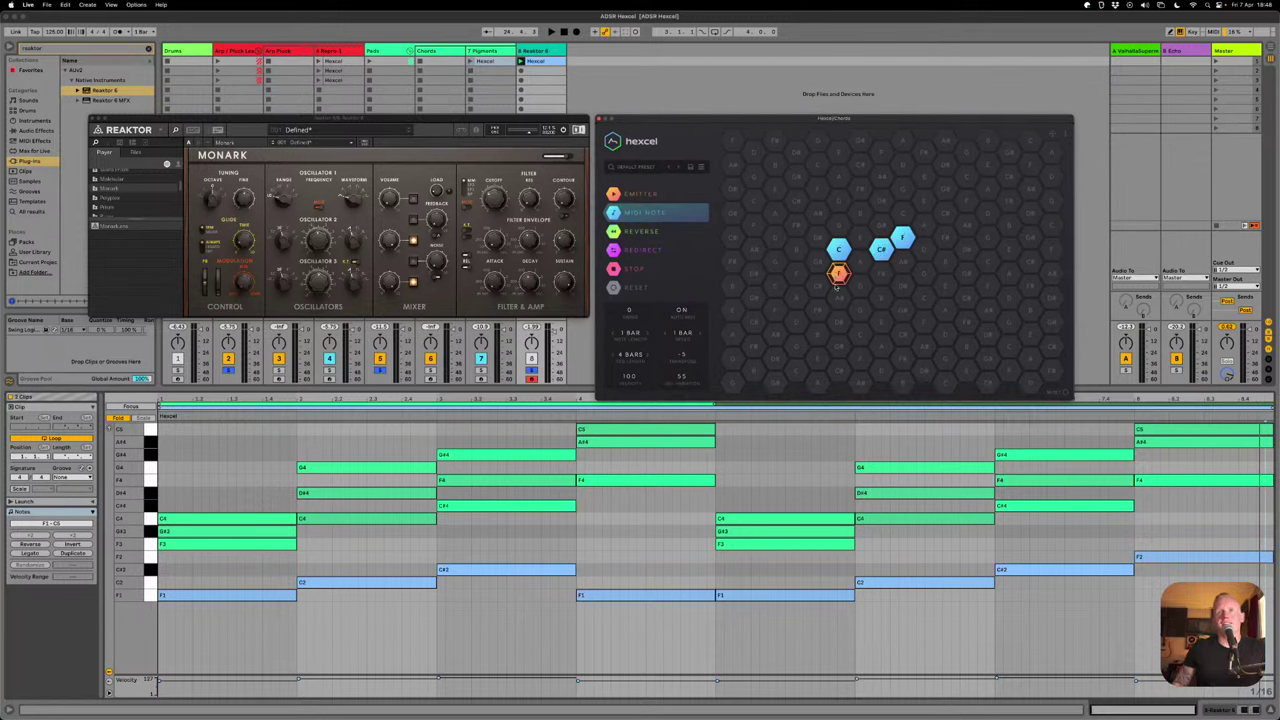
{"action": "right_click", "coordinate": [839, 272]}
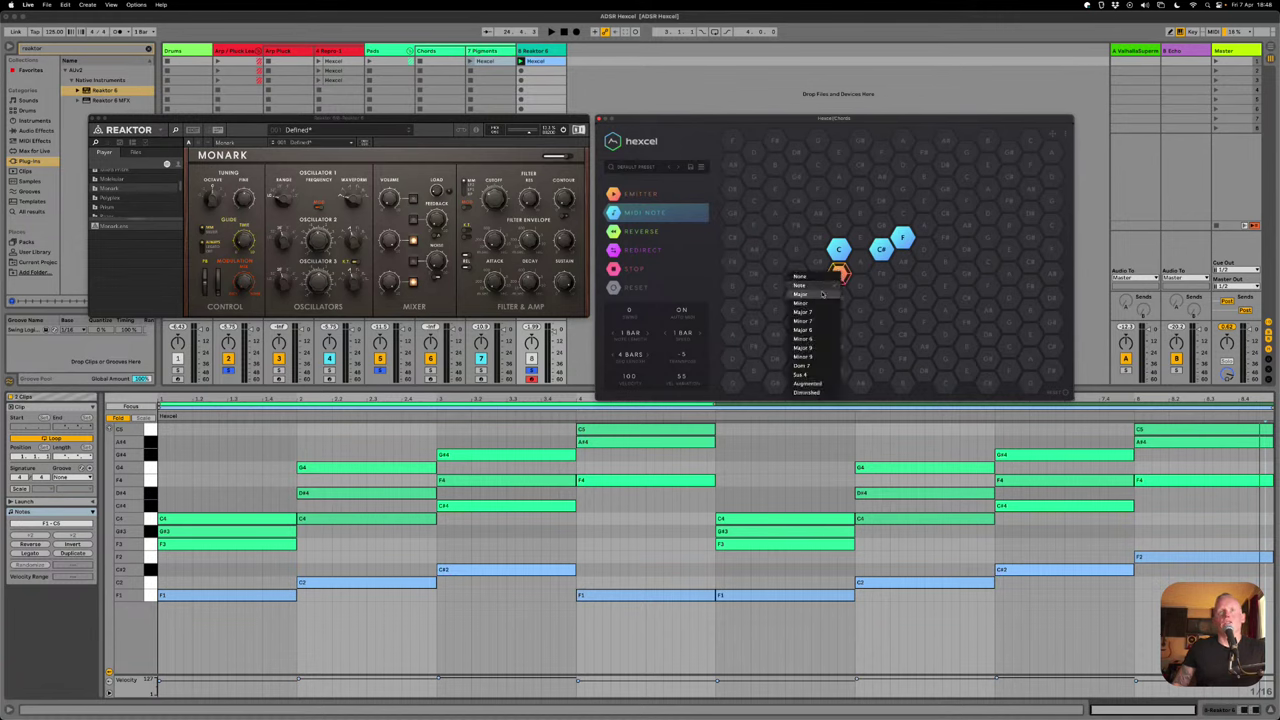
{"action": "left_click", "coordinate": [825, 303]}
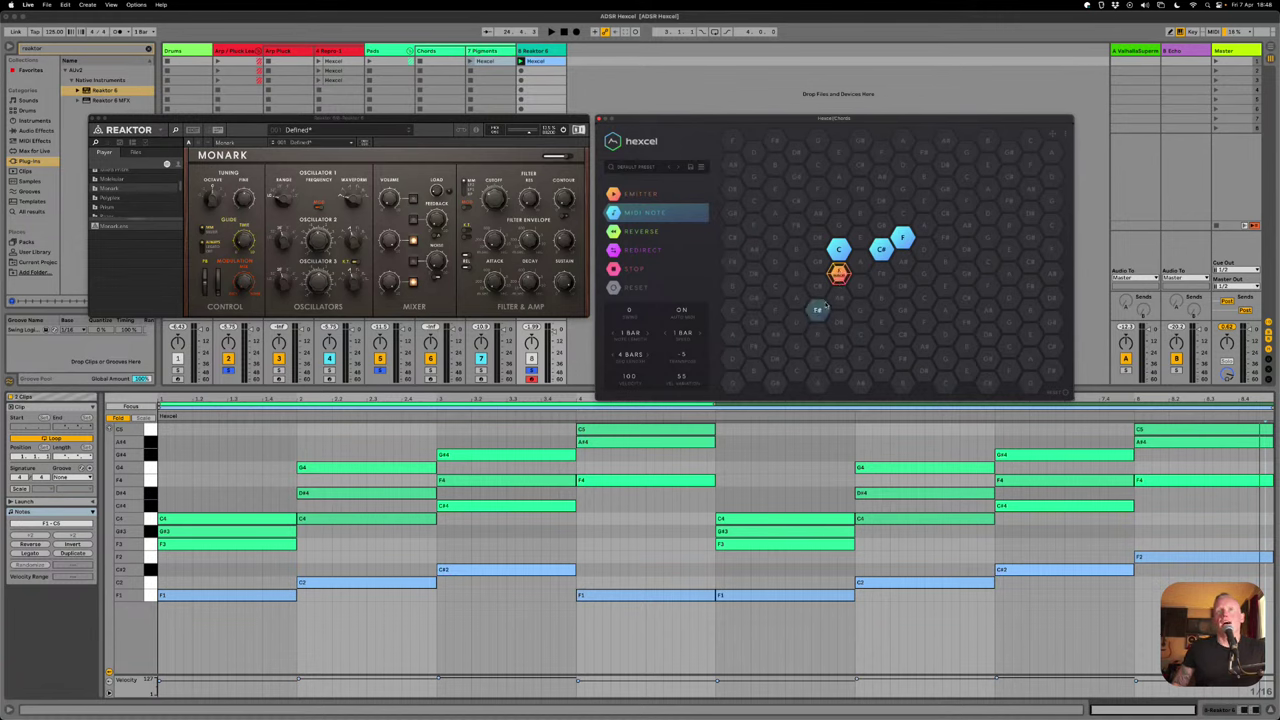
- Set the chord types of the Hexcel note cells: Minor for C, Major for C# and Sus 4 for F
{"action": "right_click", "coordinate": [840, 250]}
{"action": "left_click", "coordinate": [824, 266]}
{"action": "right_click", "coordinate": [880, 250]}
{"action": "left_click", "coordinate": [845, 266]}
{"action": "right_click", "coordinate": [903, 238]}
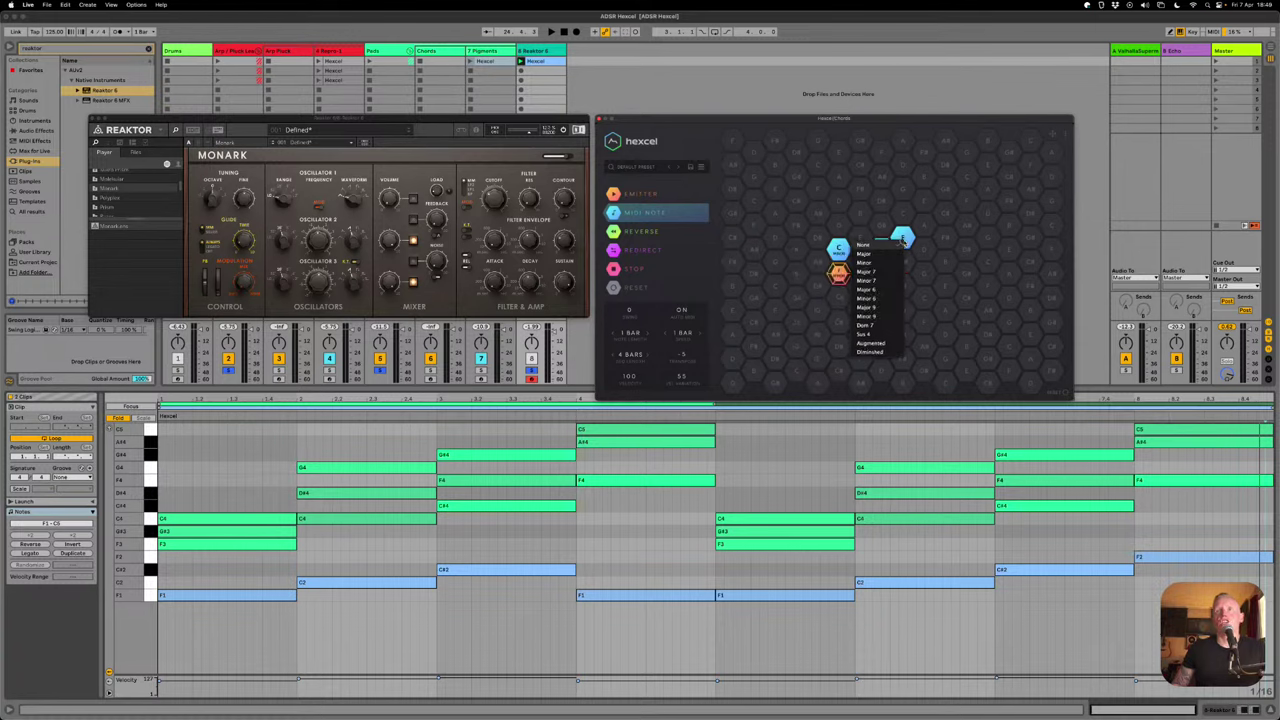
{"action": "left_click", "coordinate": [872, 343]}
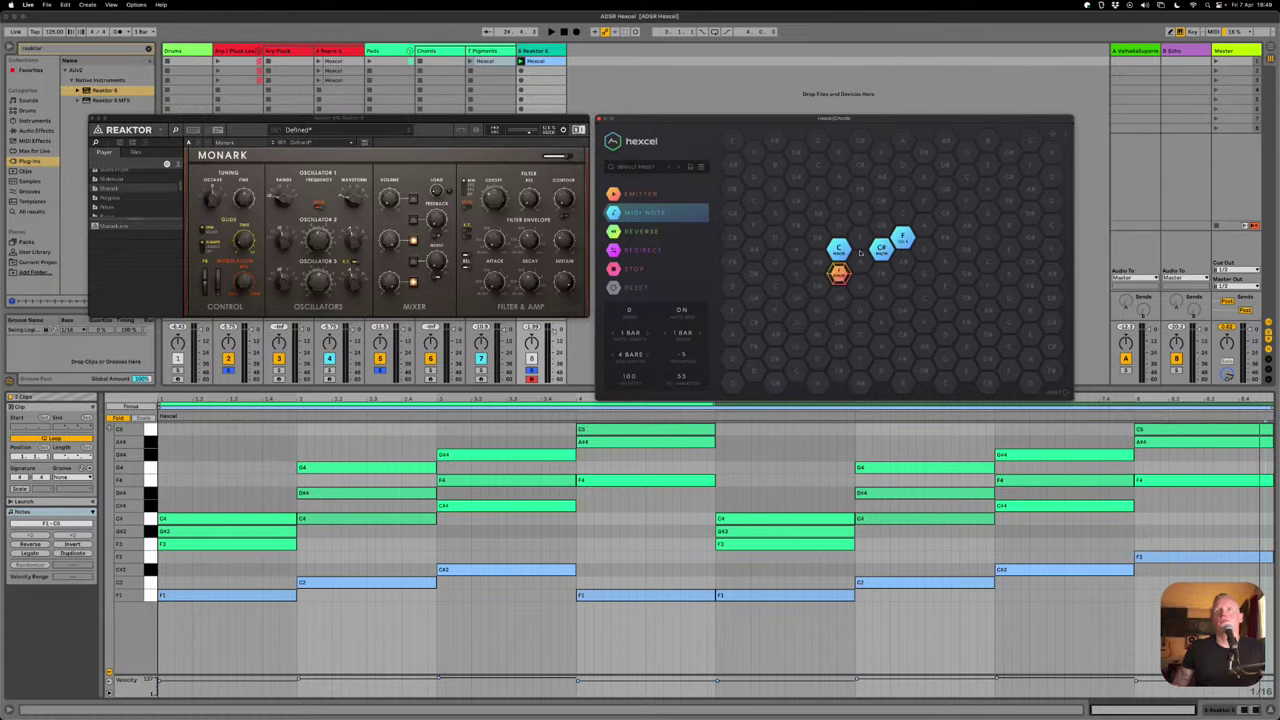
- Save the Hexcel chord pattern as a user preset named "PN Harmonic Emotional 001"
{"action": "left_click", "coordinate": [690, 166]}
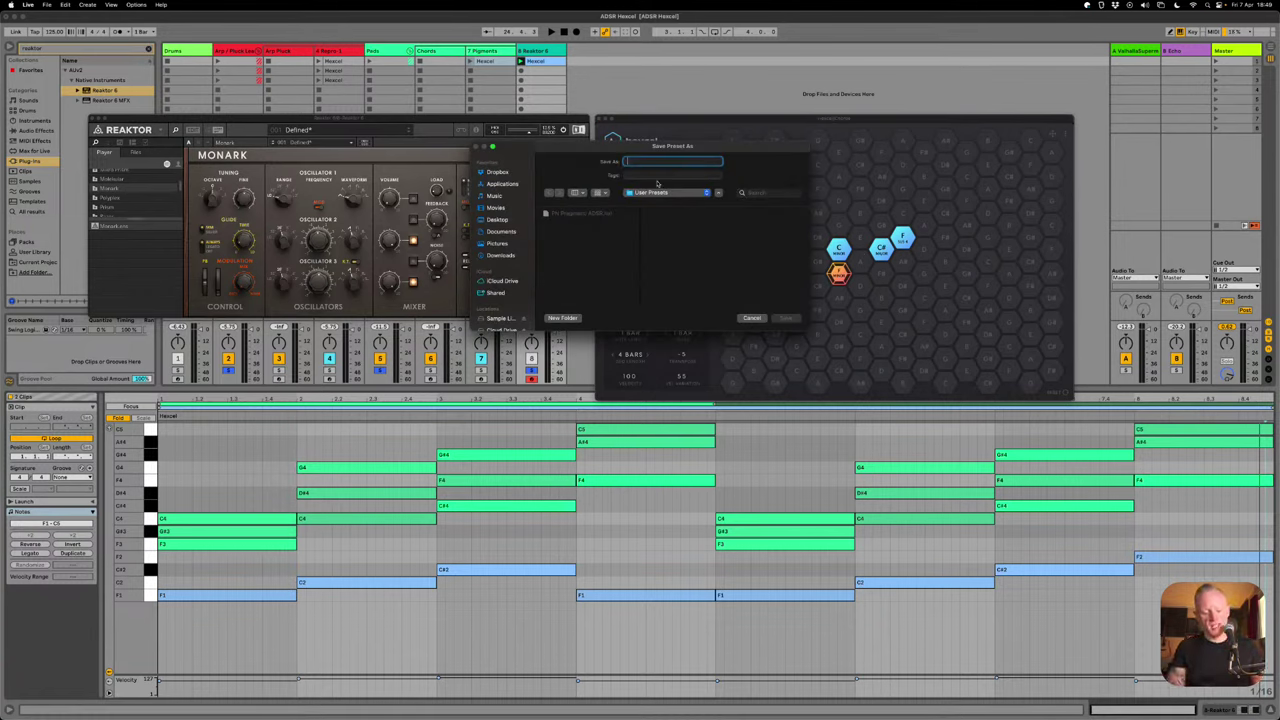
{"action": "type", "text": "Pit Harmo"}
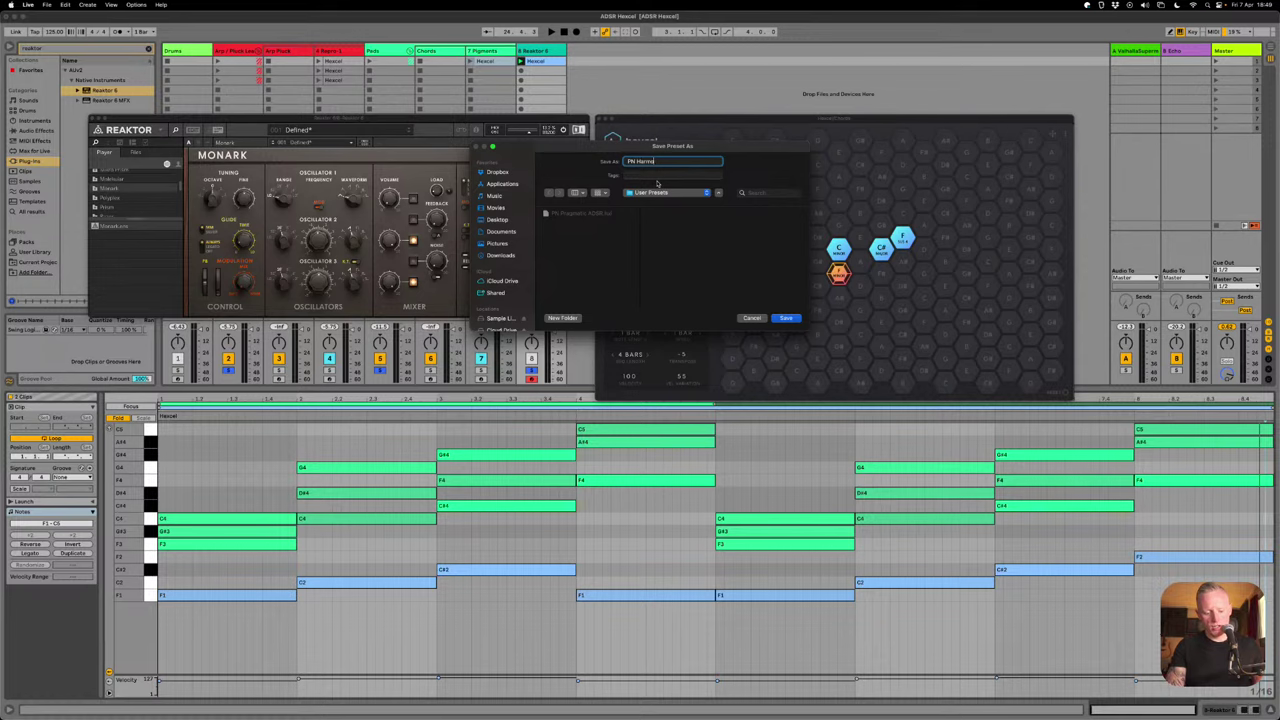
{"action": "type", "text": "nic Emotional 001"}
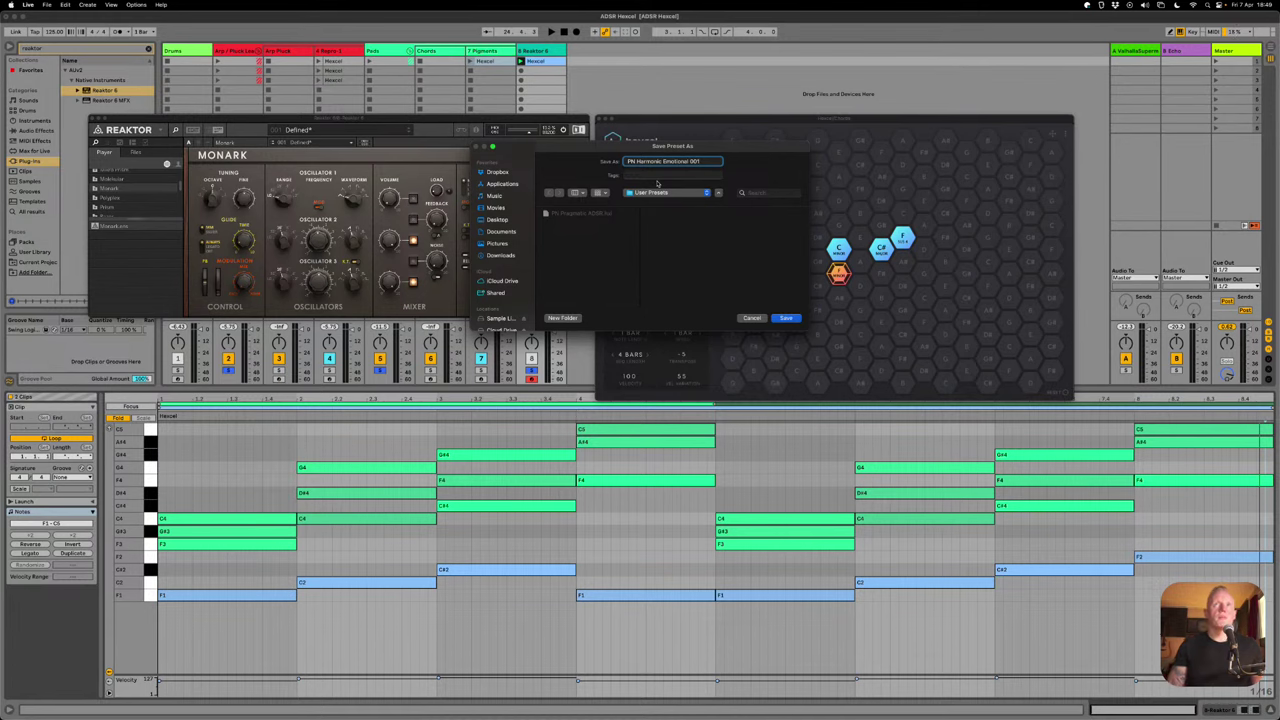
{"action": "key", "text": "Return"}
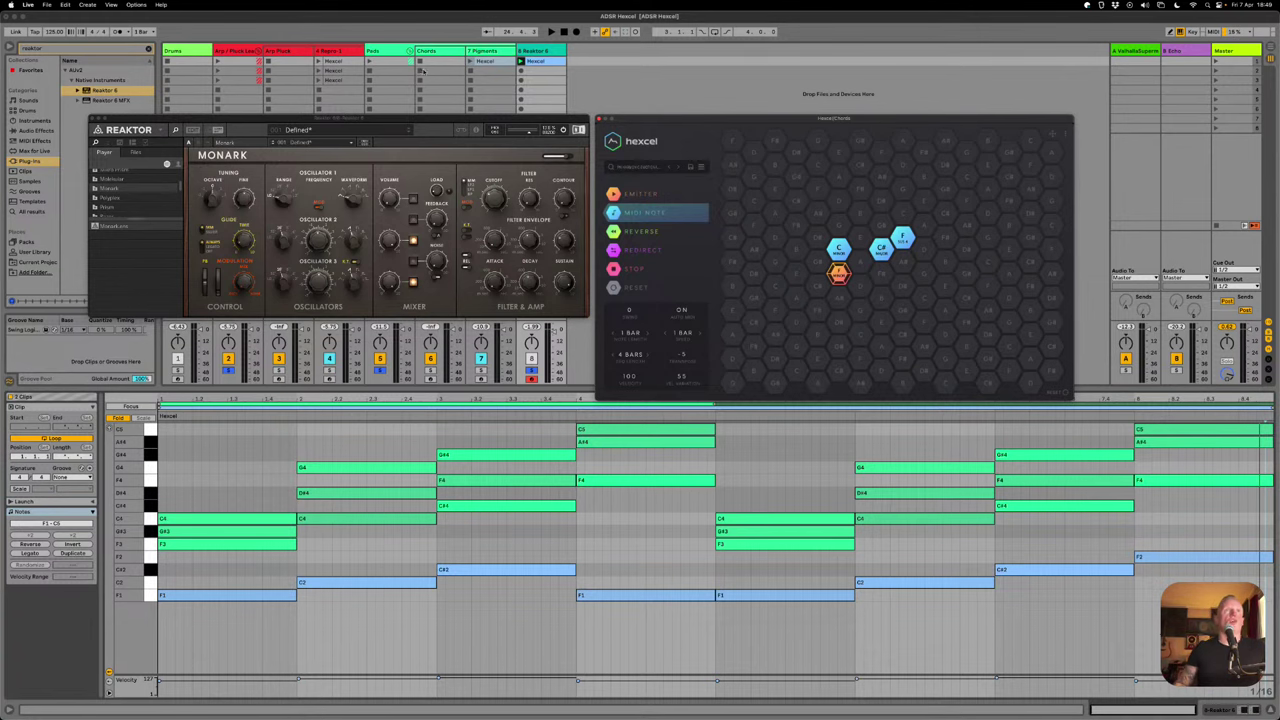
- Open the Arp Pluck track's Hexcel window and review its pattern and settings alongside the chord pattern
{"action": "left_click", "coordinate": [300, 70]}
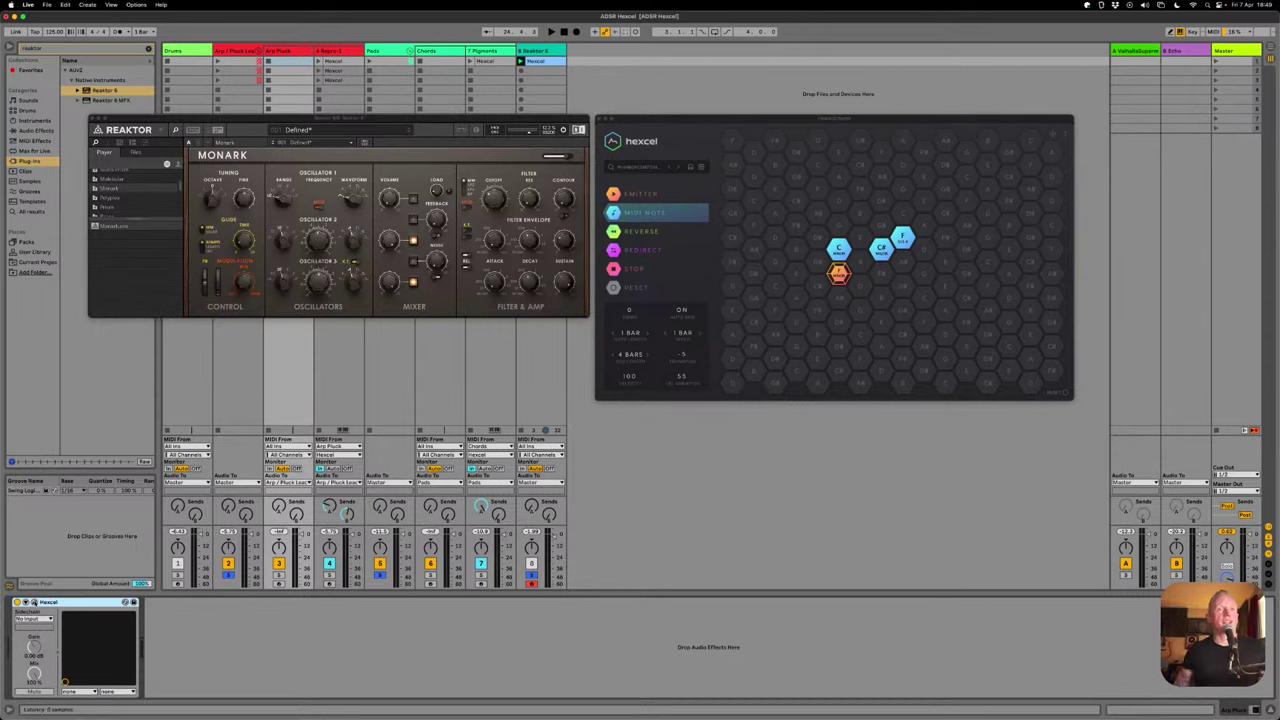
{"action": "left_click", "coordinate": [33, 602]}
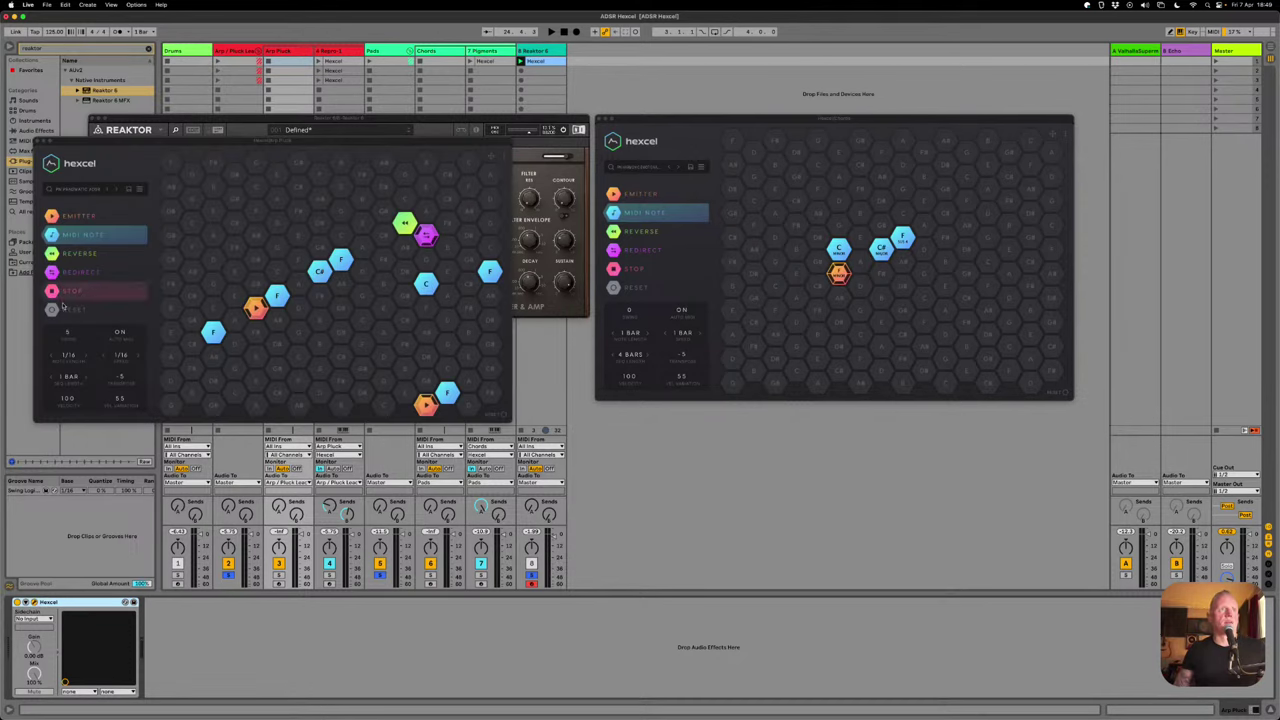
{"action": "left_click_drag", "start_coordinate": [67, 336], "coordinate": [61, 335]}
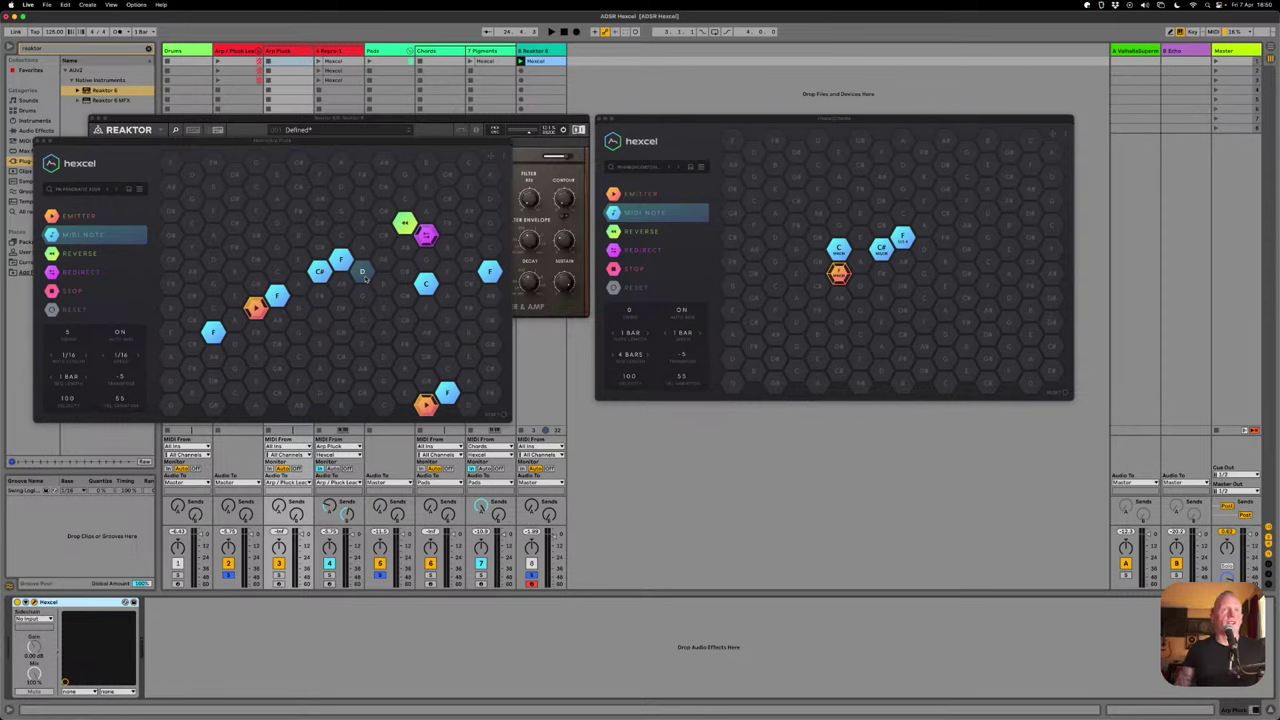
- Close the Reaktor window and both Hexcel windows to clear the session view
{"action": "left_click", "coordinate": [94, 121]}
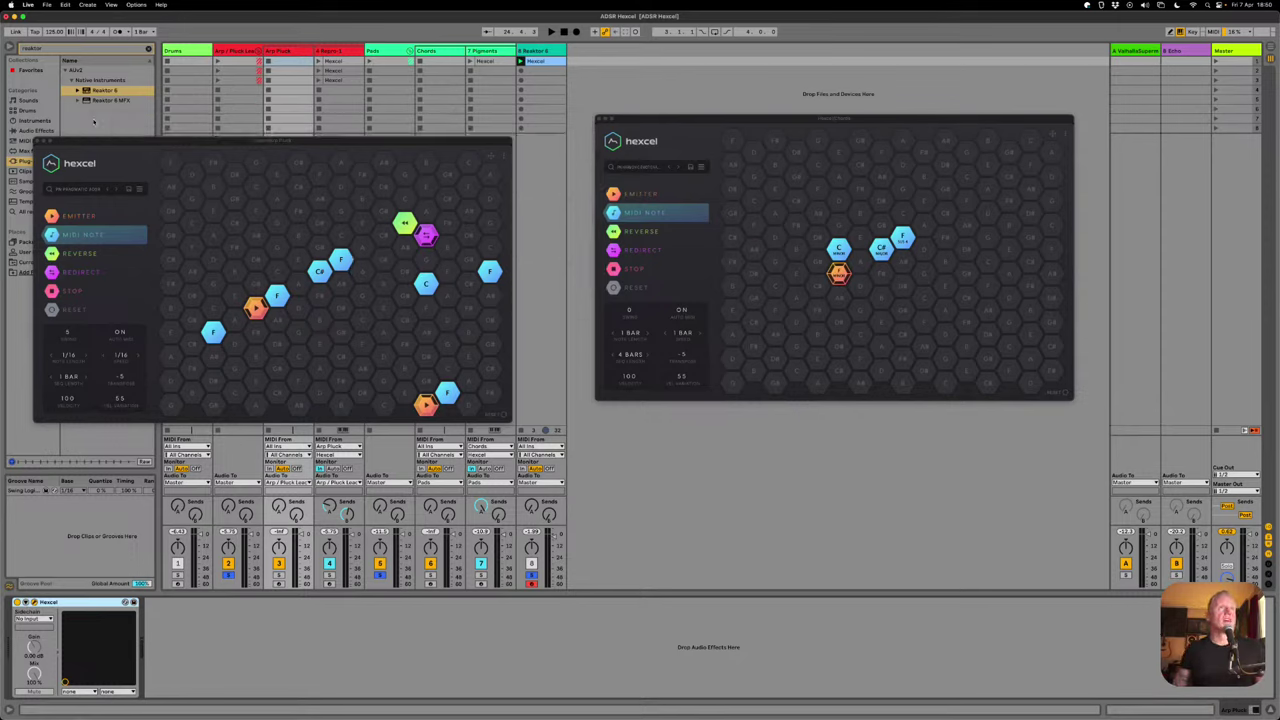
{"action": "left_click_drag", "start_coordinate": [66, 148], "coordinate": [139, 138]}
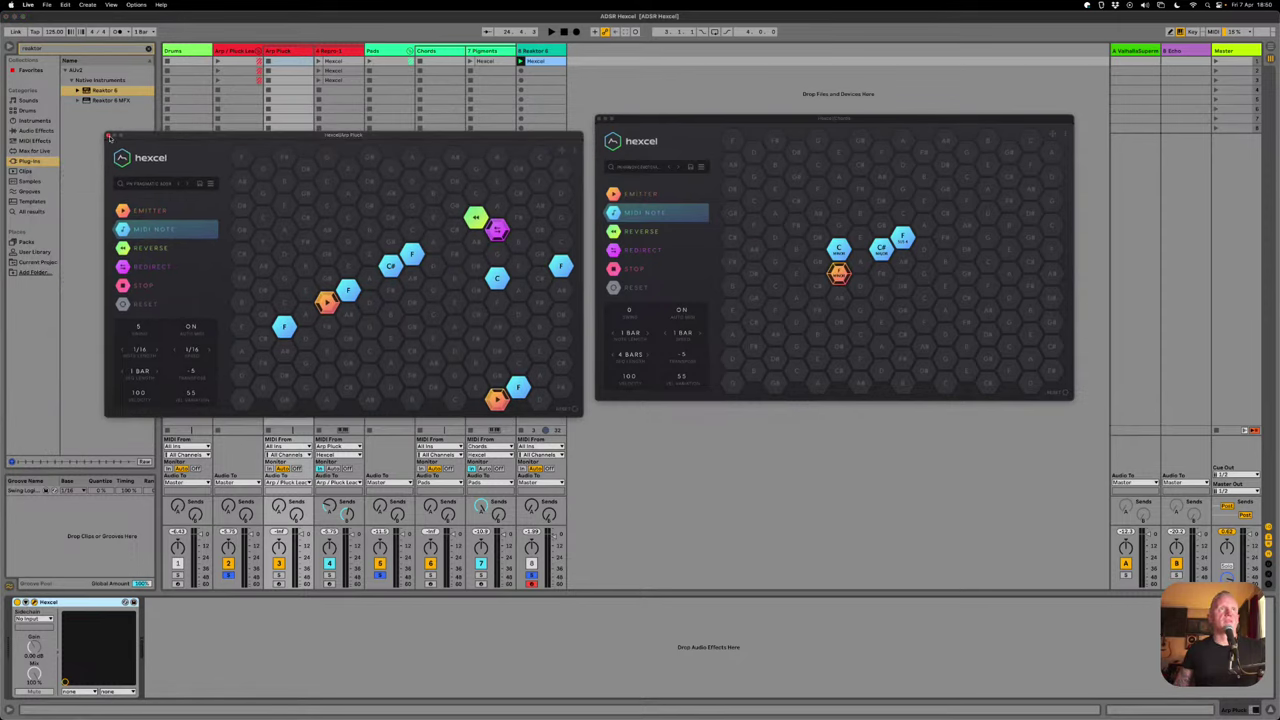
{"action": "left_click", "coordinate": [112, 134]}
{"action": "left_click", "coordinate": [598, 119]}
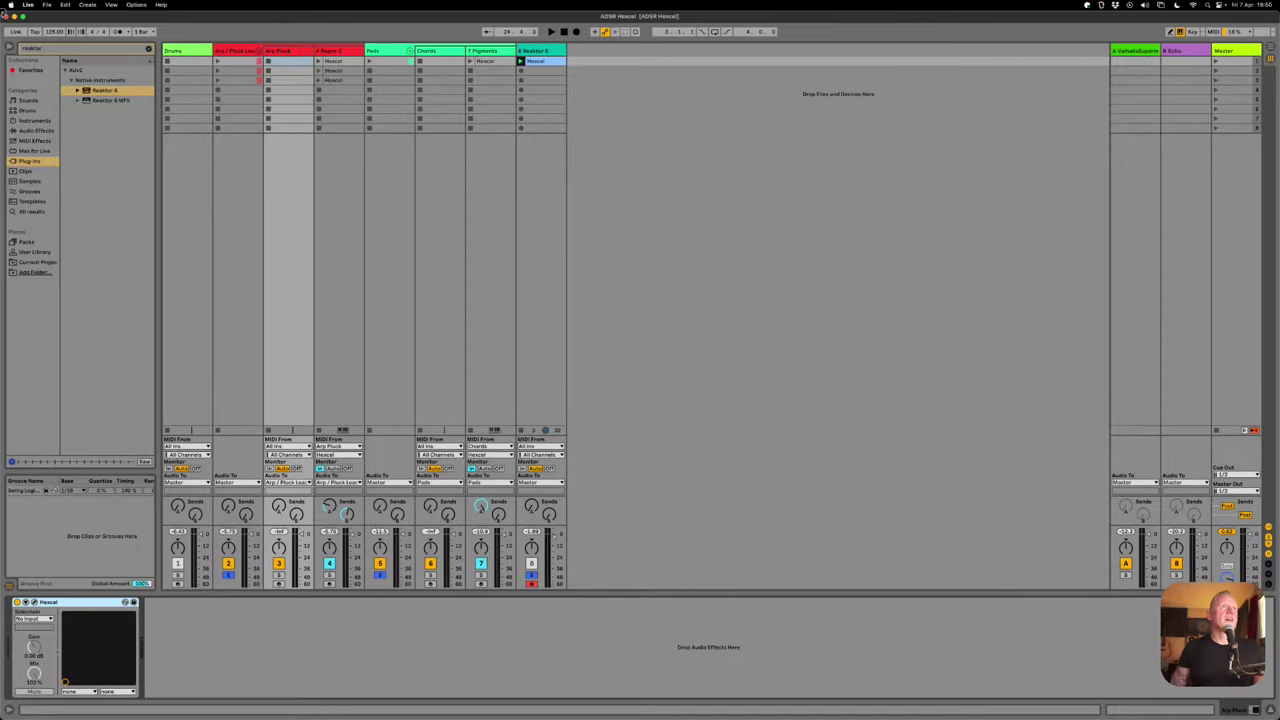
- Shift the Live window aside to uncover the stream's live chat and look through its messages for viewer questions
{"action": "left_click_drag", "start_coordinate": [4, 13], "coordinate": [188, 15]}
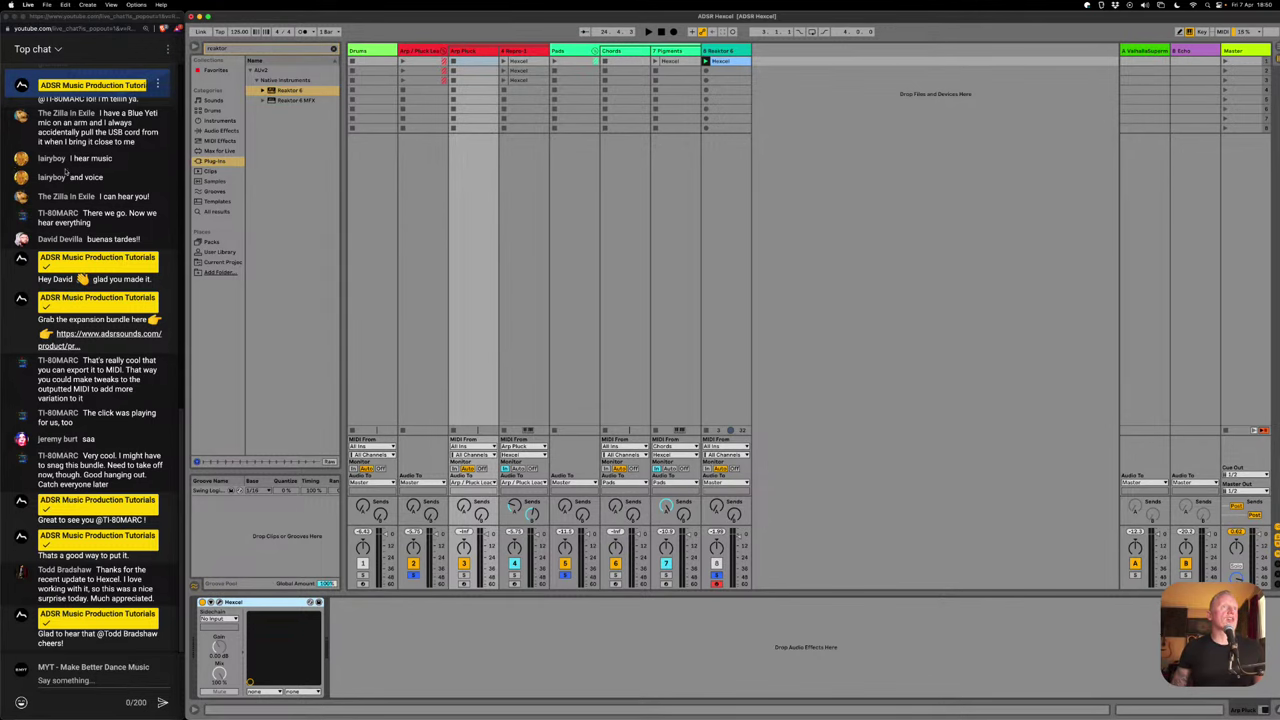
{"action": "scroll", "coordinate": [67, 172], "scroll_direction": "up", "scroll_amount": 5}
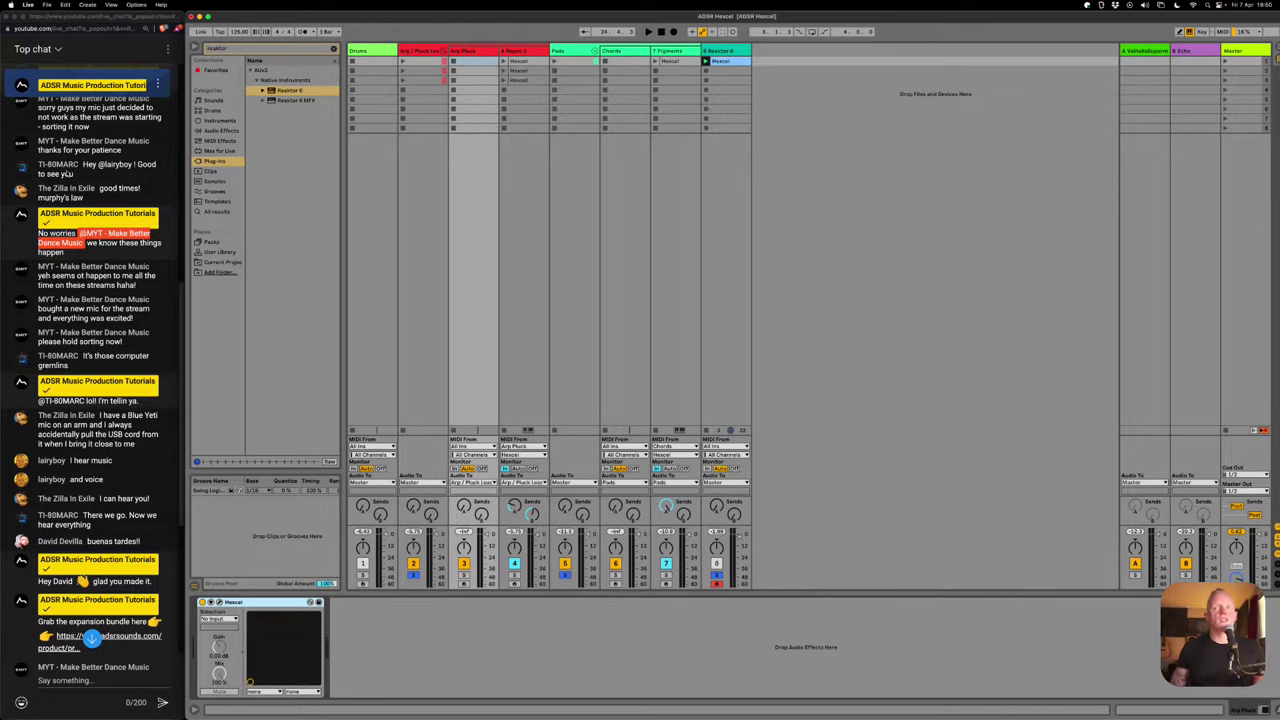
{"action": "scroll", "coordinate": [67, 172], "scroll_direction": "up", "scroll_amount": 1}
{"action": "scroll", "coordinate": [67, 172], "scroll_direction": "down", "scroll_amount": 3}
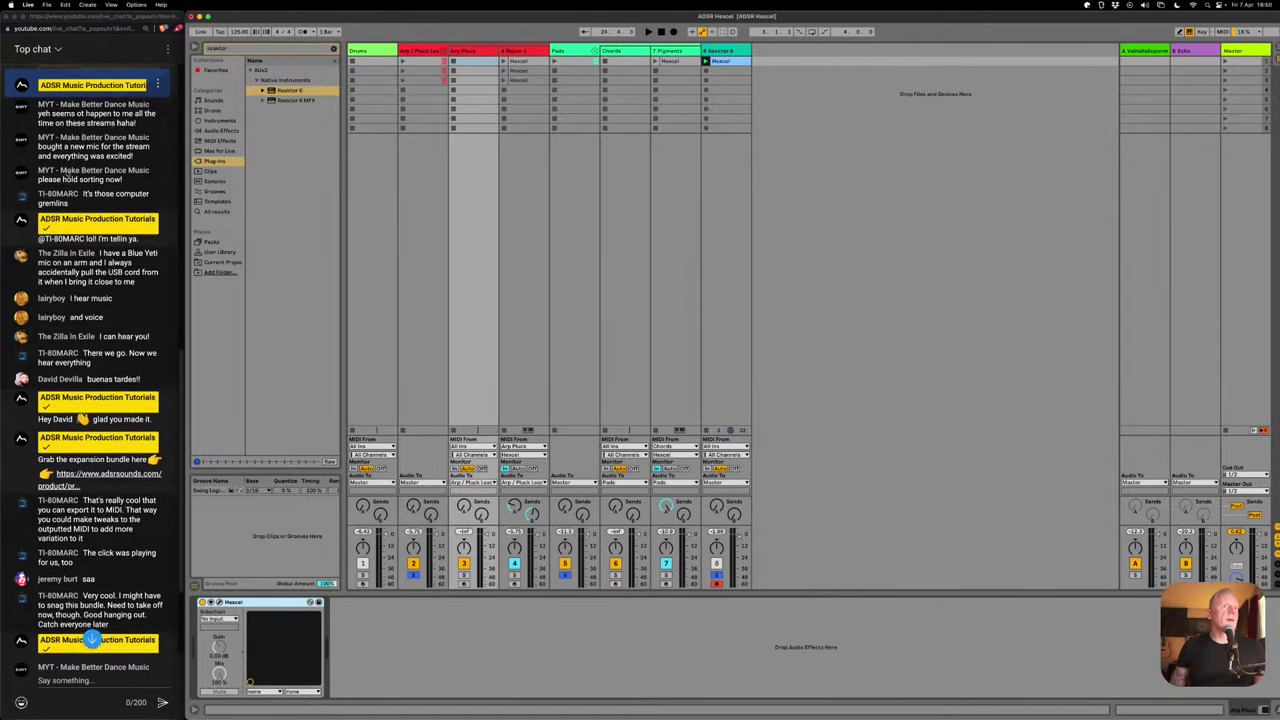
{"action": "scroll", "coordinate": [67, 172], "scroll_direction": "down", "scroll_amount": 2}
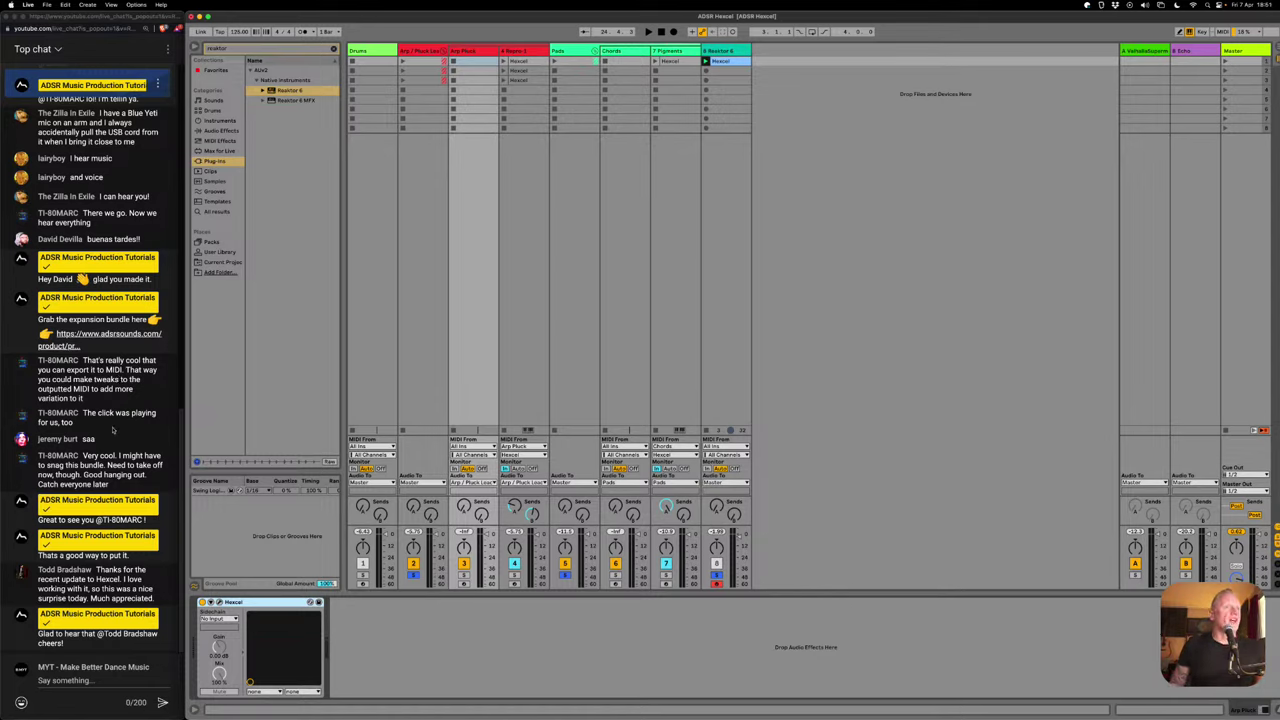
- Bring the live chat window into focus and switch to the Ecamm Live application
{"action": "left_click", "coordinate": [113, 430]}
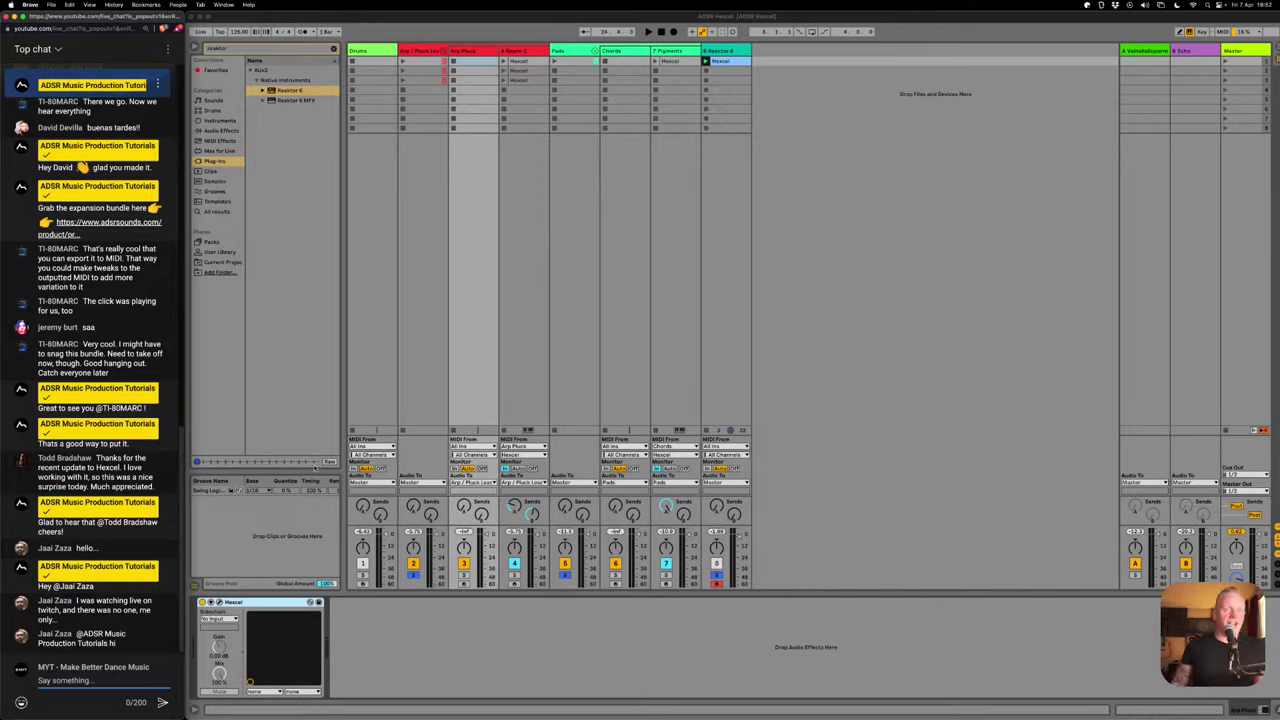
{"action": "key", "text": "super+Tab"}
{"action": "key", "text": "super+Tab"}
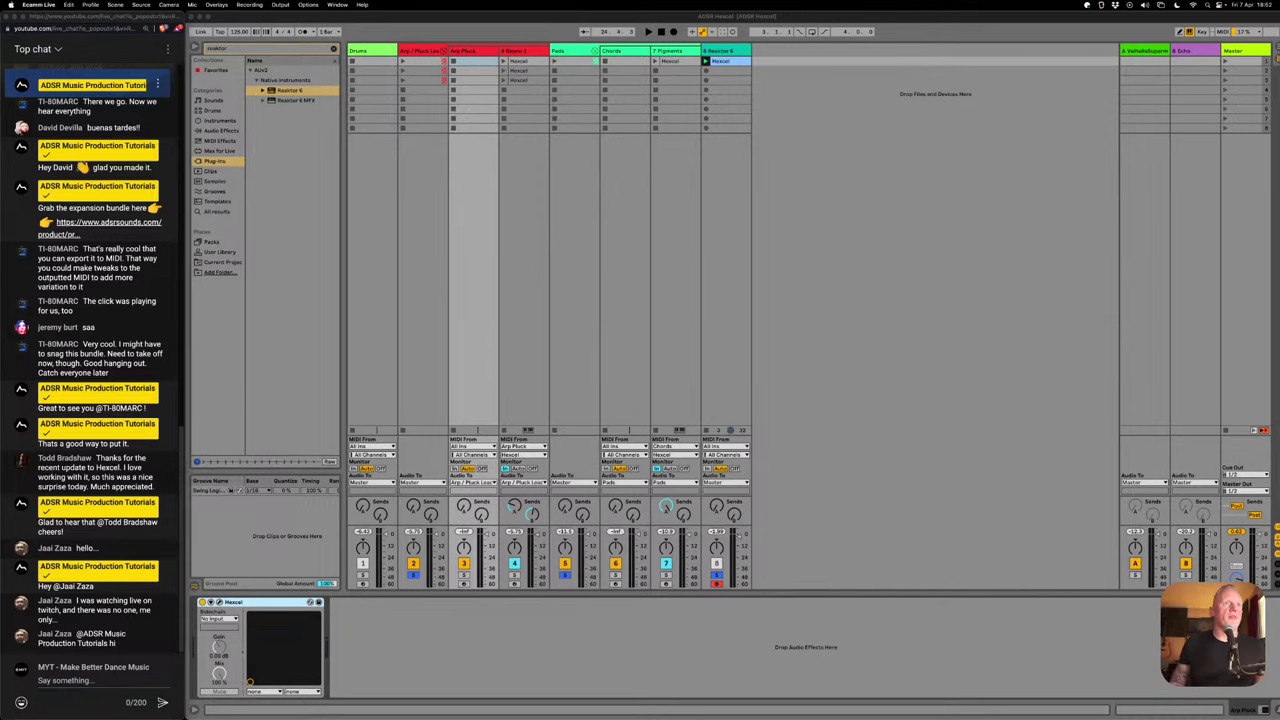